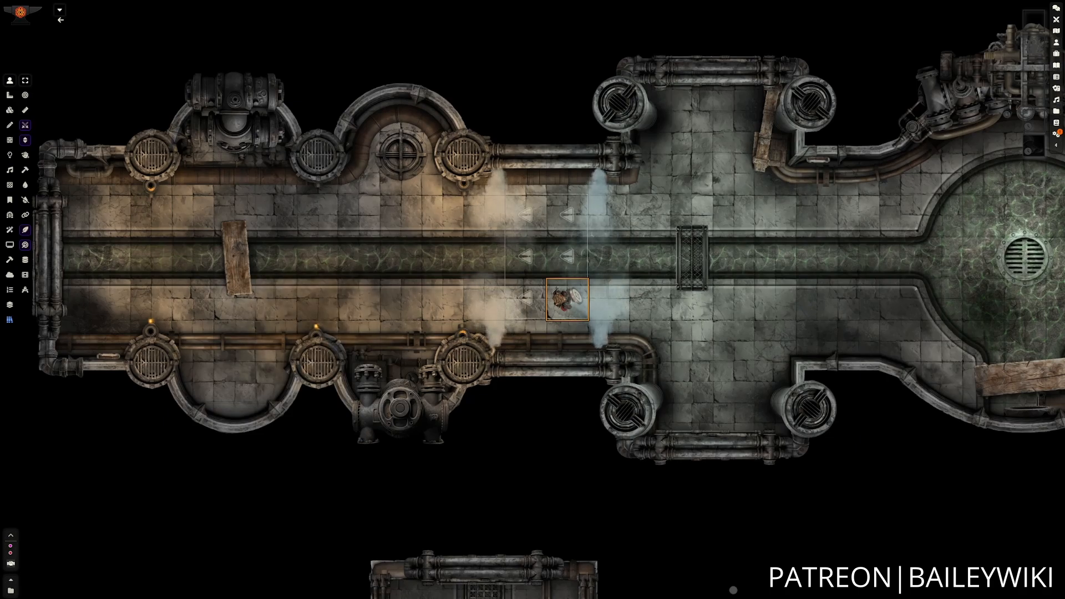
- Move the selected token one square right and back left through the steam jets in the sewer corridor
key("Right")
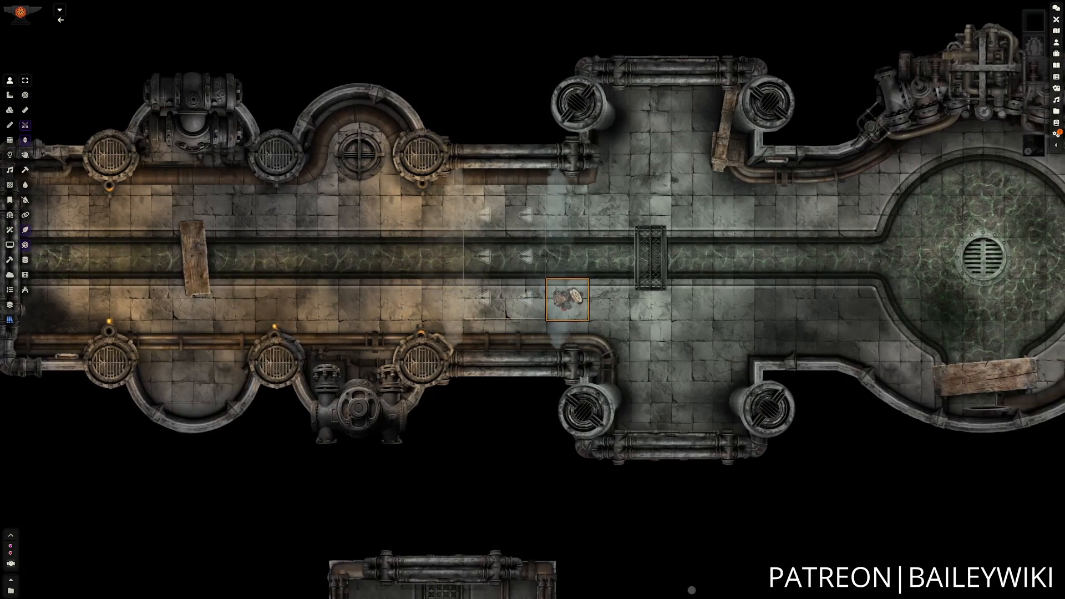
key("Left")
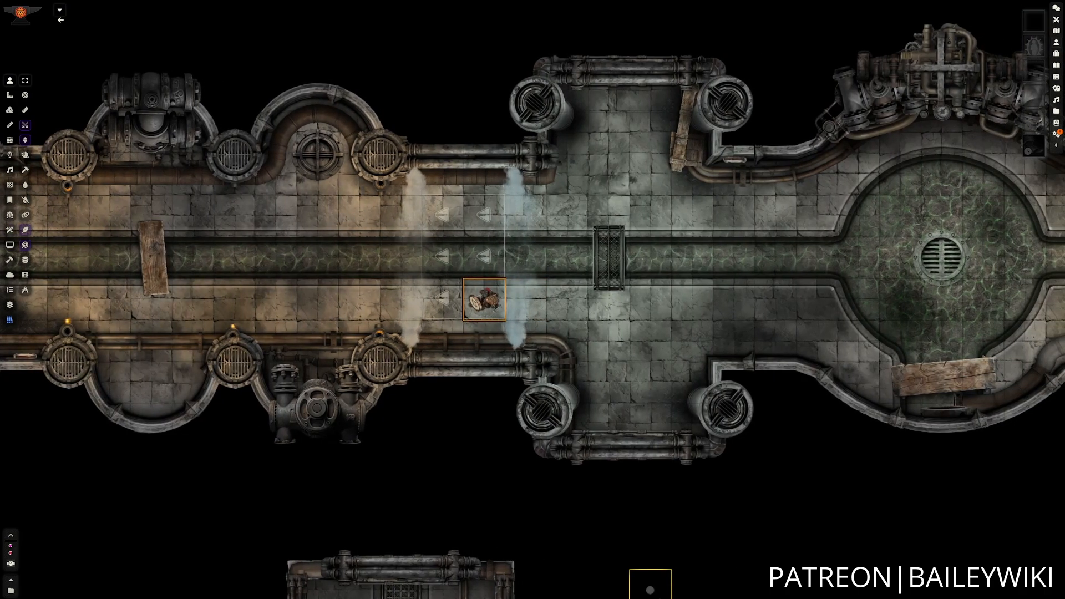
key("Left")
key("Left")
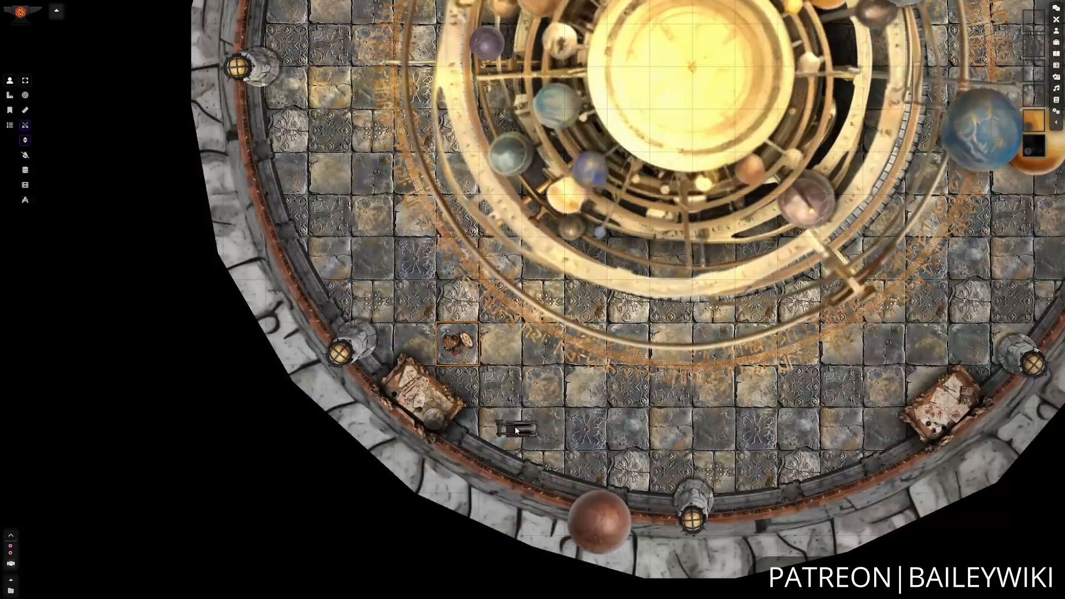
- Bring the token beside the floor lever by moving it one square right and one down, and pull the lever with the whole orrery in view
left_click(515, 428)
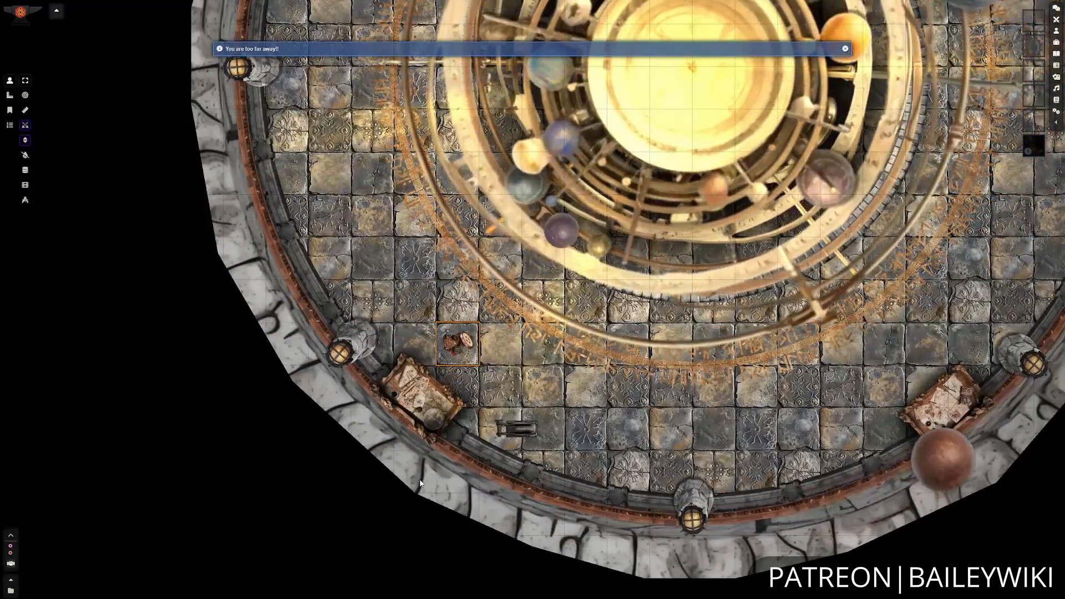
key("Right")
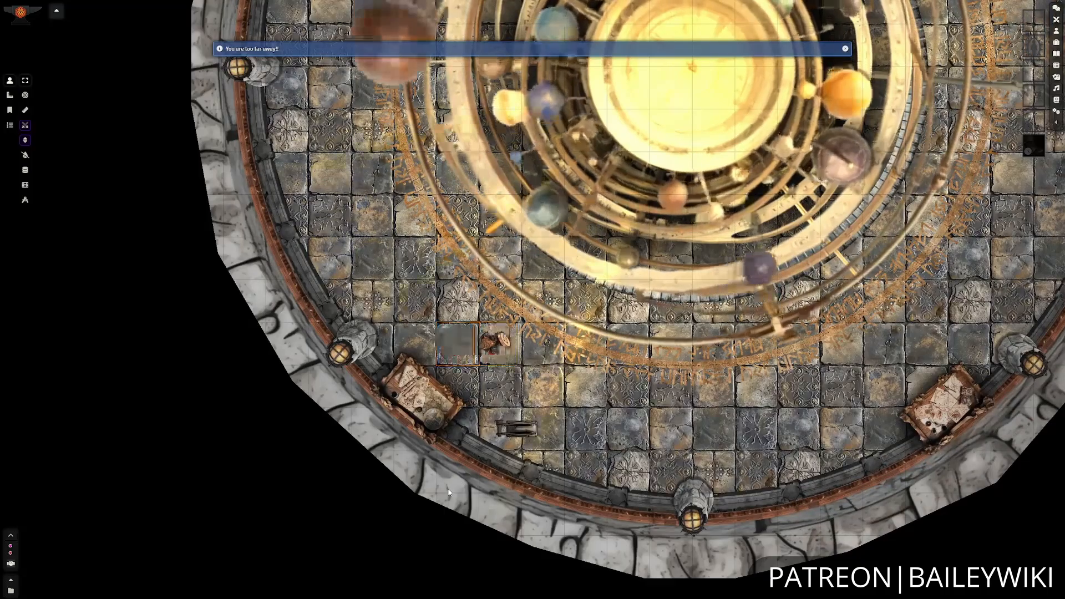
key("Down")
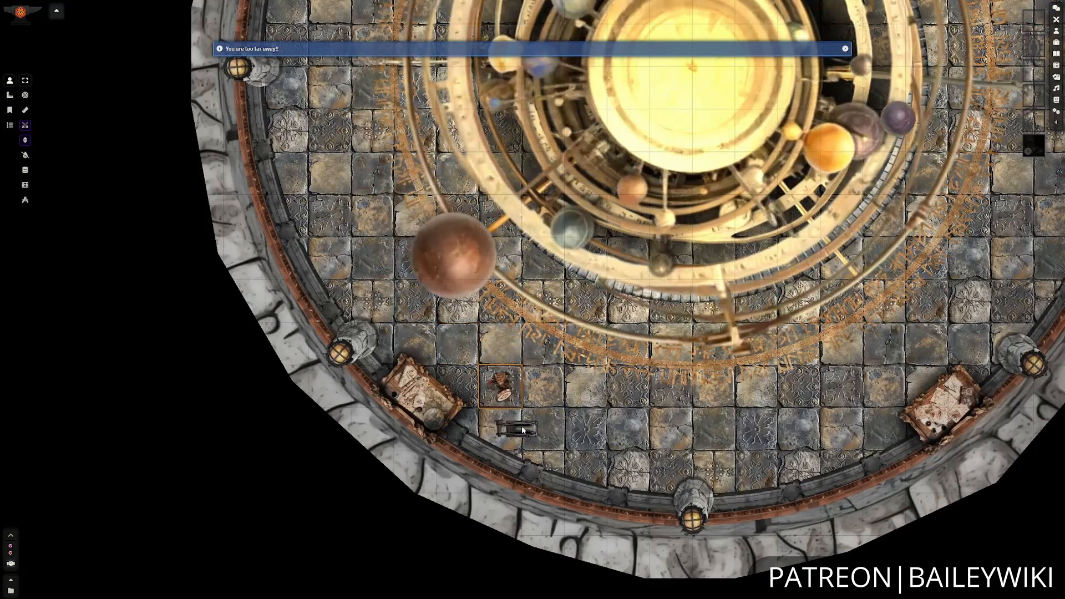
scroll(734, 323, "down", 14)
left_click_drag(759, 320, 747, 408)
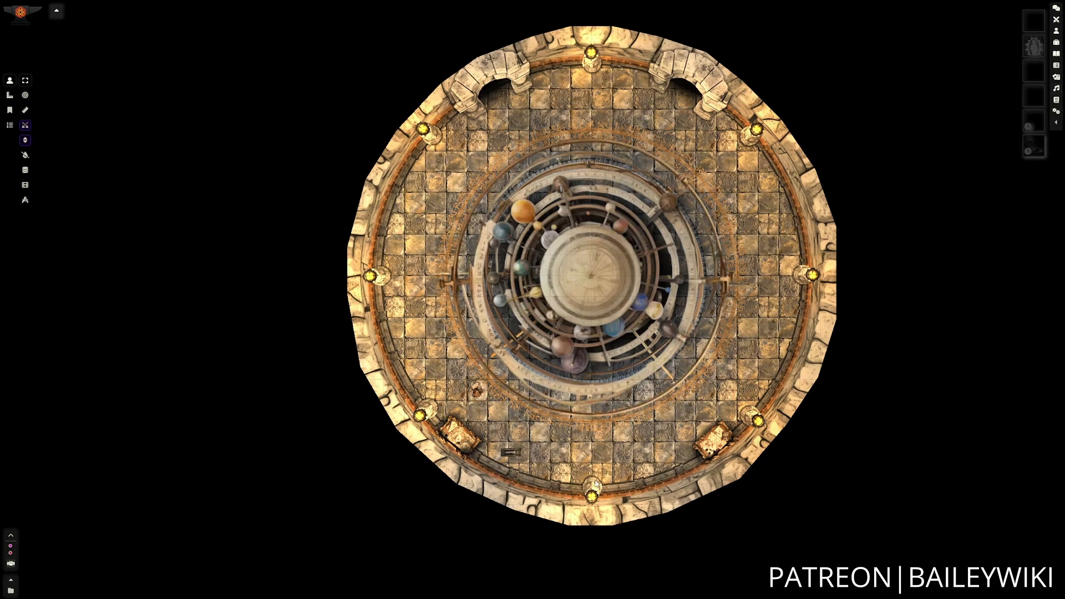
left_click(508, 453)
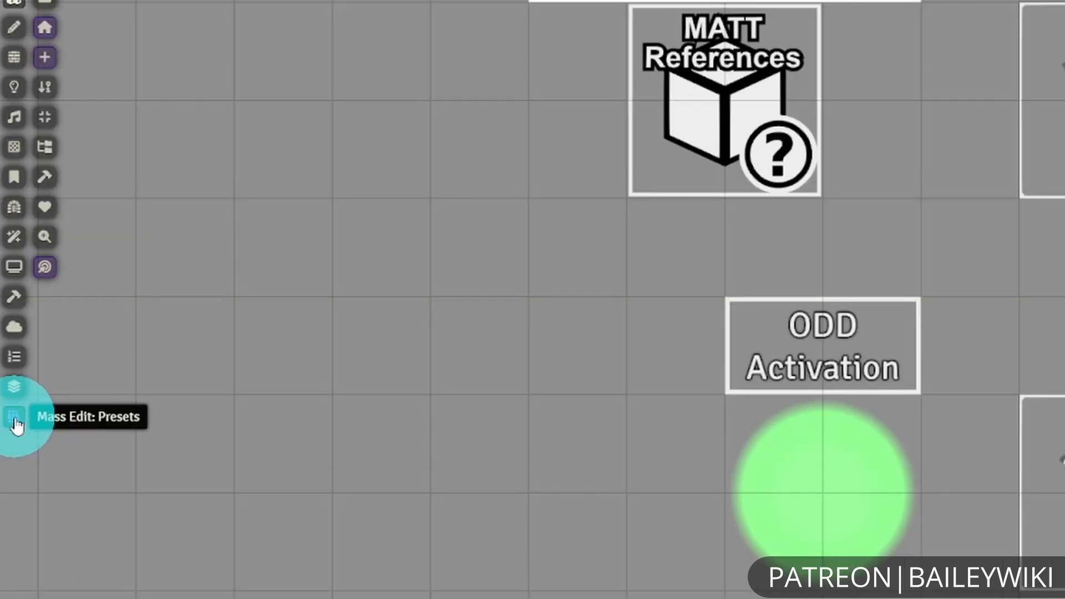
- Spawn the MATT Reference Tile preset from Baileywiki's BW Monks Active Tiles folder, below and left of the green circle
left_click(15, 421)
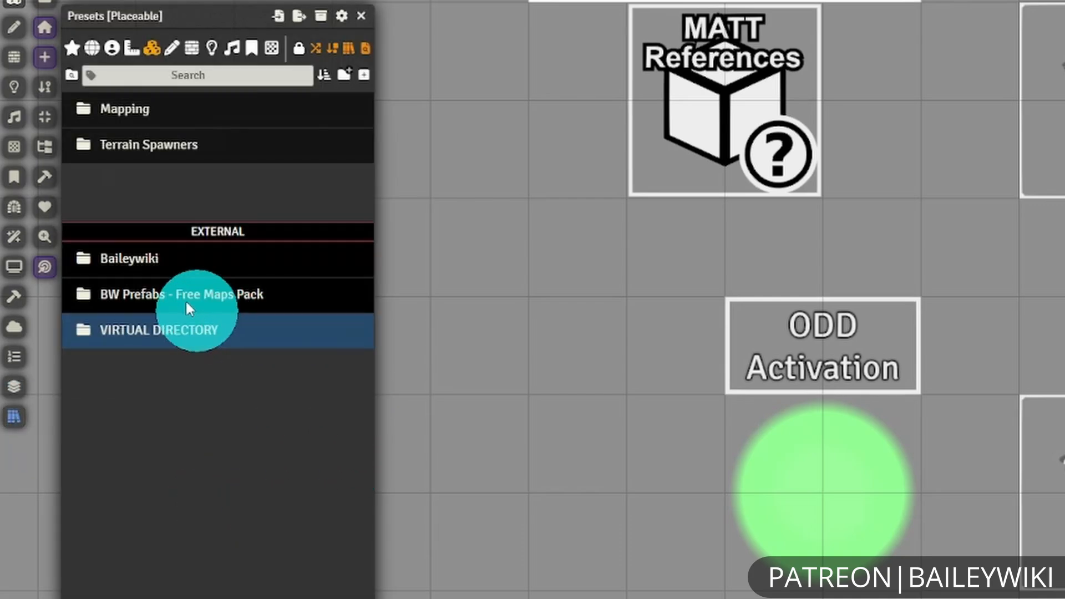
left_click(149, 264)
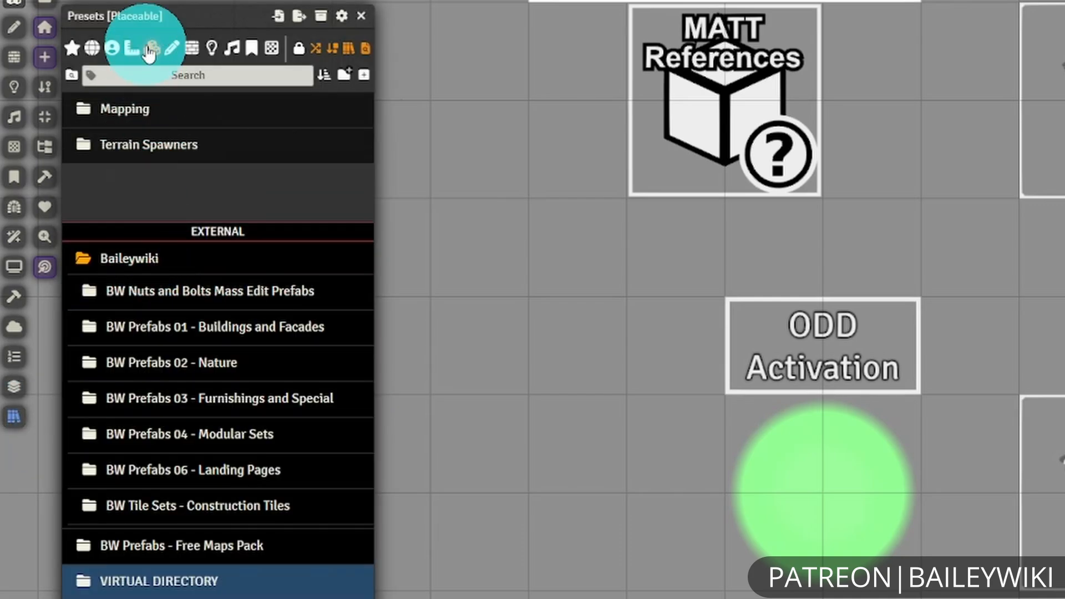
left_click(91, 48)
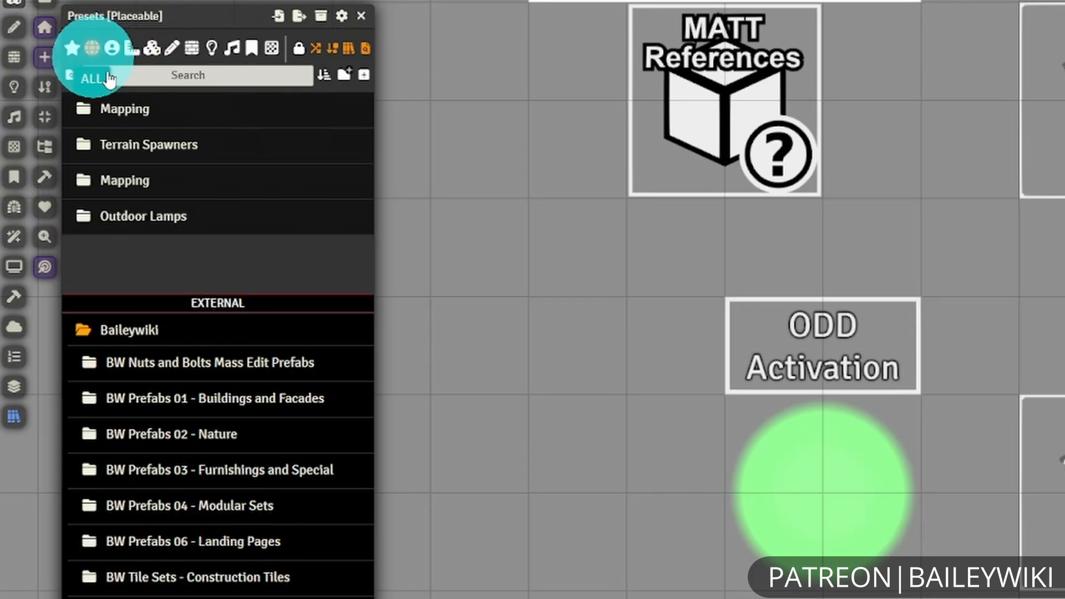
left_click(151, 53)
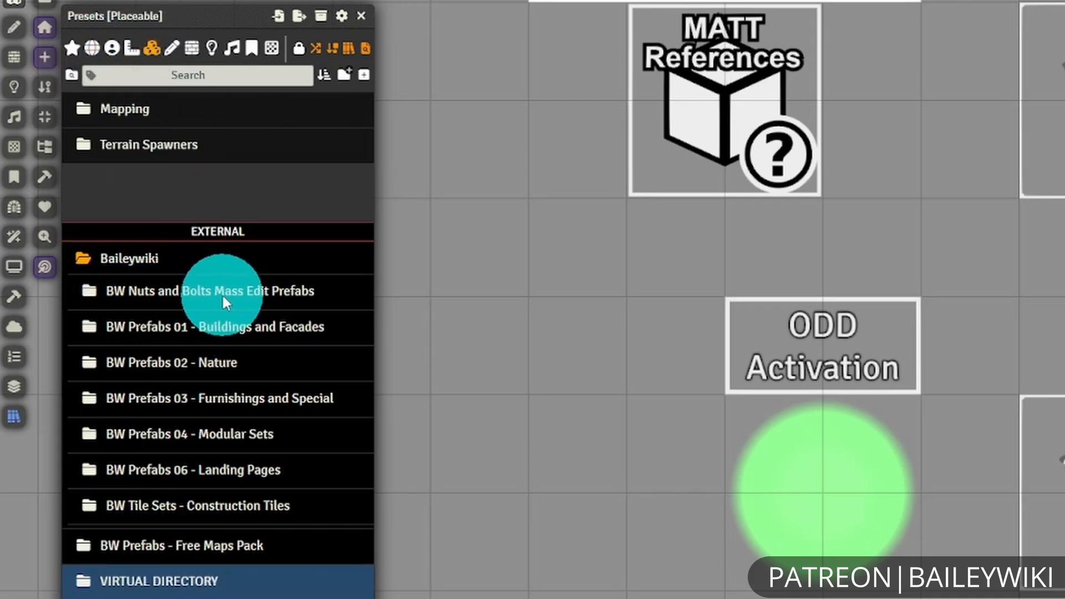
left_click(222, 294)
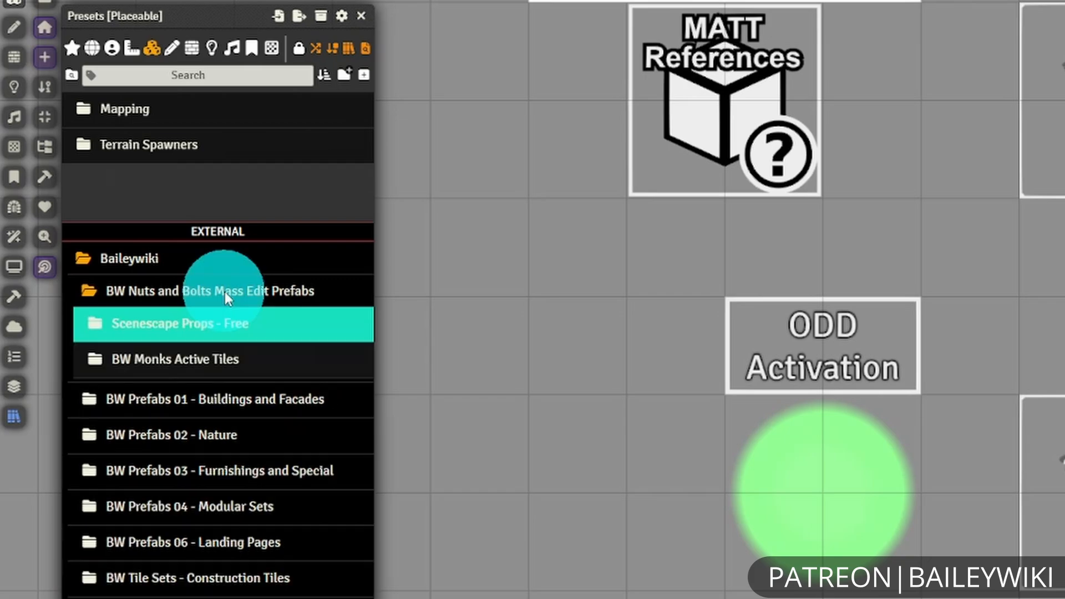
left_click(198, 360)
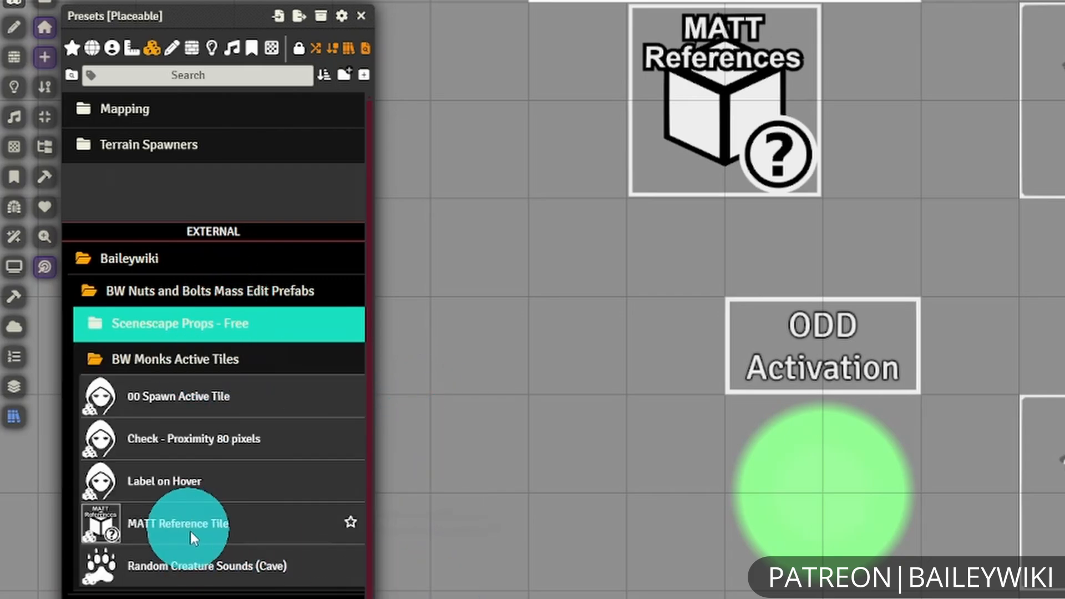
left_click(218, 524)
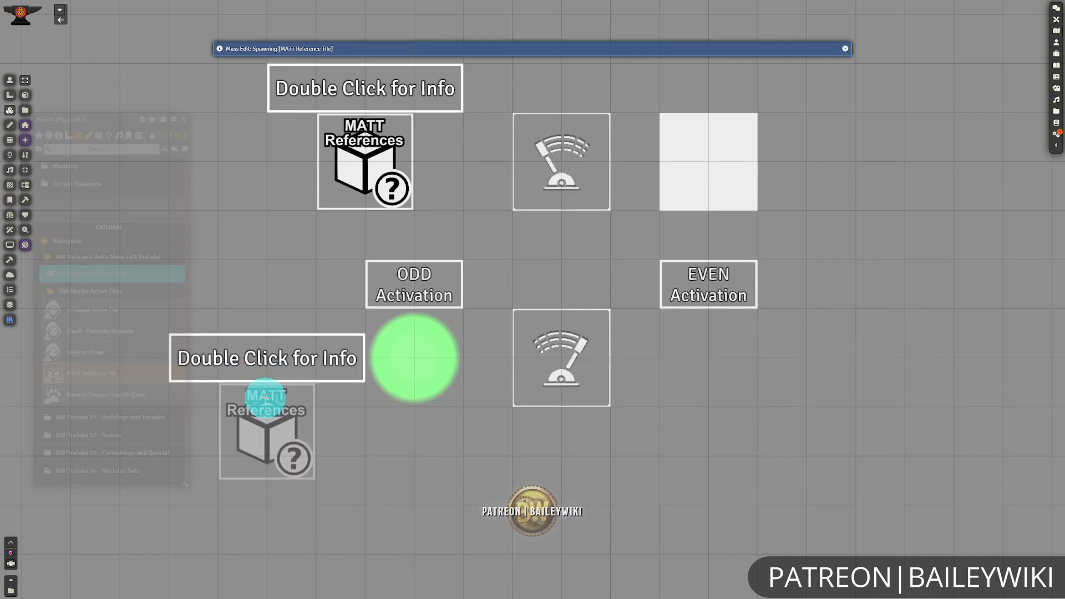
left_click(265, 397)
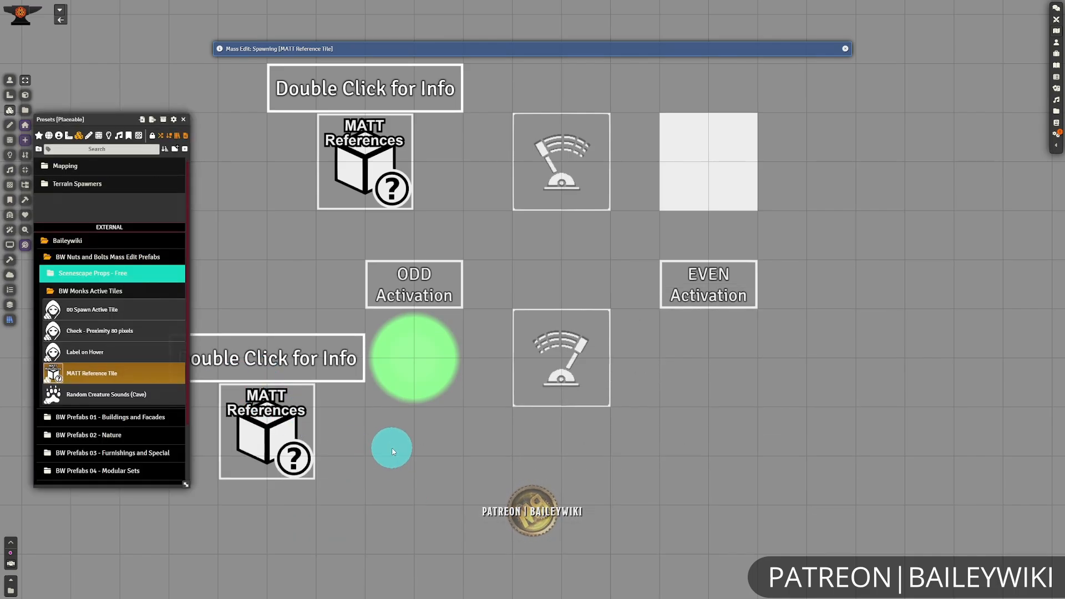
- Close the presets browser and delete the newly spawned MATT References tile
left_click(183, 119)
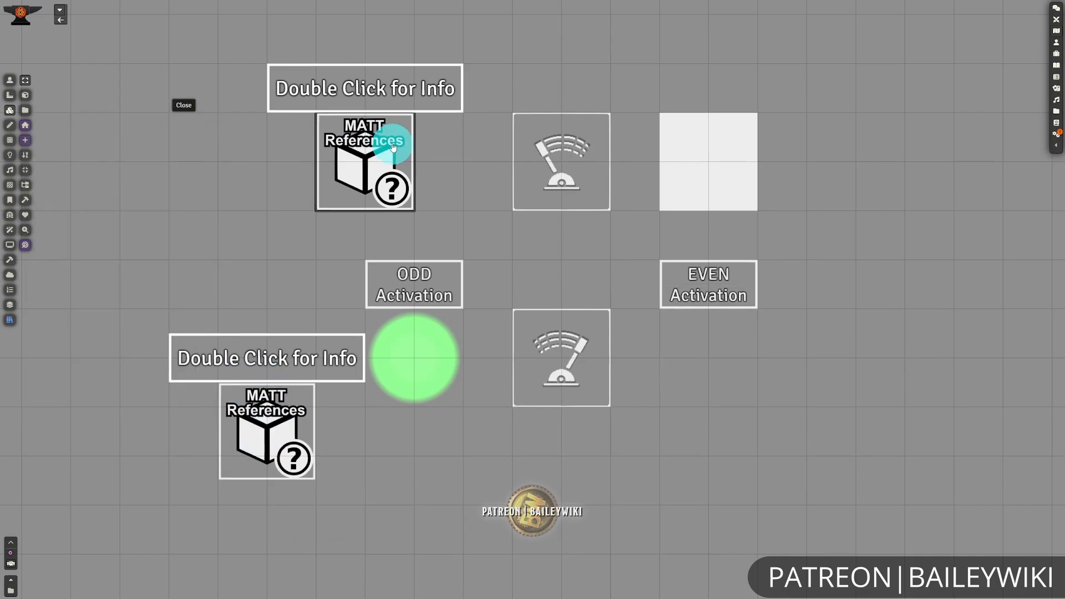
left_click(270, 458)
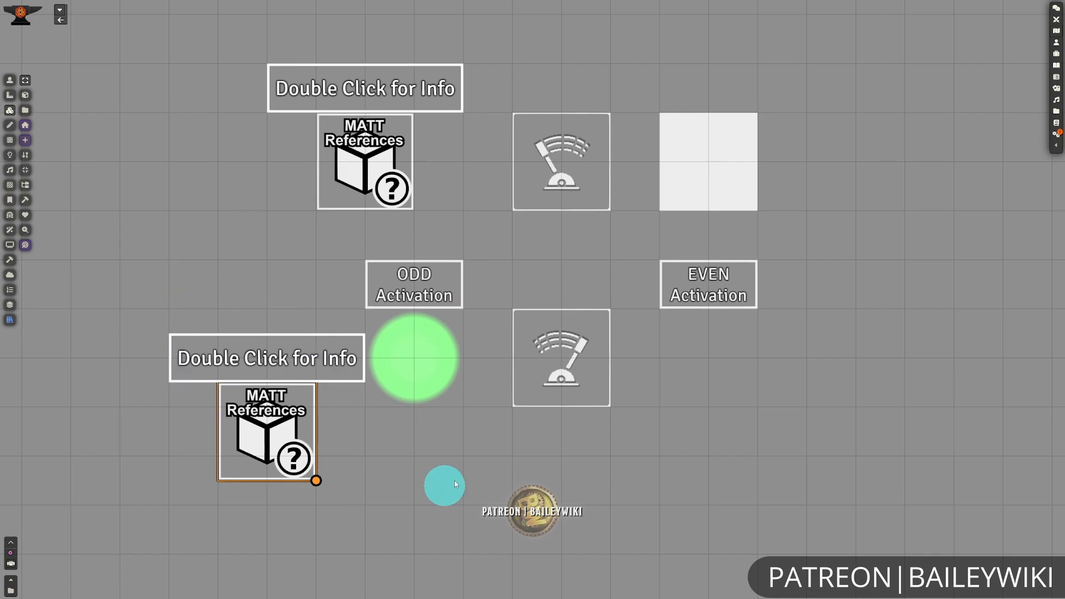
key("Delete")
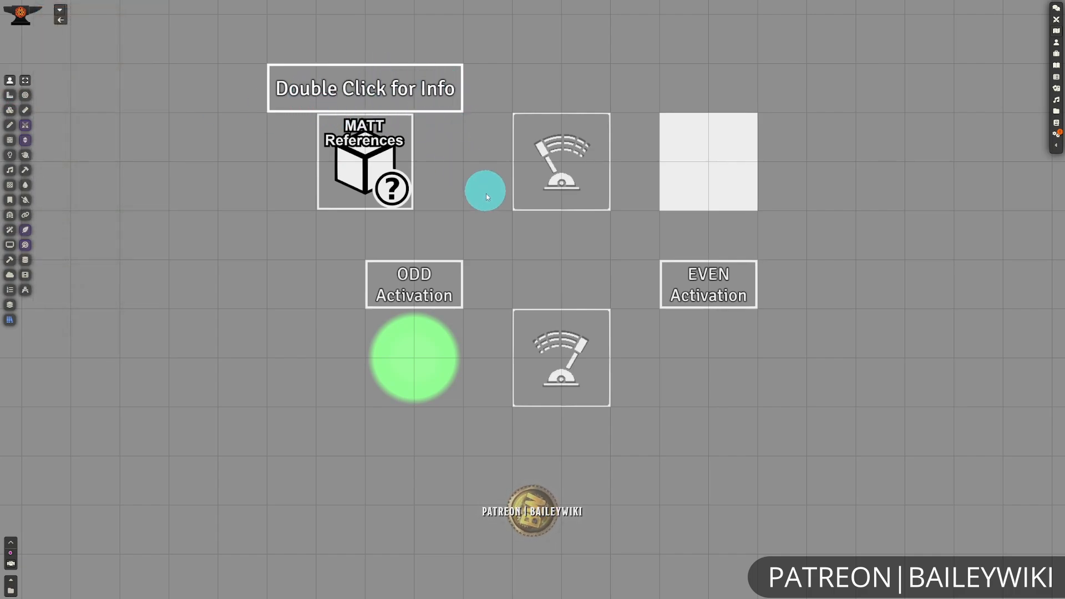
- Read the usage notes of the remaining MATT References tile and close them
left_click_drag(477, 174, 649, 360)
scroll(587, 333, "up", 8)
double_click(505, 343)
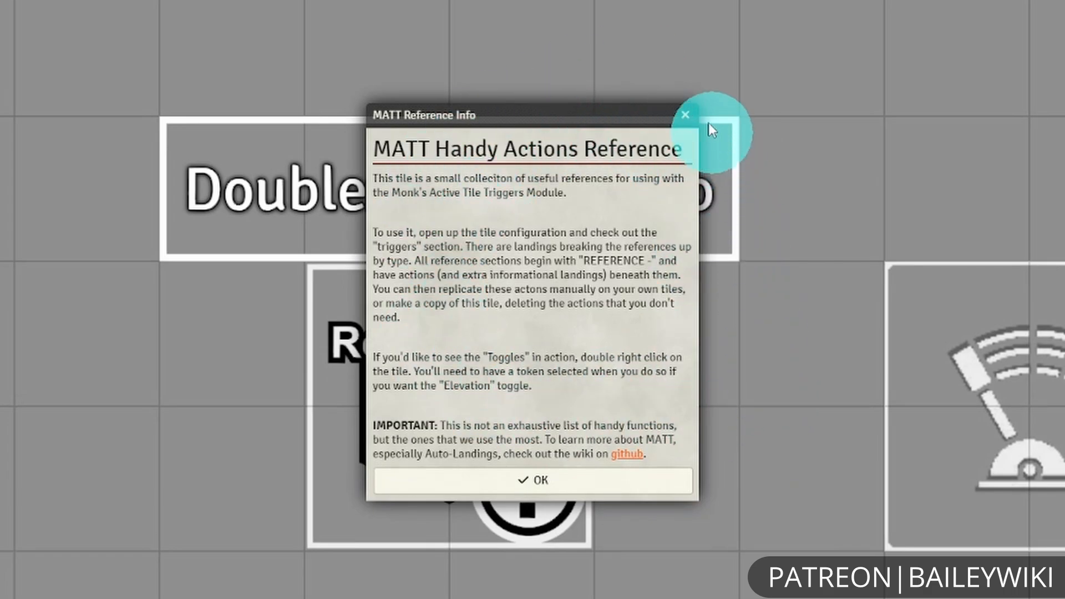
left_click(688, 115)
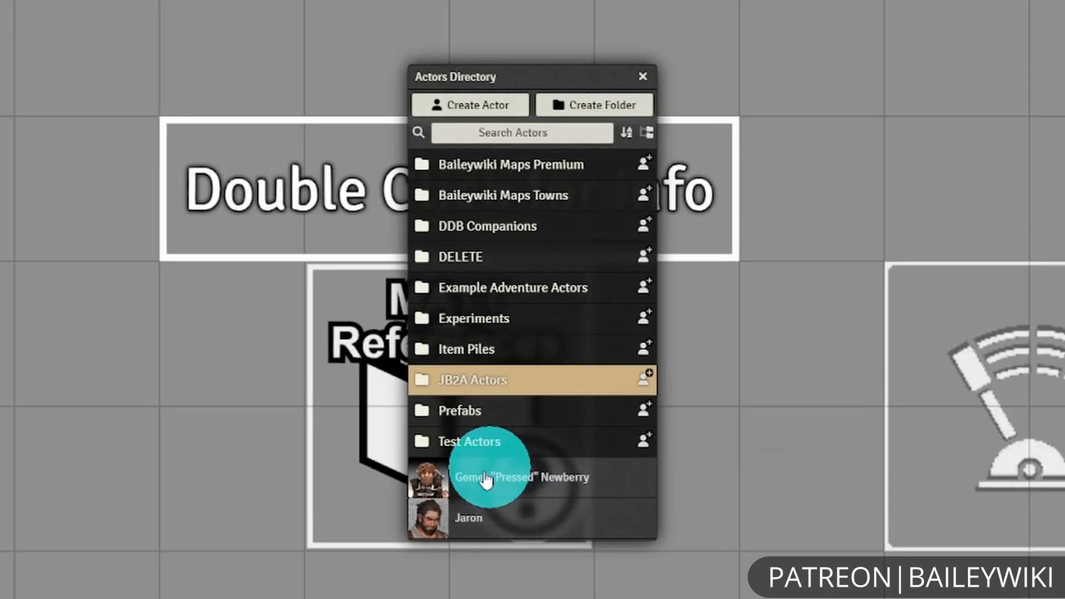
- Place the dwarf actor's token immediately left of the MATT References tile, close the actor directory and have the token selected
left_click_drag(487, 478, 226, 339)
left_click(642, 75)
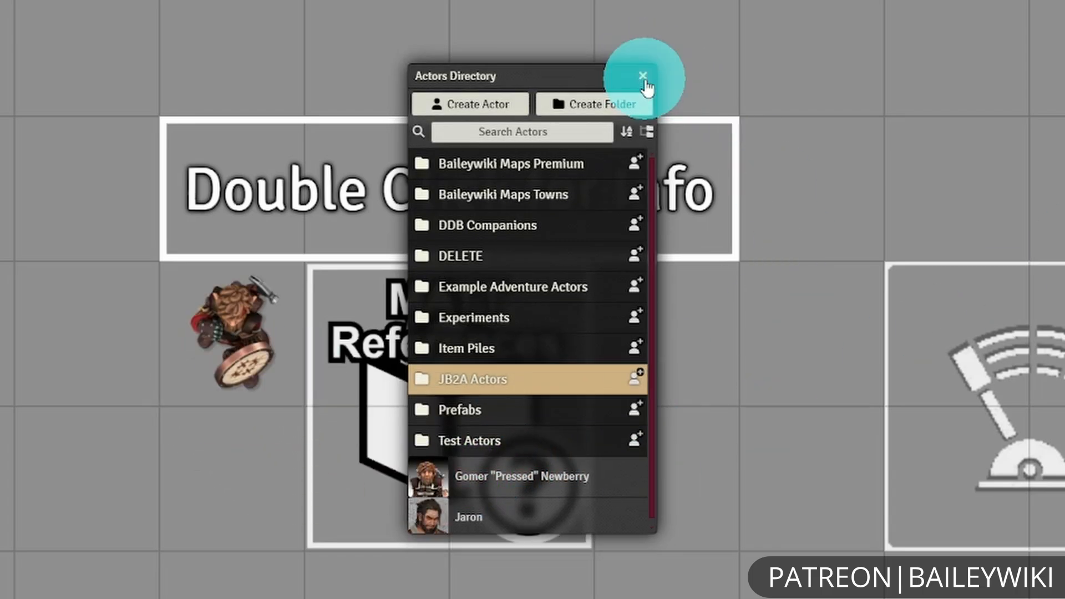
left_click(524, 509)
left_click(461, 402)
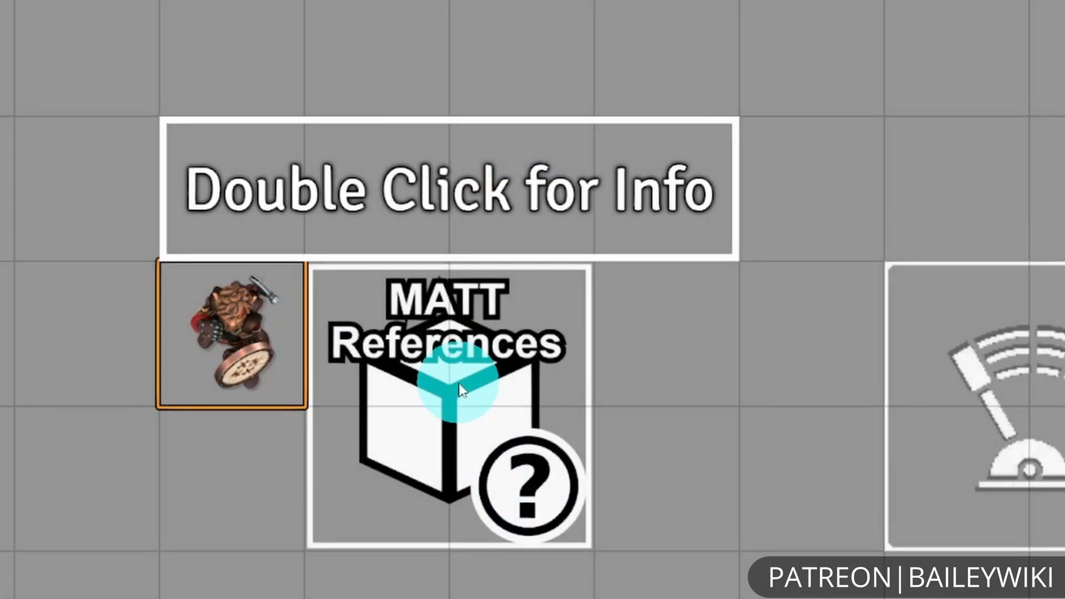
- Trigger the MATT References tile's toggles repeatedly with the token selected to examine their effect on tile and token
double_click(459, 384)
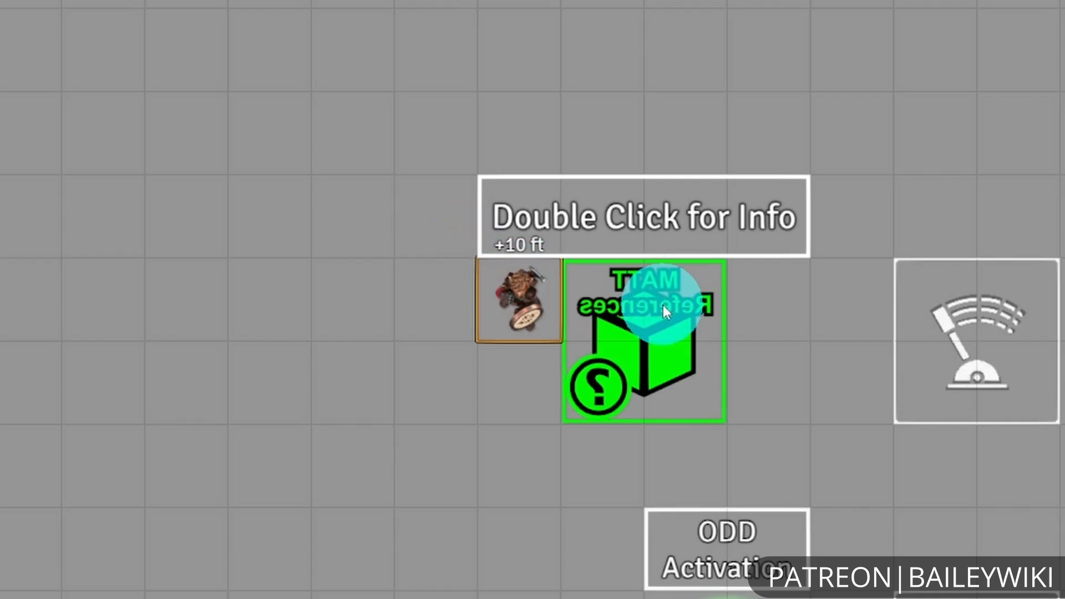
double_click(666, 328)
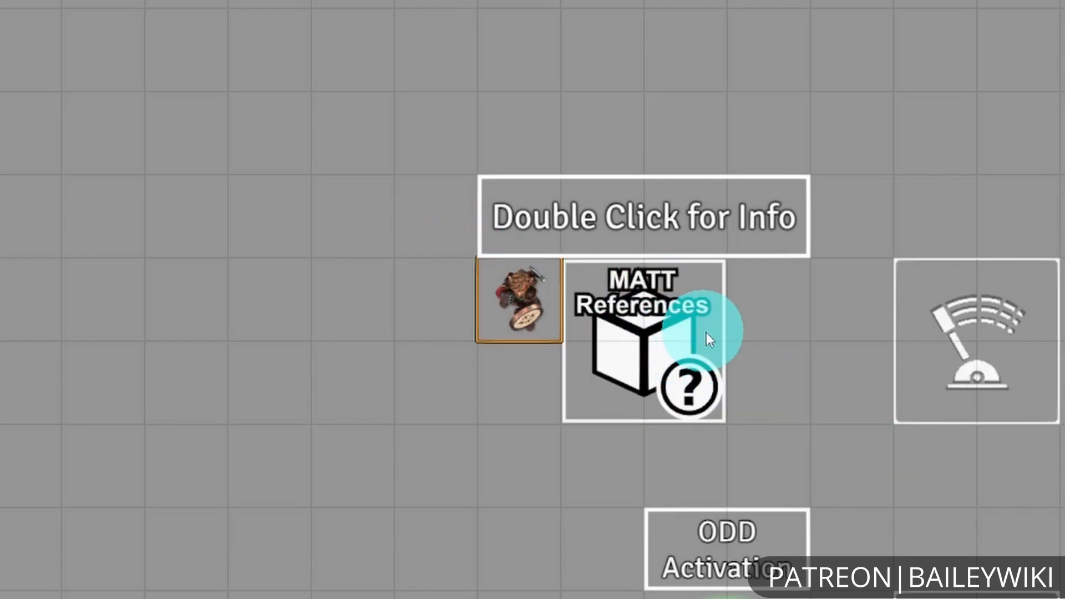
double_click(671, 337)
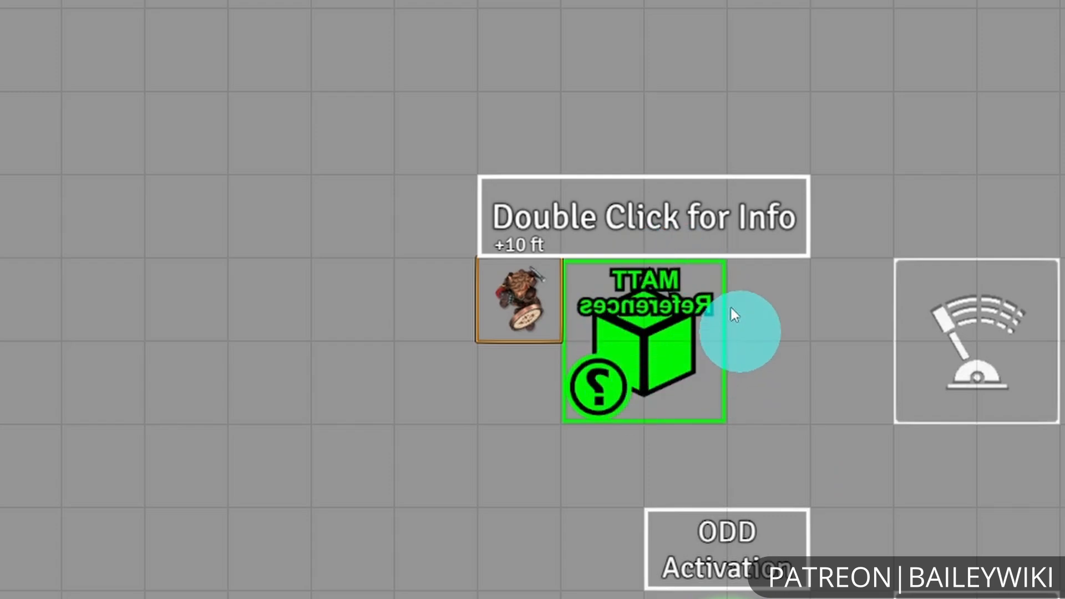
double_click(663, 316)
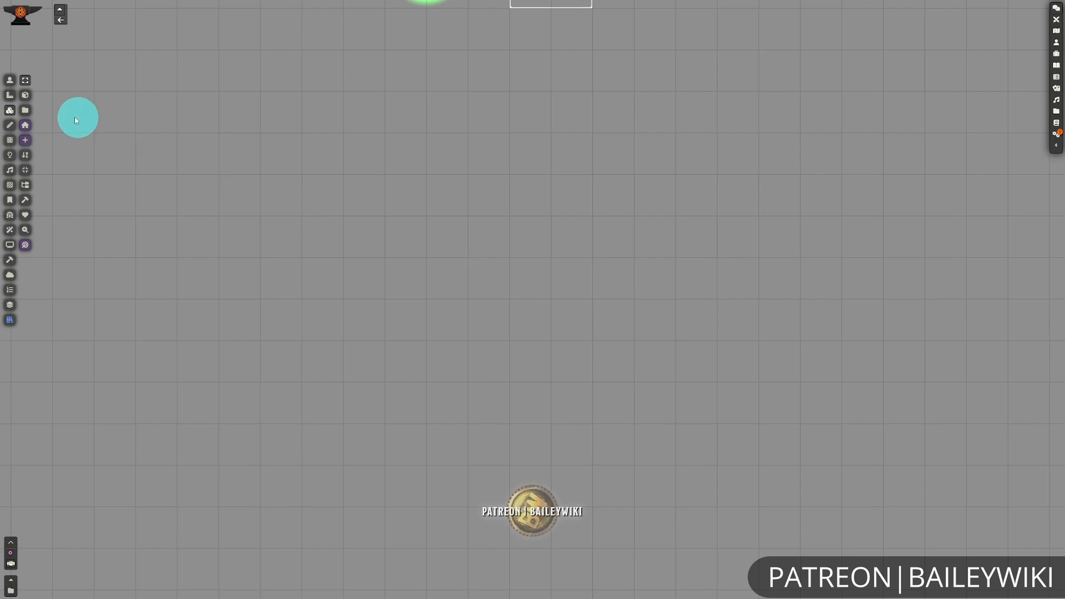
- Place the stairs tile with the up-down arrow from the active-tiles images on an empty area of the scene
left_click(26, 110)
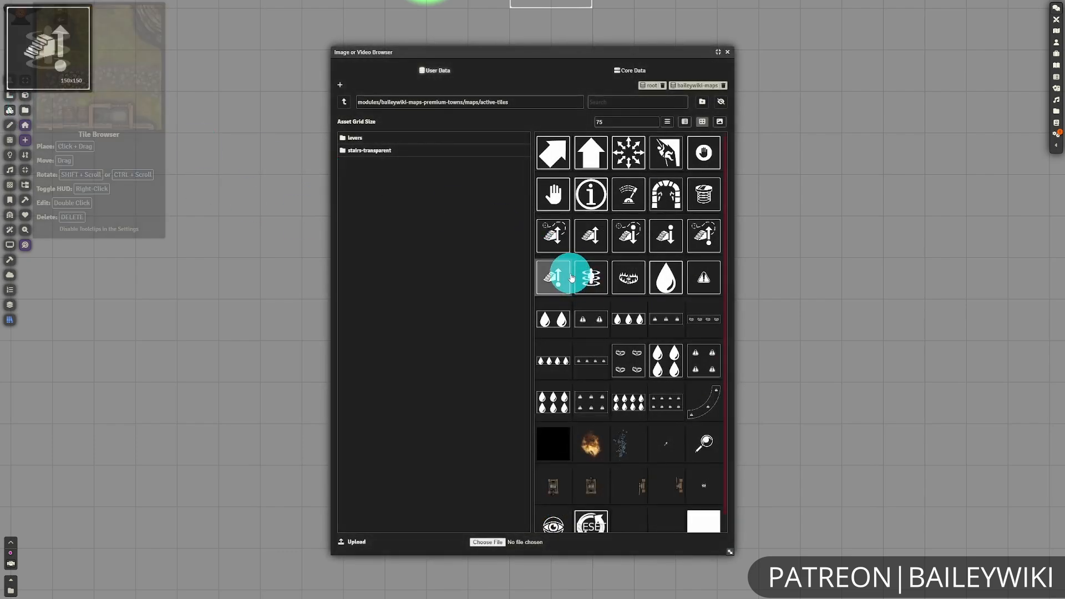
left_click_drag(573, 52, 423, 52)
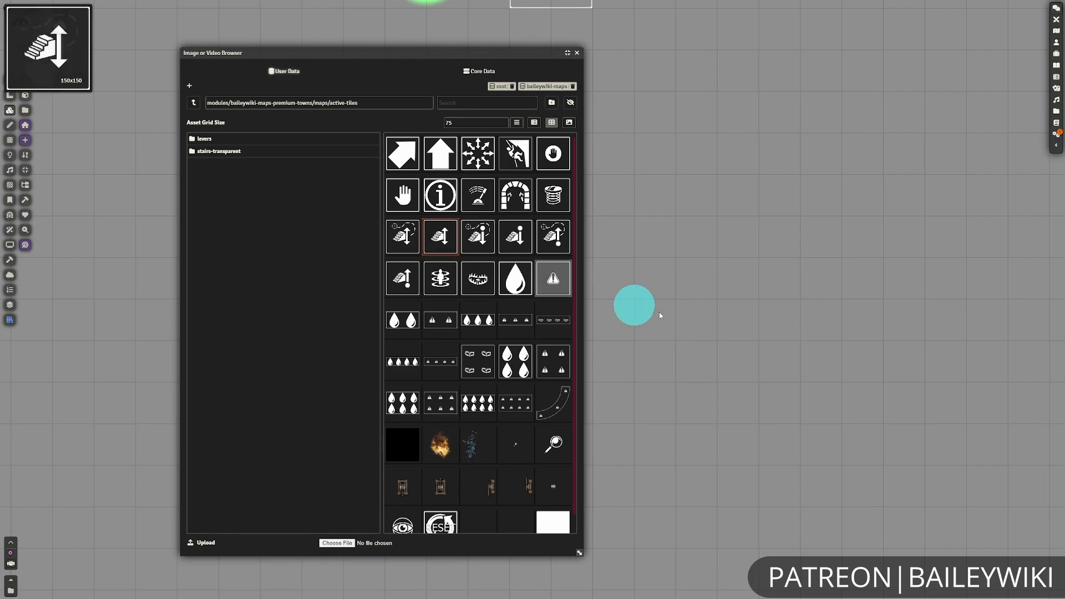
left_click_drag(449, 238, 677, 266)
left_click(577, 53)
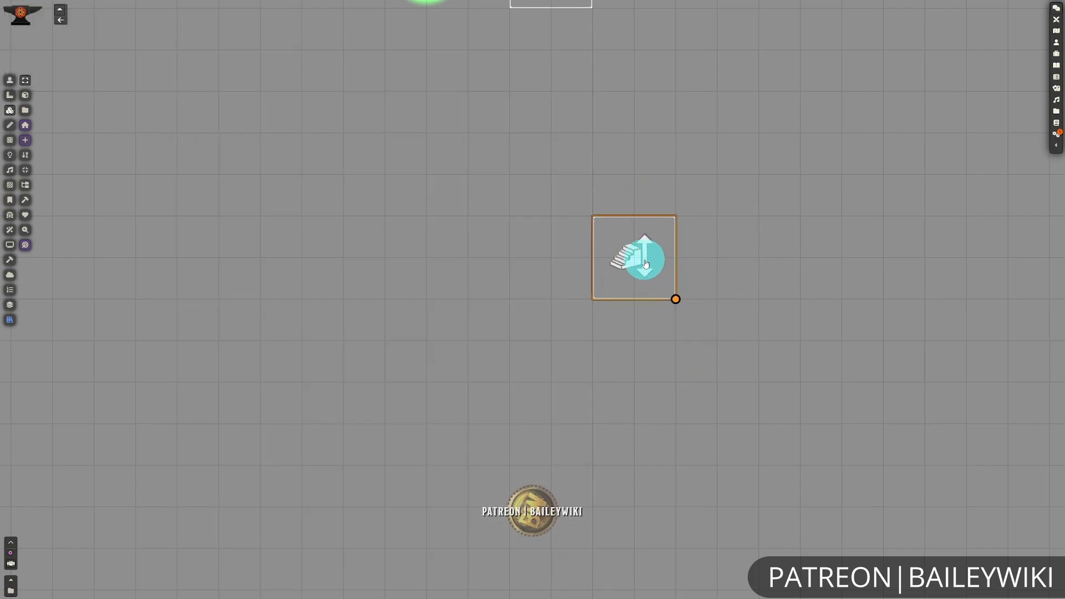
- Set the new stairs tile to trigger on Double Click instead of Enter, and open its list of actions
double_click(646, 264)
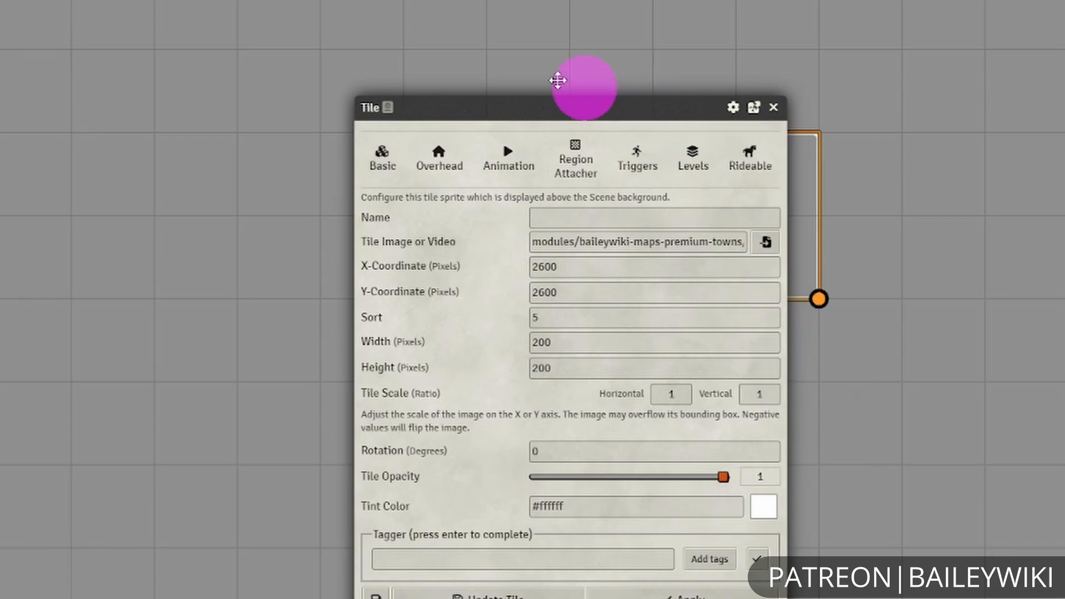
left_click_drag(557, 80, 470, 52)
left_click(549, 139)
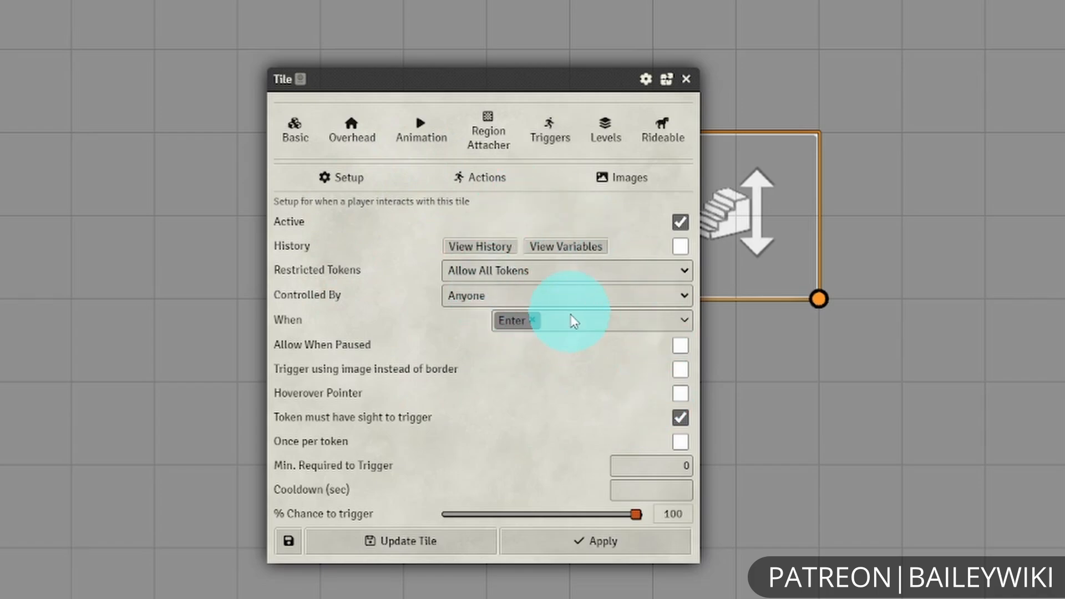
left_click(559, 323)
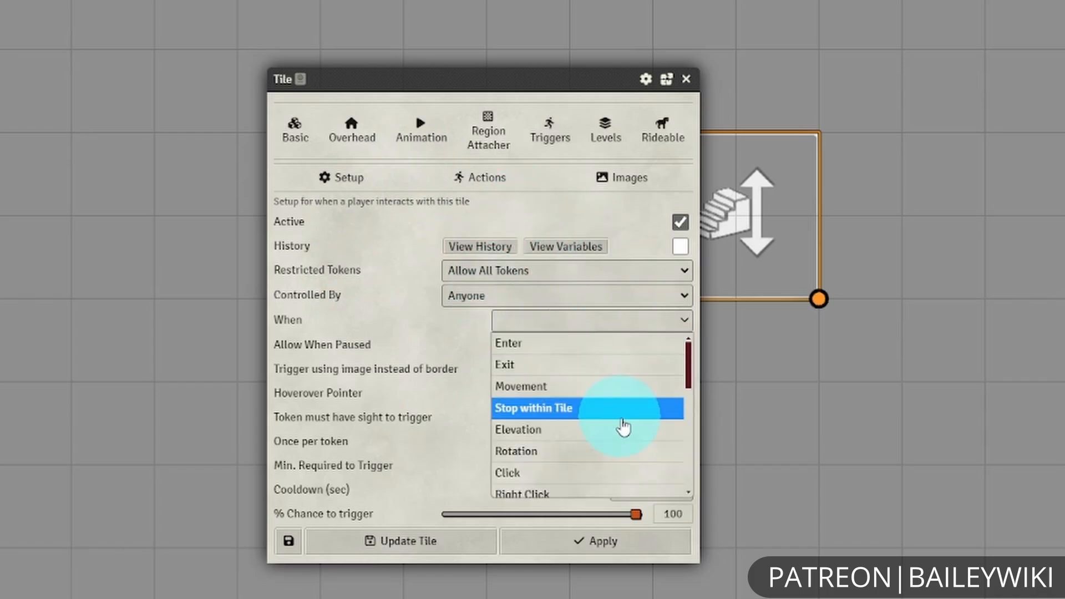
scroll(622, 430, "down", 2)
left_click(623, 439)
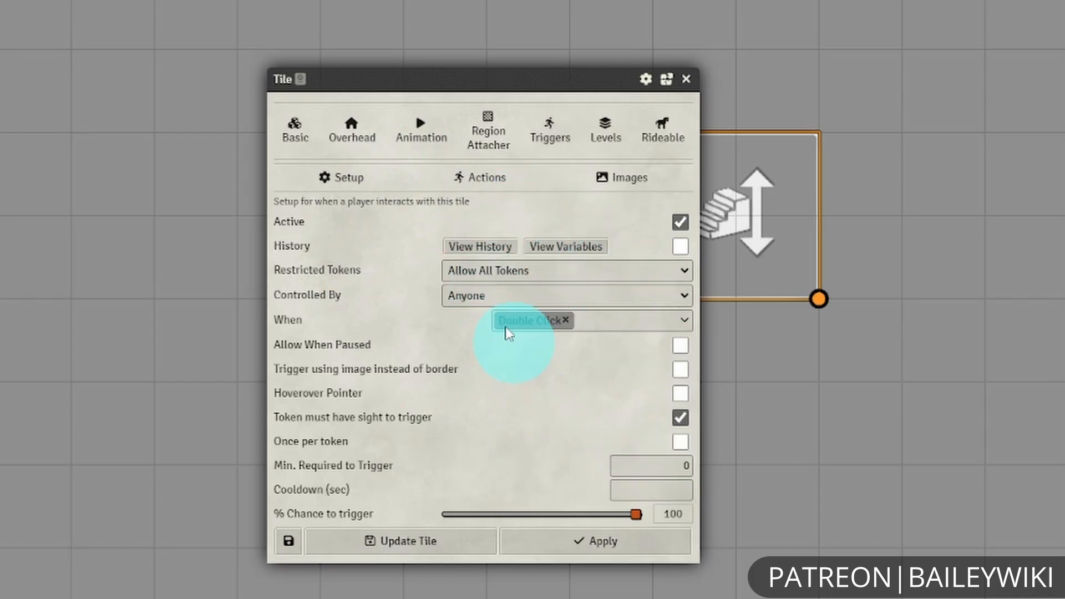
left_click(485, 189)
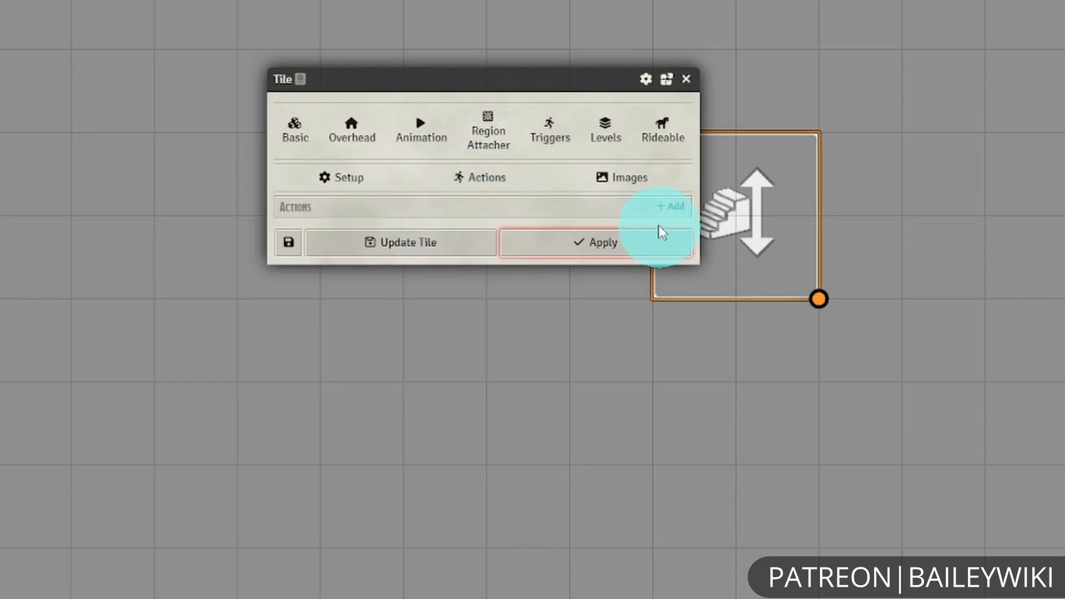
- Add an Activate/Deactivate action to the stairs tile that deactivates This Tile
left_click(670, 206)
left_click(542, 382)
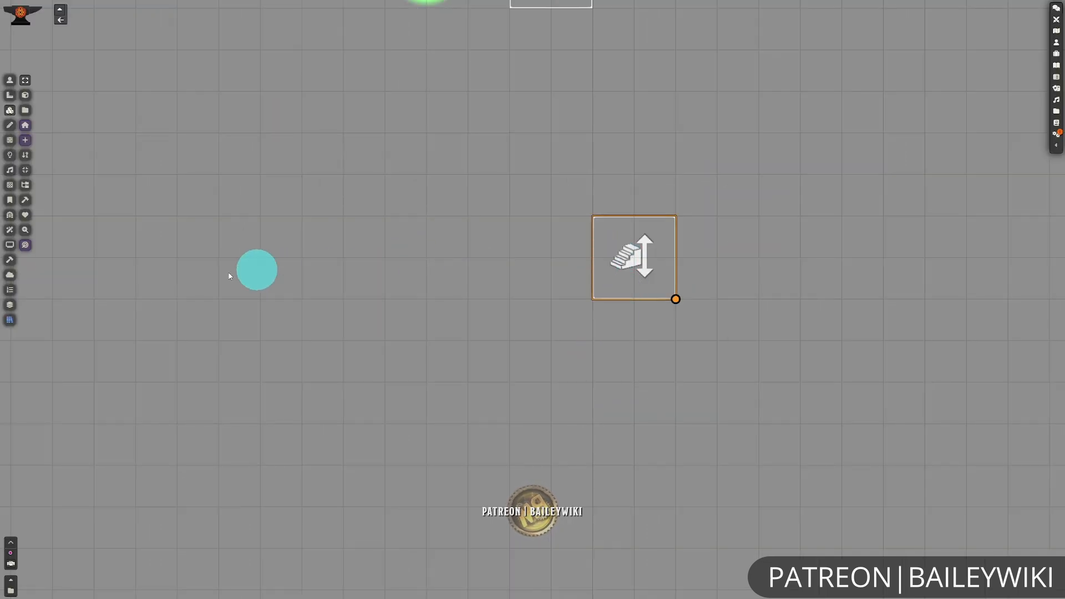
- Show all placeable presets and place the MATT Reference Tile from BW Monks Active Tiles to the left of the stairs tile
left_click(14, 324)
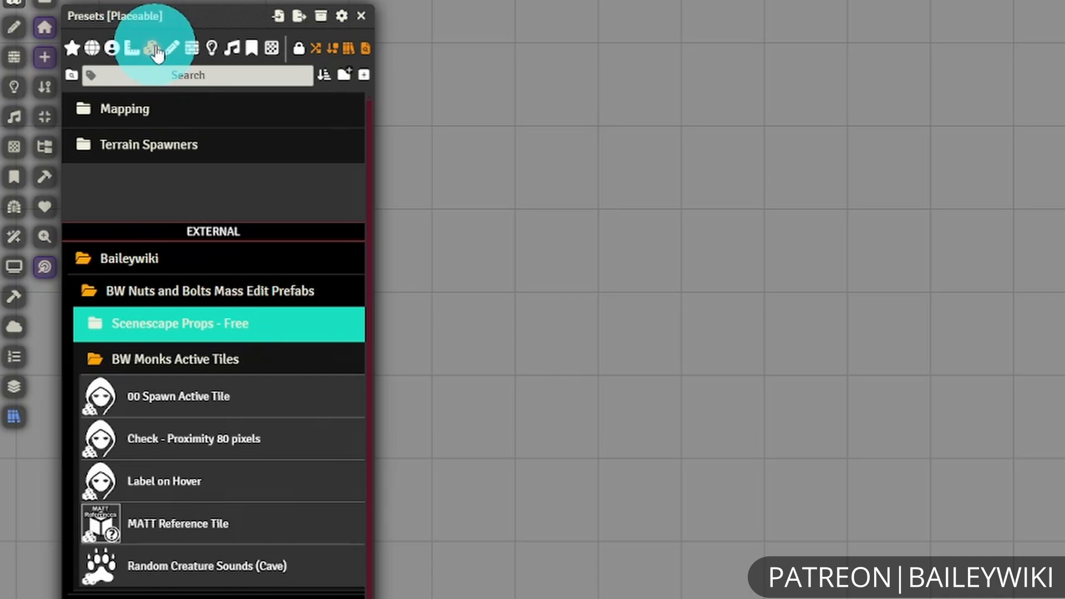
left_click(93, 48)
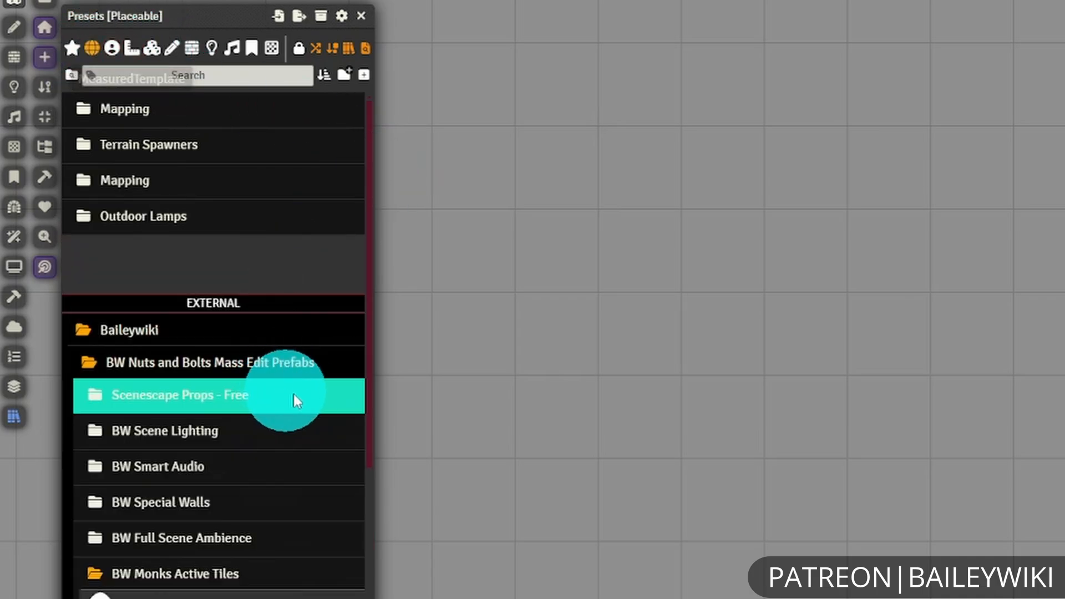
scroll(275, 507, "down", 6)
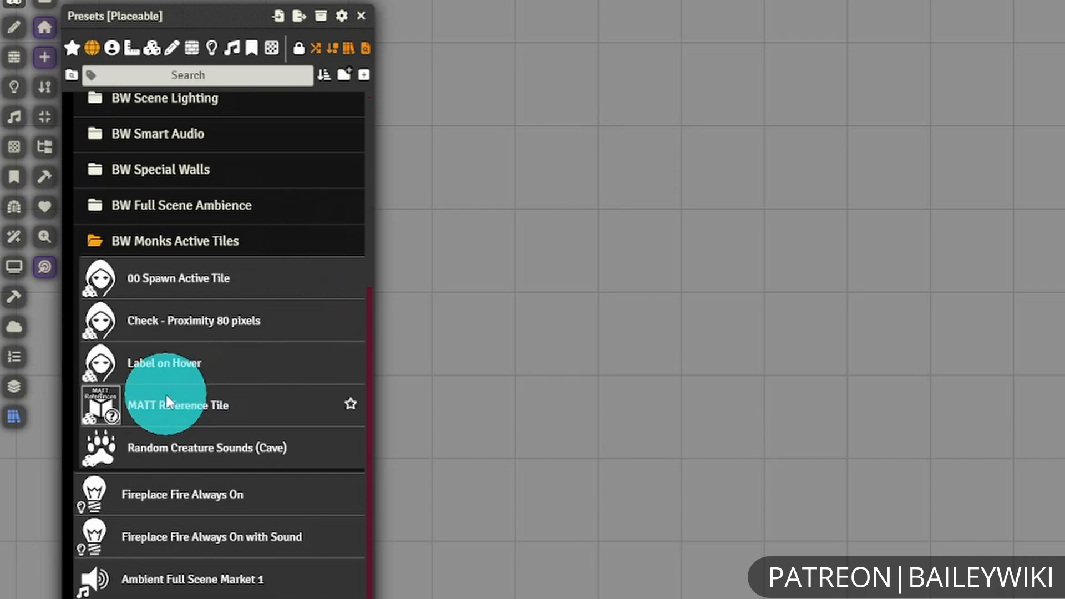
left_click_drag(161, 404, 840, 249)
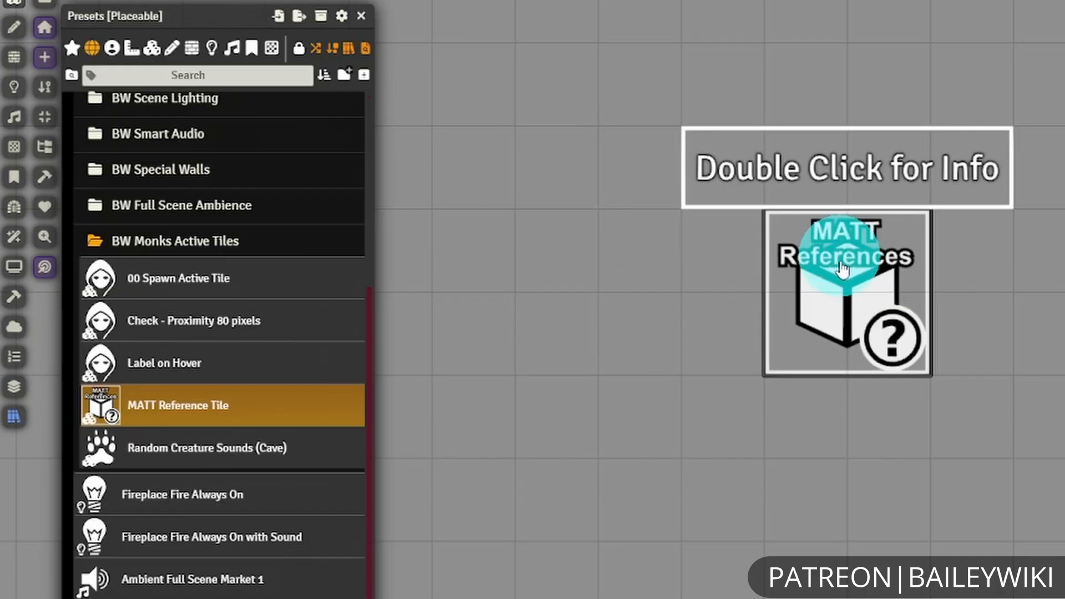
left_click(361, 16)
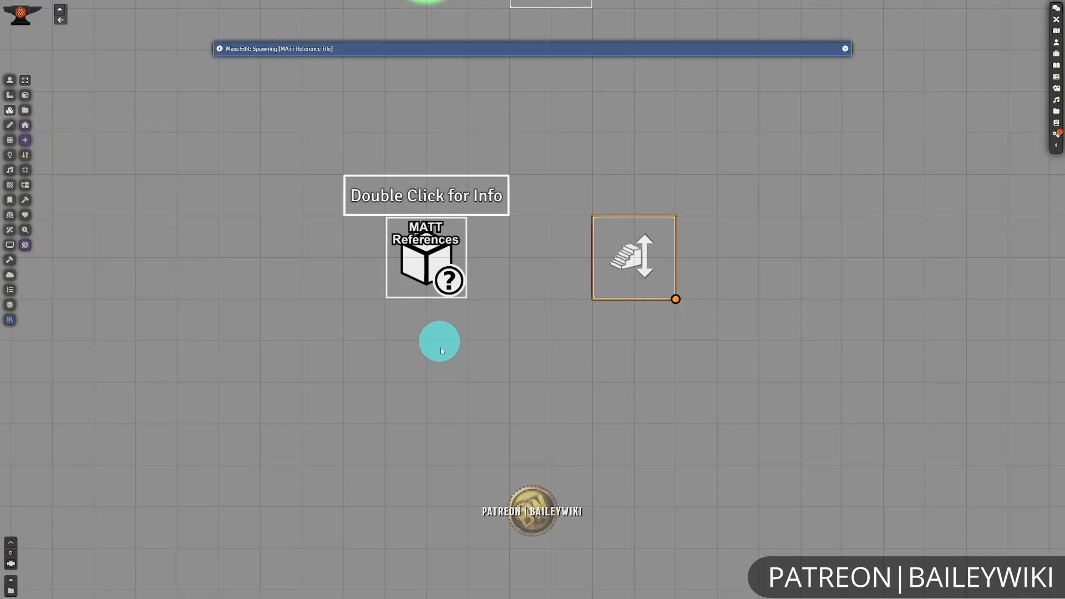
- Arrange the configurations of the new MATT References tile and the stairs tile side by side, each showing its trigger actions
double_click(442, 265)
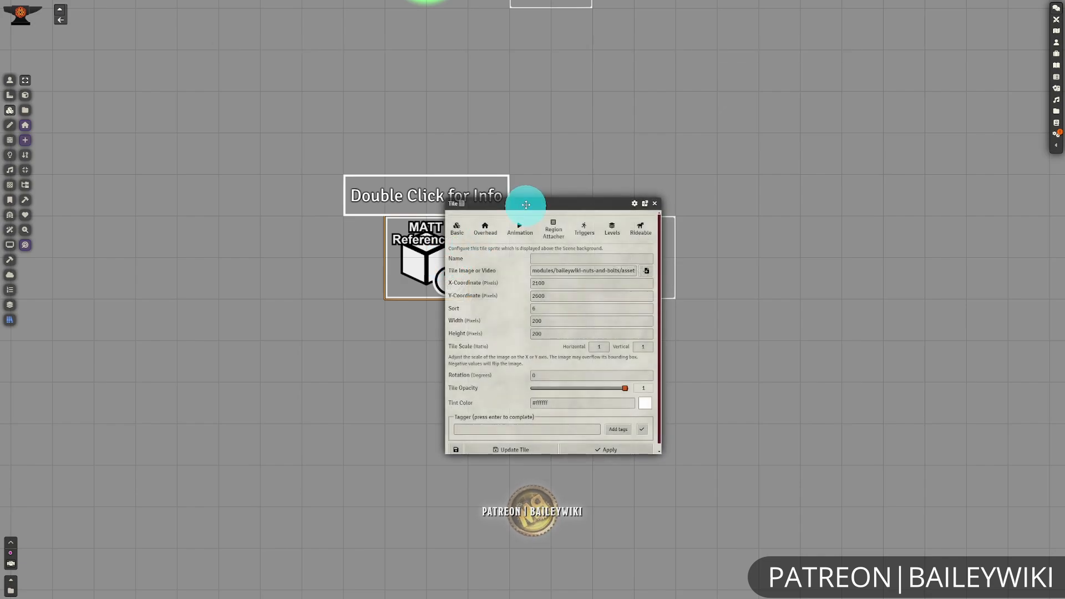
left_click_drag(521, 202, 257, 171)
left_click(322, 198)
double_click(616, 285)
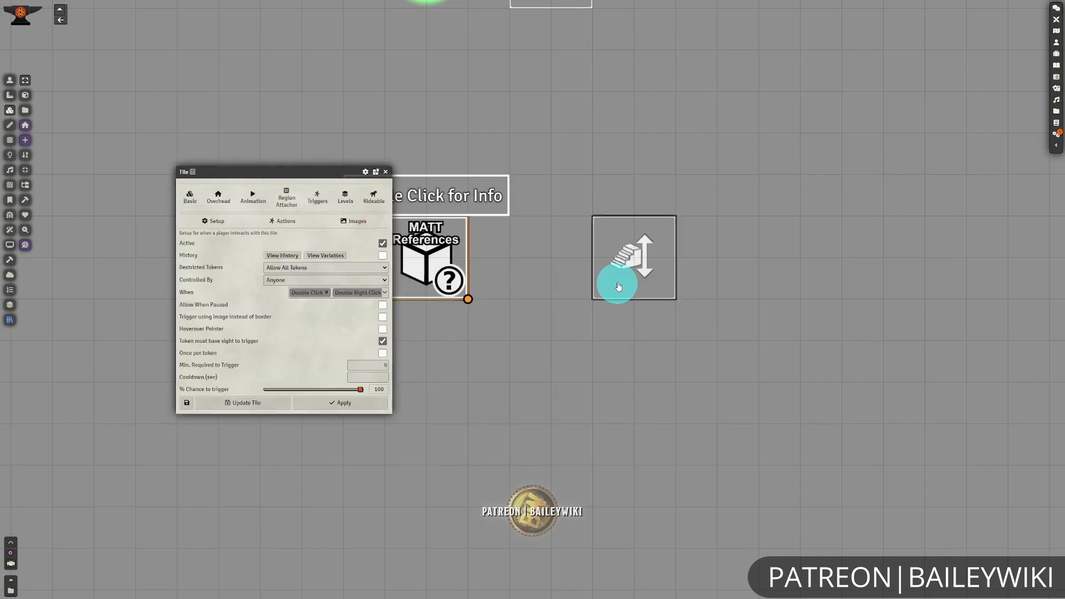
left_click(527, 208)
left_click_drag(535, 194, 582, 182)
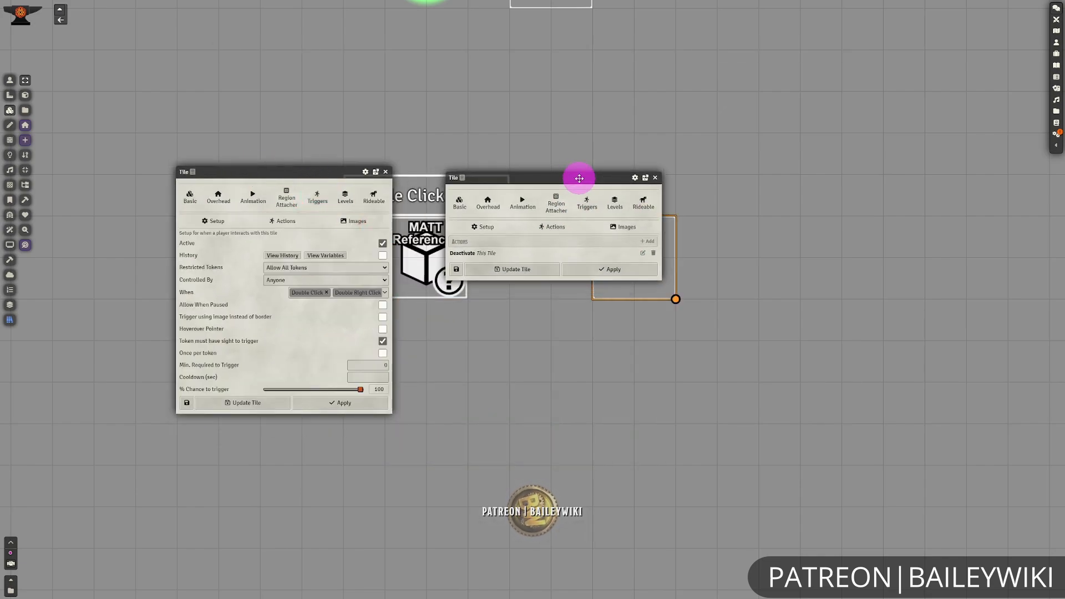
left_click(286, 220)
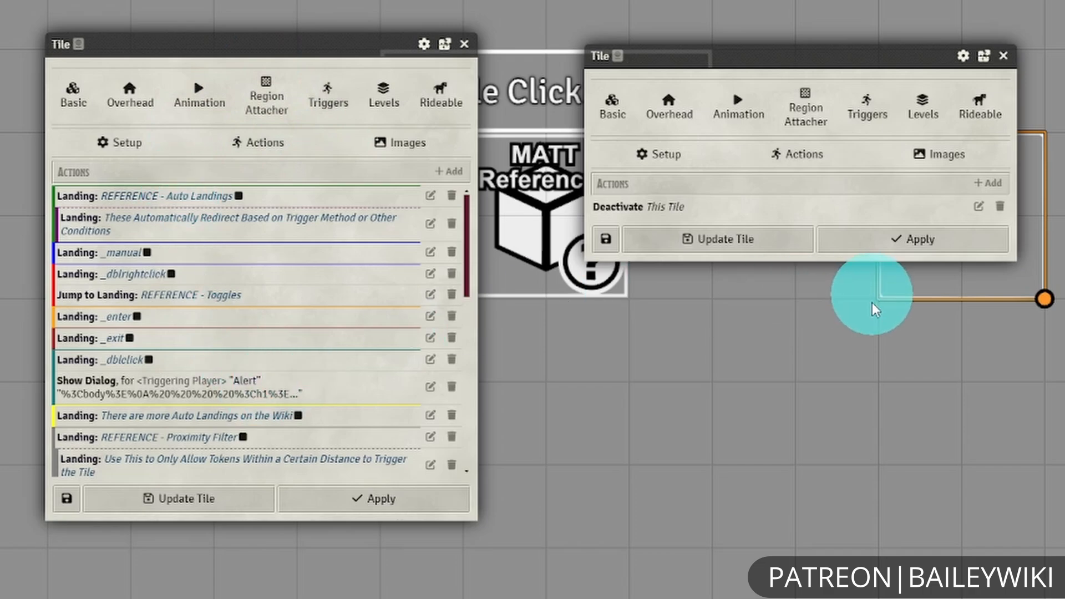
- Copy the reference tile's proximity Filter and Check entity count actions into the stairs tile, and delete its Deactivate action
scroll(370, 330, "down", 5)
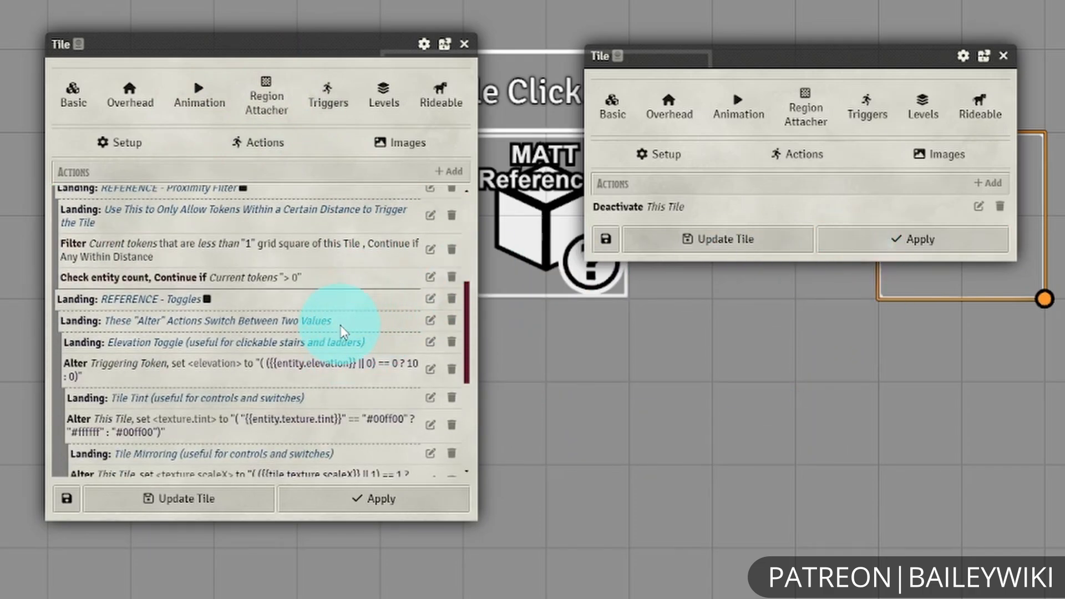
scroll(340, 321, "up", 2)
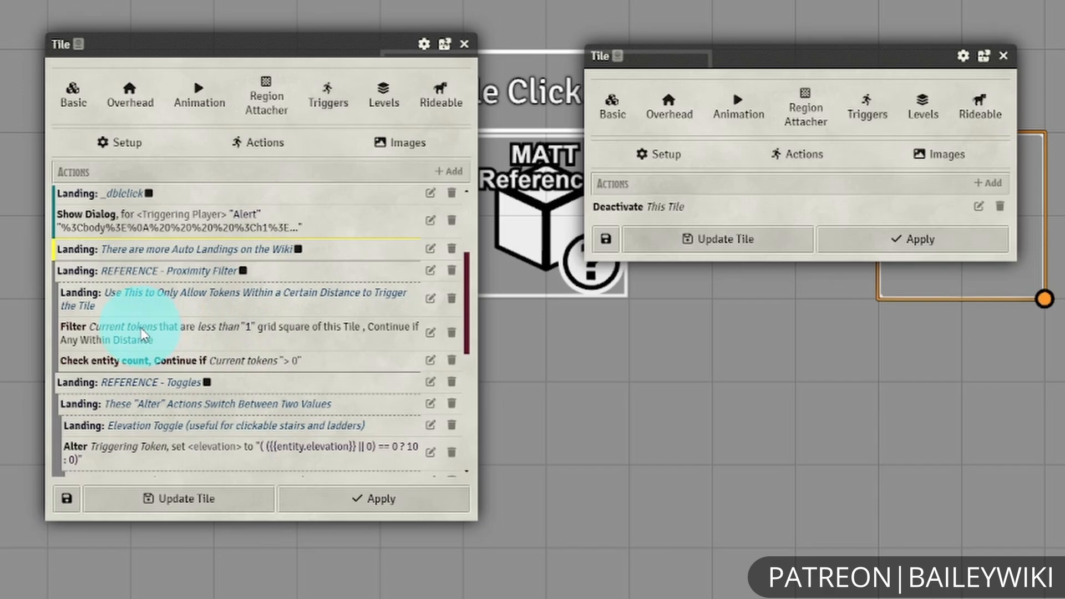
left_click_drag(143, 334, 684, 209)
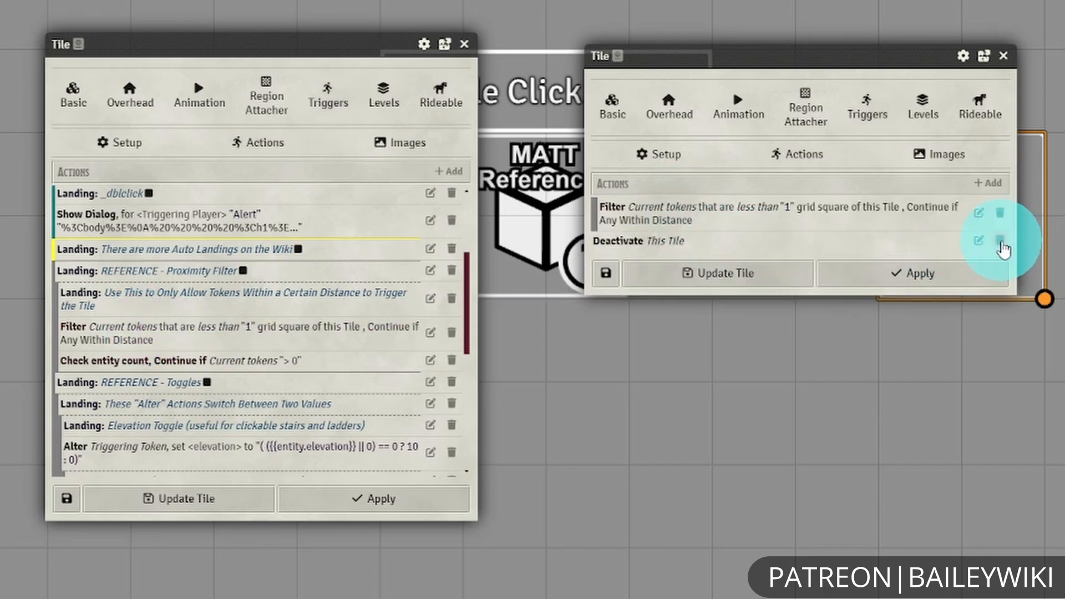
left_click(1001, 243)
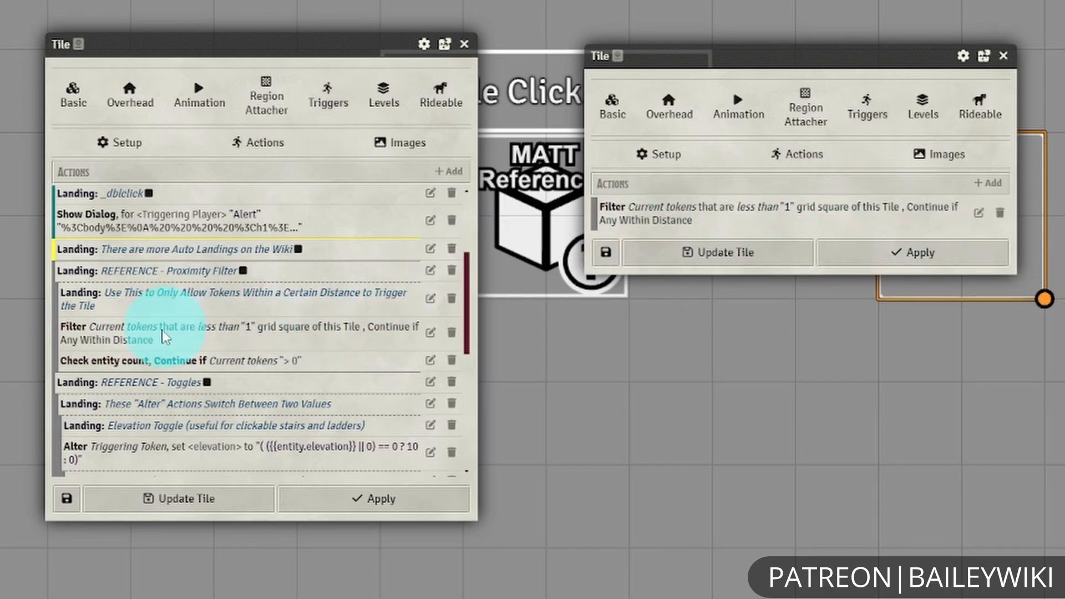
left_click_drag(129, 366, 681, 209)
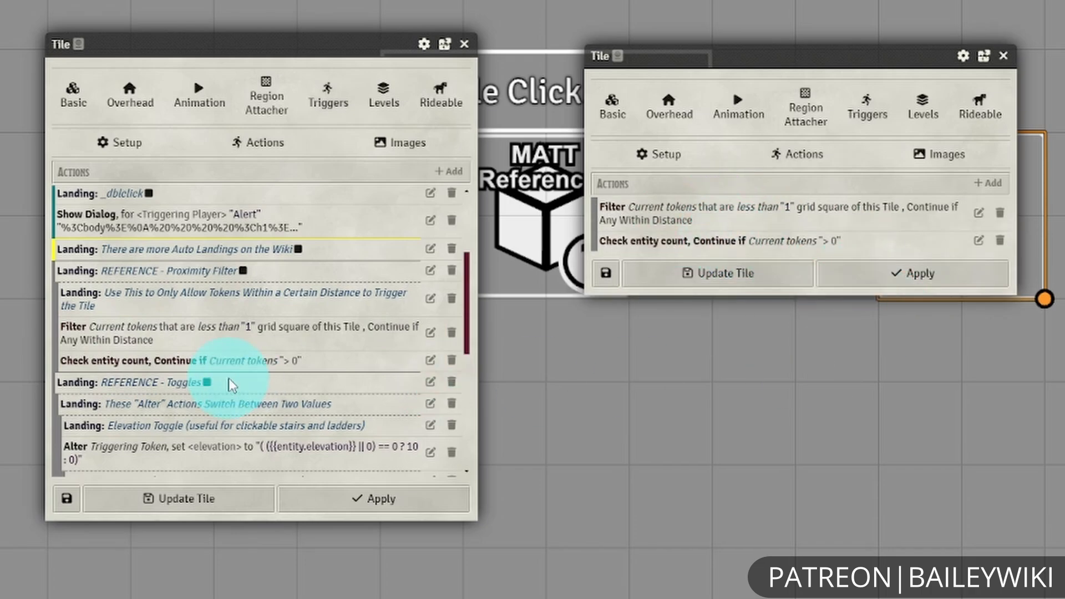
- Copy the elevation toggle Alter action to the end of the stairs tile's actions, save that tile and close the reference tile's configuration
scroll(301, 380, "down", 5)
scroll(392, 384, "down", 1)
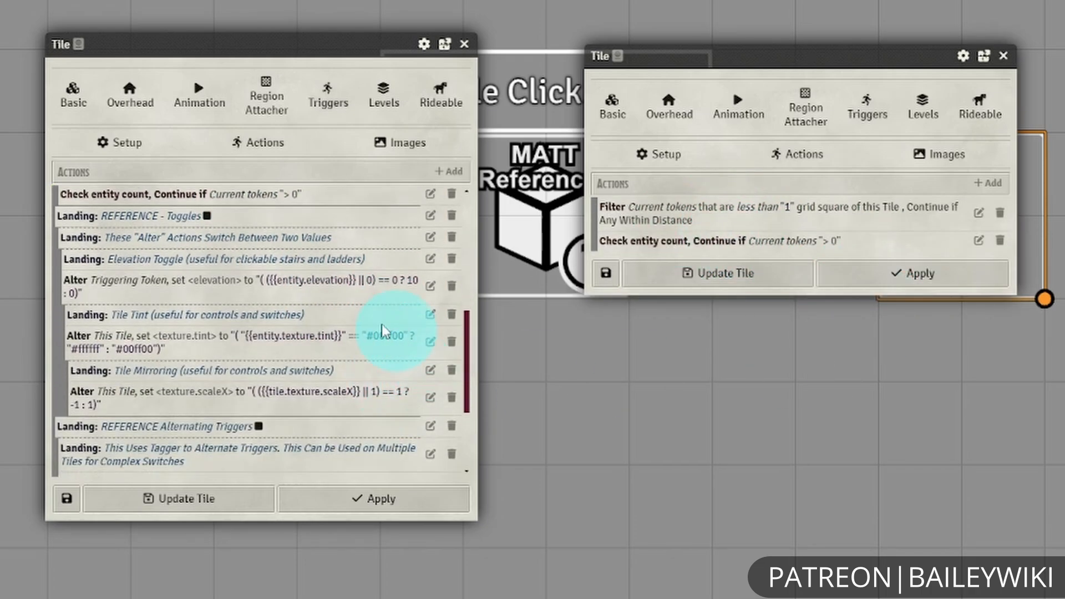
left_click_drag(147, 281, 727, 251)
left_click_drag(735, 271, 832, 274)
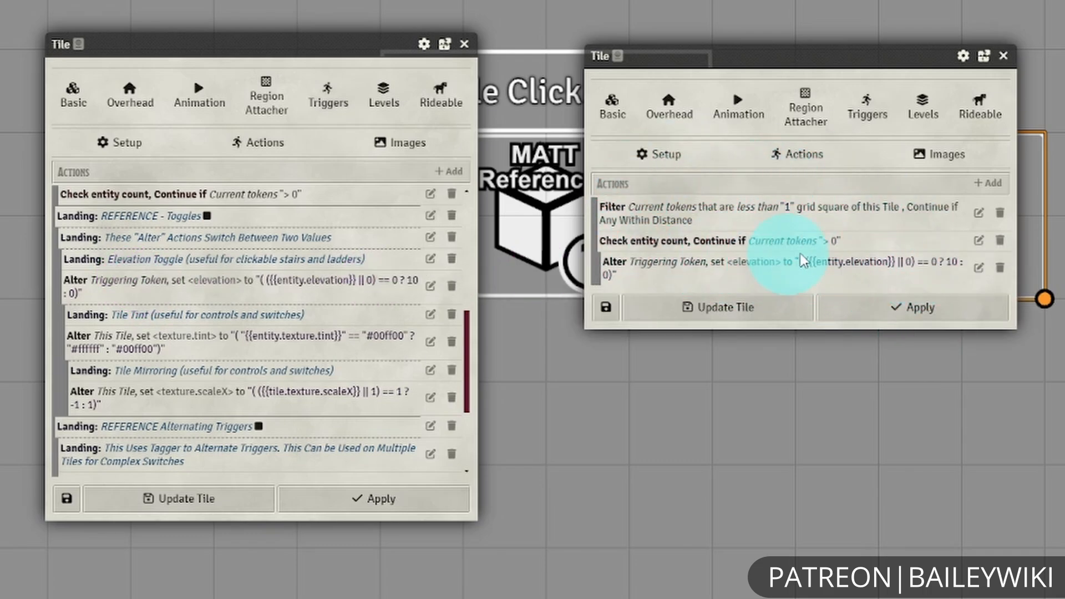
left_click(723, 307)
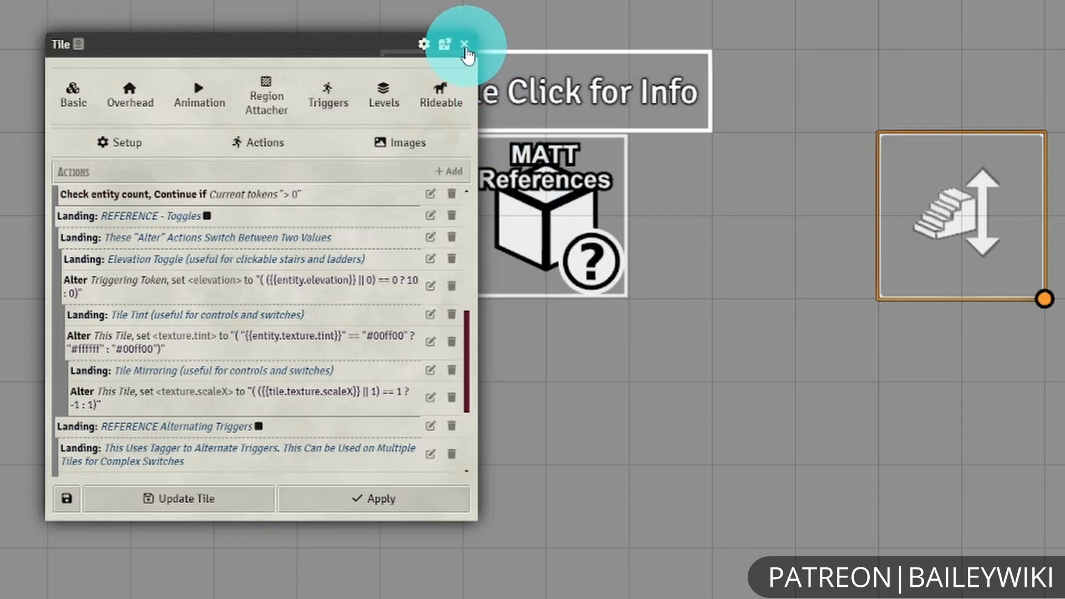
left_click(464, 44)
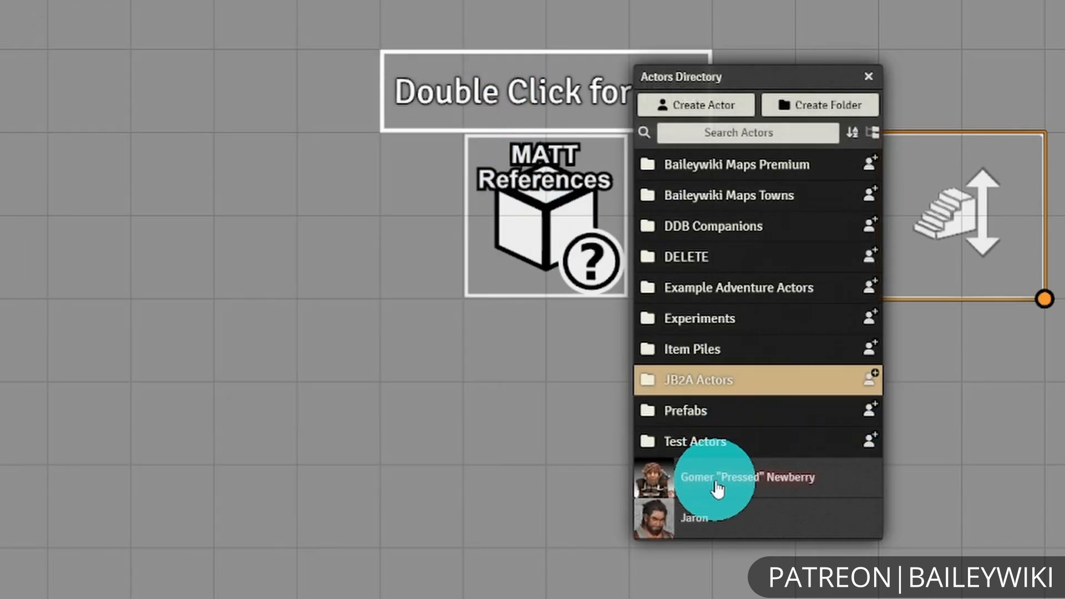
- Place the dwarf actor's token directly above the stairs tile, then move it two squares up
left_click_drag(714, 484, 1016, 72)
left_click(869, 76)
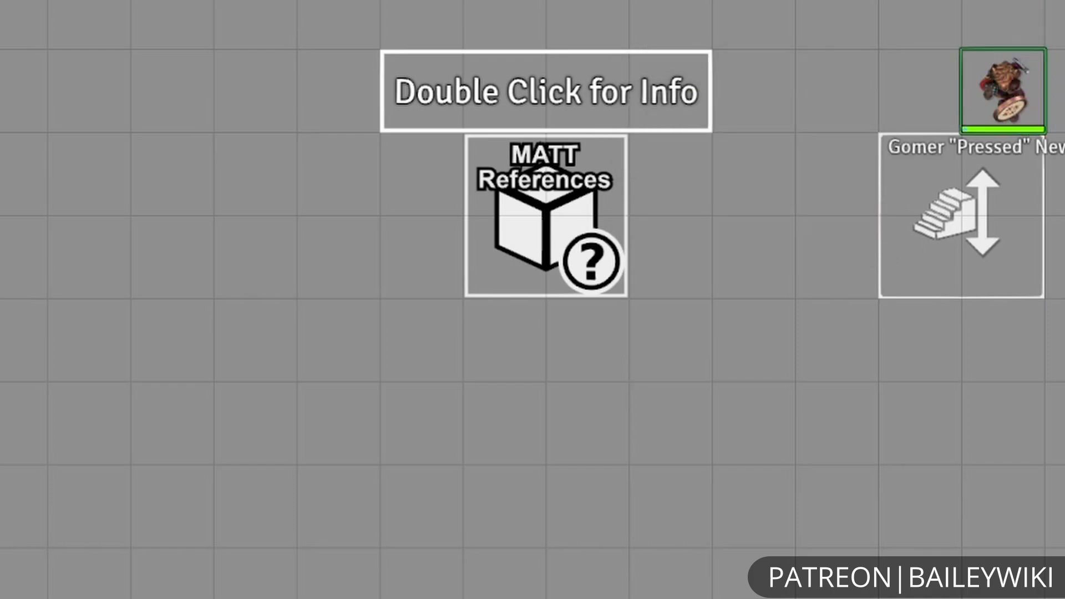
left_click(1029, 96)
key("Up")
key("Up")
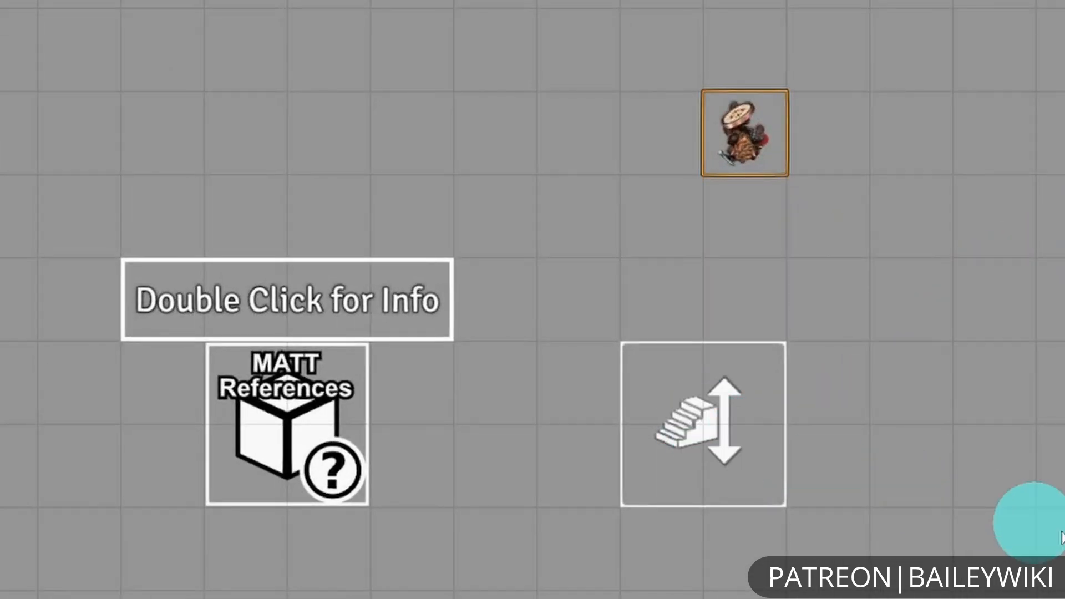
- Test the stairs tile with the token two squares away, and again repeatedly with the token moved back beside it
left_click(693, 417)
key("Down")
key("Down")
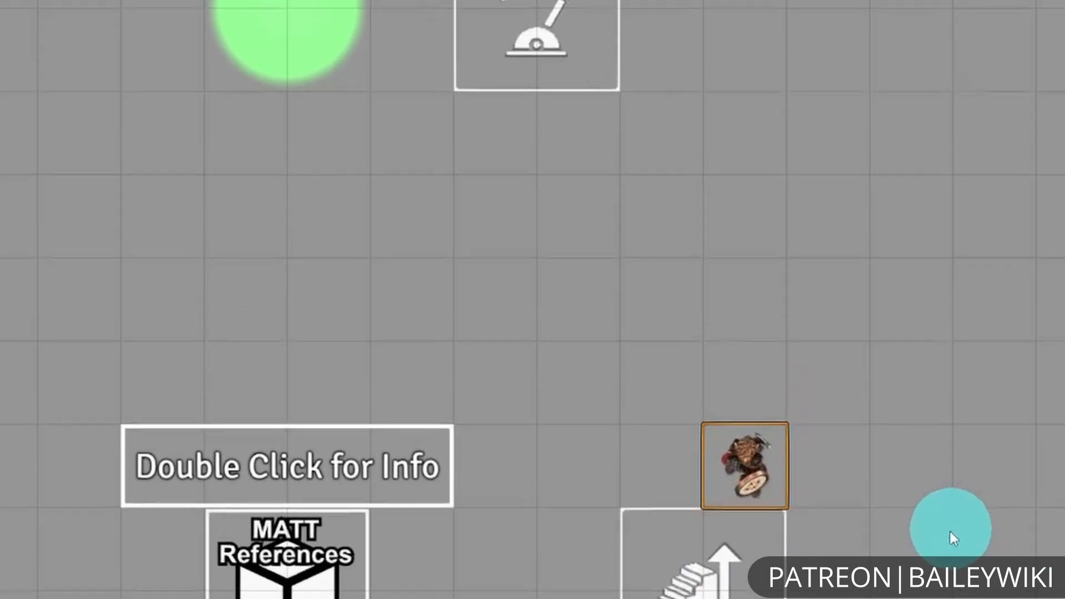
left_click(715, 432)
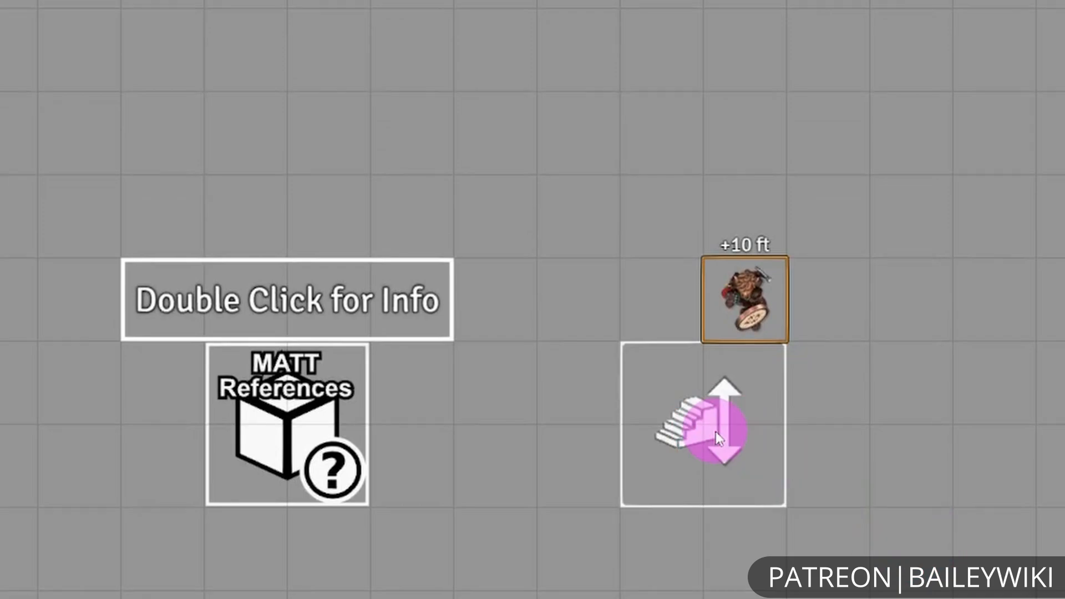
left_click(694, 428)
left_click(703, 423)
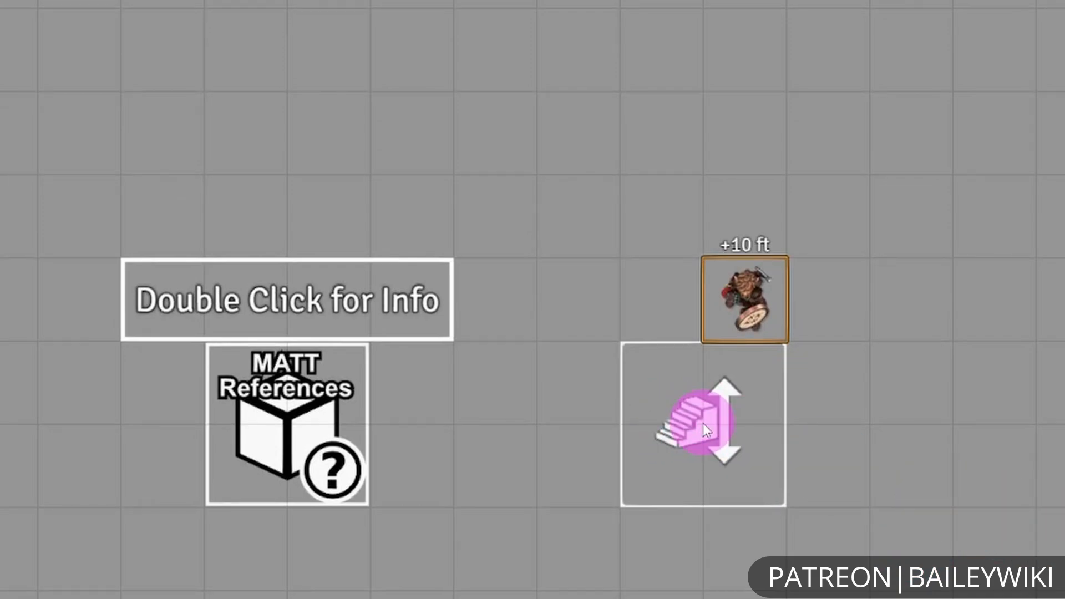
left_click(692, 432)
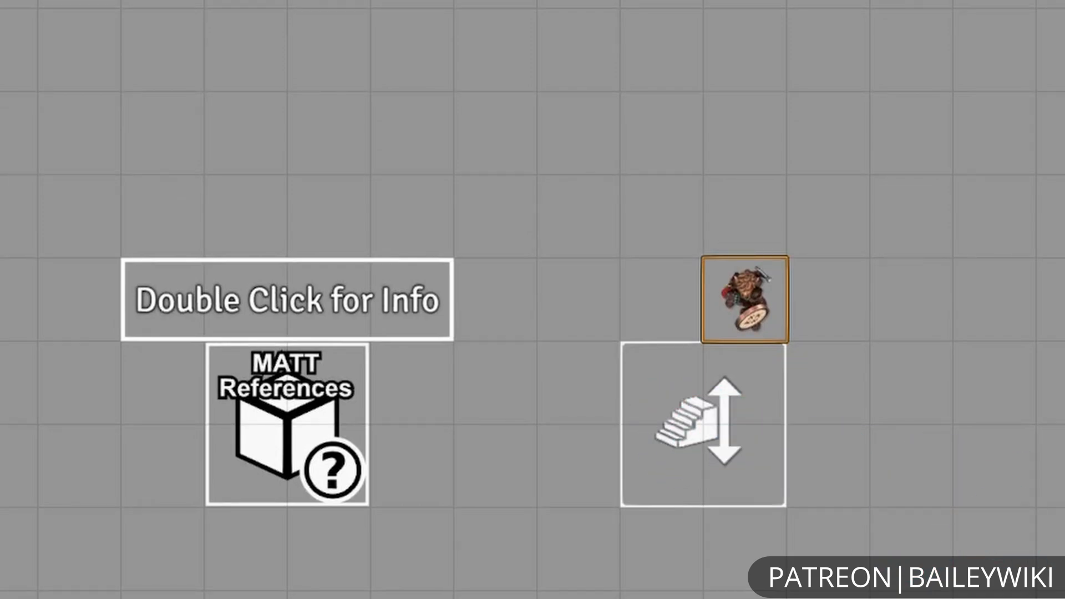
- Open the MATT References tile beside the stairs and examine its toggle reference actions
left_click(298, 438)
double_click(257, 416)
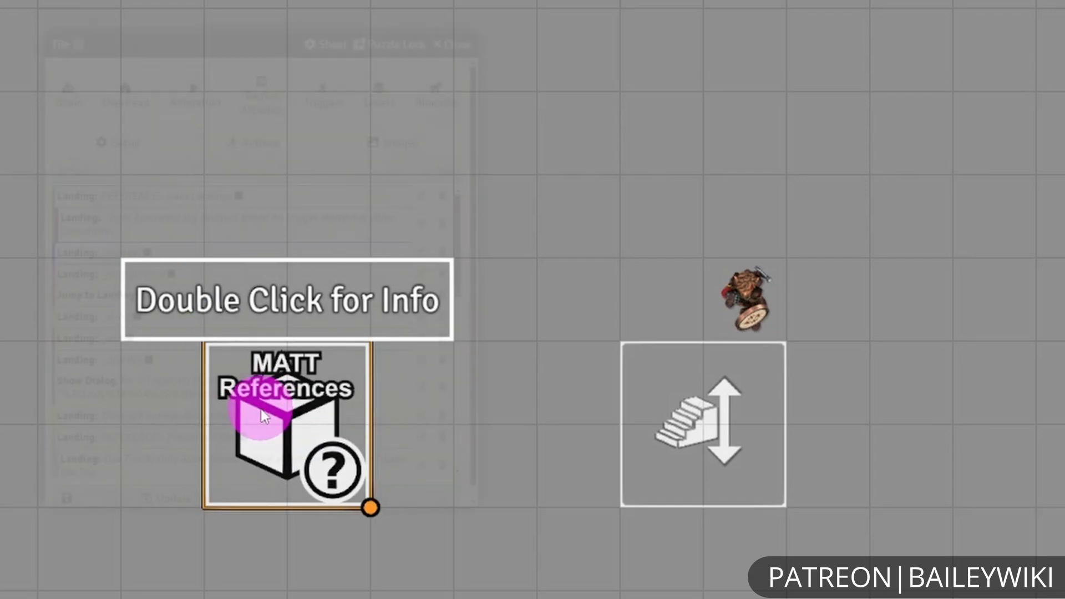
scroll(97, 265, "down", 10)
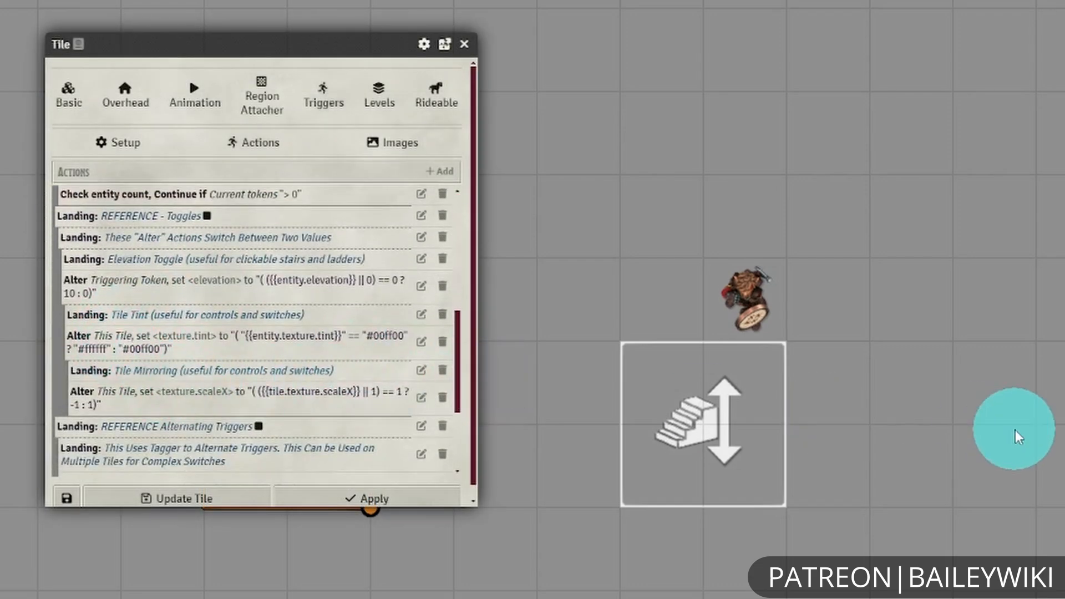
scroll(949, 428, "up", 2)
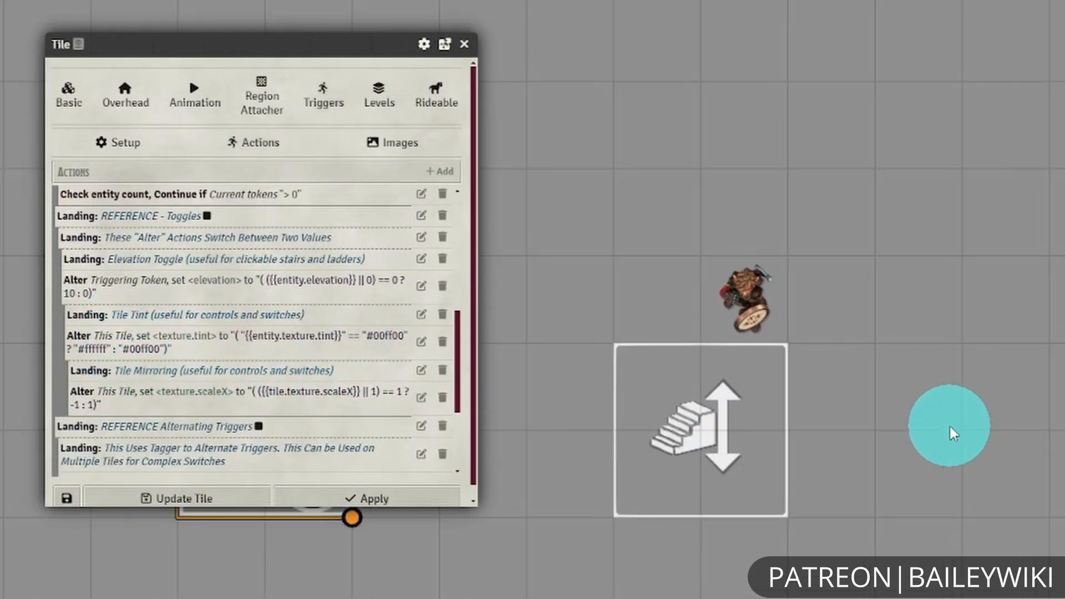
scroll(391, 357, "down", 3)
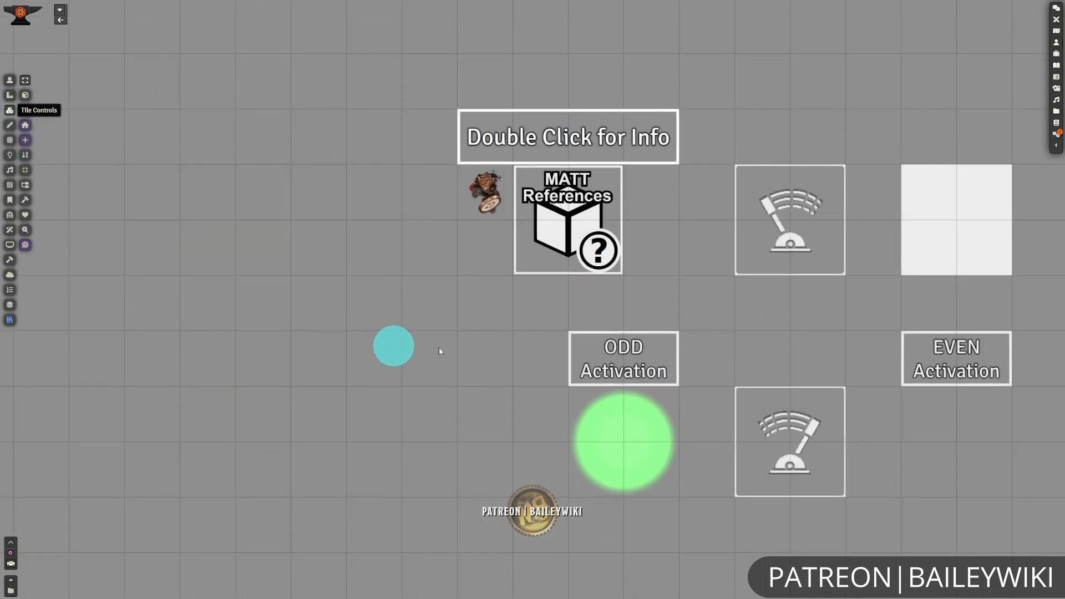
- Open the original MATT References tile beside the dwarf token and inspect the name of its _manual landing
left_click(552, 253)
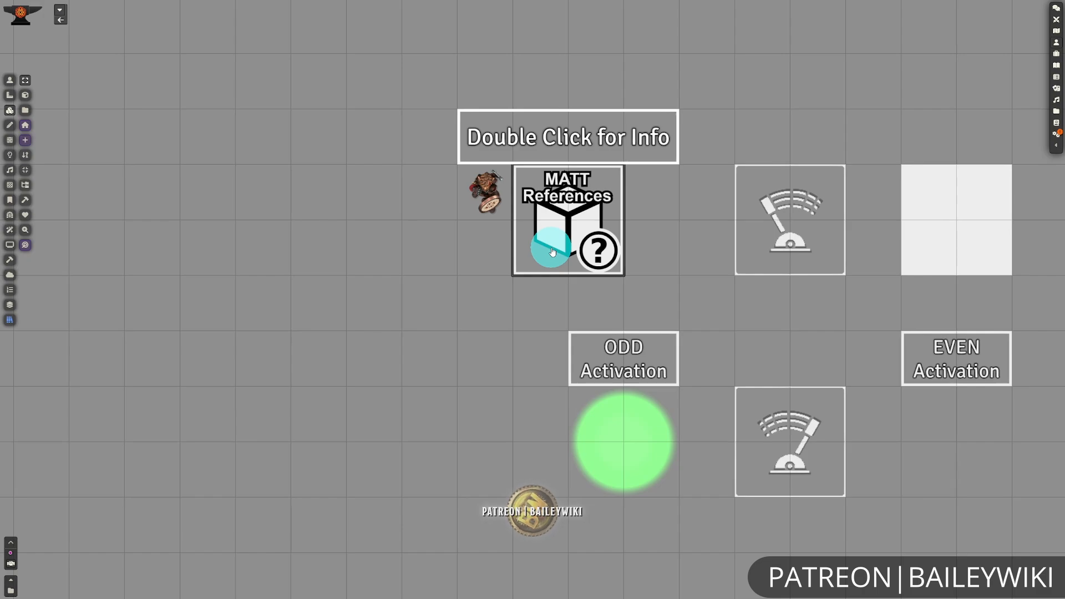
double_click(552, 252)
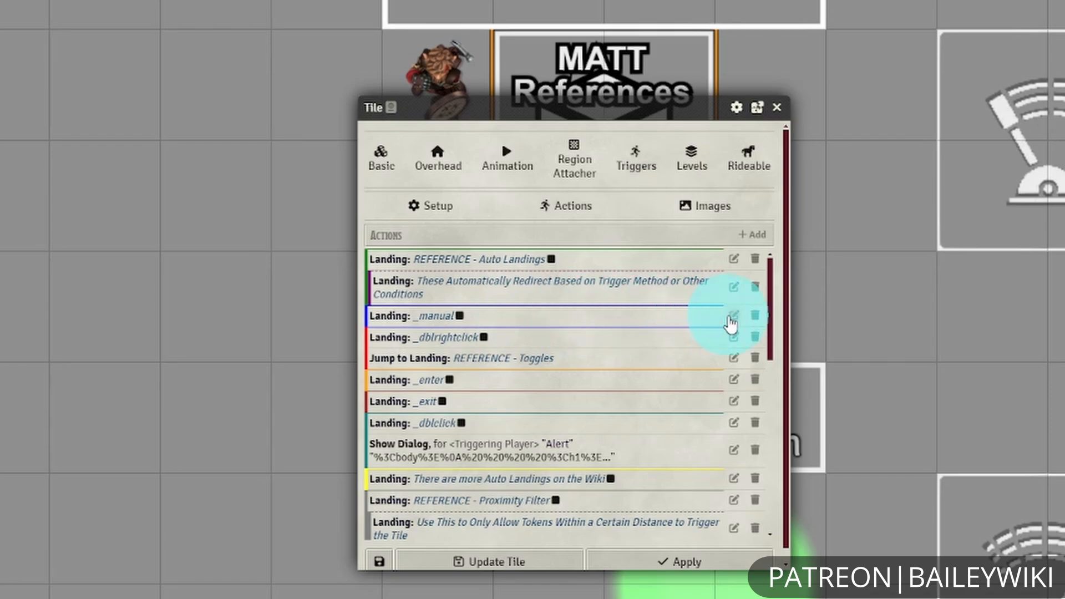
left_click(733, 315)
left_click(429, 306)
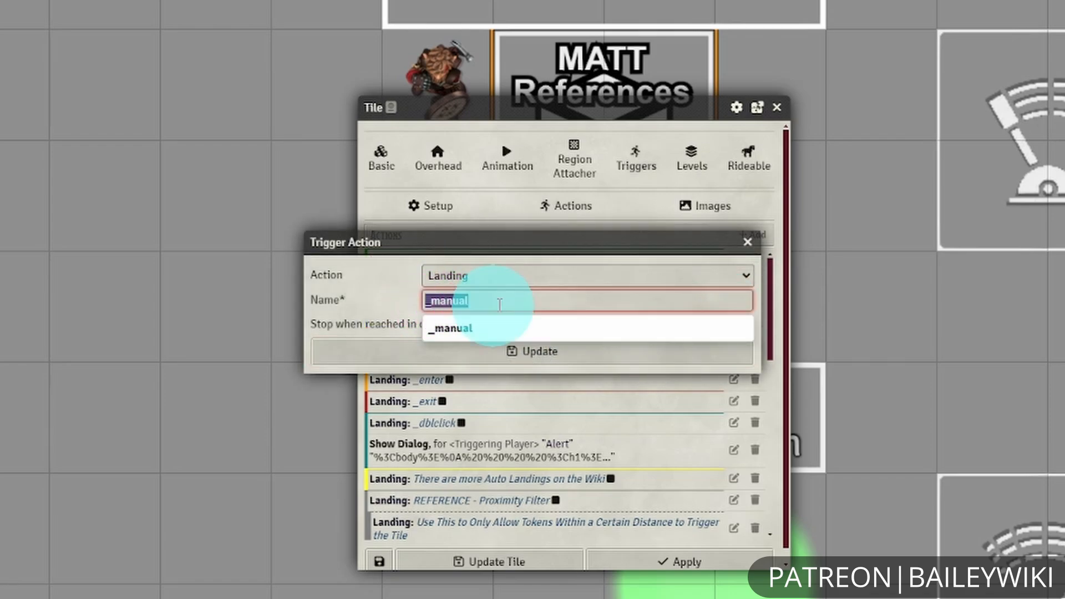
left_click(747, 242)
- Try a new Landing action with an automatic landing name beginning with _t, then clear the name and discard the action
left_click(752, 234)
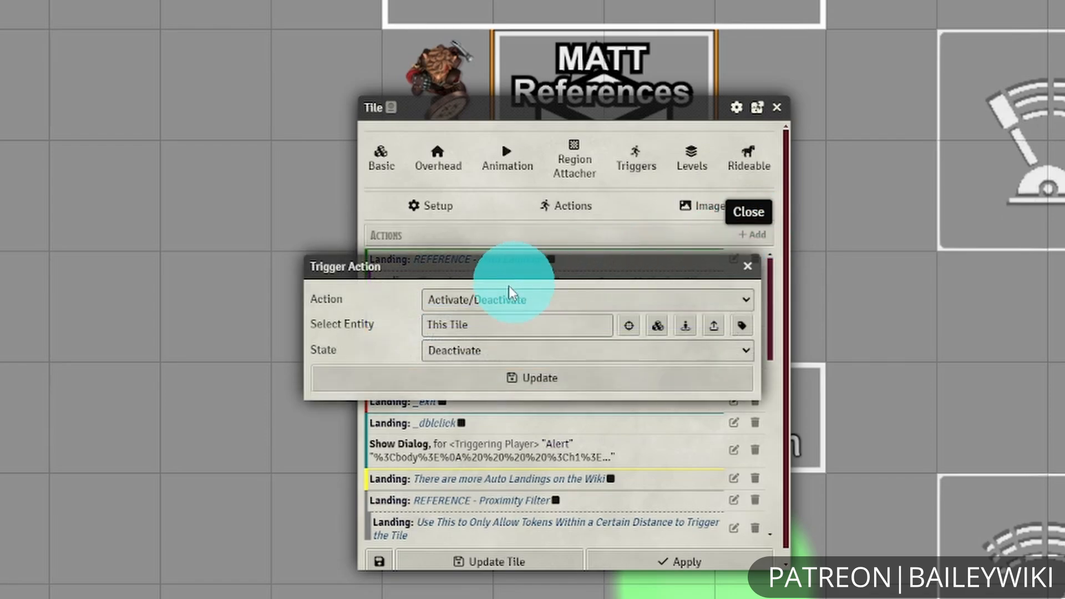
left_click(460, 298)
key("l")
key("Return")
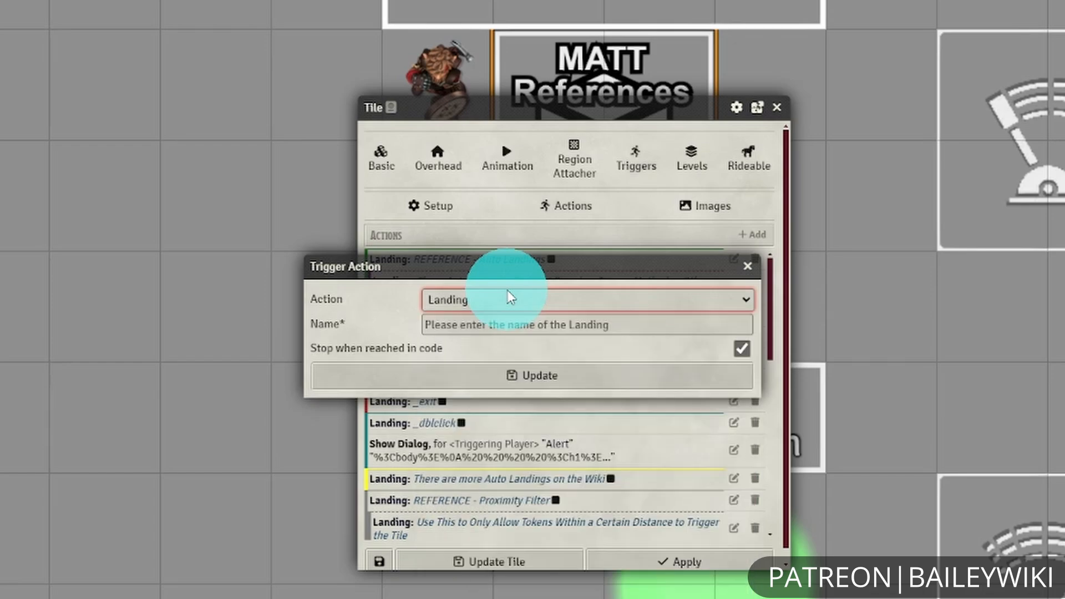
key("Tab")
type("_")
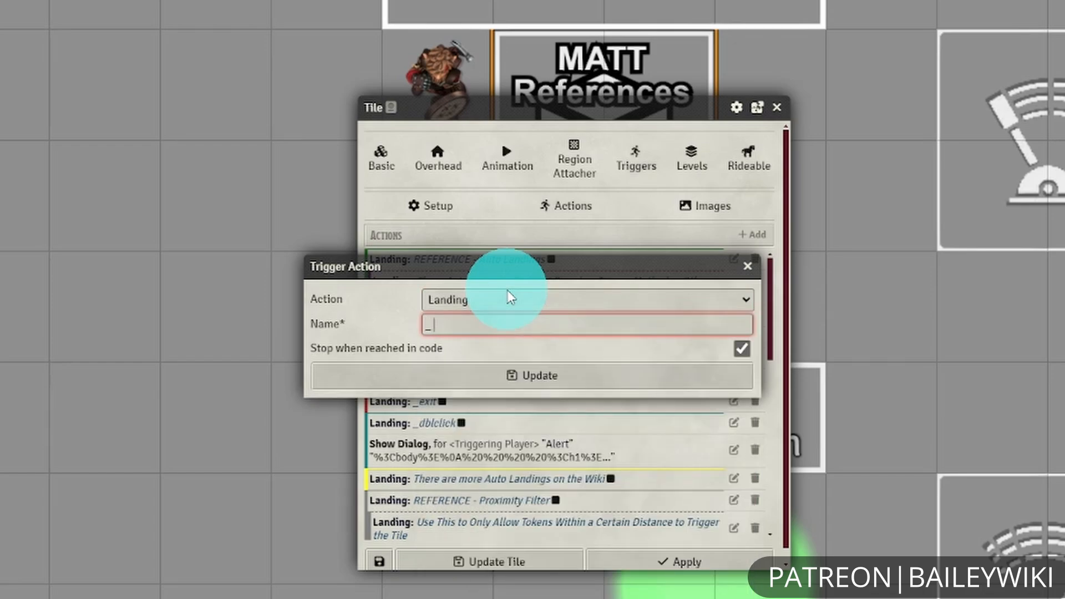
type("t")
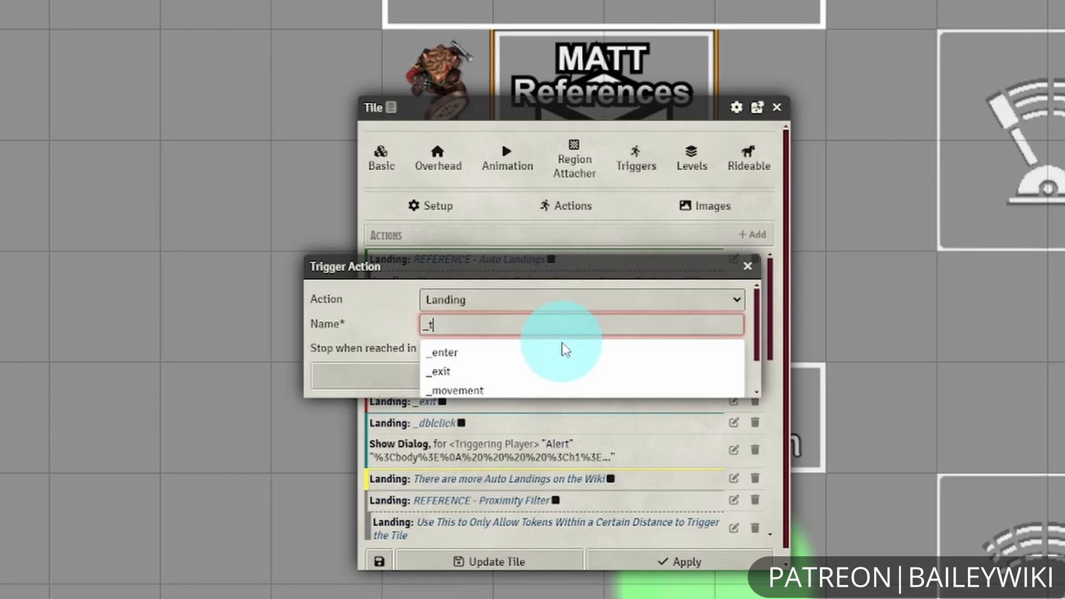
left_click(339, 332)
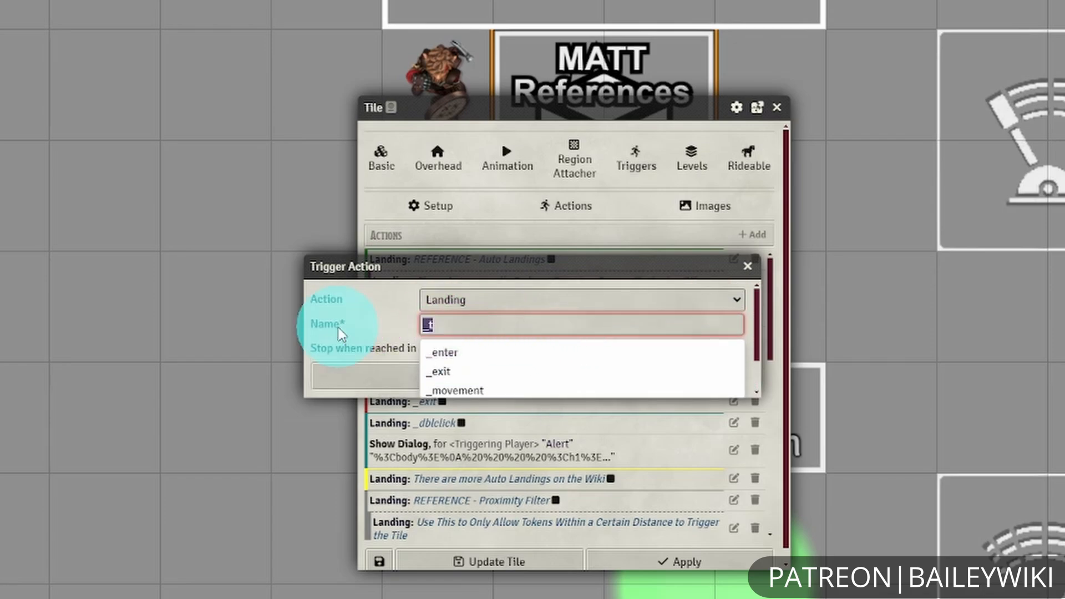
key("BackSpace")
left_click(747, 266)
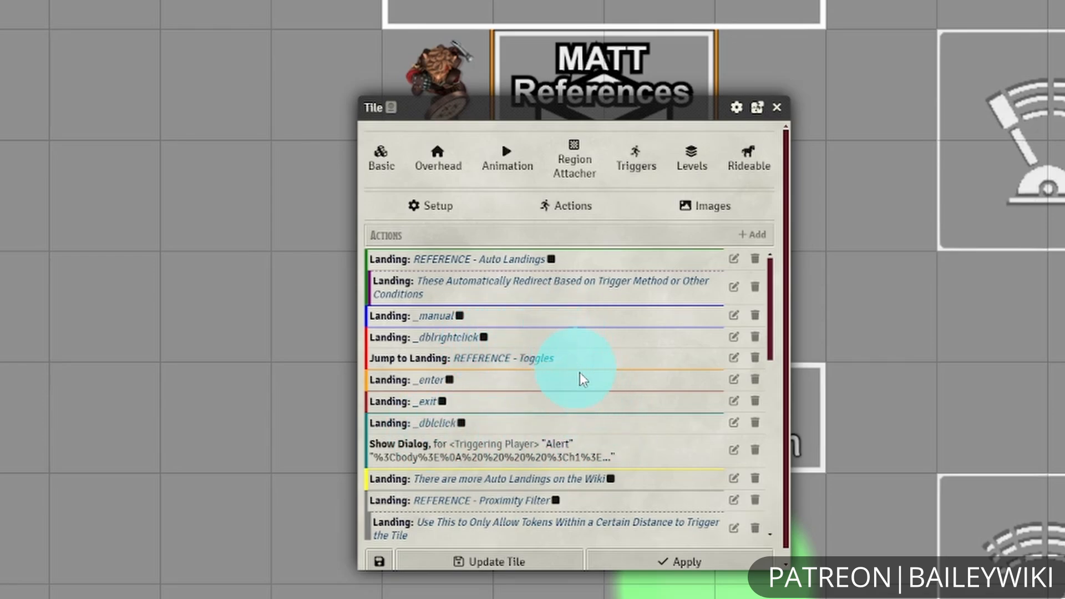
- Close the tile configuration, run the MATT References tile's _dblclick landing from the token controls, and dismiss its info dialog
left_click(787, 107)
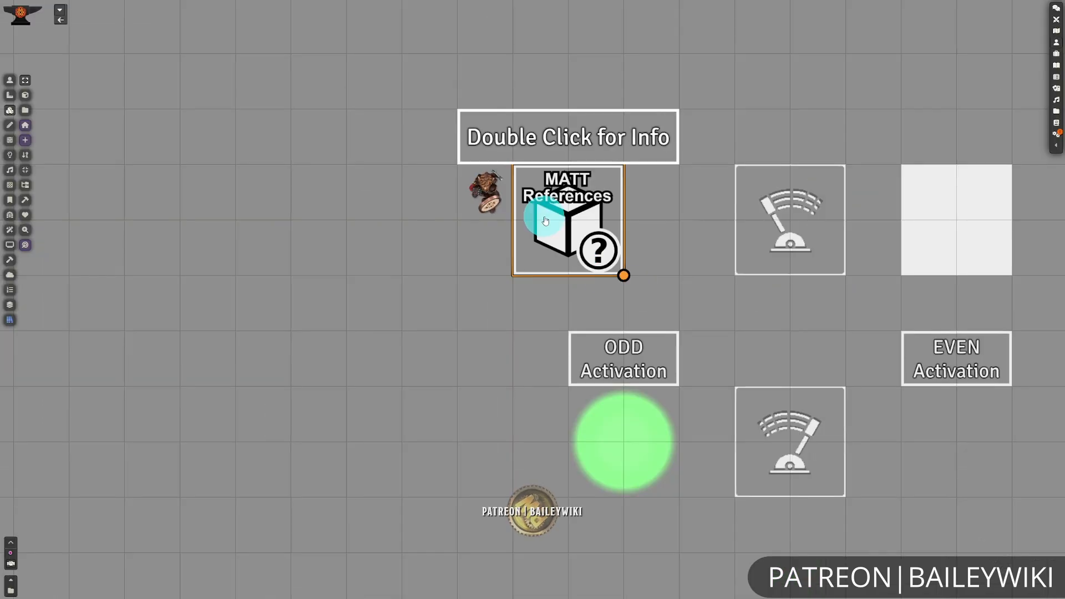
left_click(9, 80)
double_click(558, 210)
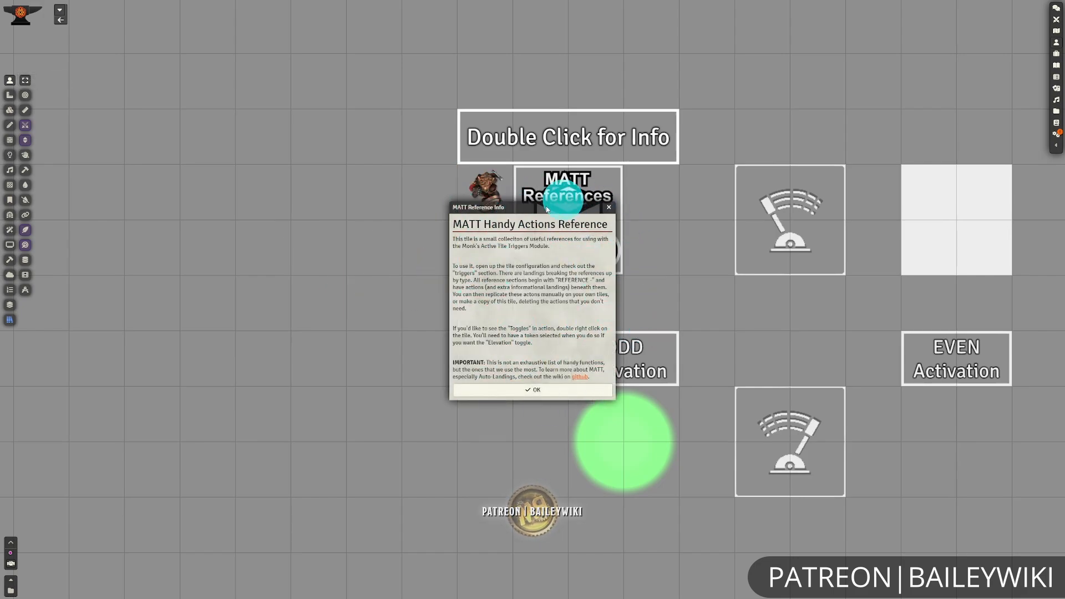
left_click(610, 207)
- With the dwarf token selected, run the MATT References tile's _dblrightclick toggles on and back off
left_click(486, 192)
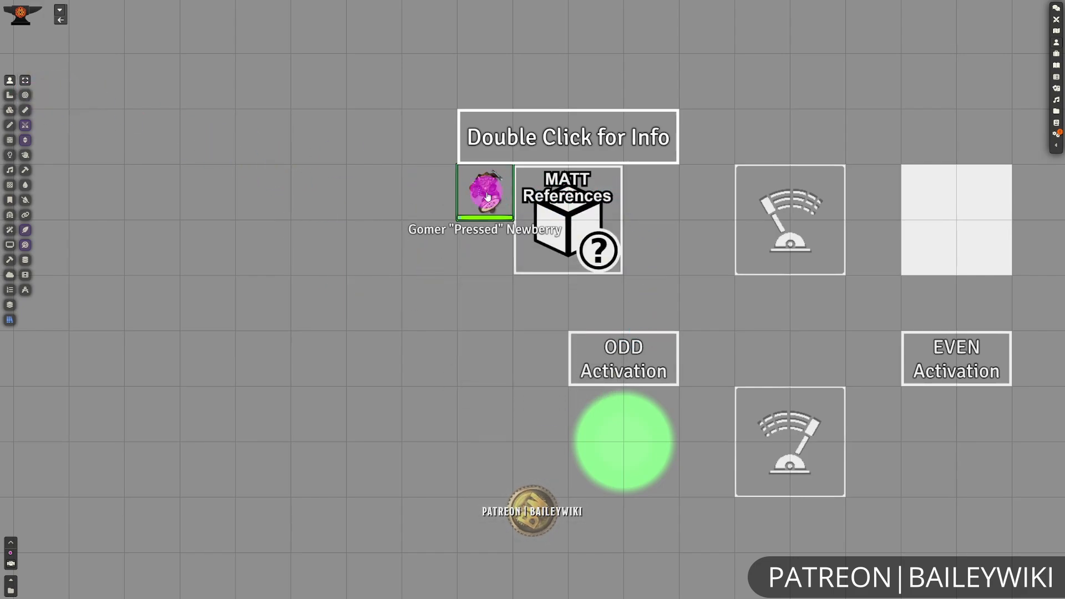
left_click(576, 211)
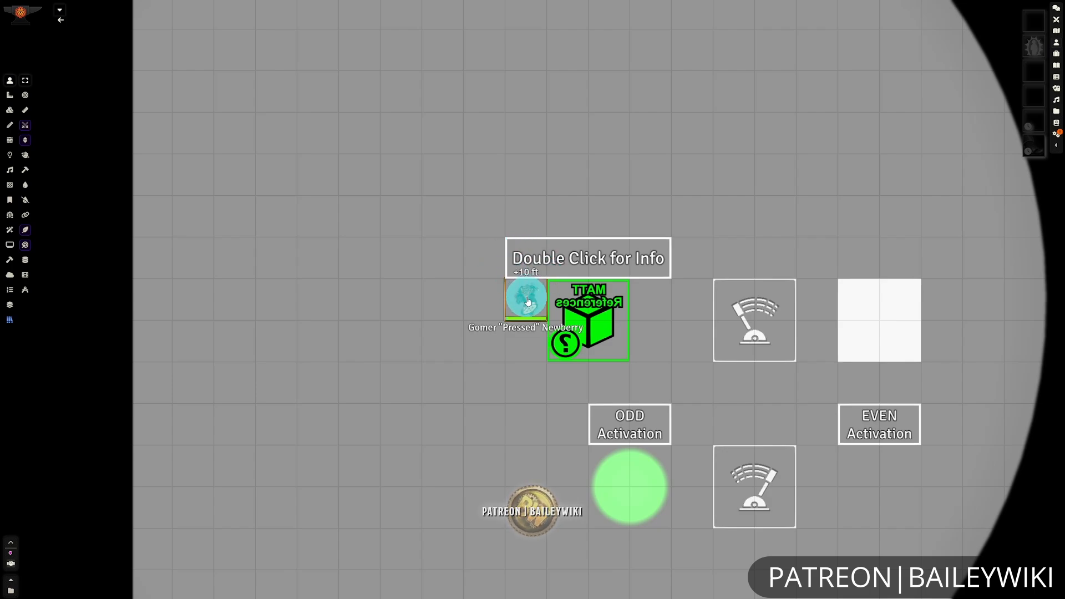
left_click(594, 318)
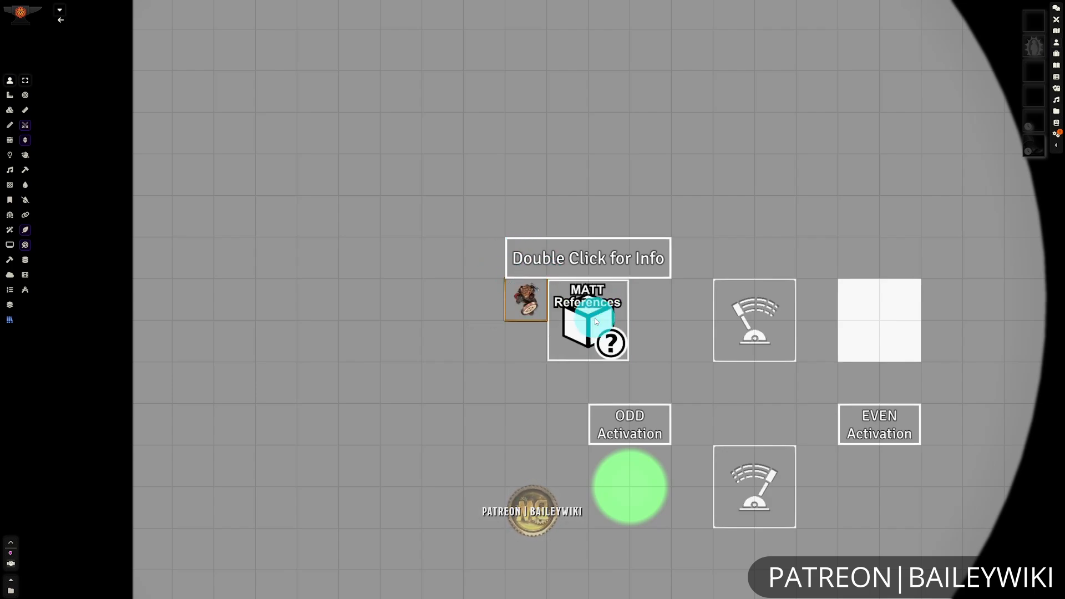
- Reopen the MATT References tile, examine its automatic landing and proximity filter actions, and close the configuration
left_click(672, 324)
scroll(671, 349, "up", 9)
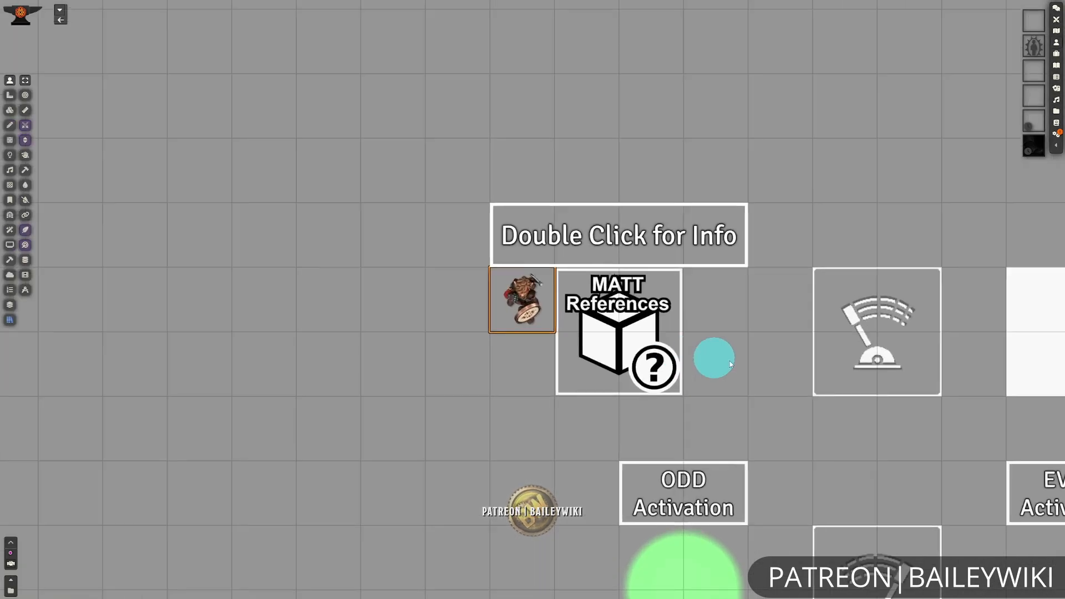
left_click(738, 357)
left_click_drag(740, 361, 683, 329)
double_click(542, 283)
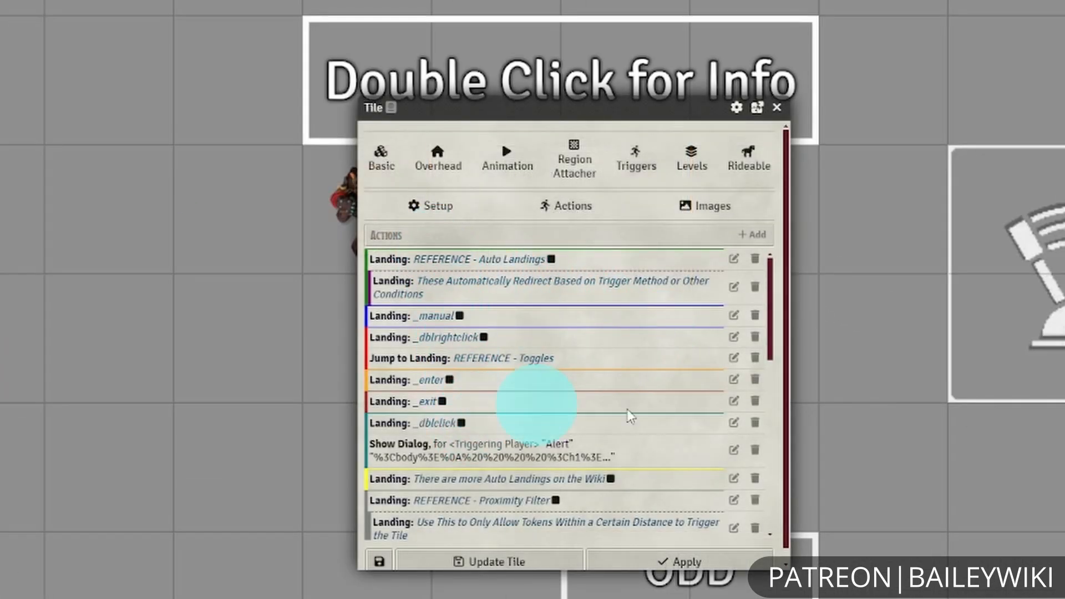
scroll(621, 405, "down", 2)
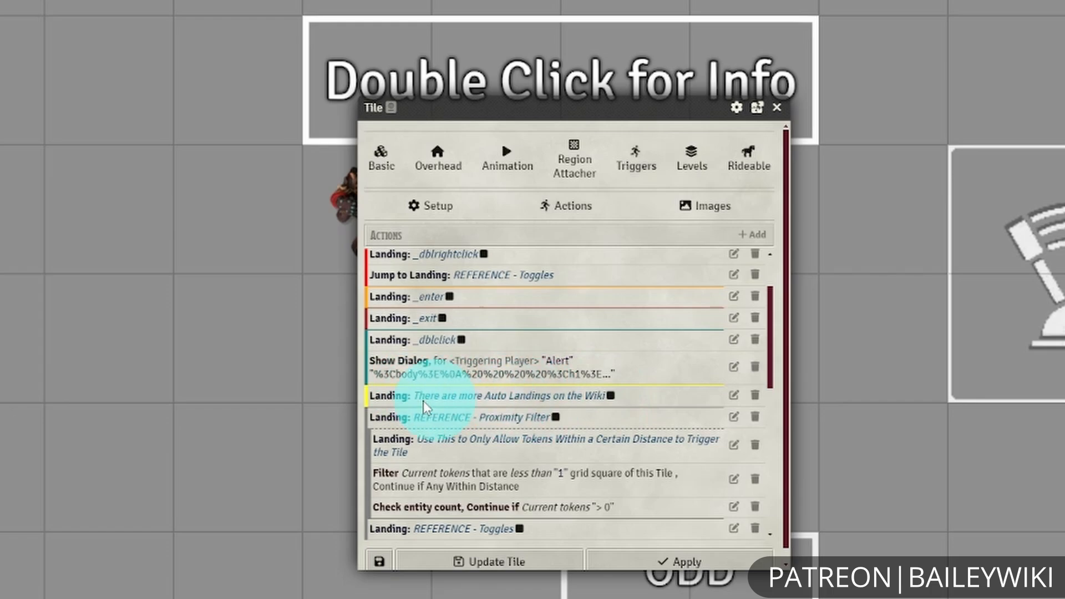
left_click(776, 108)
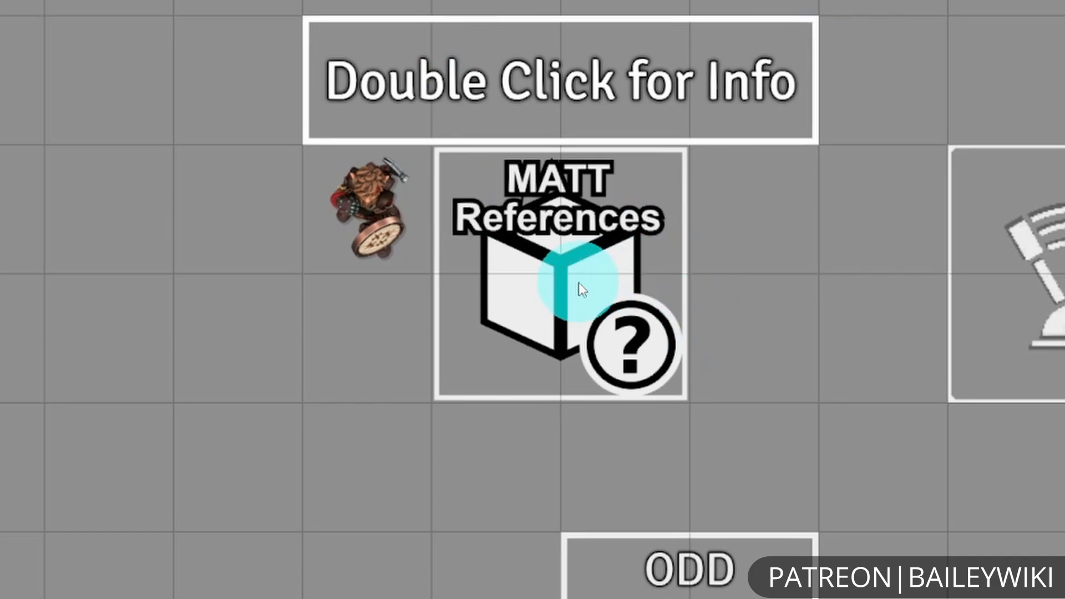
- Switch to the Monk's Active Tile Triggers GitHub wiki and open the Landing page from its Action Flow list
double_click(578, 288)
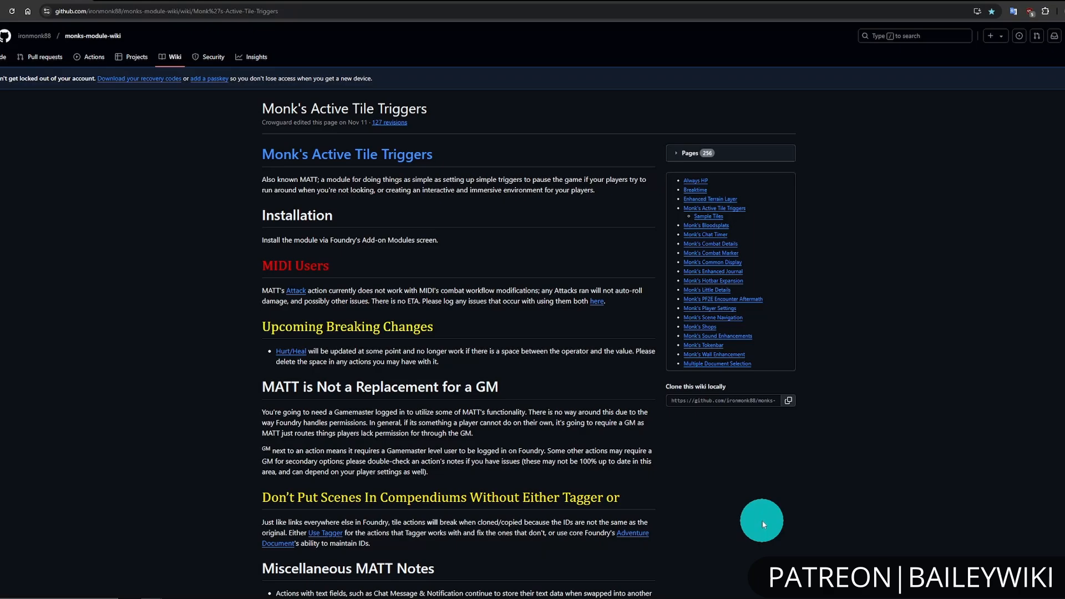
scroll(761, 524, "down", 6)
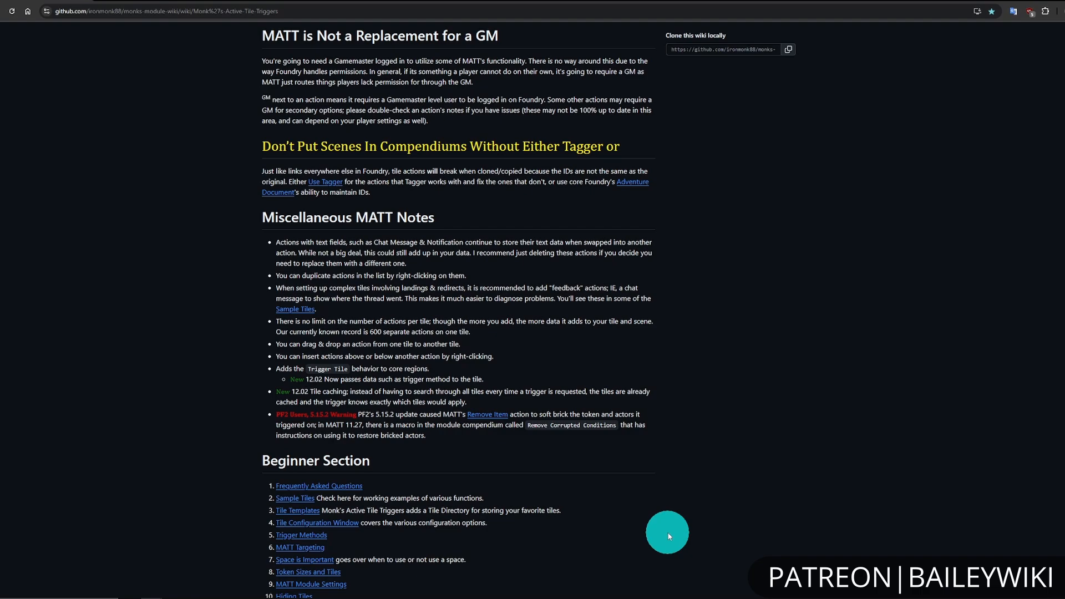
scroll(668, 536, "down", 3)
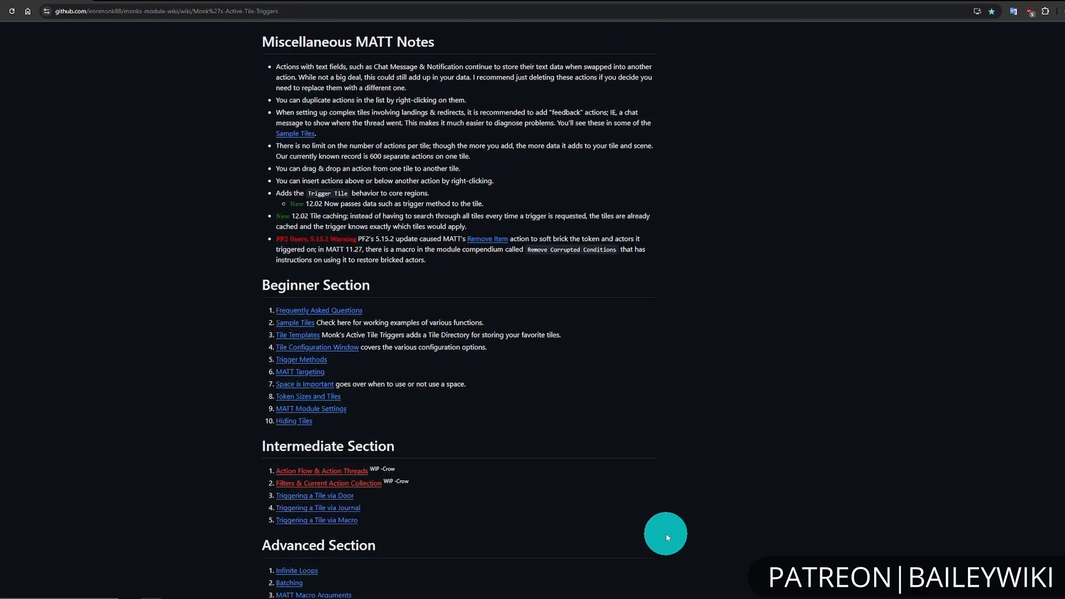
scroll(657, 535, "down", 4)
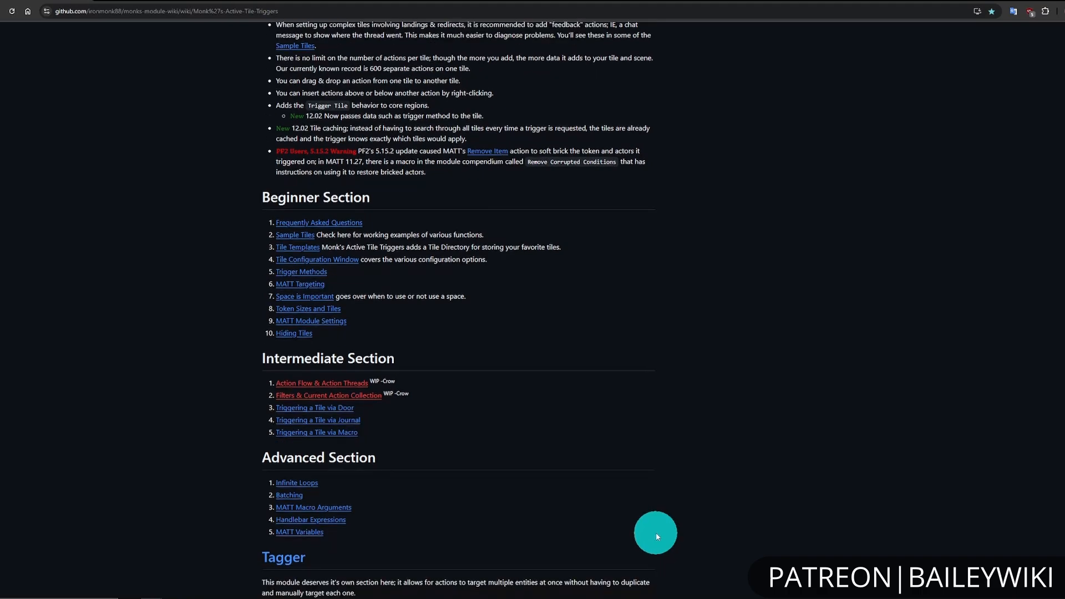
scroll(775, 484, "down", 20)
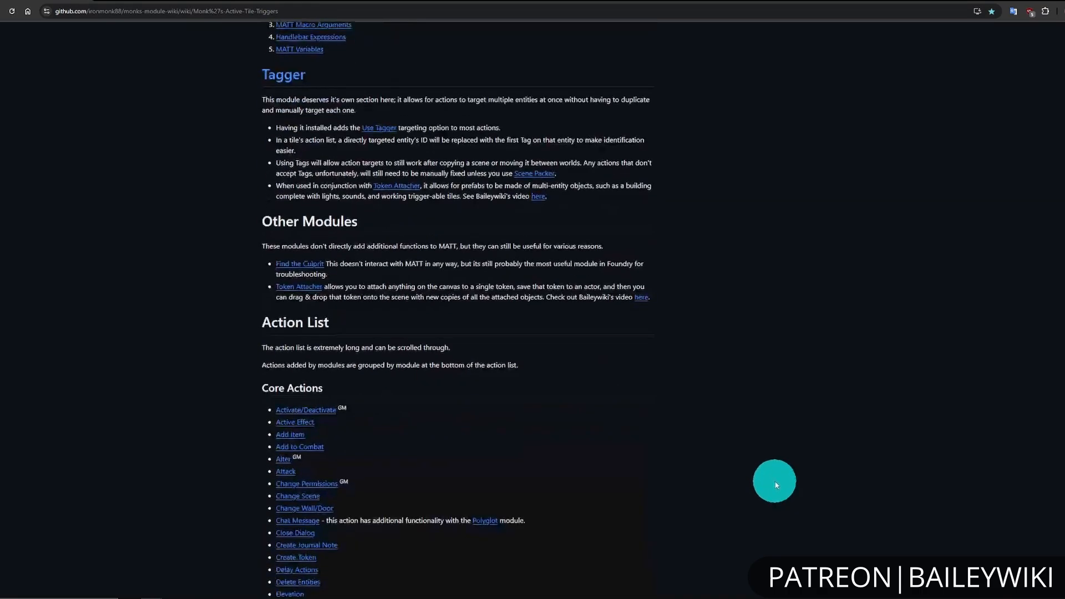
scroll(773, 468, "down", 3)
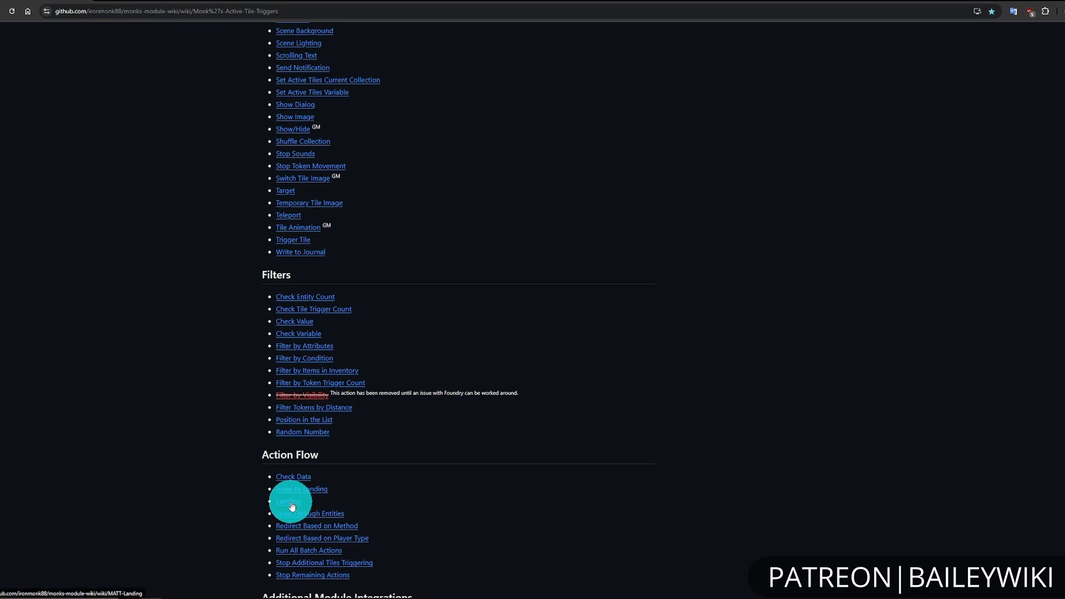
left_click(292, 504)
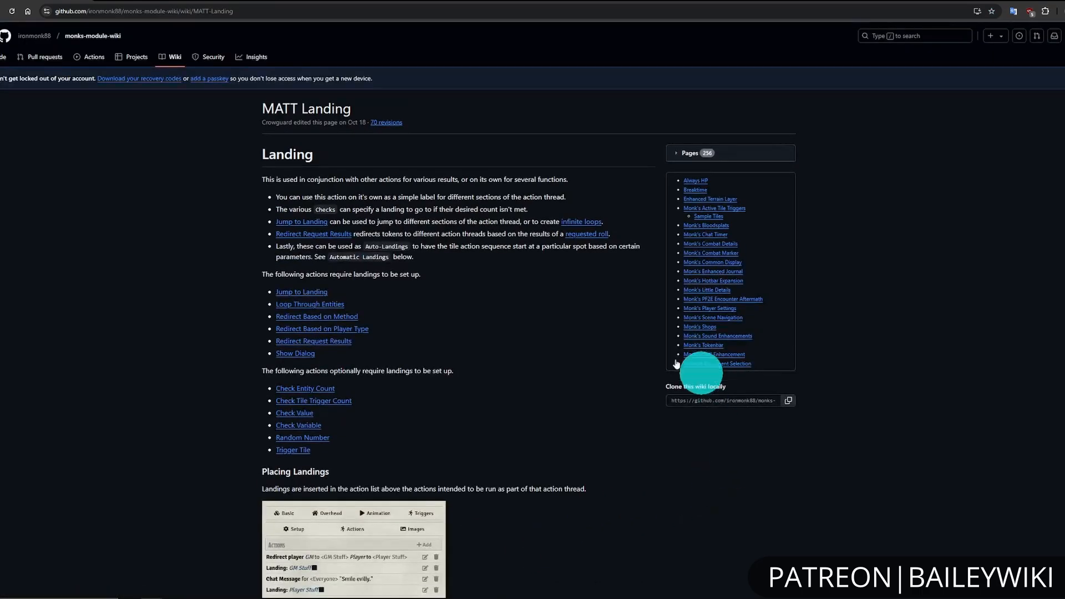
- Examine the Automatic Landings section and its trigger method landing names on the MATT Landing wiki page
scroll(603, 399, "down", 12)
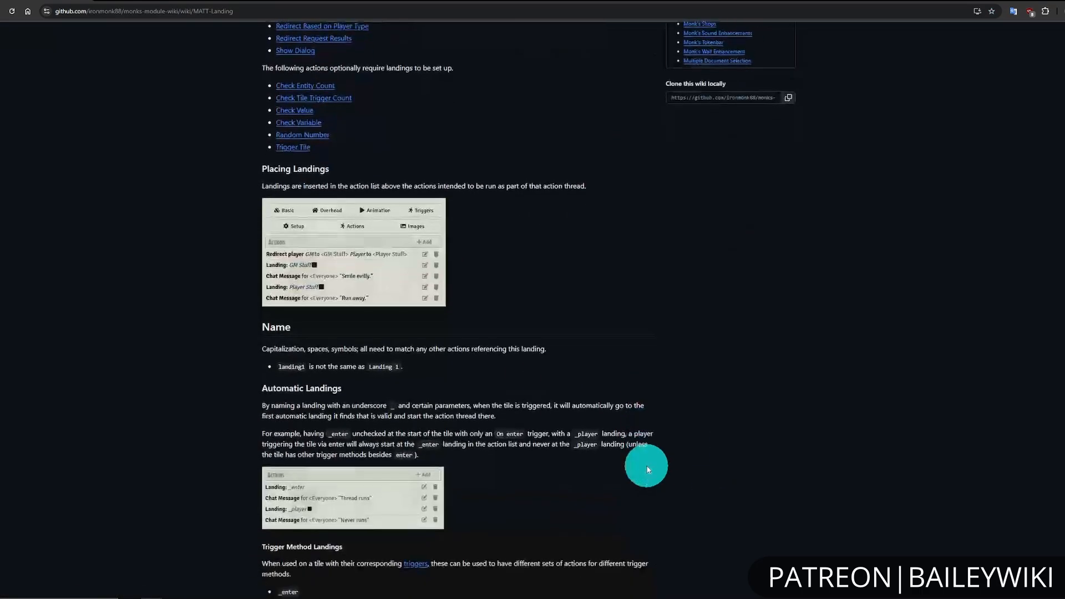
scroll(584, 401, "up", 1)
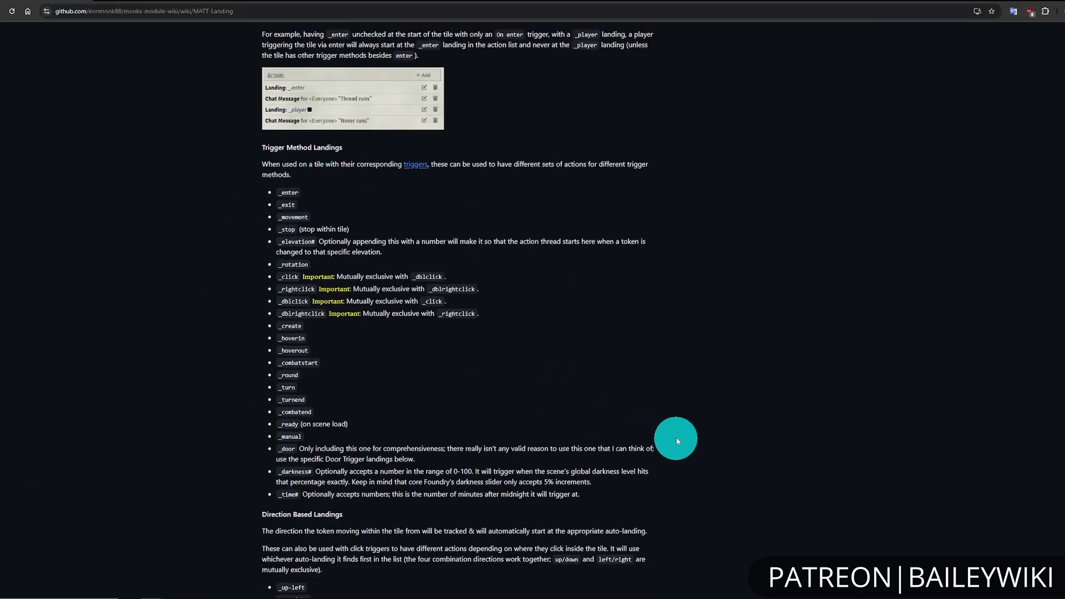
scroll(676, 433, "down", 4)
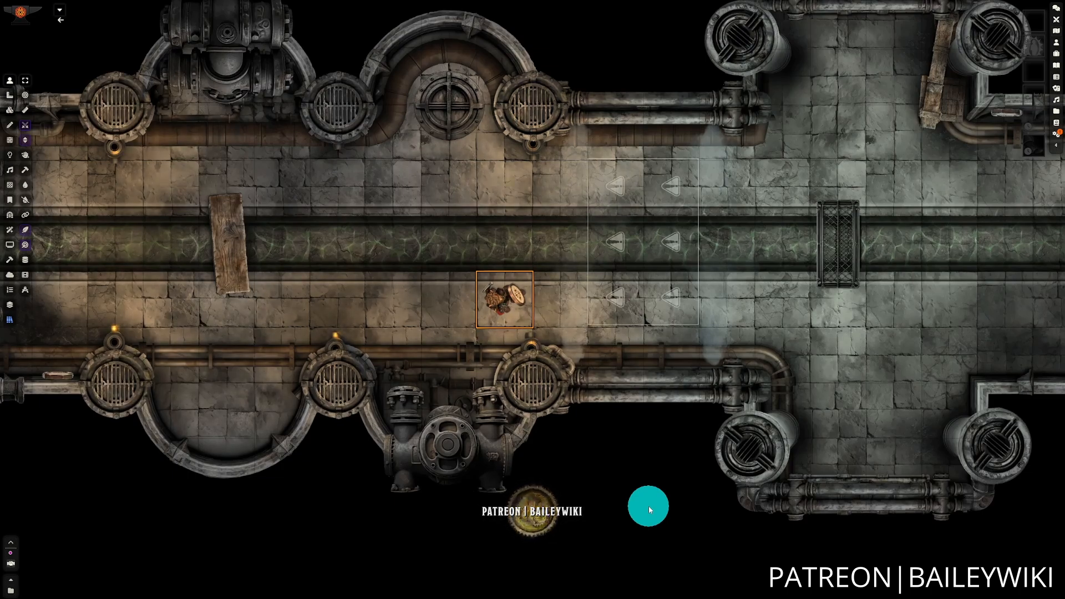
- In the sewer scene, move the dwarf token two squares right into the steam trap area, then one square back left
key("Right")
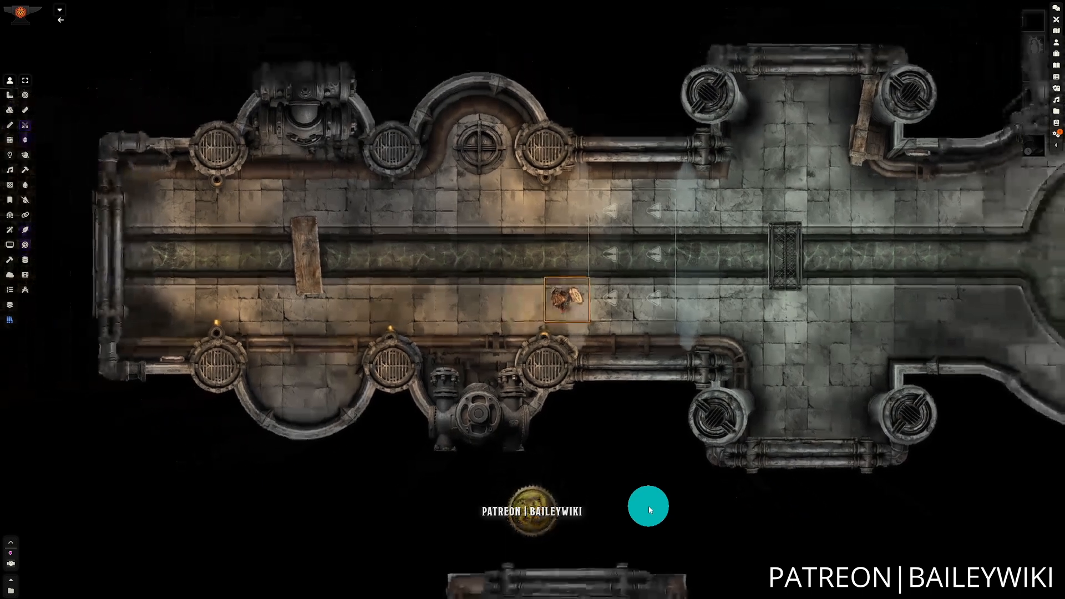
key("Right")
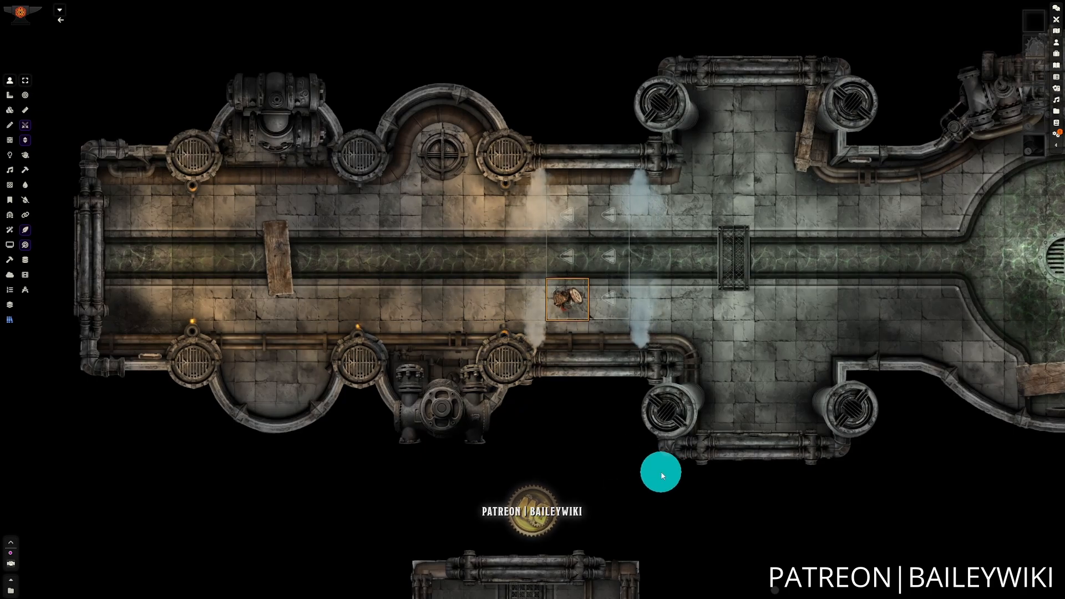
key("Left")
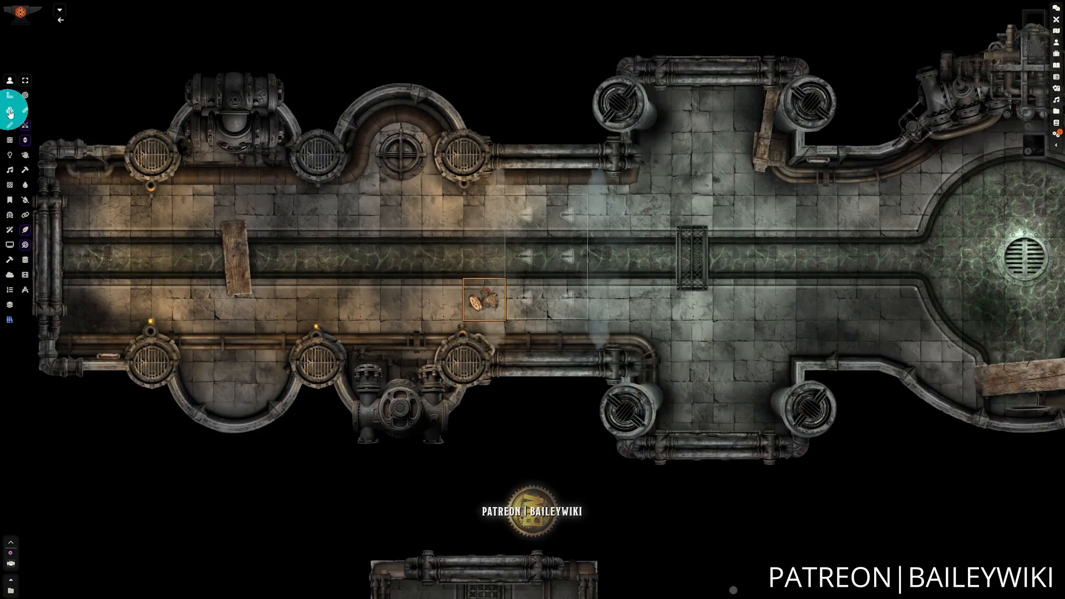
- Open the steam trap's trigger tile, examine its trigger setup and actions, inspect the _enter landing's settings, and close it
left_click(10, 112)
double_click(551, 281)
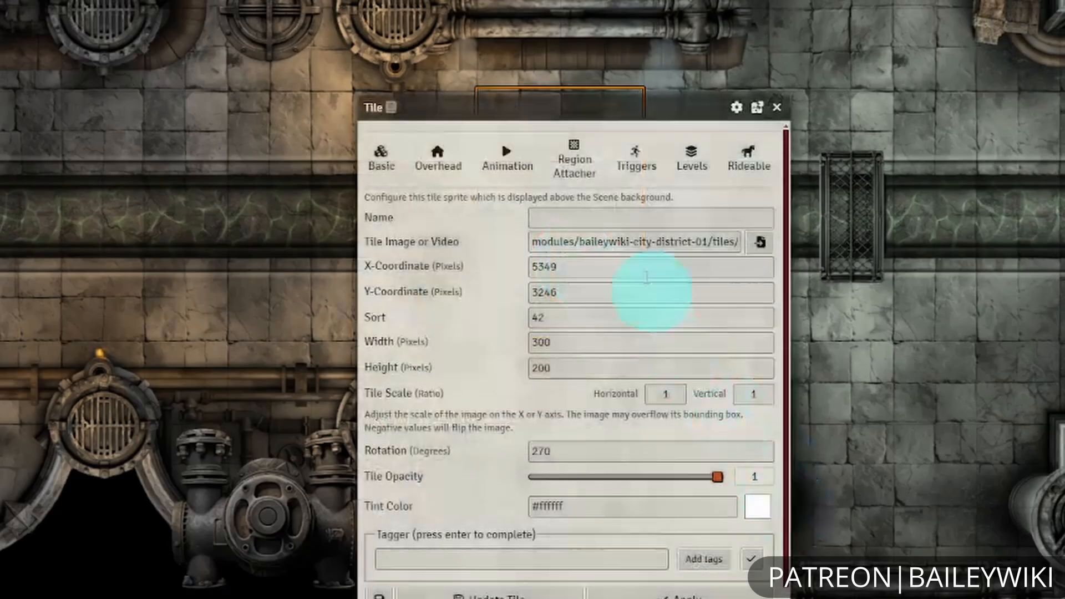
left_click(629, 165)
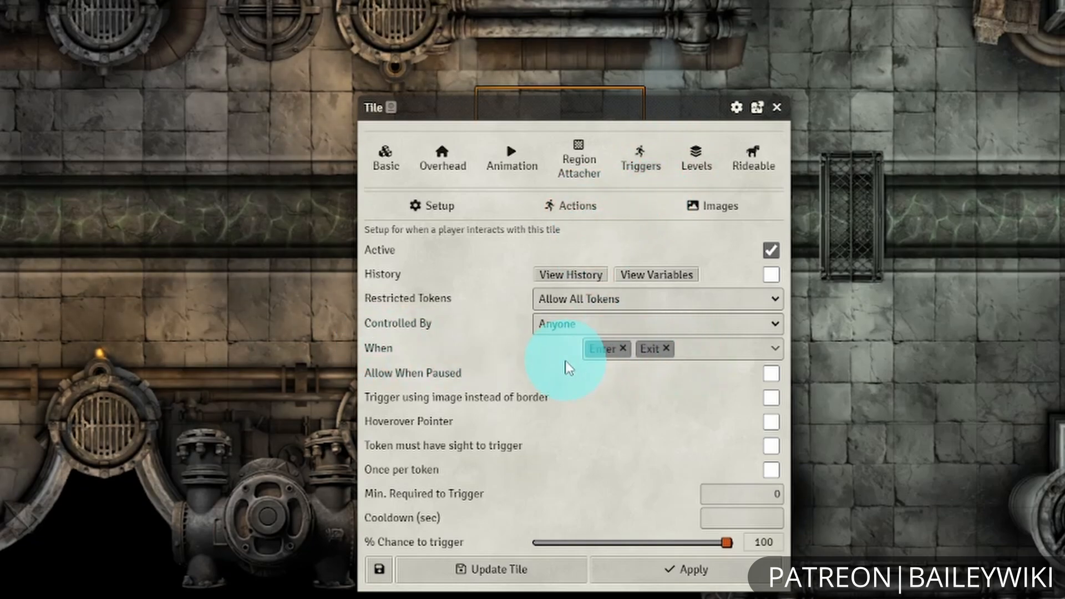
left_click(585, 207)
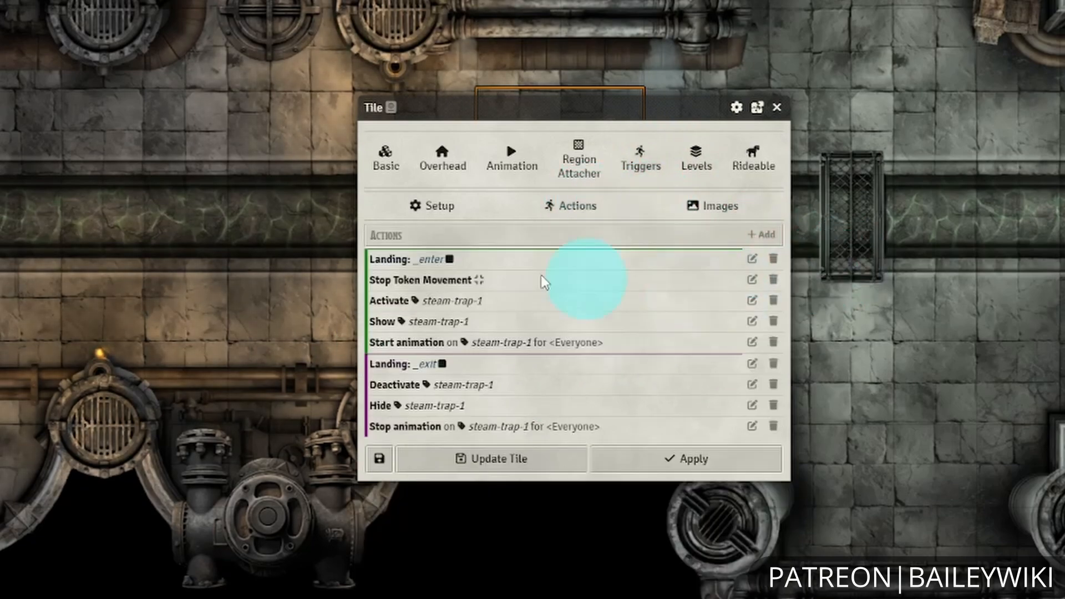
left_click(751, 259)
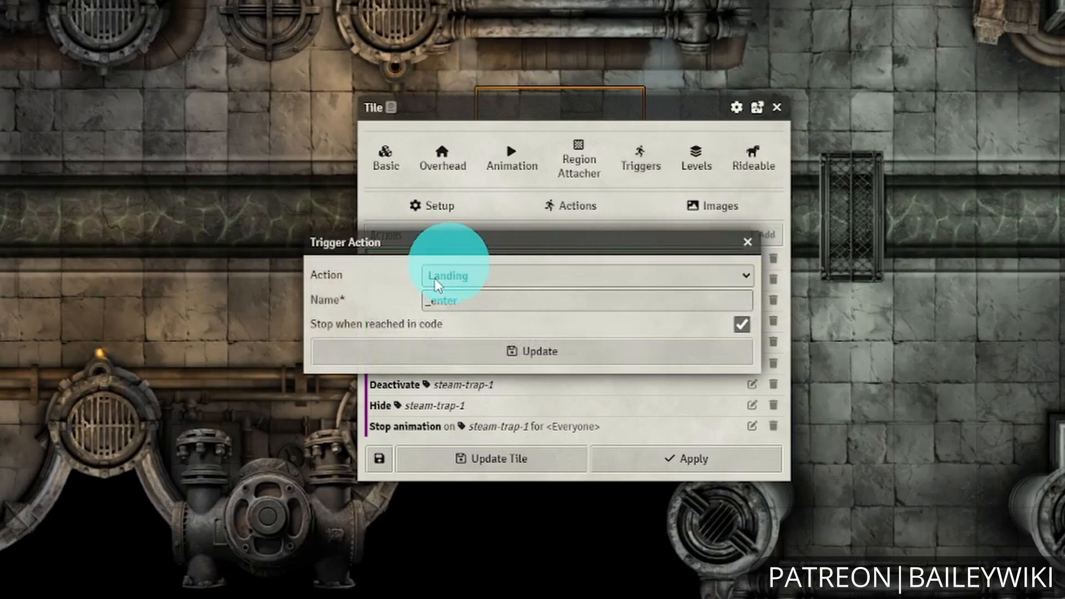
left_click(747, 242)
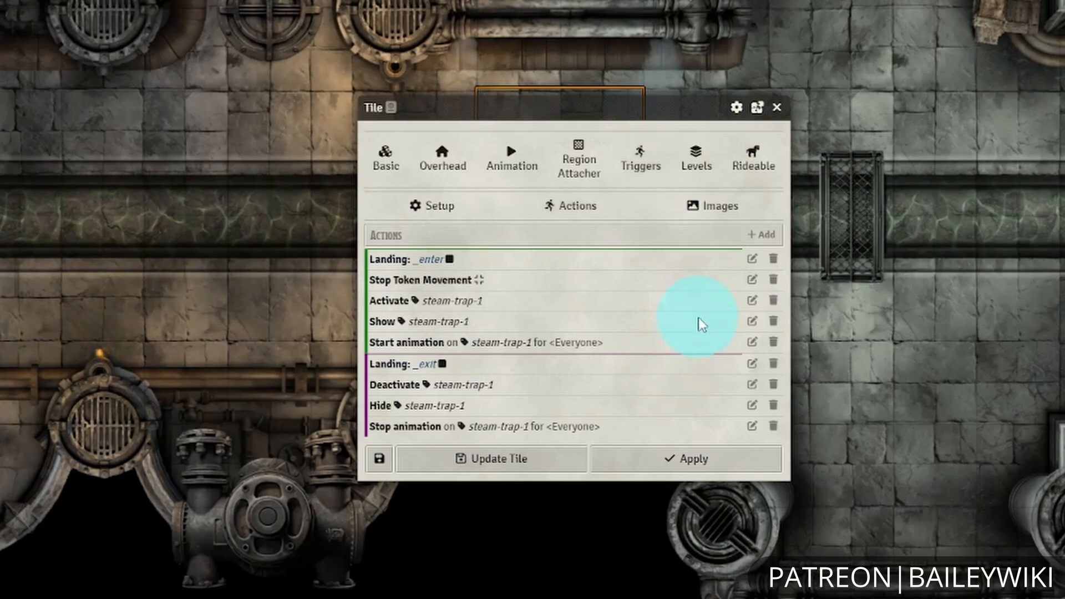
left_click(777, 111)
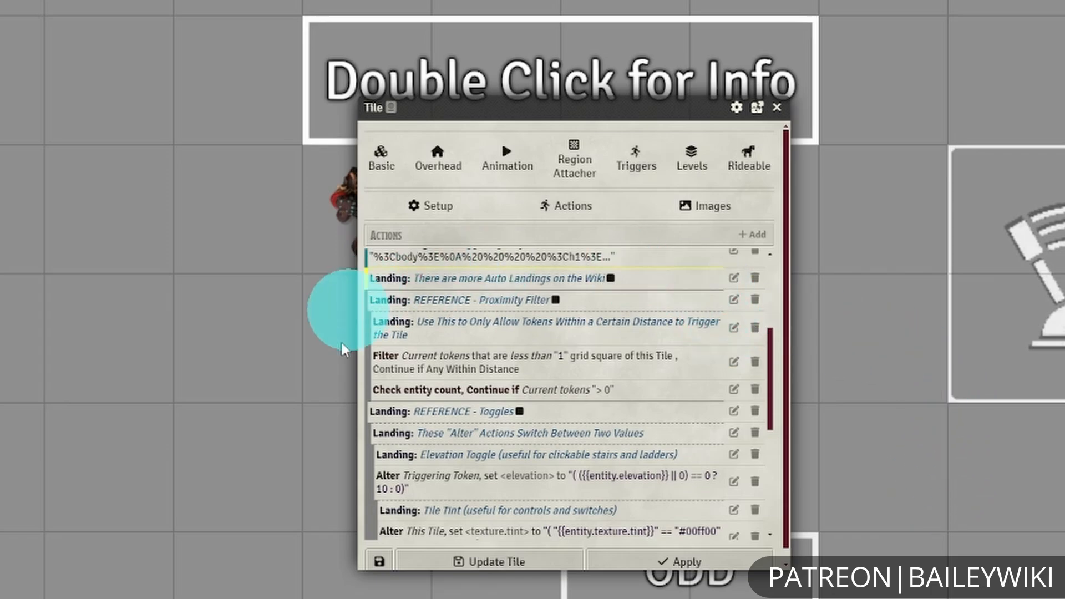
- Open the proximity filter's distance action, examine its Measure, Measure From and Continue if options, and update it with its existing settings
left_click(734, 363)
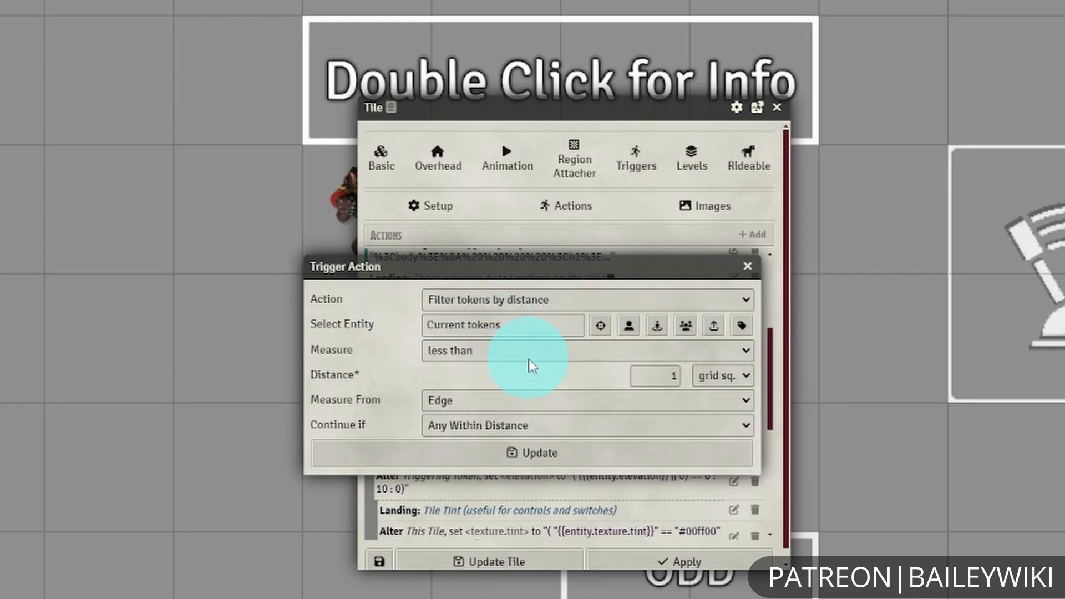
left_click(592, 356)
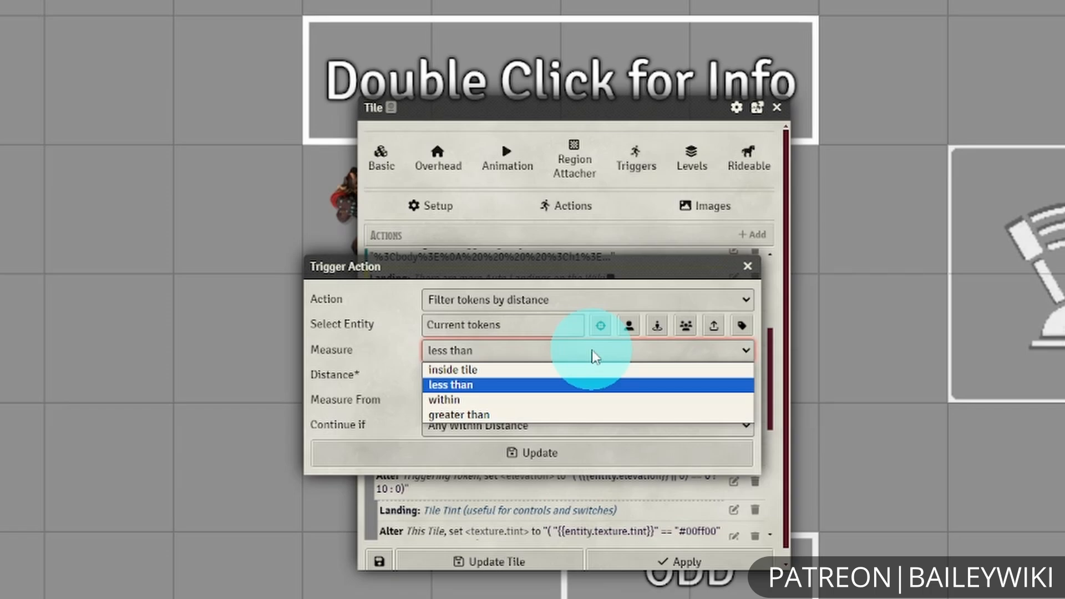
left_click(592, 356)
left_click(494, 383)
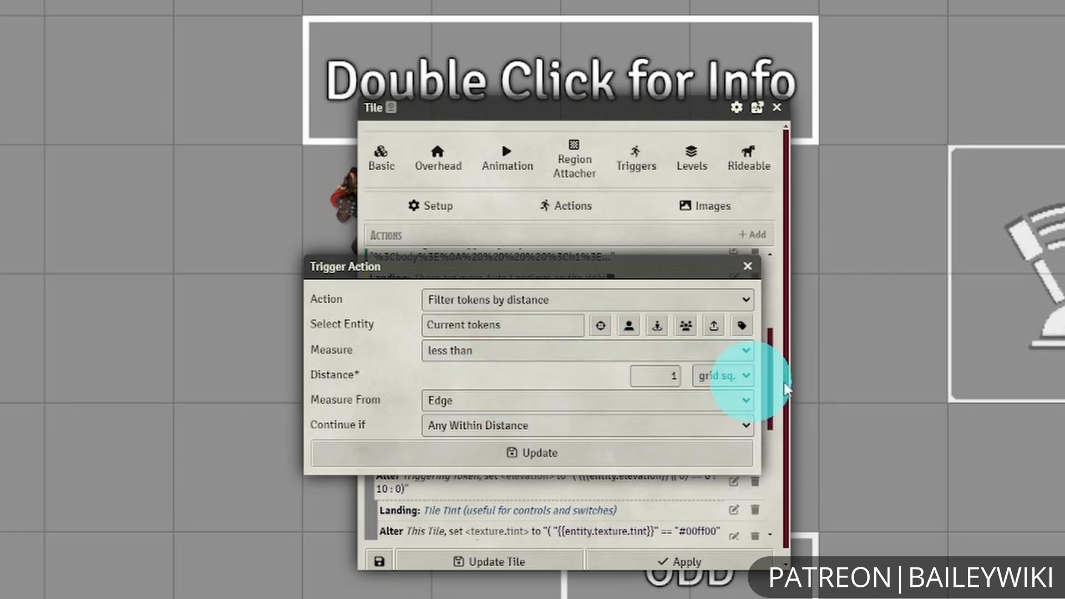
left_click(534, 402)
left_click(535, 402)
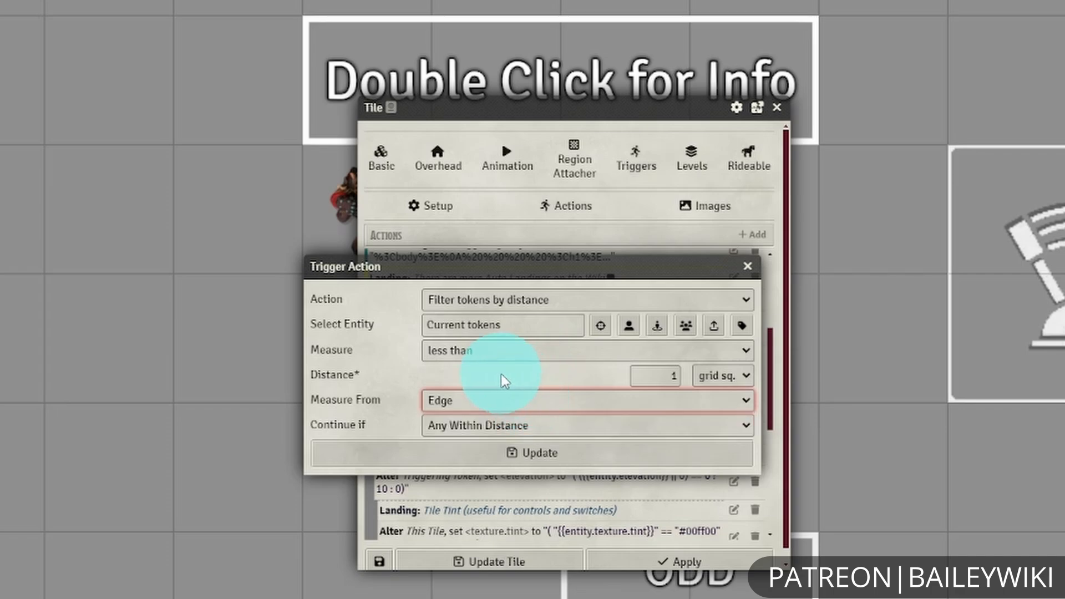
left_click(504, 381)
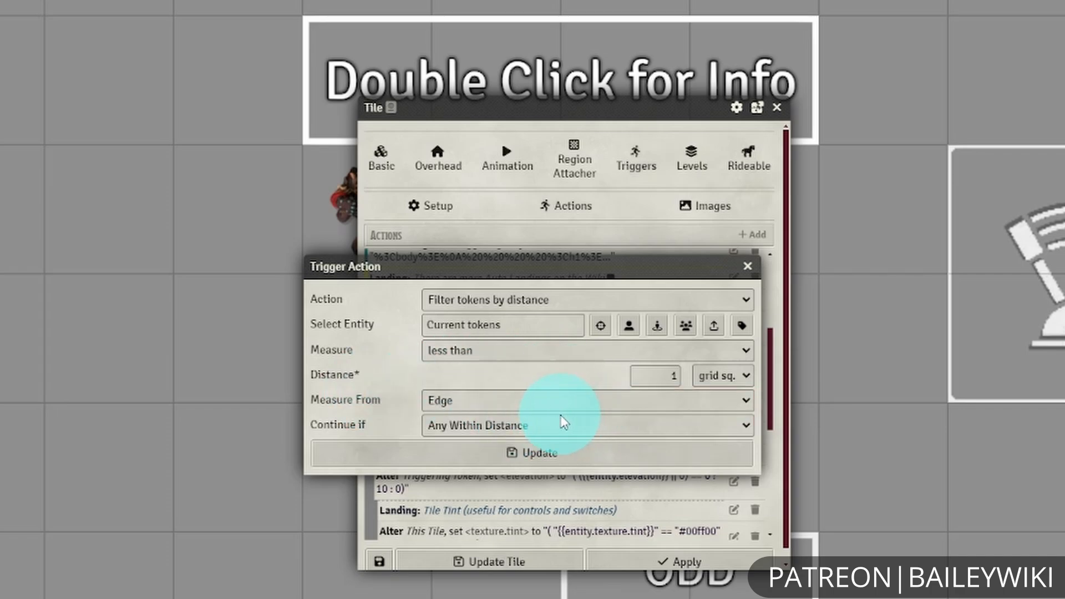
left_click(548, 425)
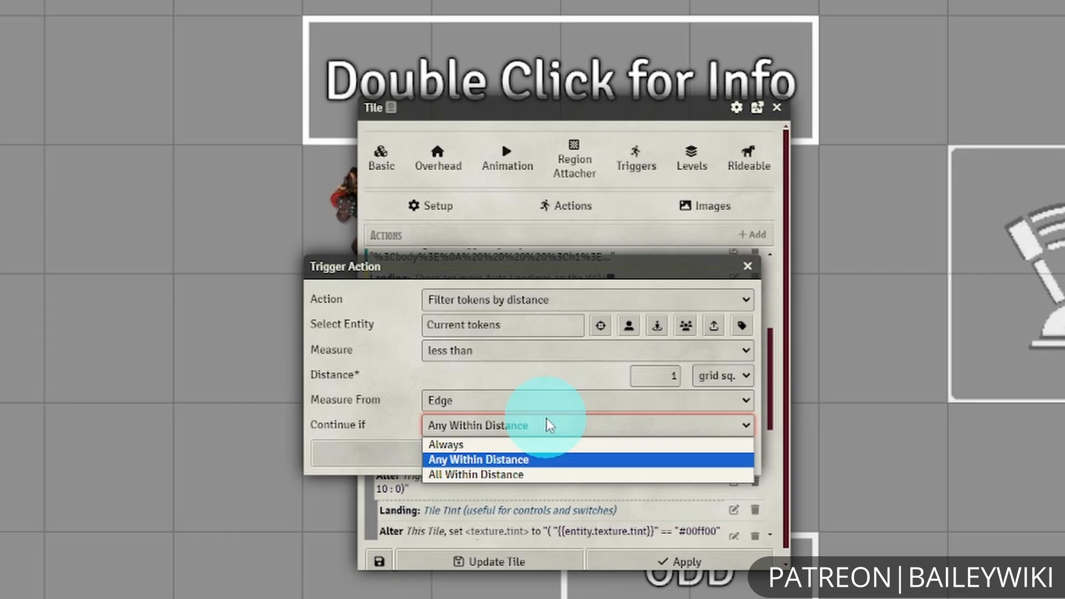
left_click(547, 425)
left_click(542, 374)
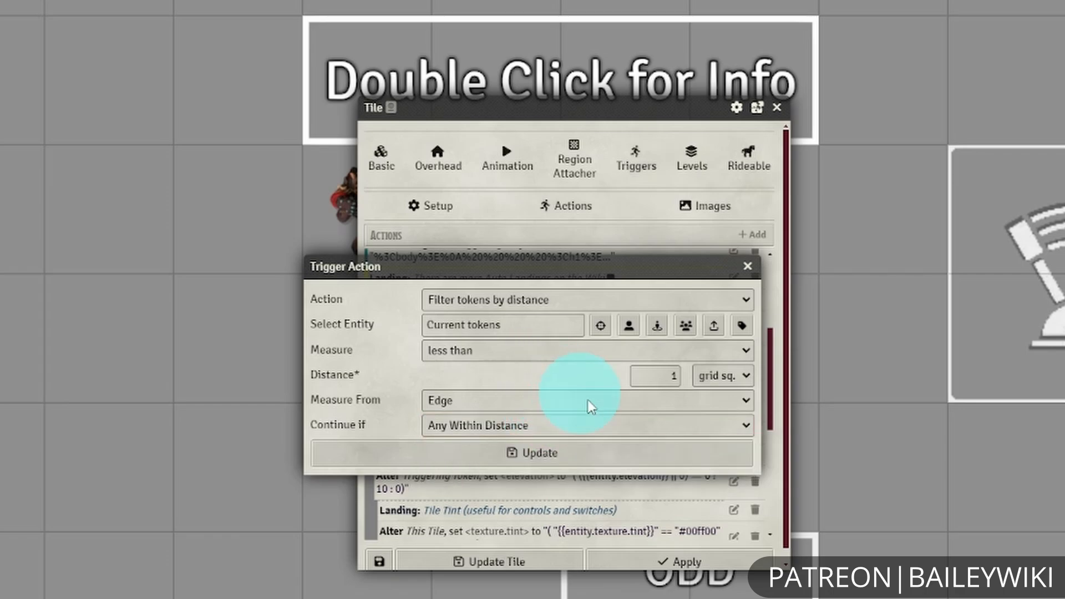
left_click(593, 454)
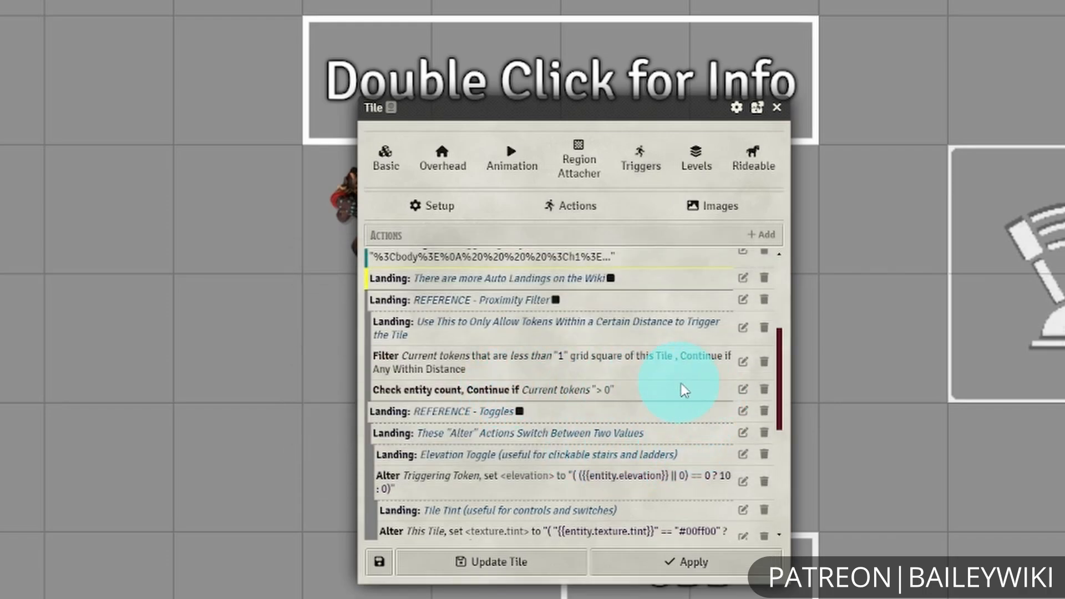
- Open the Check entity count action below the distance filter and inspect its count and If none exist goto settings
left_click(743, 389)
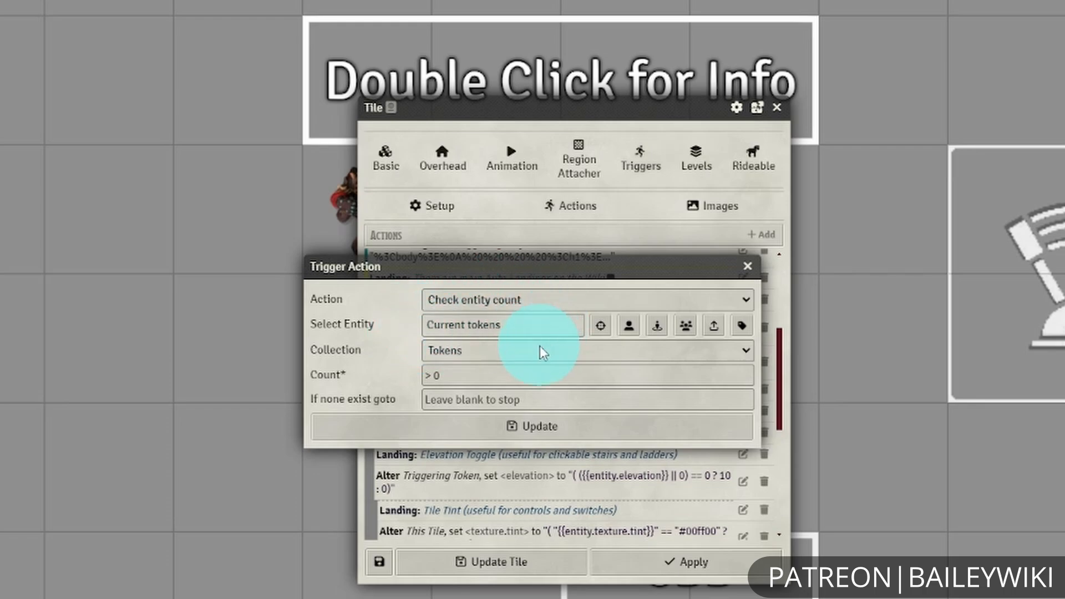
left_click(528, 400)
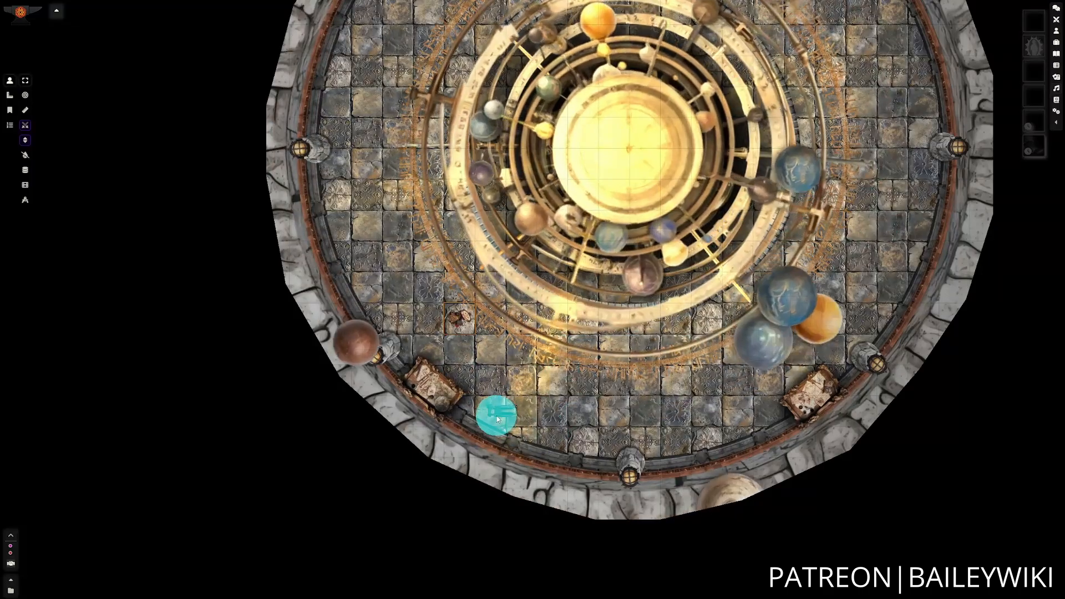
- In the orrery scene, try the lever from too far away, and move the token down, right and down again beside it
left_click(620, 487)
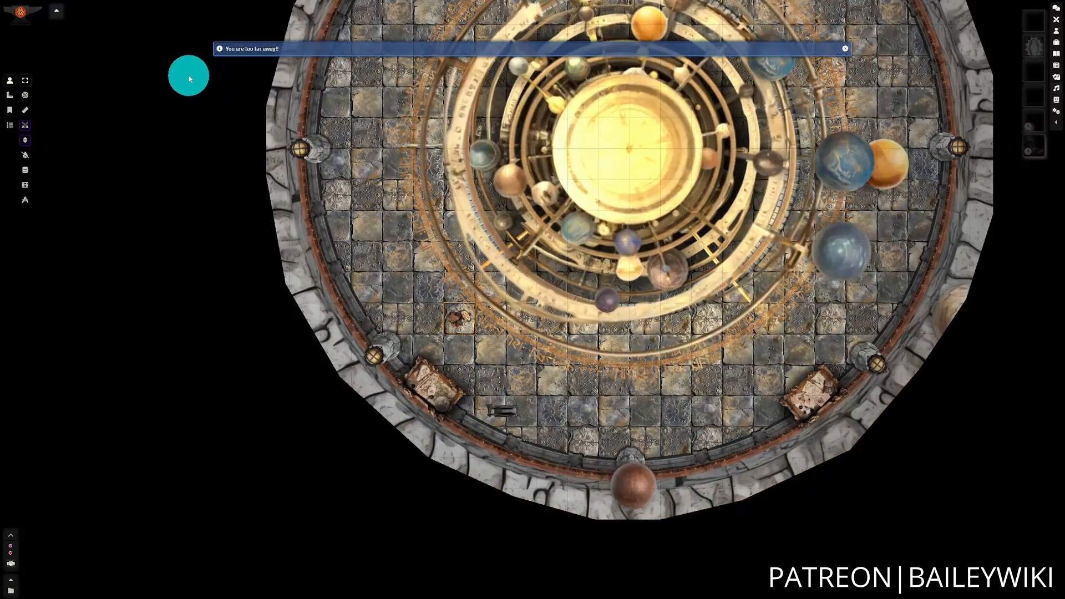
key("Down")
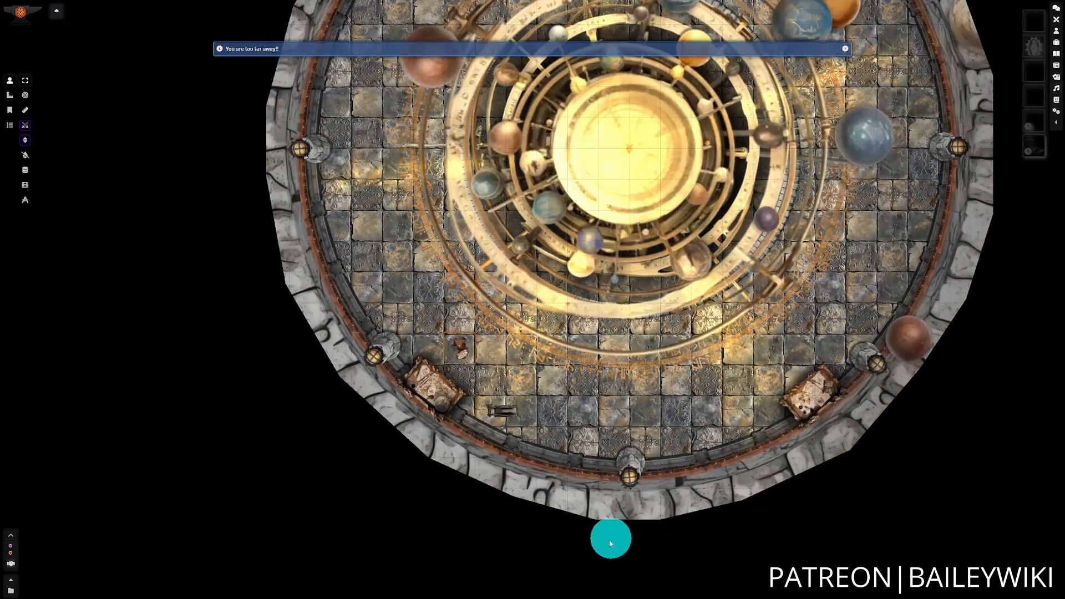
key("Right")
key("Down")
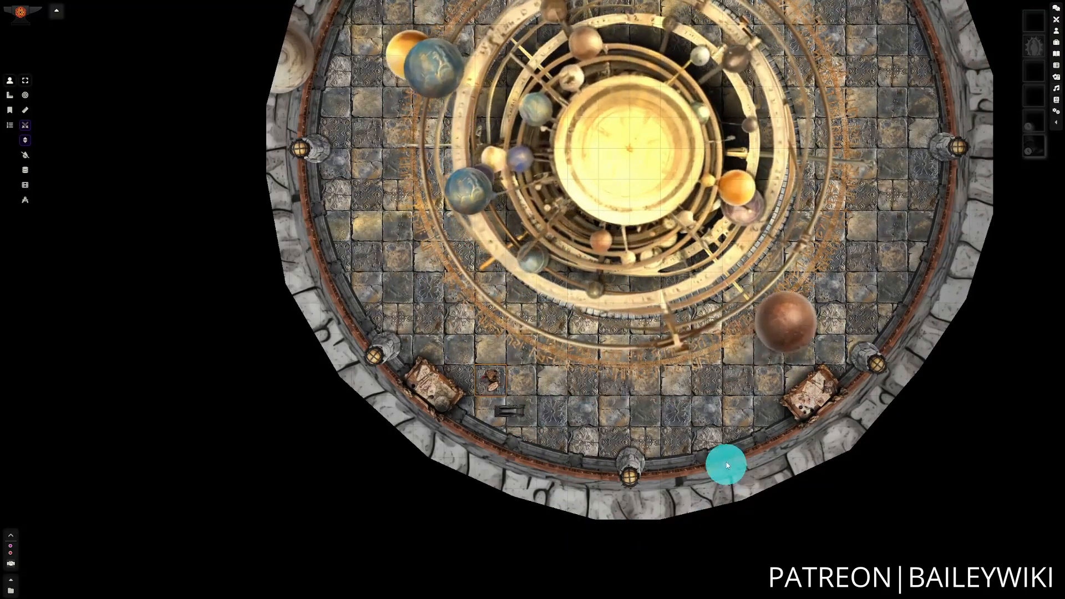
- Operate the lever with the token next to it to toggle the orrery
scroll(704, 376, "down", 3)
scroll(703, 374, "down", 4)
left_click_drag(703, 373, 691, 458)
left_click(691, 458)
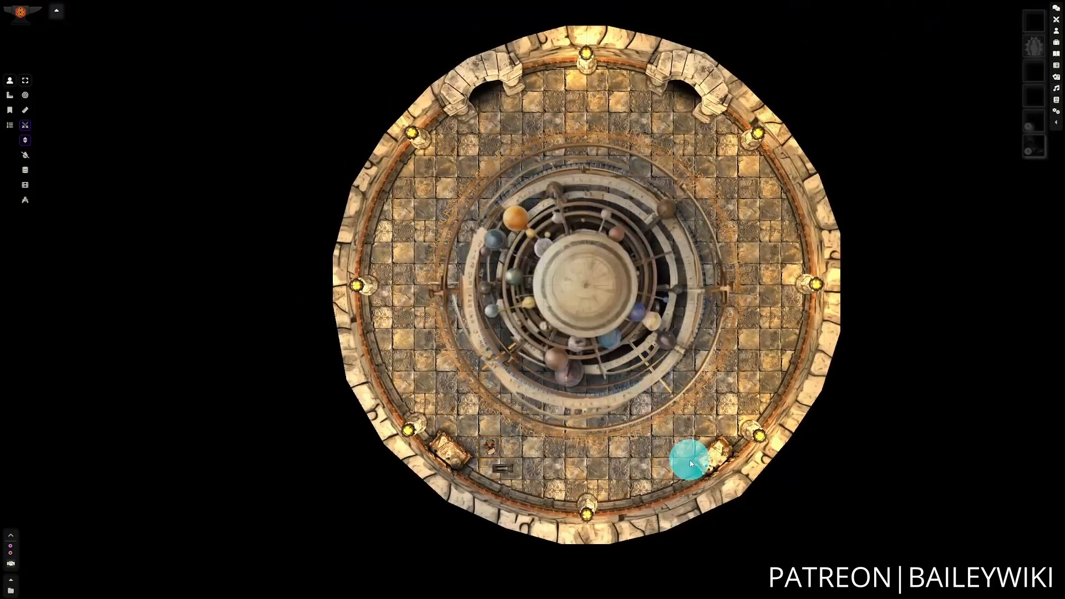
scroll(692, 459, "down", 1)
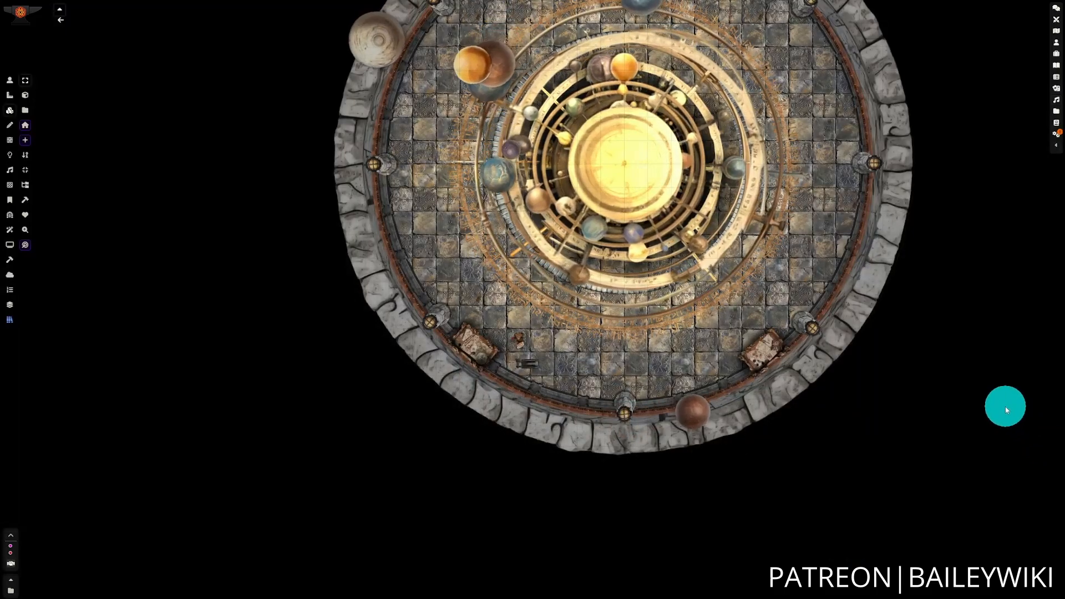
- Open the orrery lever's tile, examine its action list, inspect the Send Notification action under the error landing, and close the tile
double_click(531, 364)
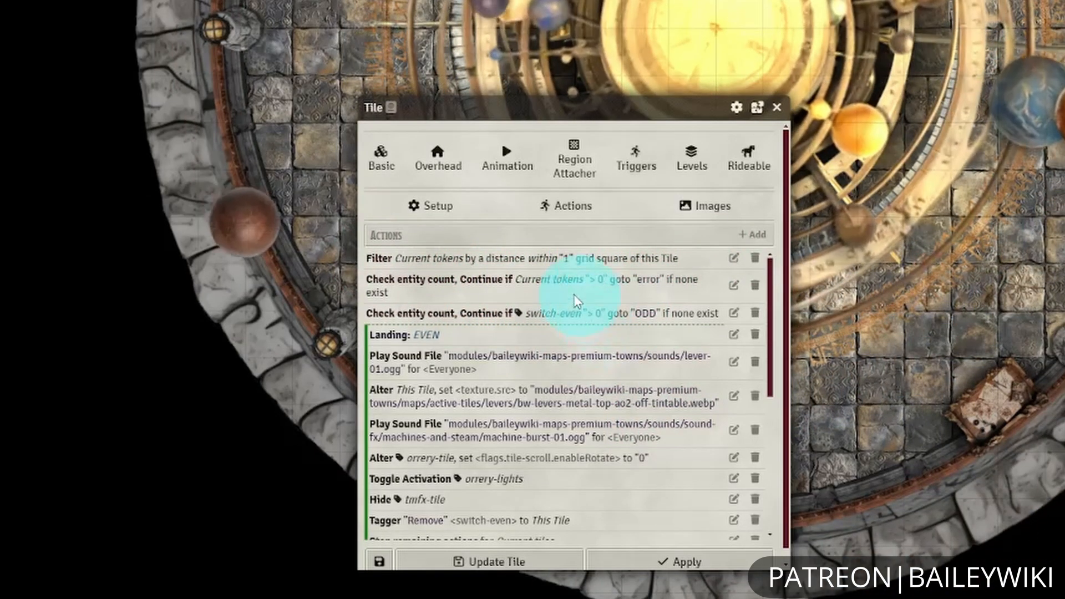
scroll(664, 430, "down", 5)
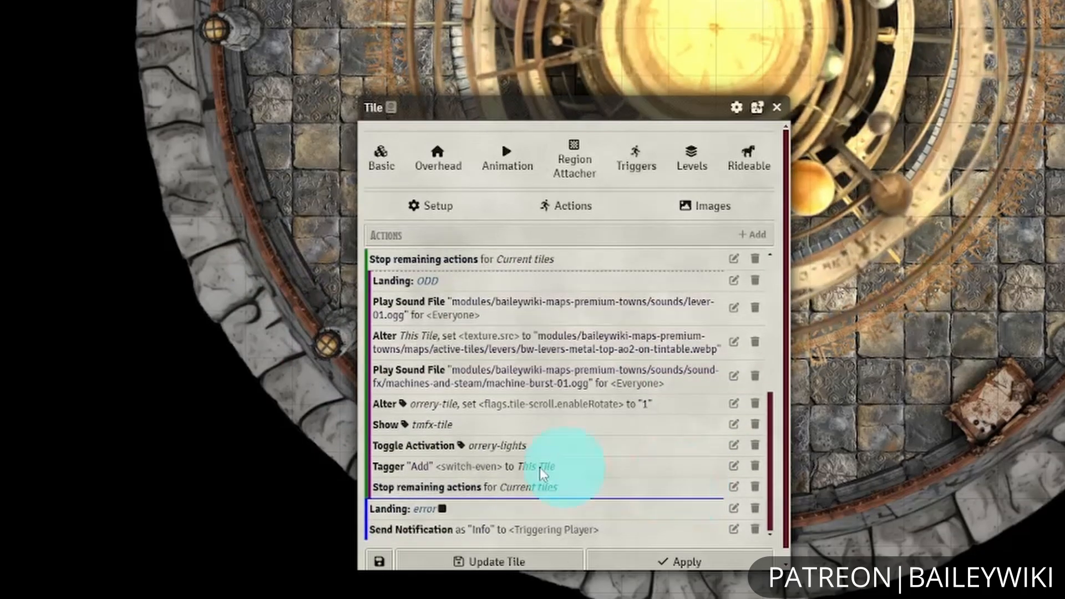
left_click(733, 533)
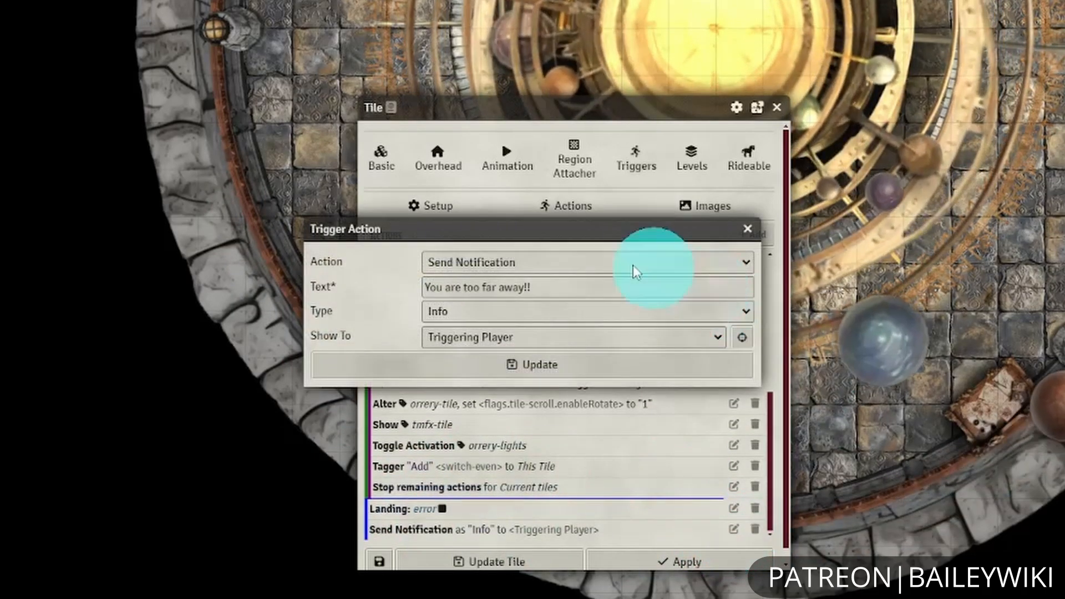
left_click(558, 286)
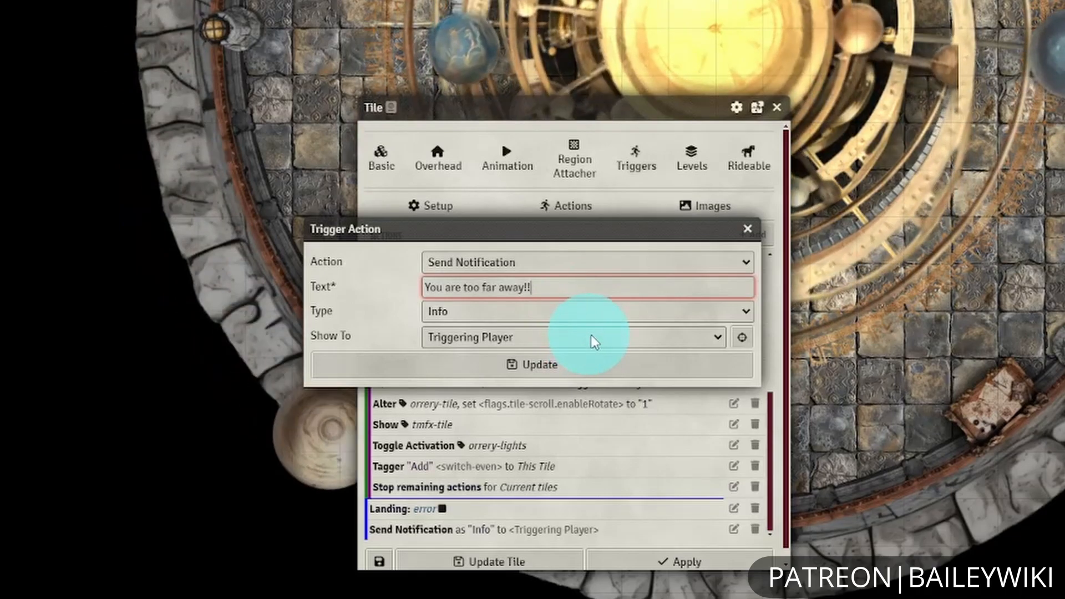
left_click(748, 228)
scroll(668, 418, "up", 5)
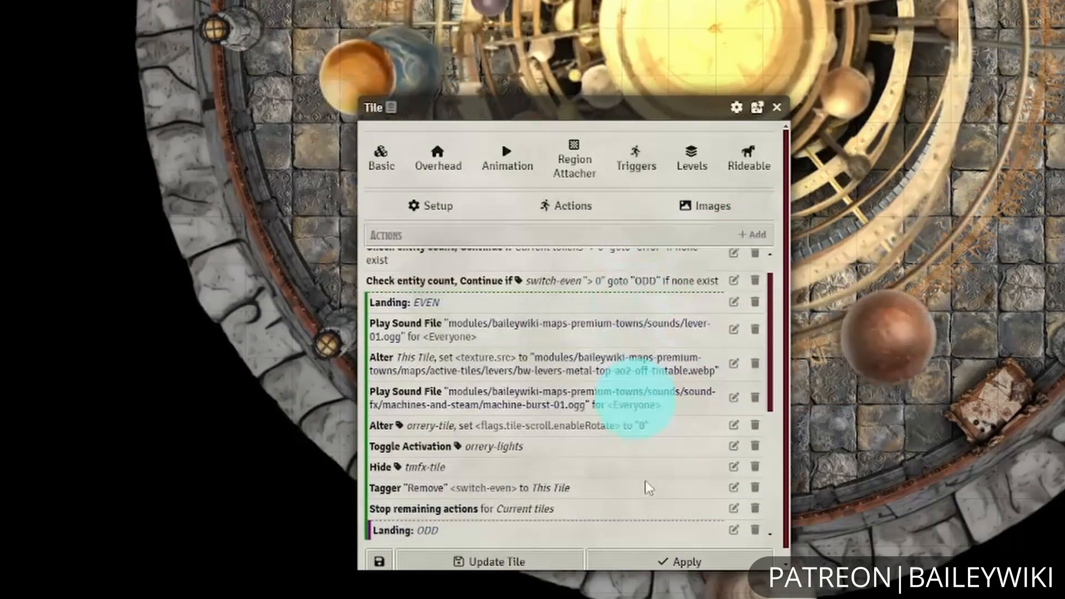
scroll(645, 480, "down", 3)
scroll(671, 402, "up", 4)
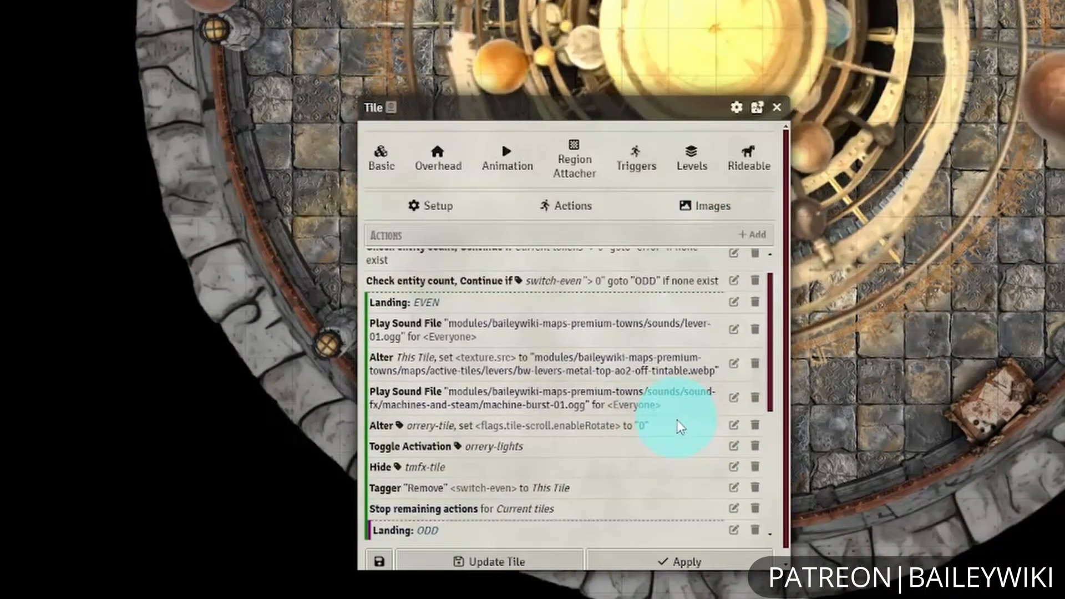
left_click(776, 107)
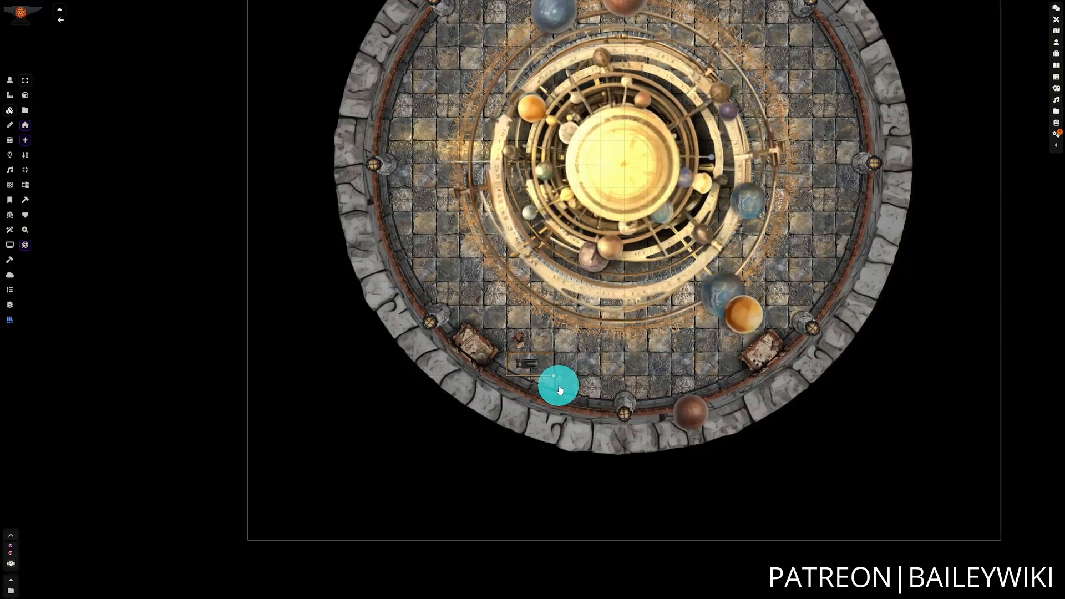
- Switch to token selection and select the token beside the orrery lever
left_click(10, 81)
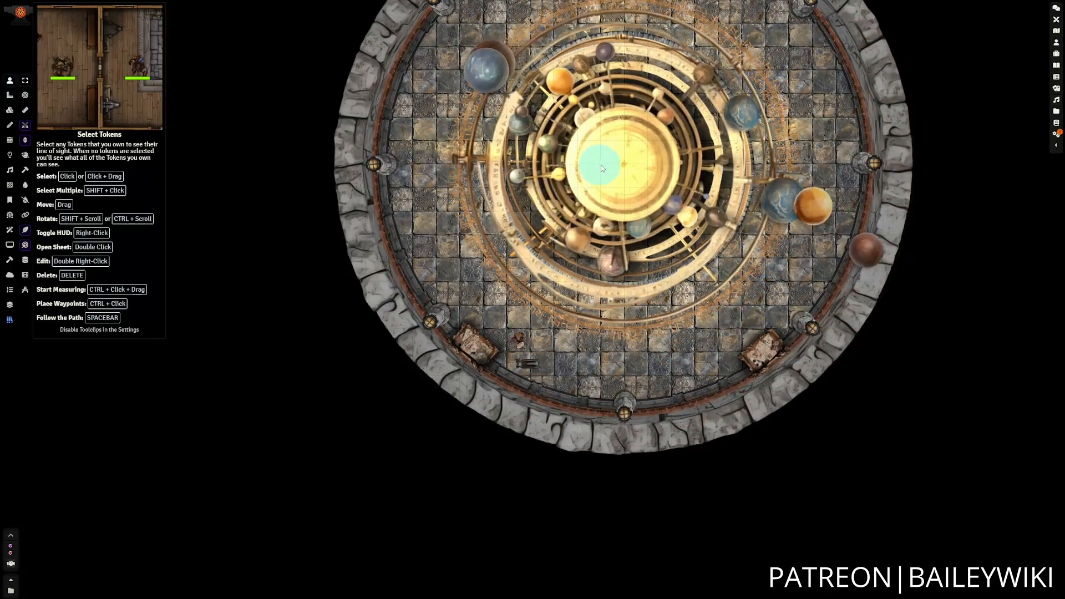
left_click(519, 346)
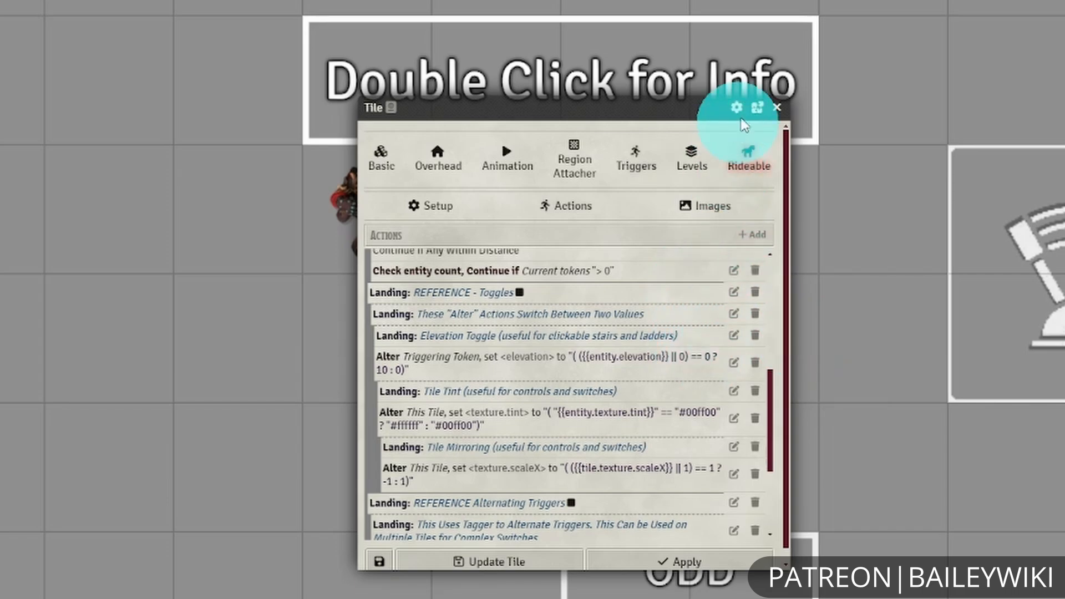
- Close the MATT References tile settings, select the dwarf token, and trigger the tile repeatedly to toggle token elevation, tile tint and mirroring
left_click(775, 109)
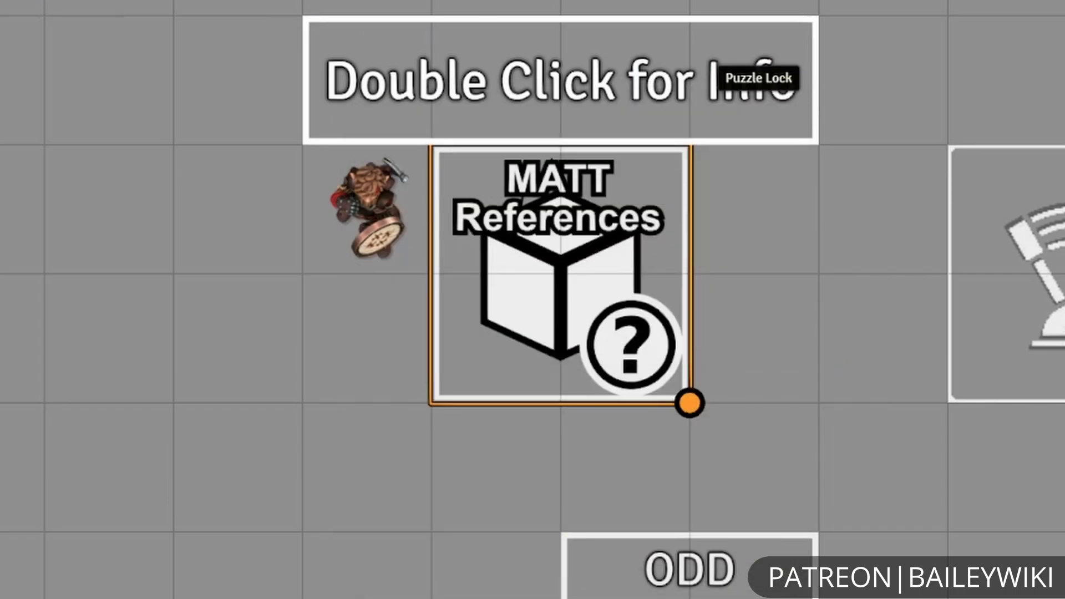
left_click(408, 227)
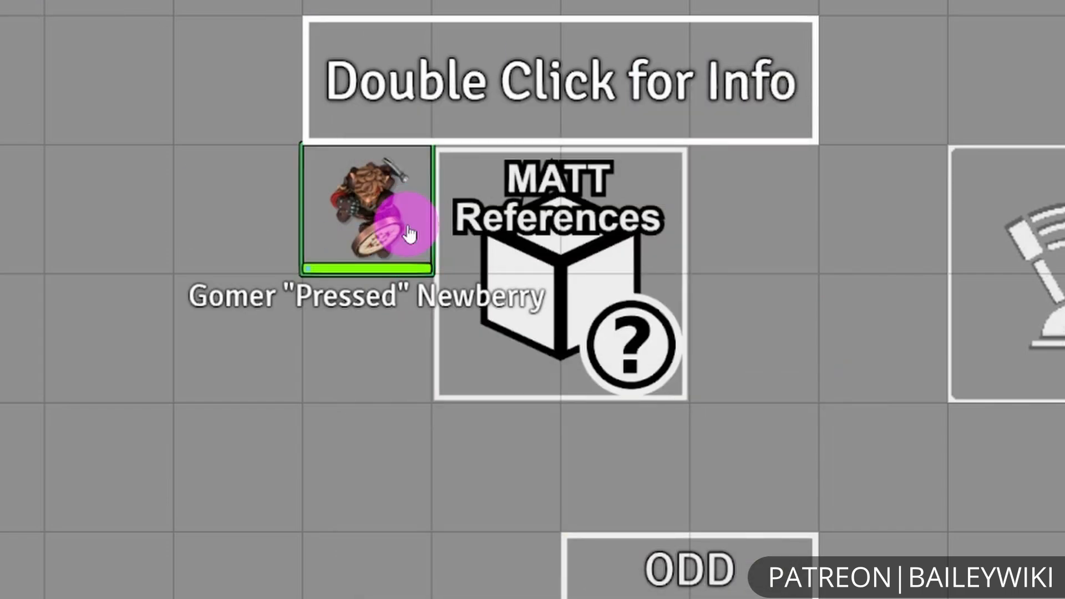
double_click(599, 288)
scroll(623, 313, "down", 6)
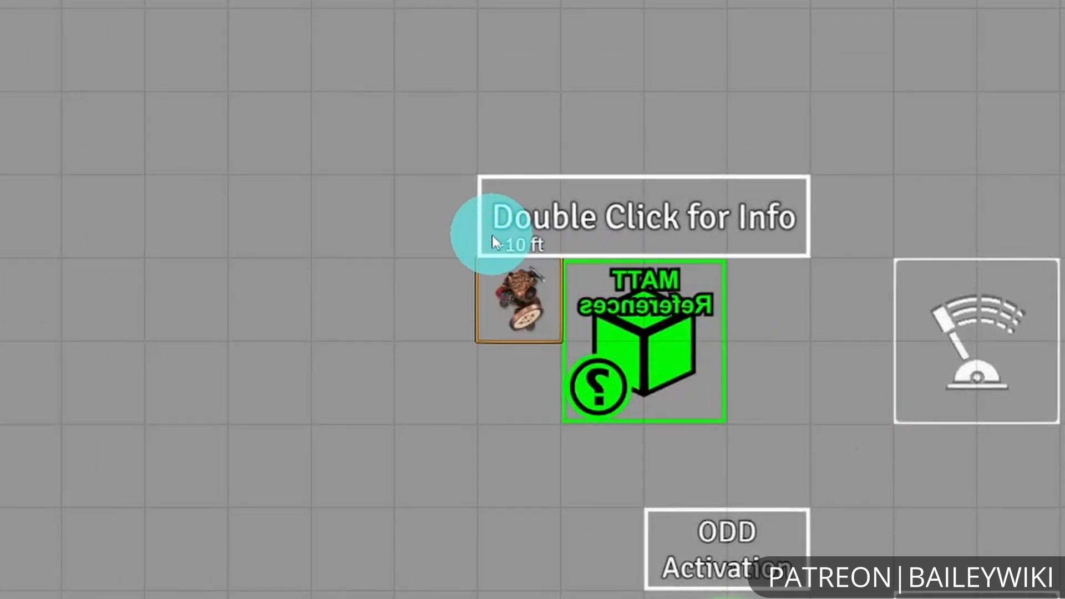
double_click(663, 335)
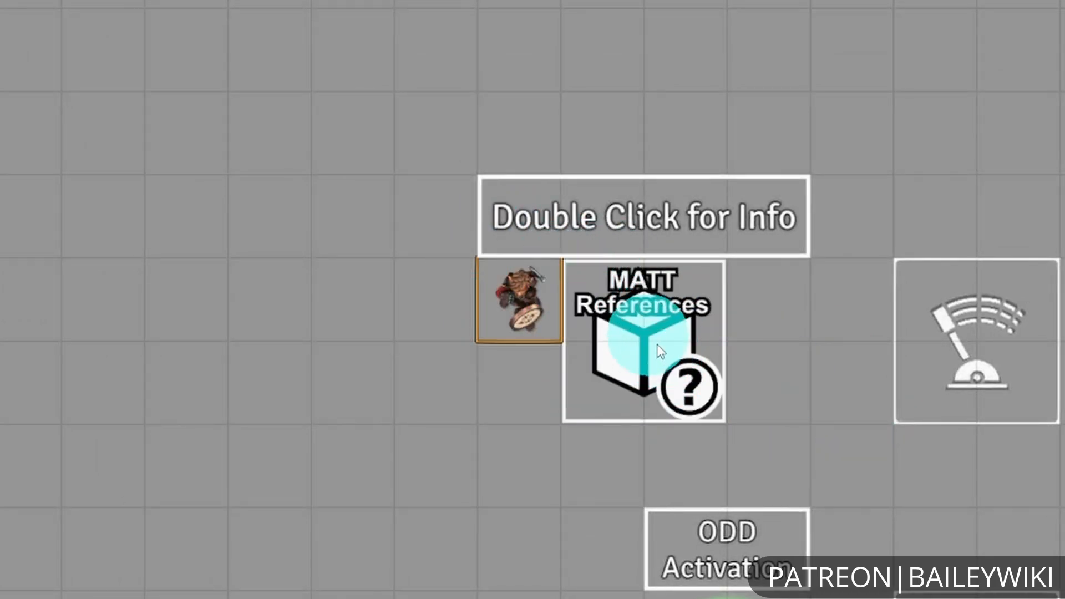
double_click(632, 335)
double_click(641, 354)
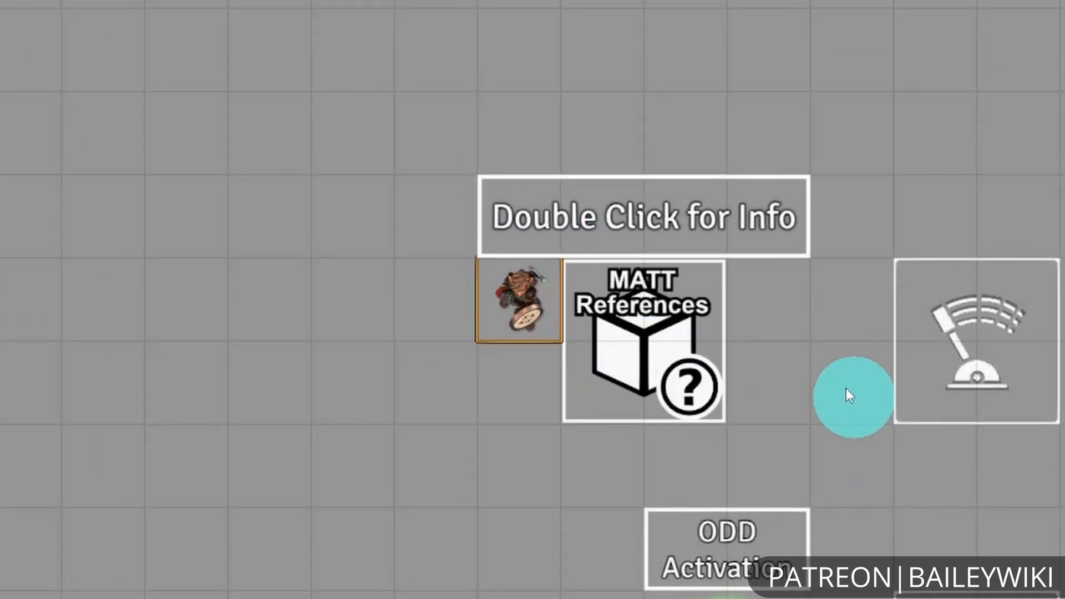
- Set the dwarf token's elevation to 20 and trigger the MATT References tile twice to test the elevation toggle
right_click(523, 287)
left_click(442, 248)
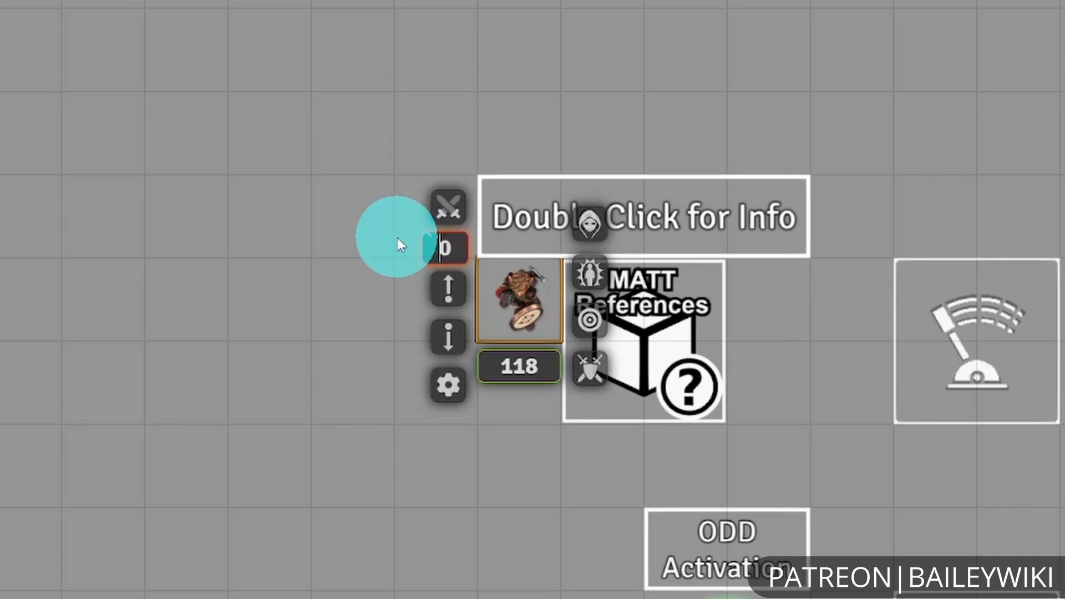
type("2")
key("Return")
double_click(663, 349)
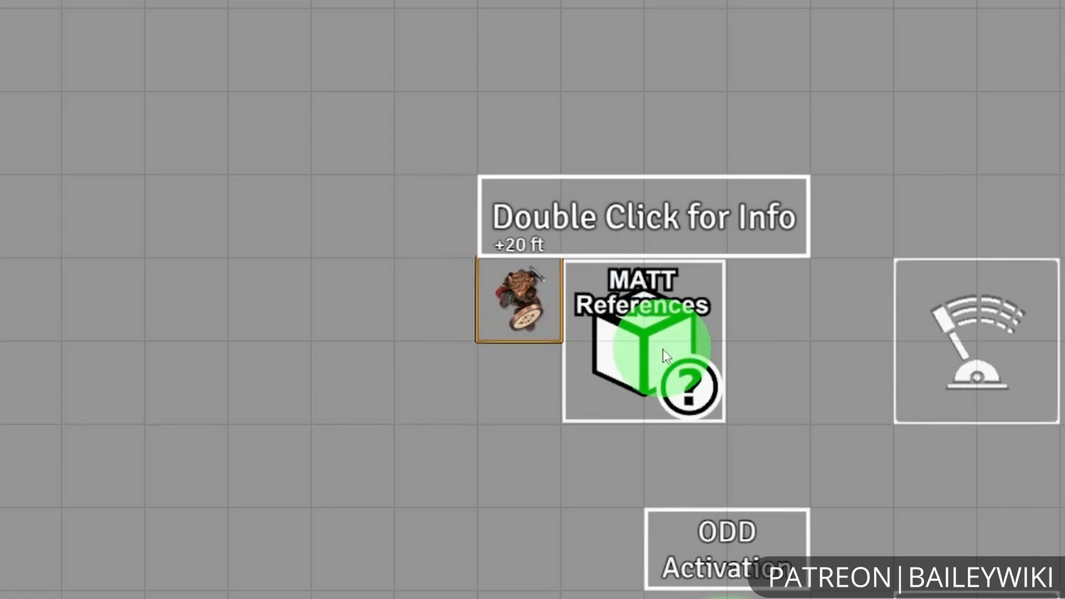
double_click(626, 345)
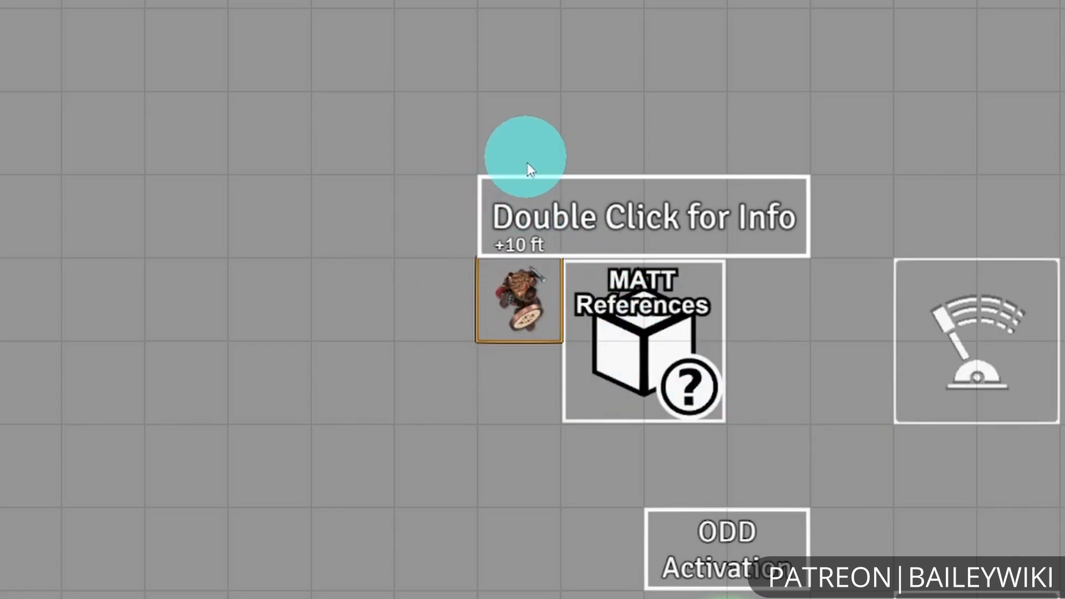
- Open the MATT References tile, examine the elevation toggle's Alter action and its conditional value expression, and close the action through Update
double_click(646, 335)
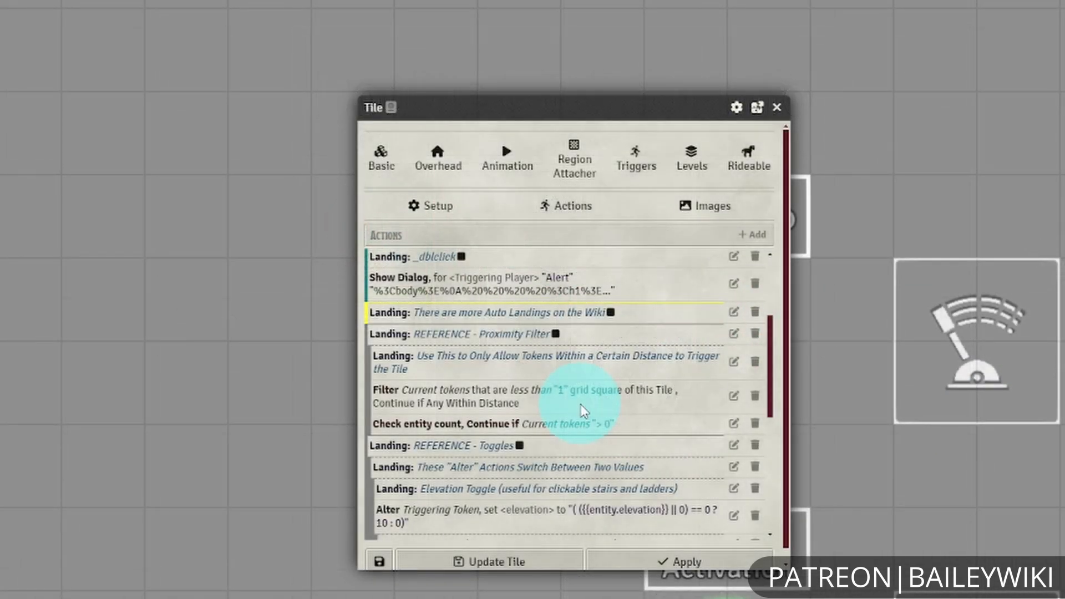
scroll(582, 411, "down", 3)
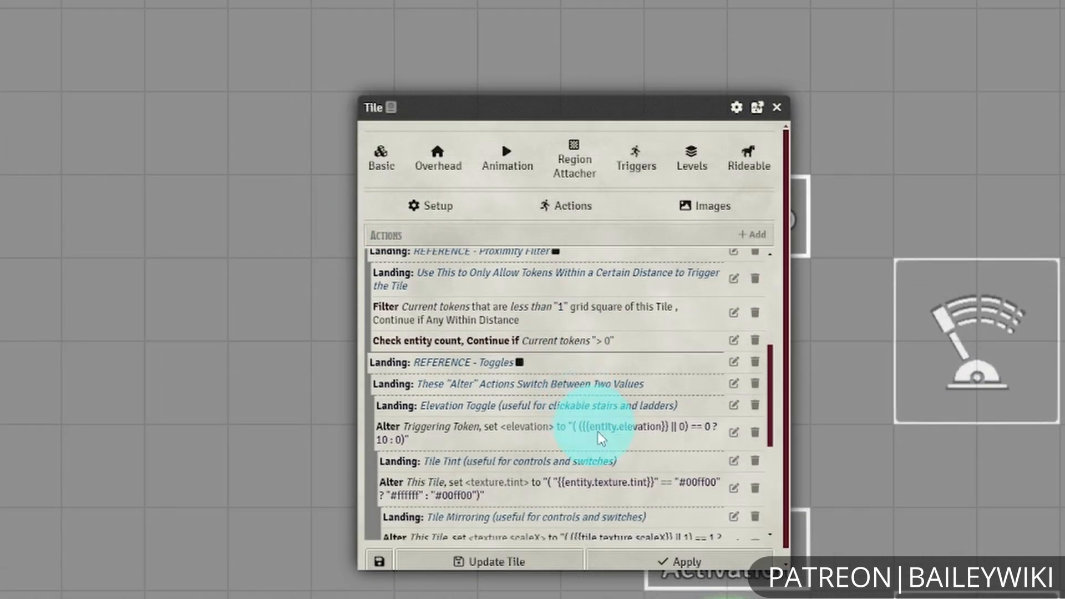
left_click(733, 433)
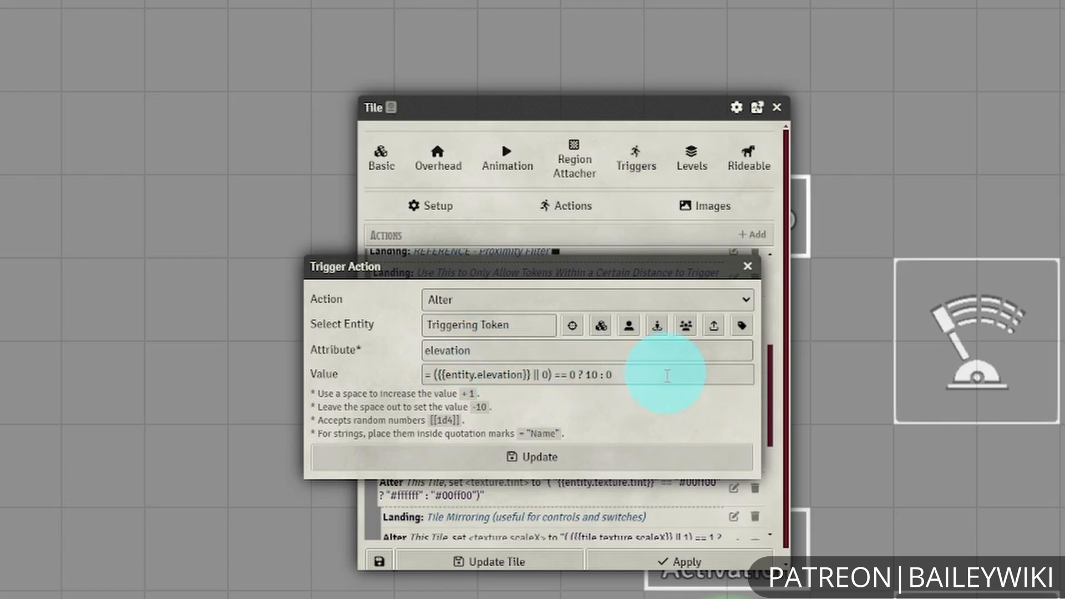
left_click(669, 375)
left_click_drag(434, 375, 534, 377)
left_click(610, 375)
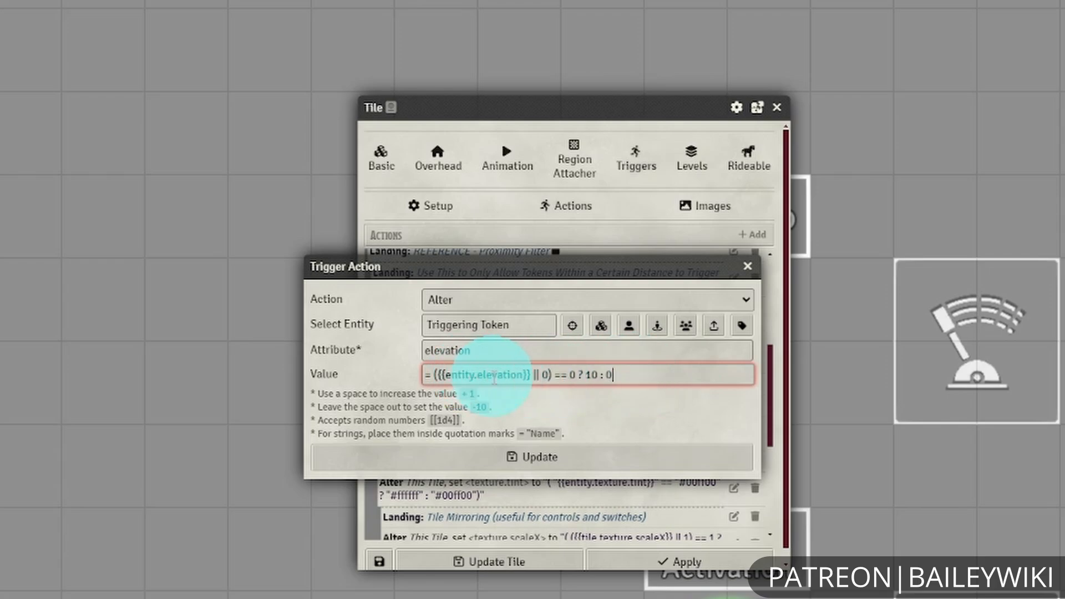
left_click(470, 374)
left_click(644, 379)
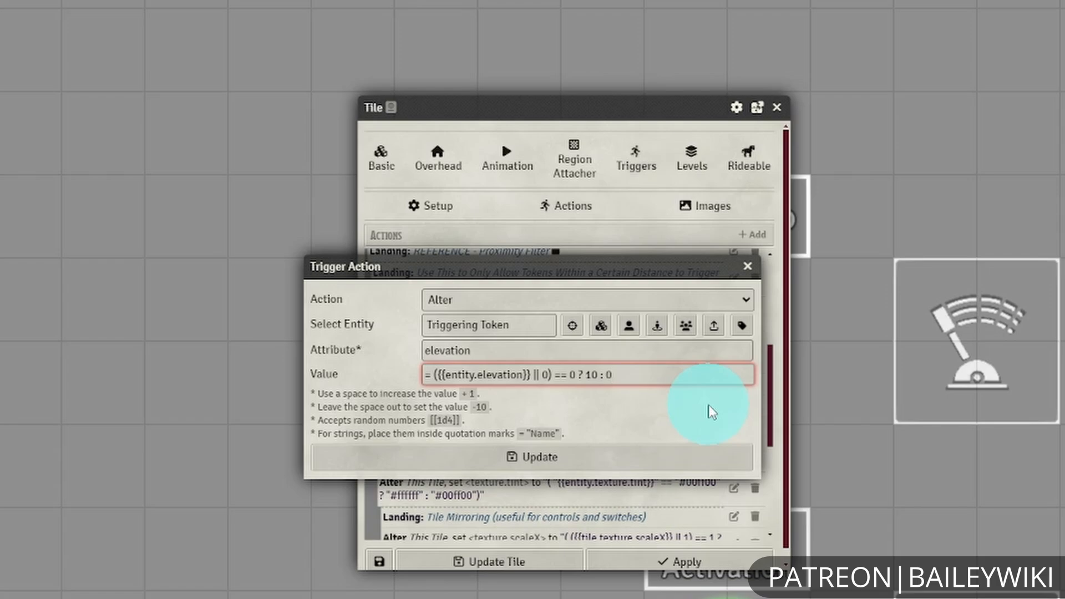
left_click(637, 458)
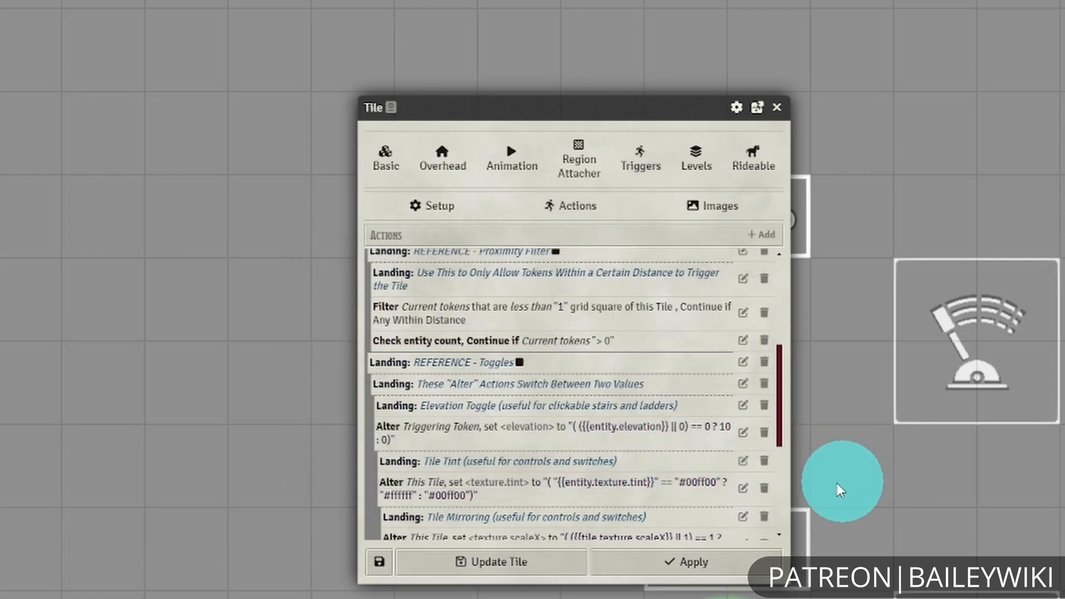
- Examine the conditional texture.tint expression in the Tile Tint Alter action and close that action through Update
scroll(475, 440, "down", 2)
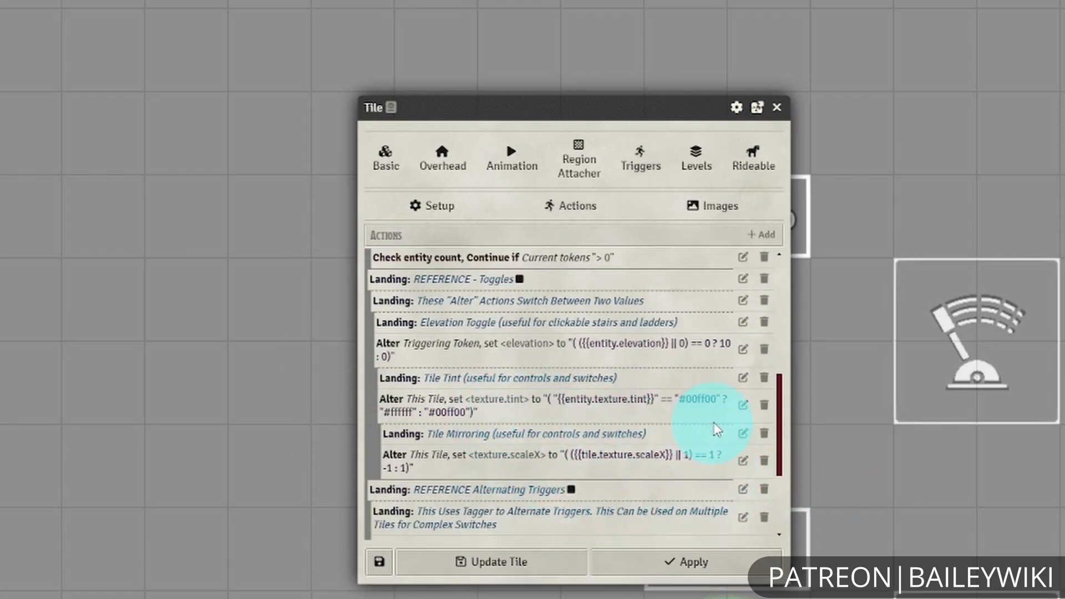
left_click(744, 403)
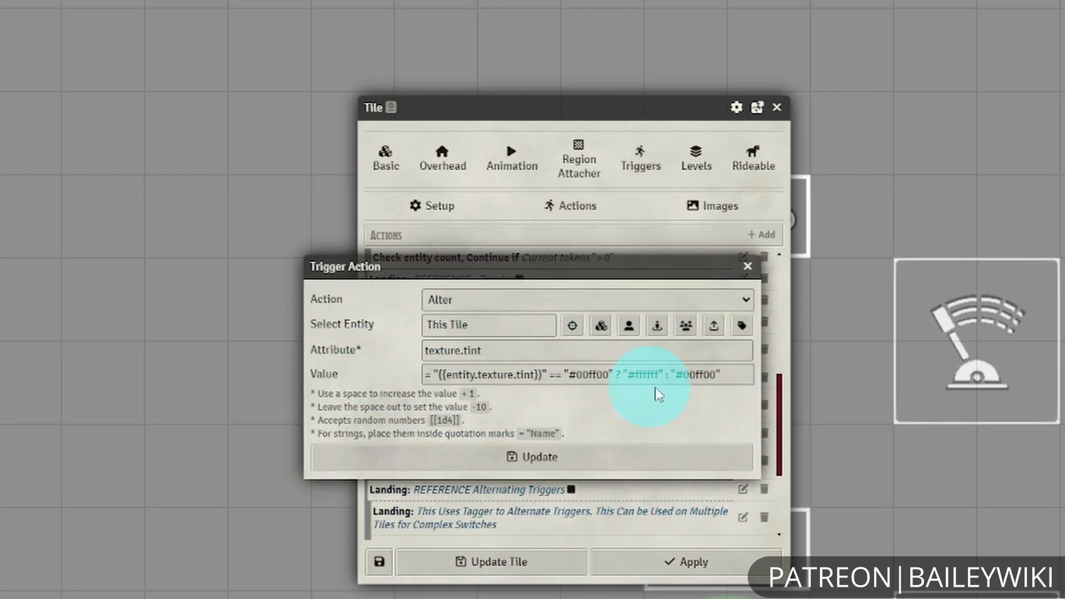
left_click(722, 375)
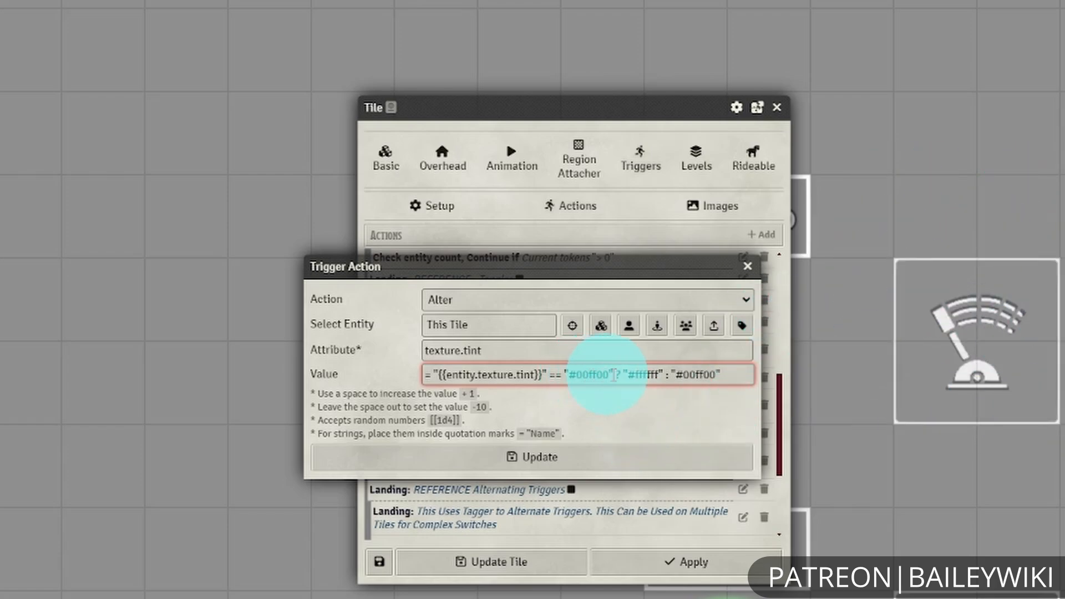
type(")")
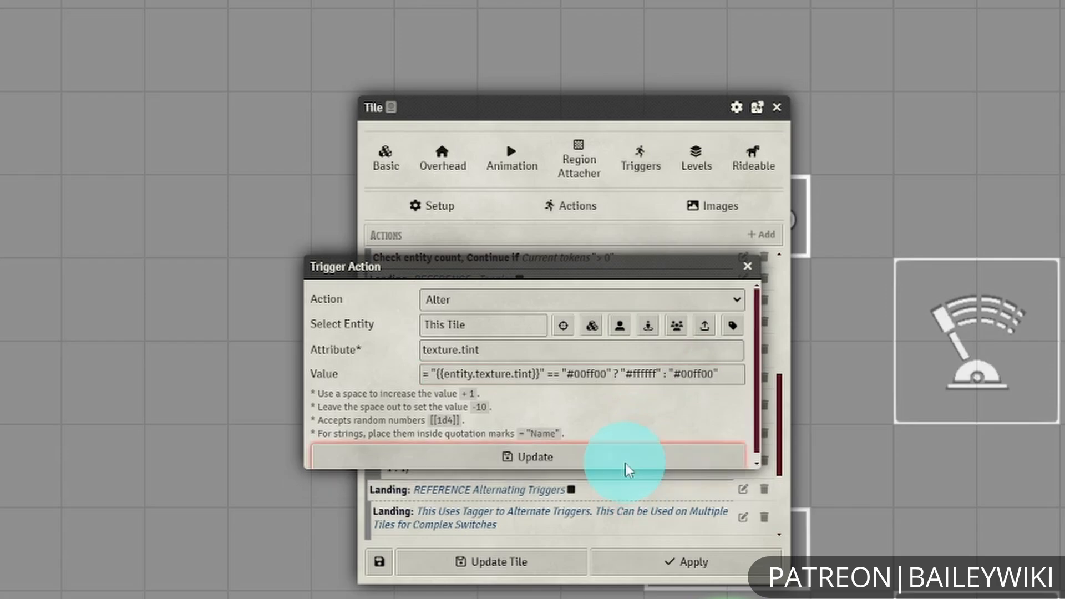
left_click(625, 463)
- Inspect the texture.scaleX expression in the Tile Mirroring Alter action, and close the action and the tile settings
left_click(743, 461)
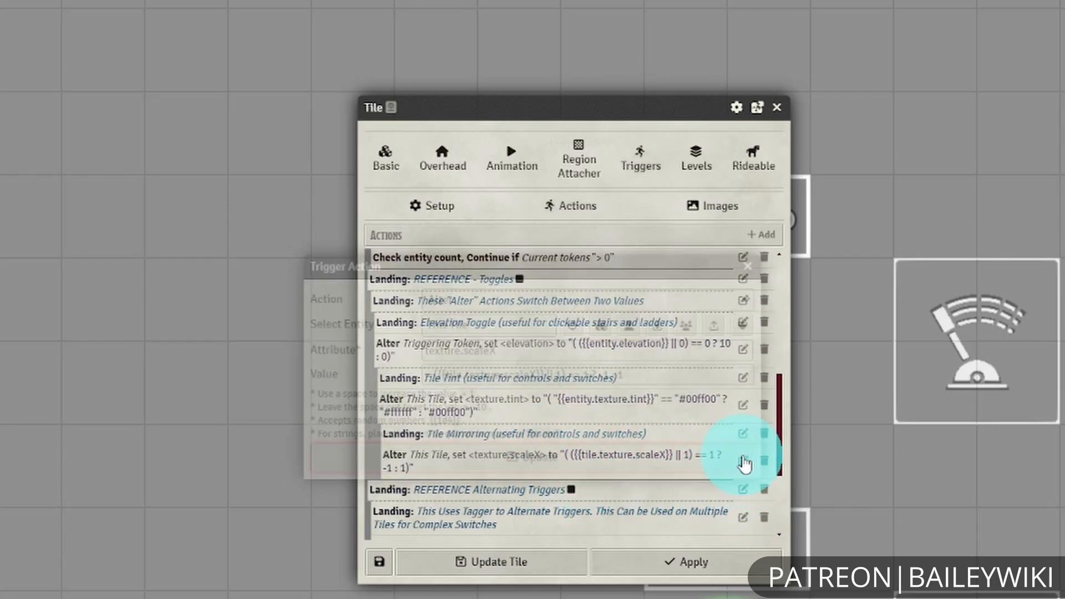
left_click(690, 379)
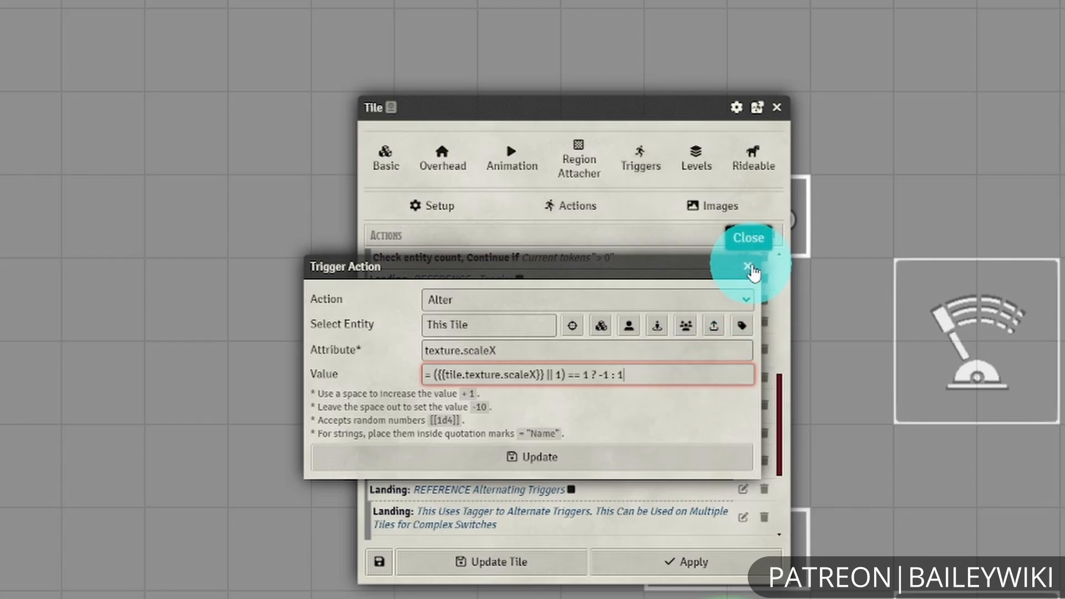
left_click(753, 272)
left_click(776, 107)
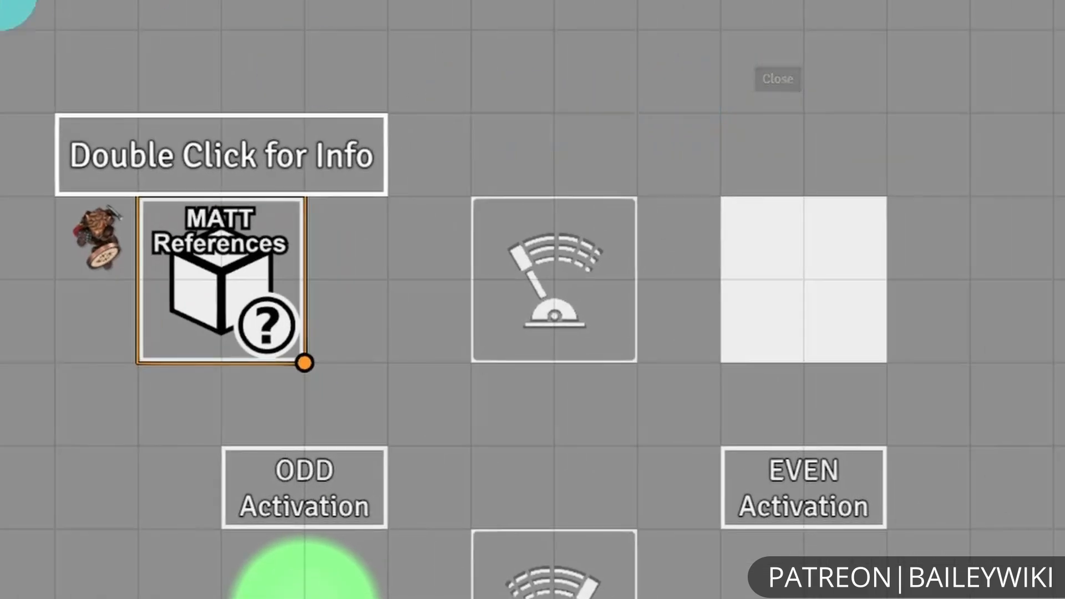
- Trigger the lever tile beside MATT References repeatedly to test its mirroring, and try the white tile beside it
left_click(1, 1)
scroll(488, 177, "up", 4)
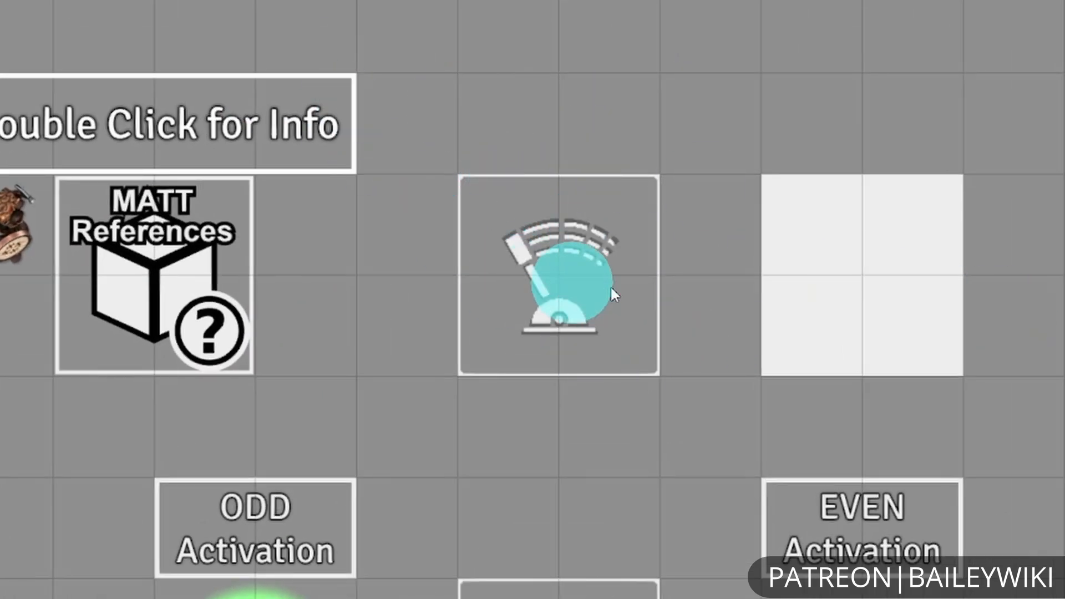
left_click(568, 297)
left_click(550, 318)
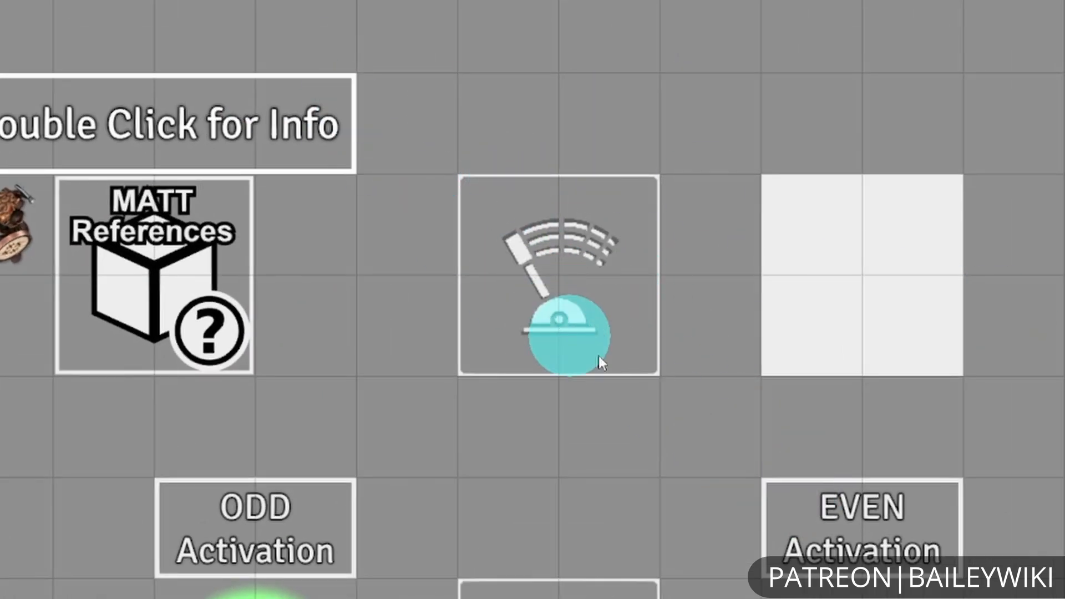
left_click(580, 317)
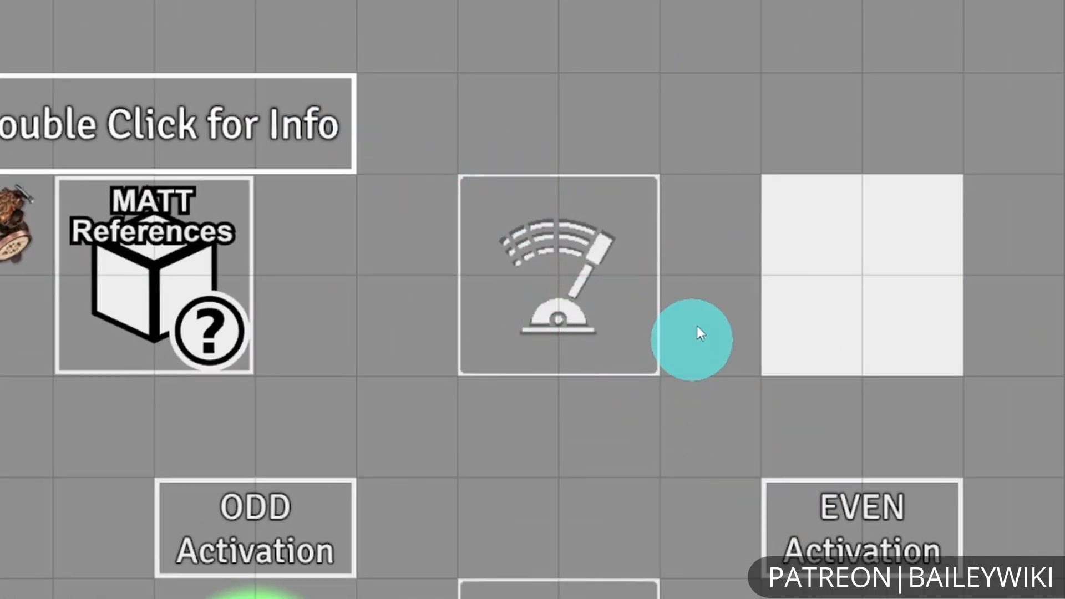
left_click(566, 327)
left_click(554, 324)
left_click(558, 330)
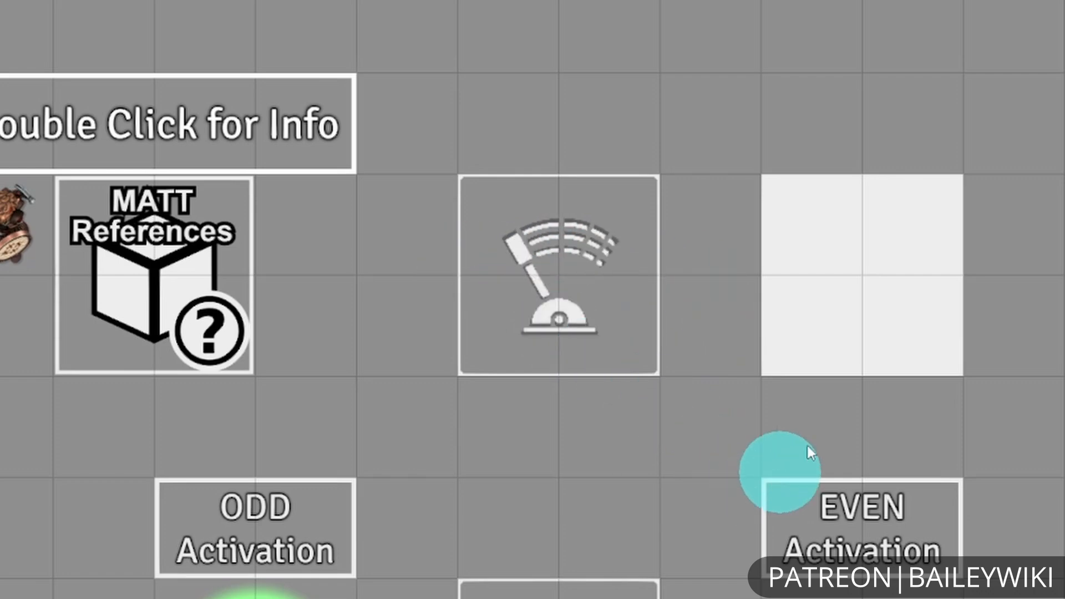
left_click(850, 294)
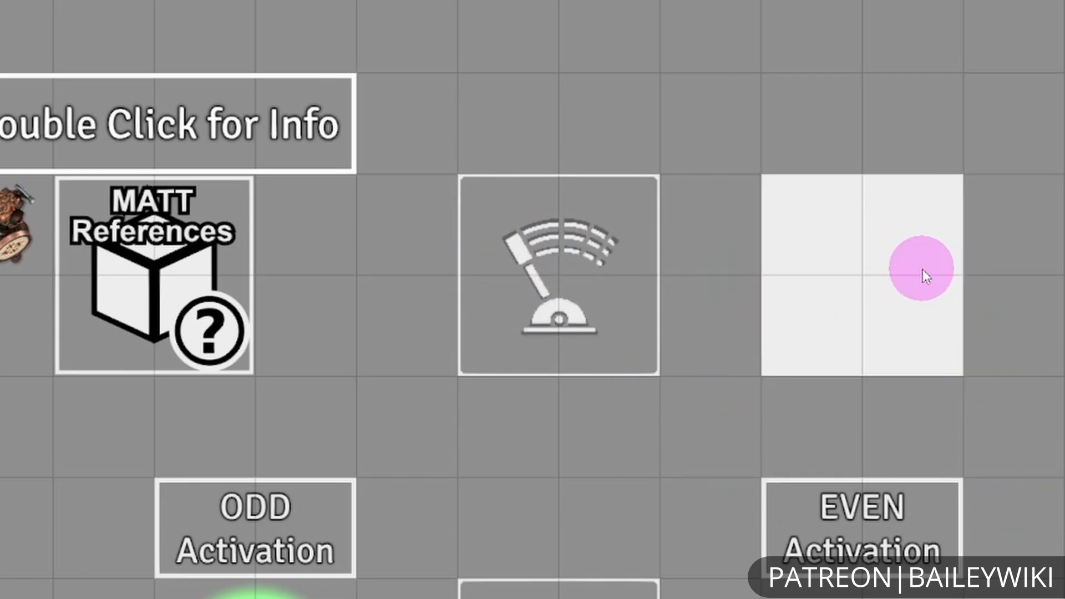
left_click(923, 270)
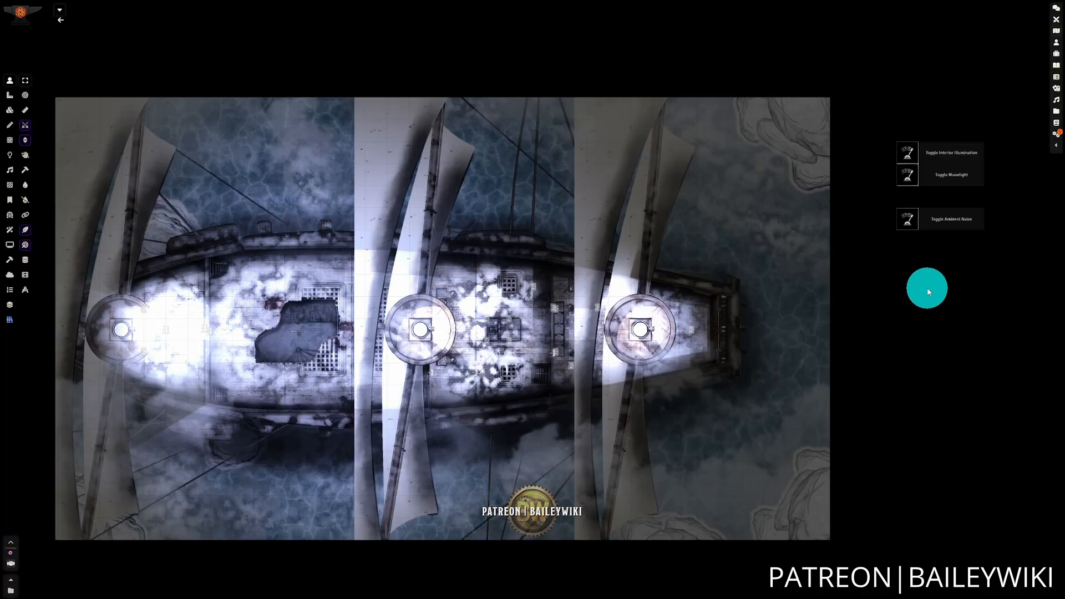
- On the galleon scene, trigger the ambient noise lever once and the moonlight and interior illumination levers twice each
left_click(907, 219)
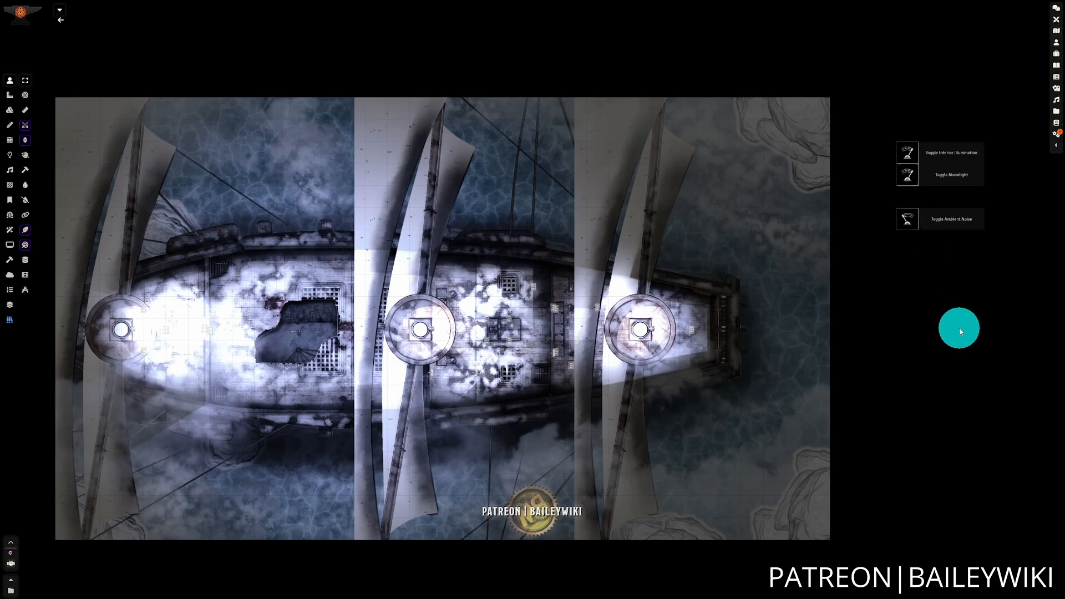
left_click(909, 173)
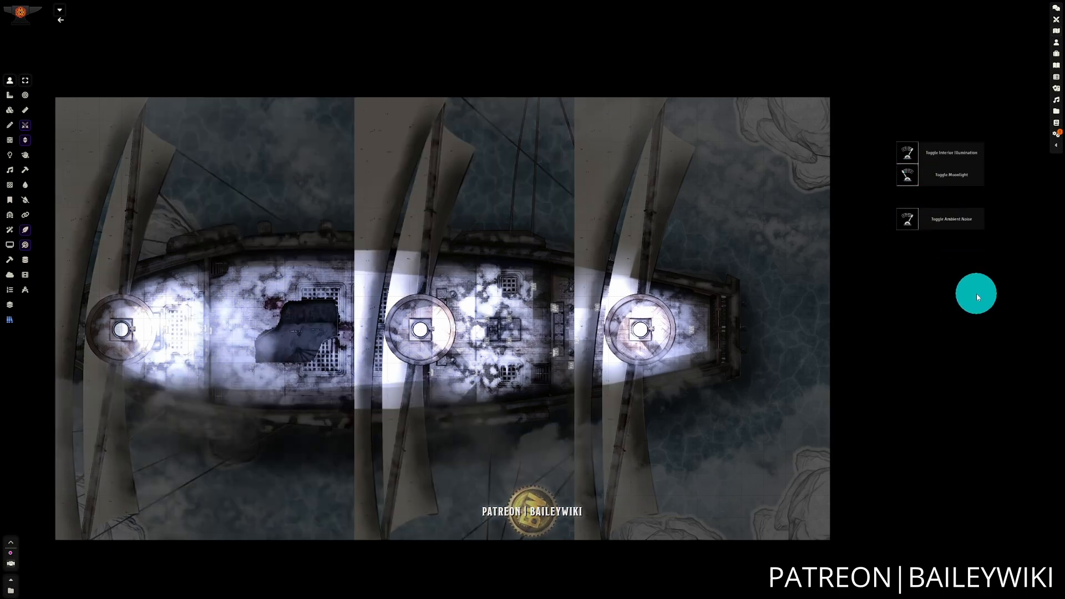
left_click(906, 176)
left_click(906, 155)
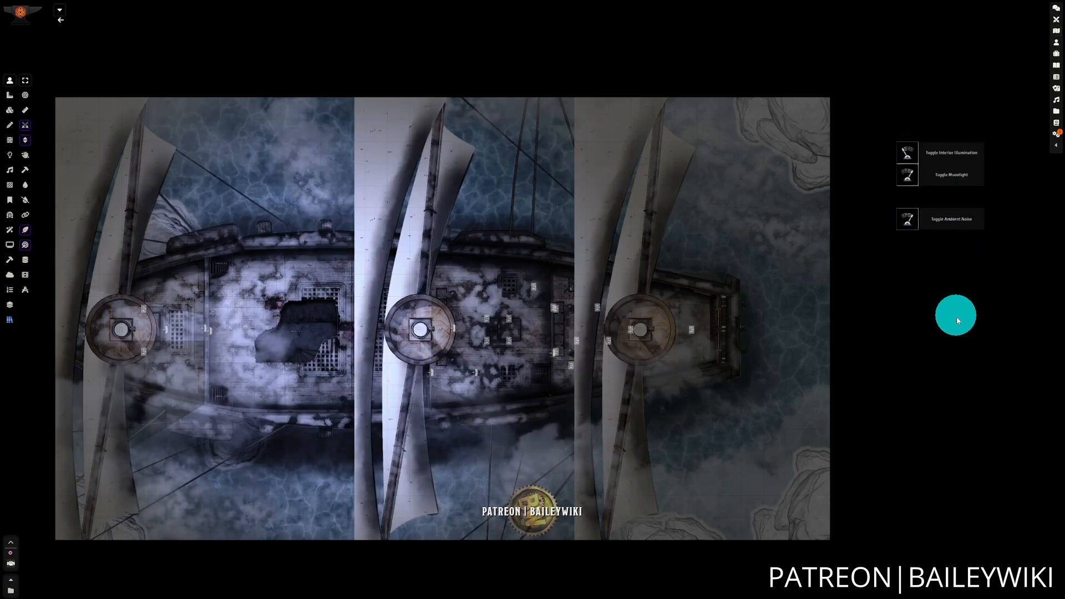
left_click(906, 153)
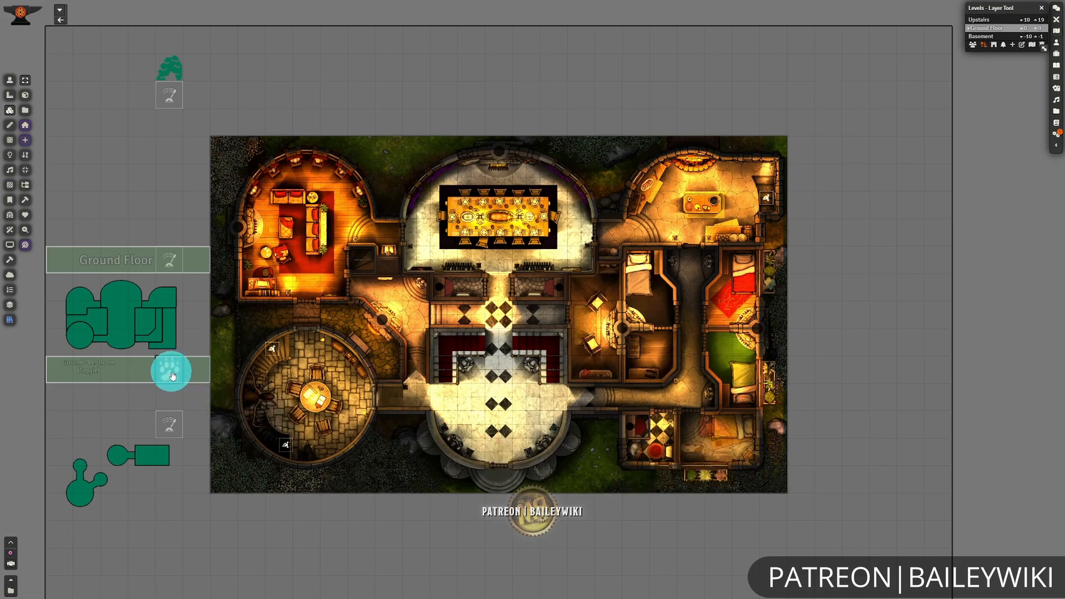
- On the mansion scene, switch to token controls and trigger the paw-print tile three times to test its tint toggle
left_click(10, 79)
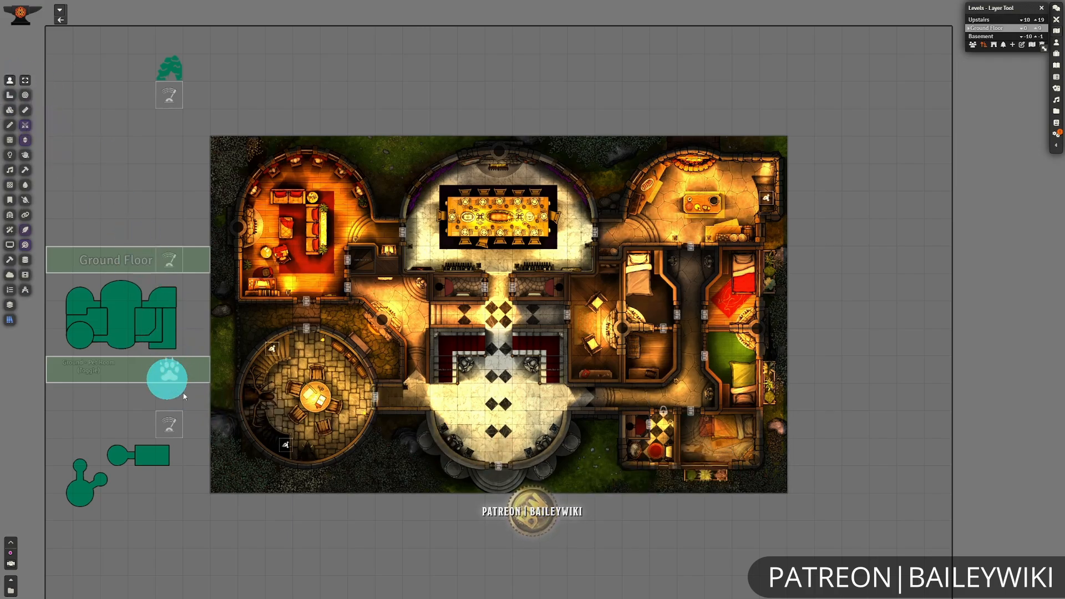
left_click(162, 373)
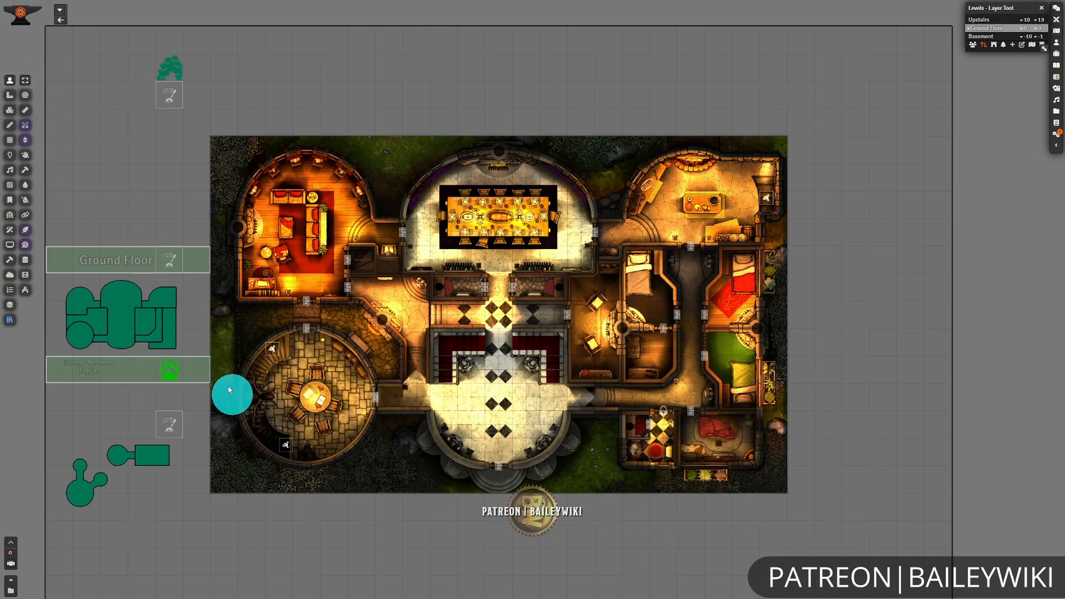
left_click(170, 372)
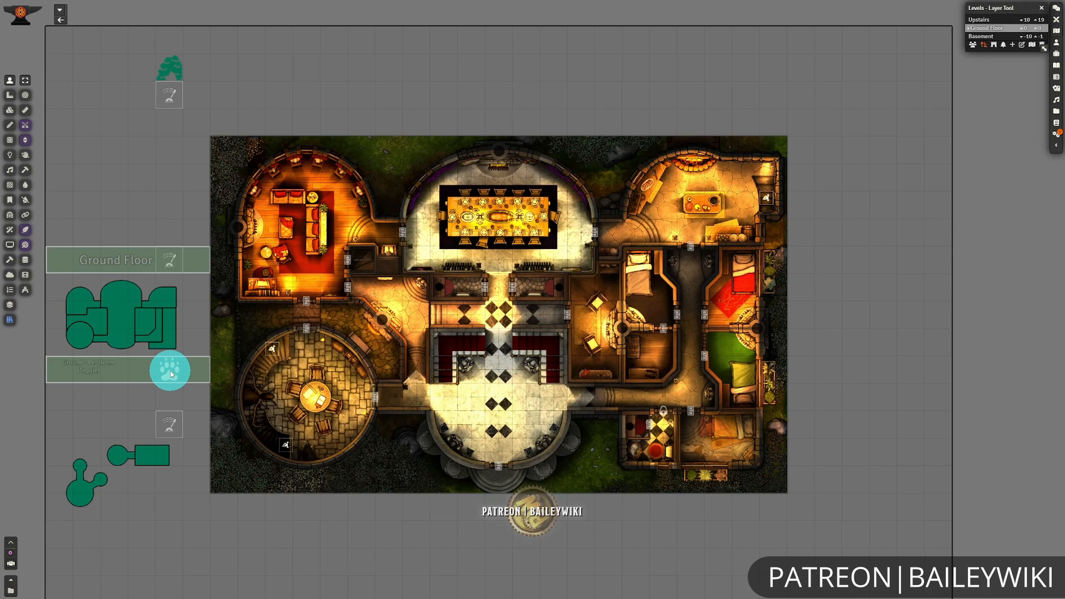
left_click(170, 373)
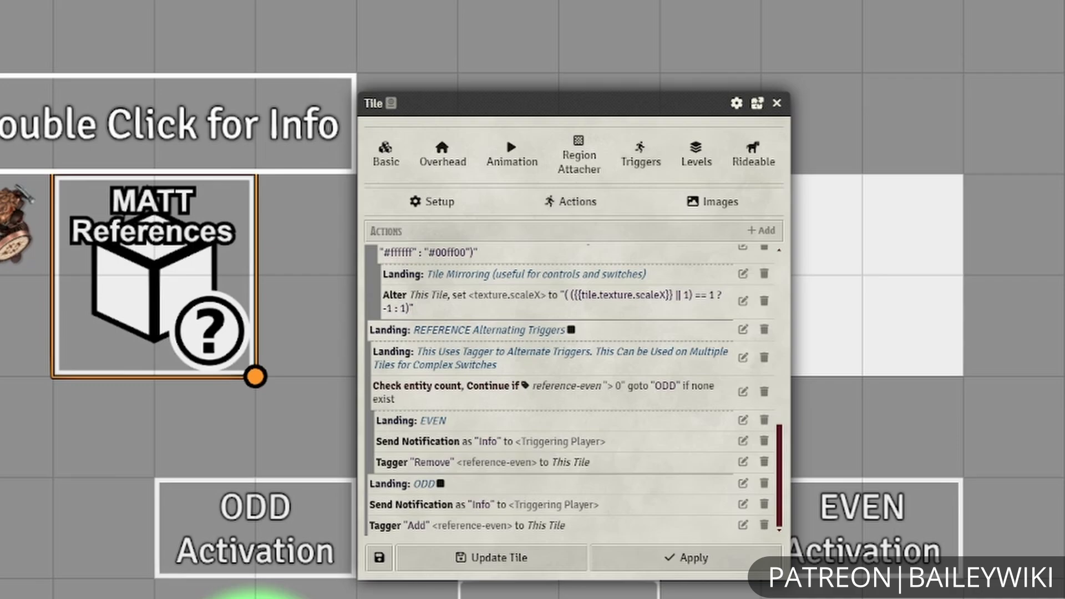
- Inspect the Check entity count action for reference-even, including its tag's scene options, the count condition and the ODD fallback landing
left_click(743, 392)
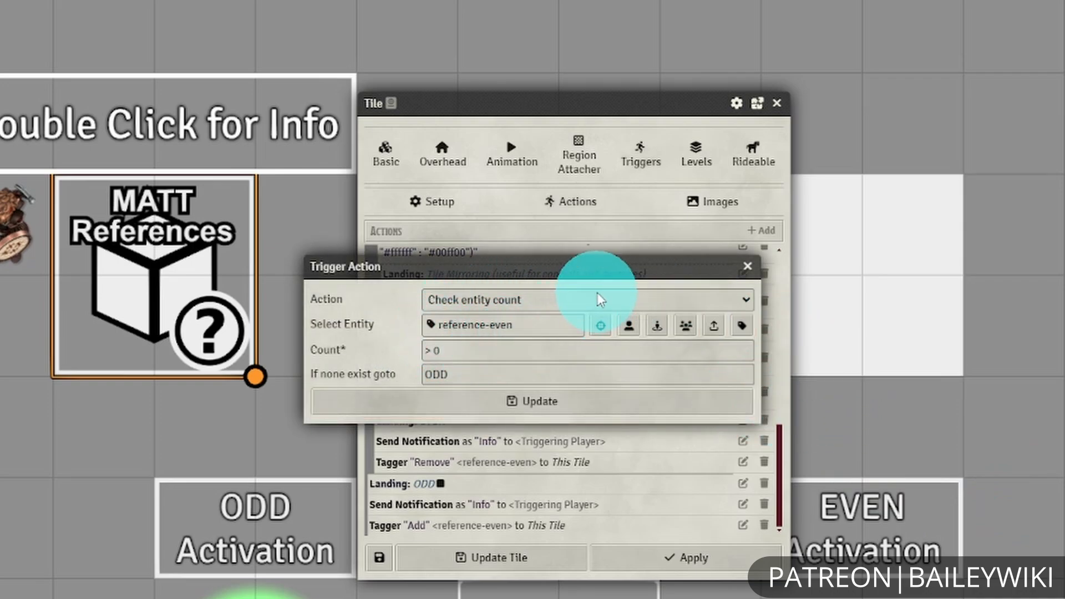
left_click(741, 327)
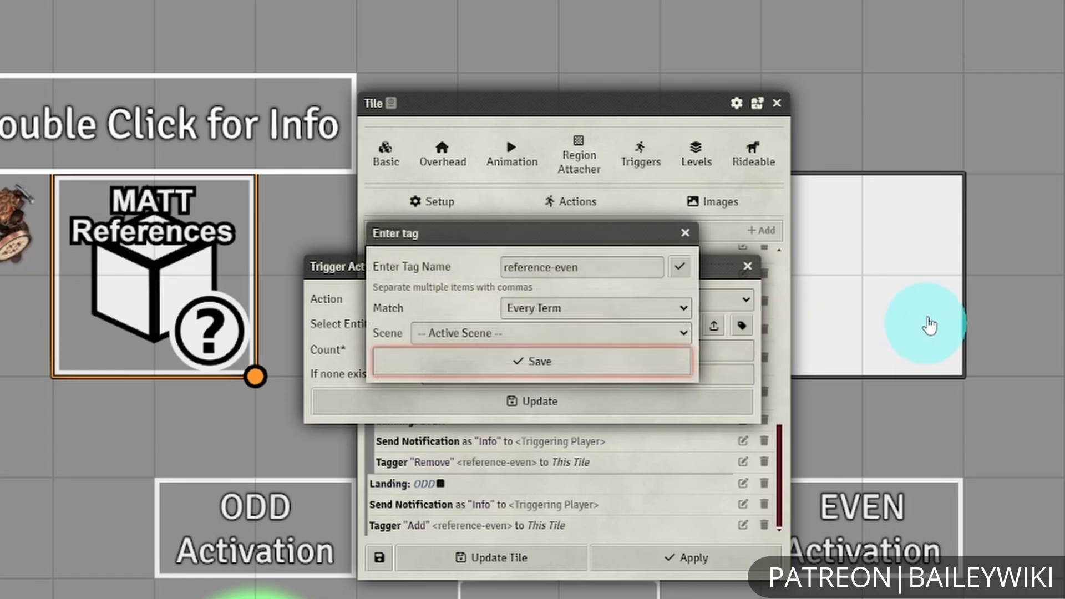
left_click(689, 231)
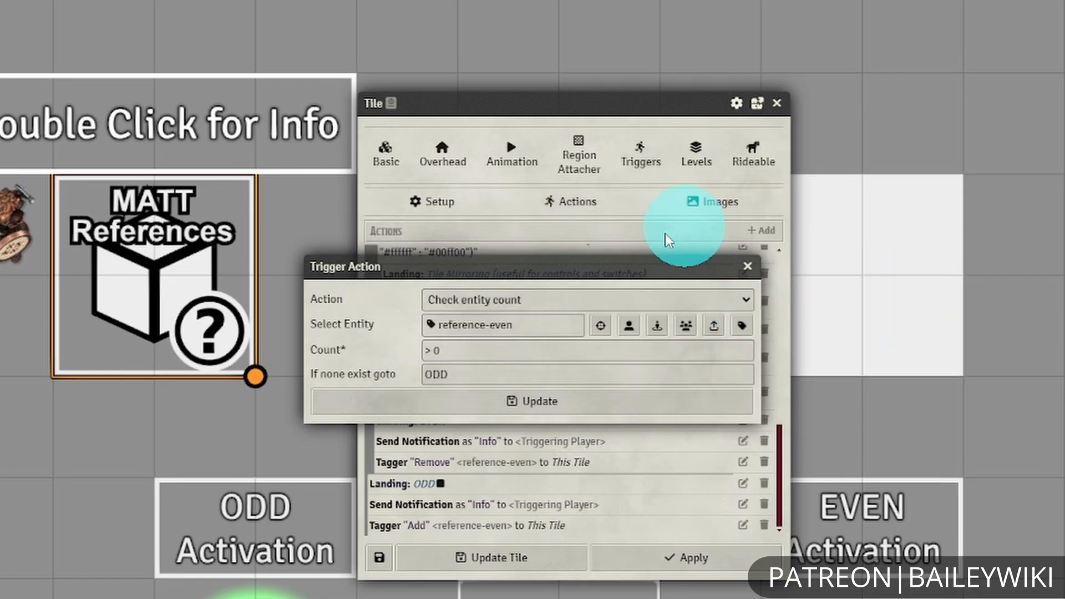
left_click(513, 350)
left_click(742, 327)
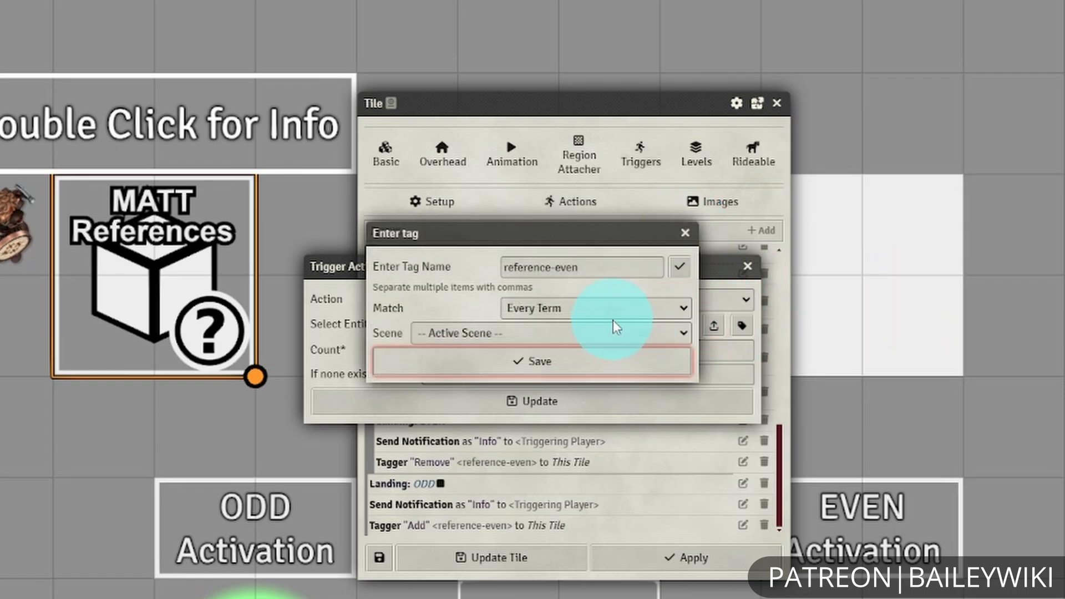
left_click(613, 333)
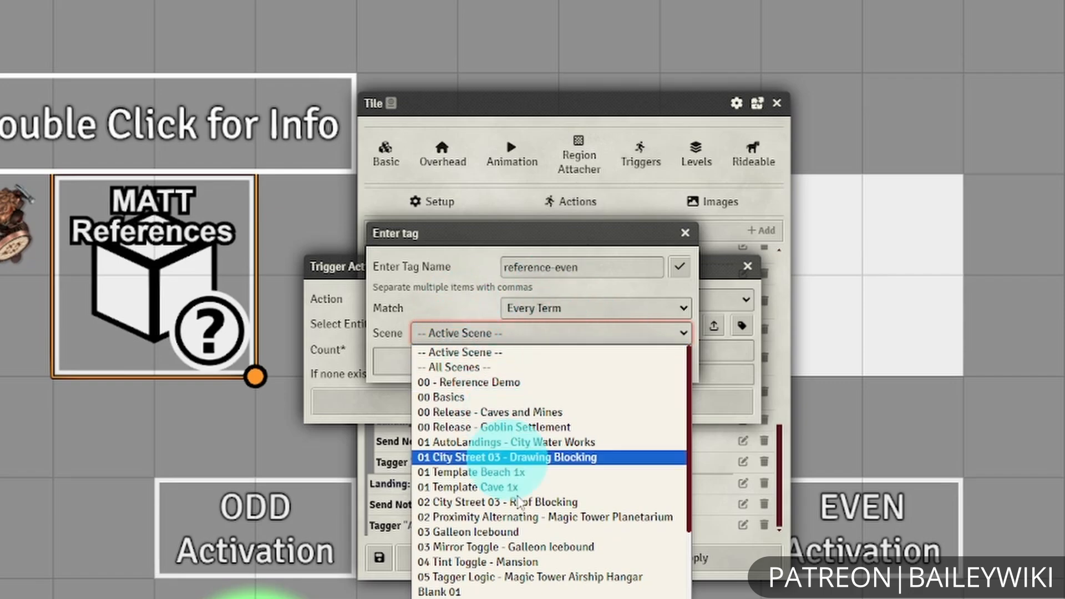
left_click(558, 334)
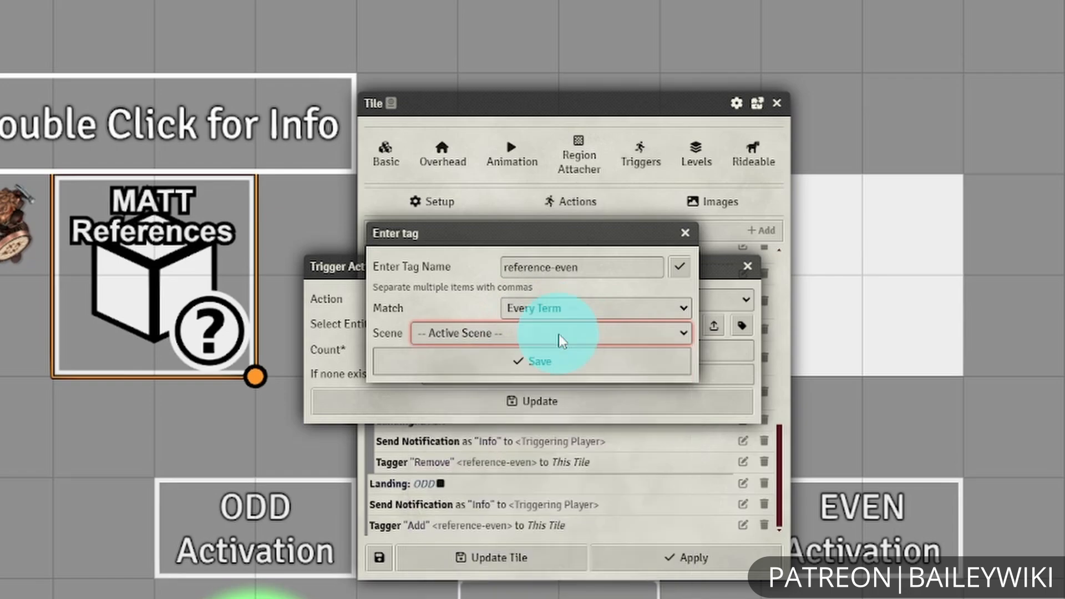
left_click(688, 233)
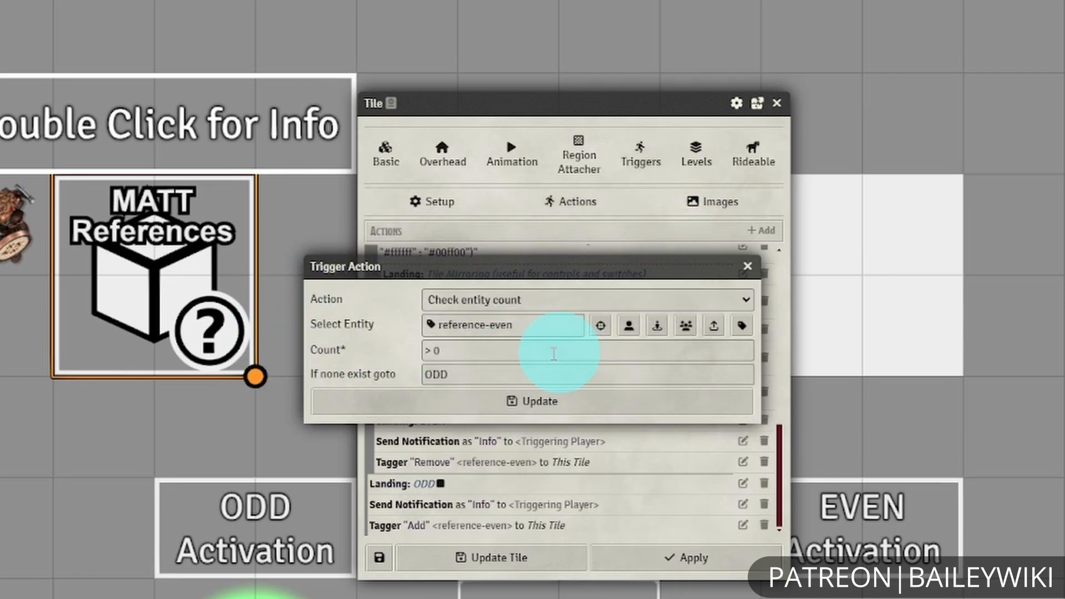
left_click_drag(485, 370, 382, 373)
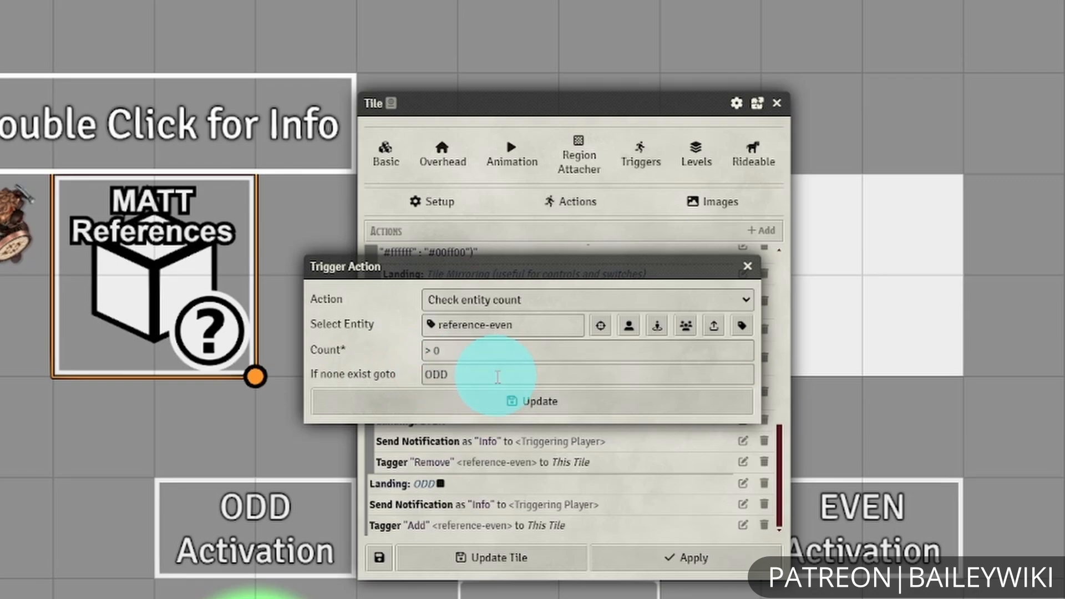
left_click(747, 266)
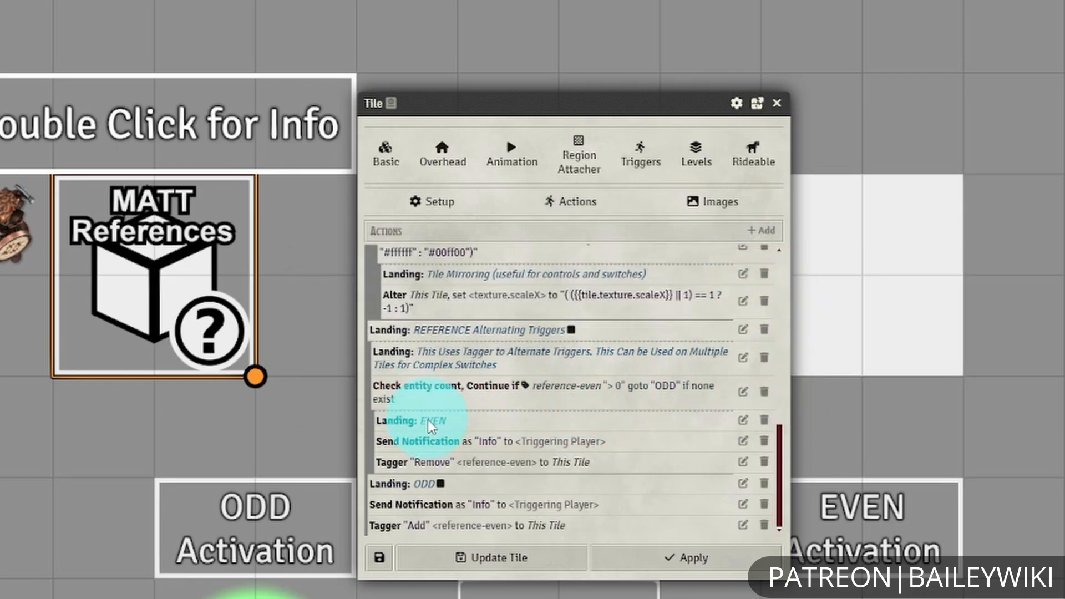
- Inspect the EVEN landing and its Send Notification action in the Alternating Triggers reference, closing each without changes
left_click(742, 422)
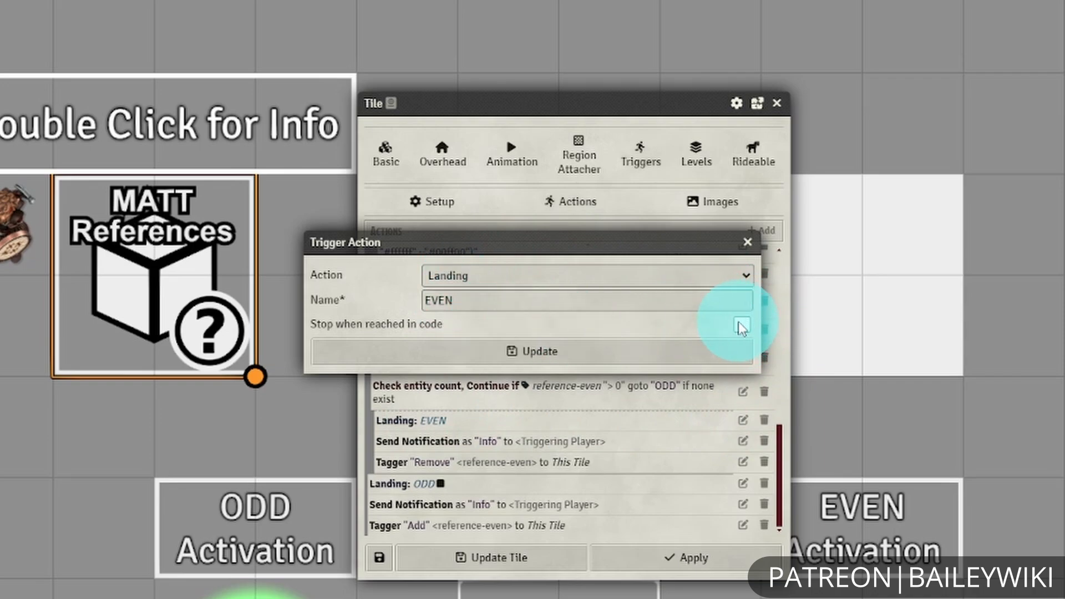
left_click(746, 244)
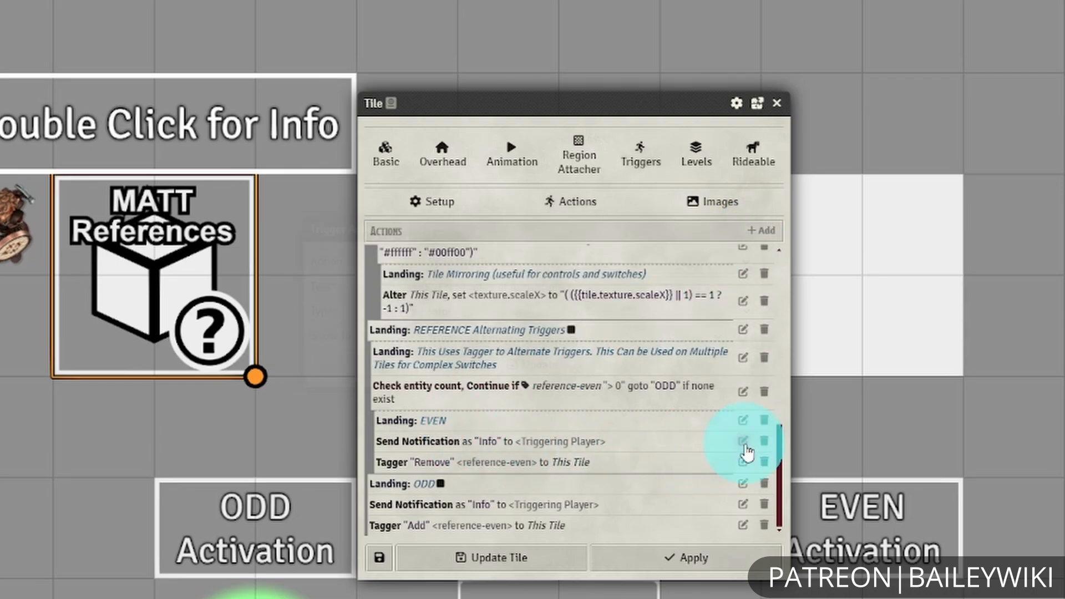
left_click(743, 442)
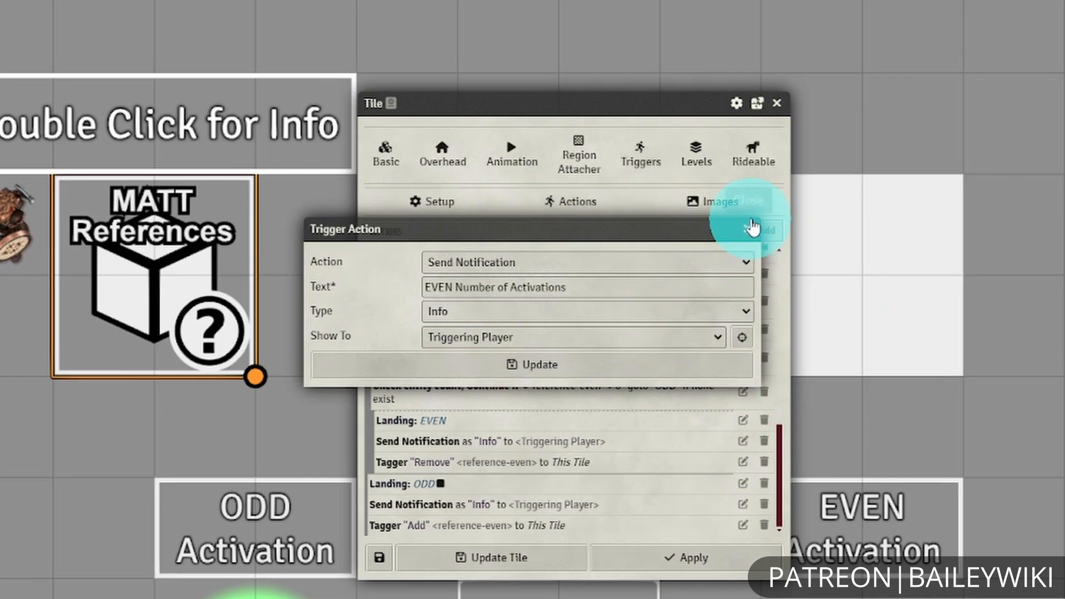
left_click(753, 228)
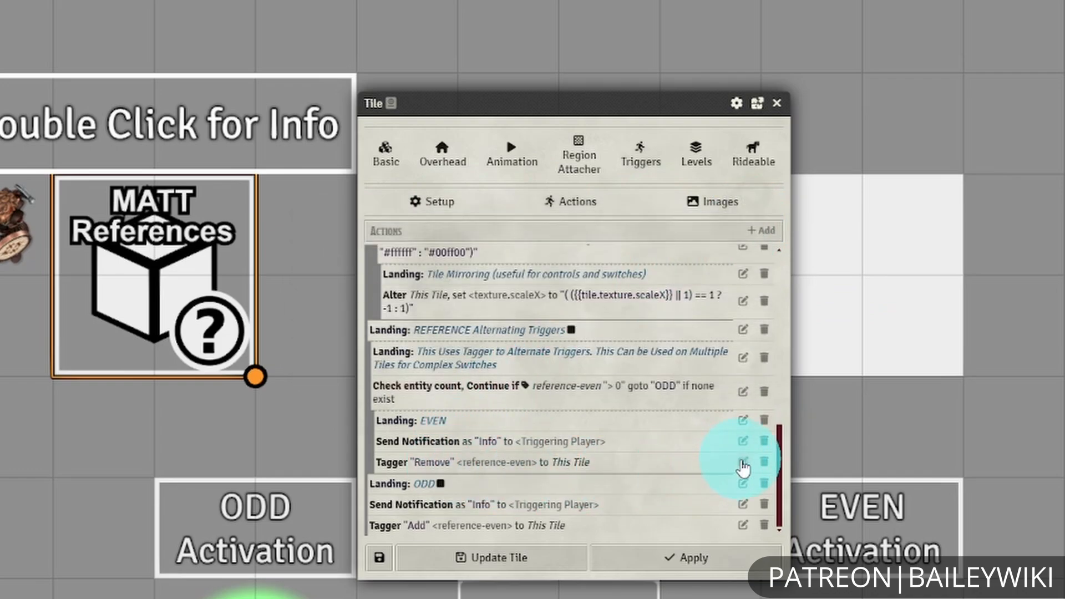
- Inspect the Alter Tag action that removes reference-even from This Tile, and compare it with the Check entity count action
left_click(742, 463)
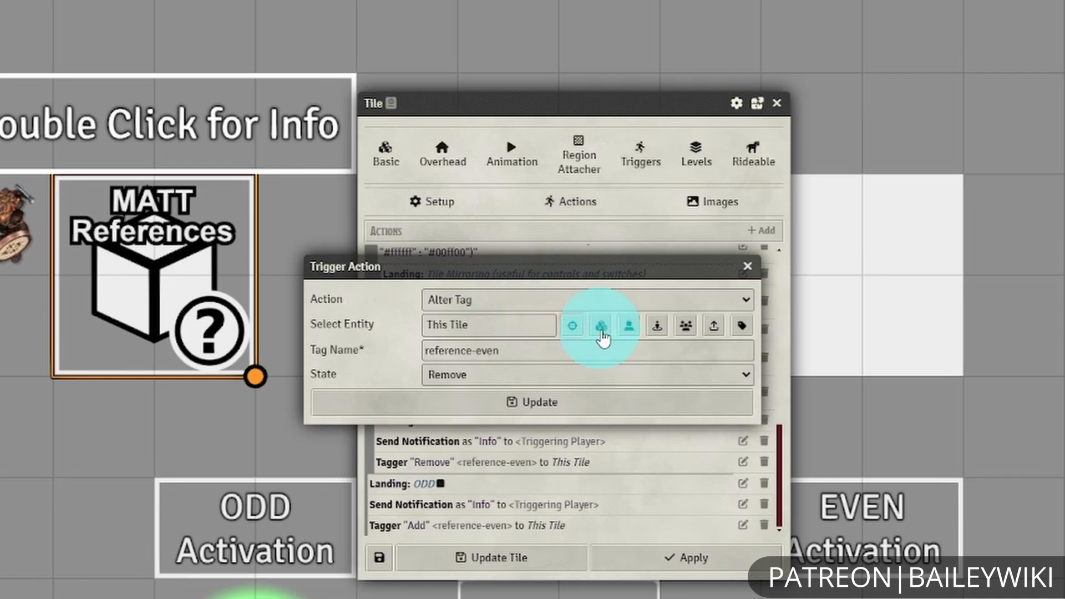
left_click(526, 350)
left_click_drag(526, 349, 408, 355)
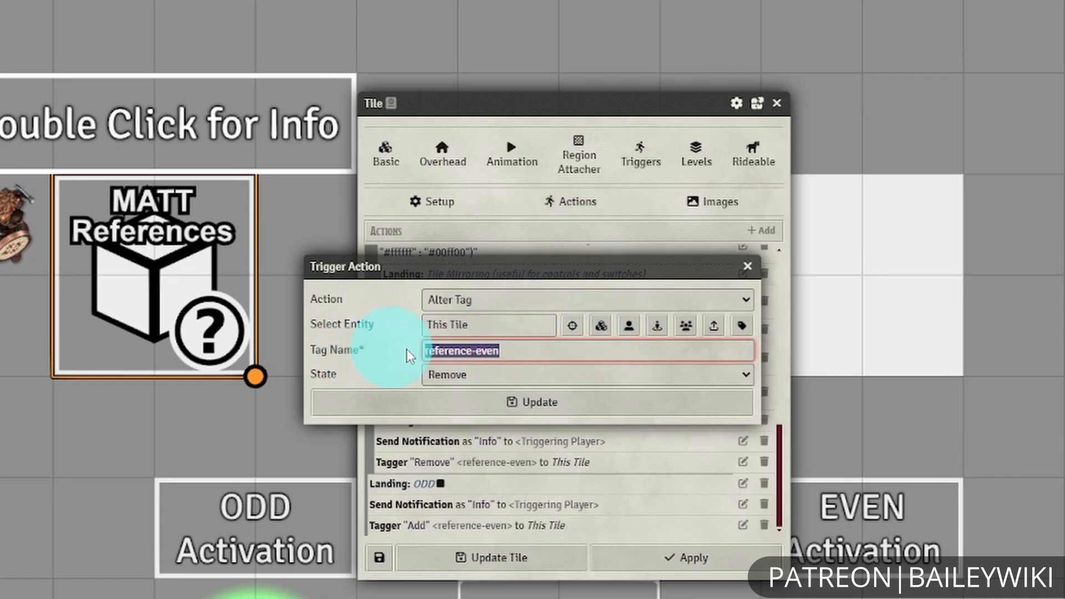
left_click(554, 355)
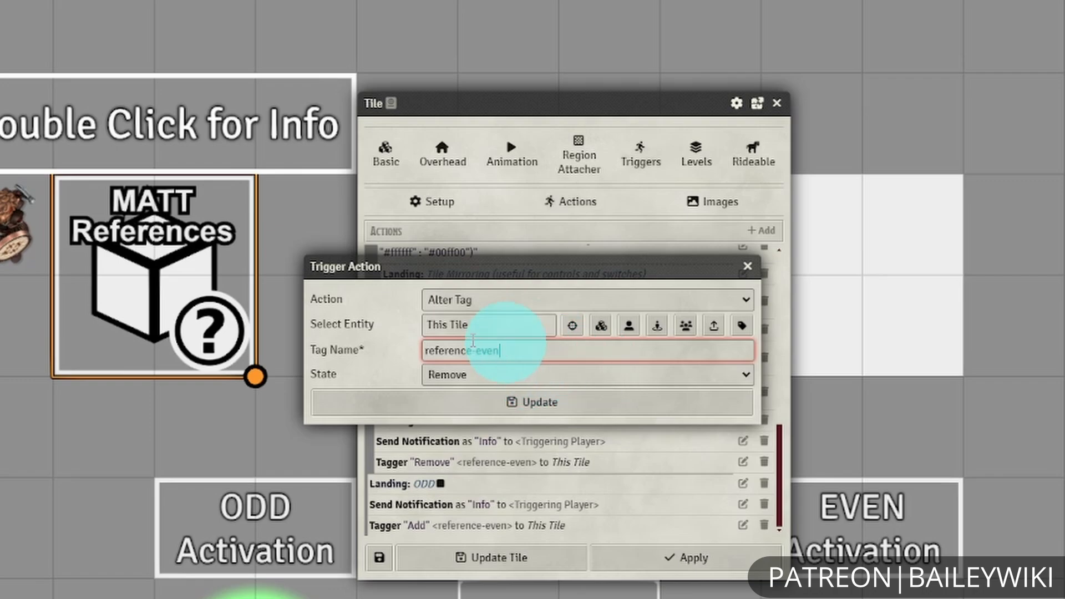
left_click(586, 381)
left_click(592, 380)
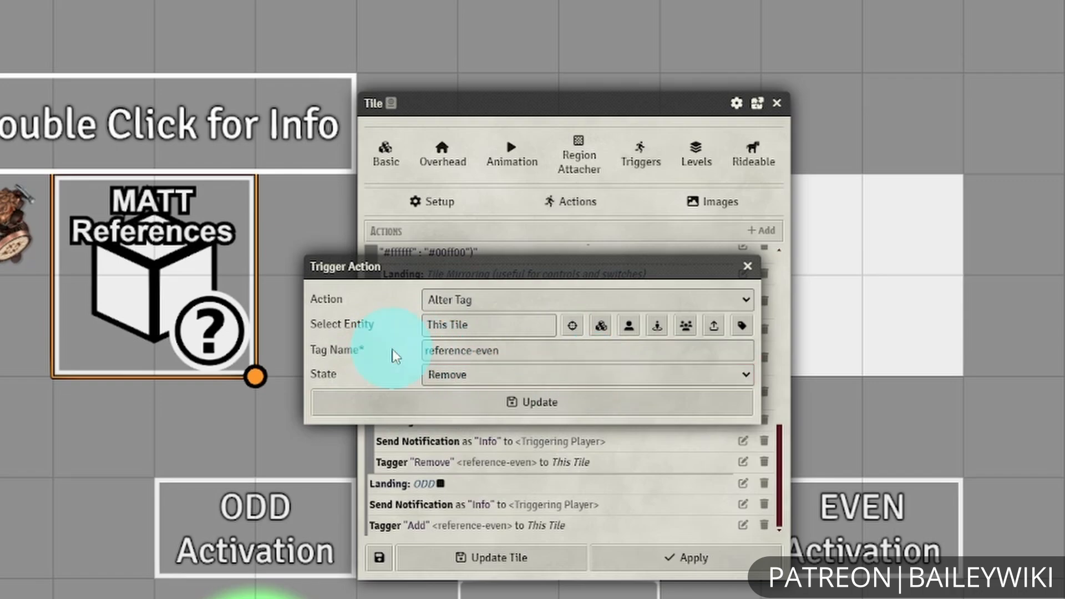
left_click(752, 267)
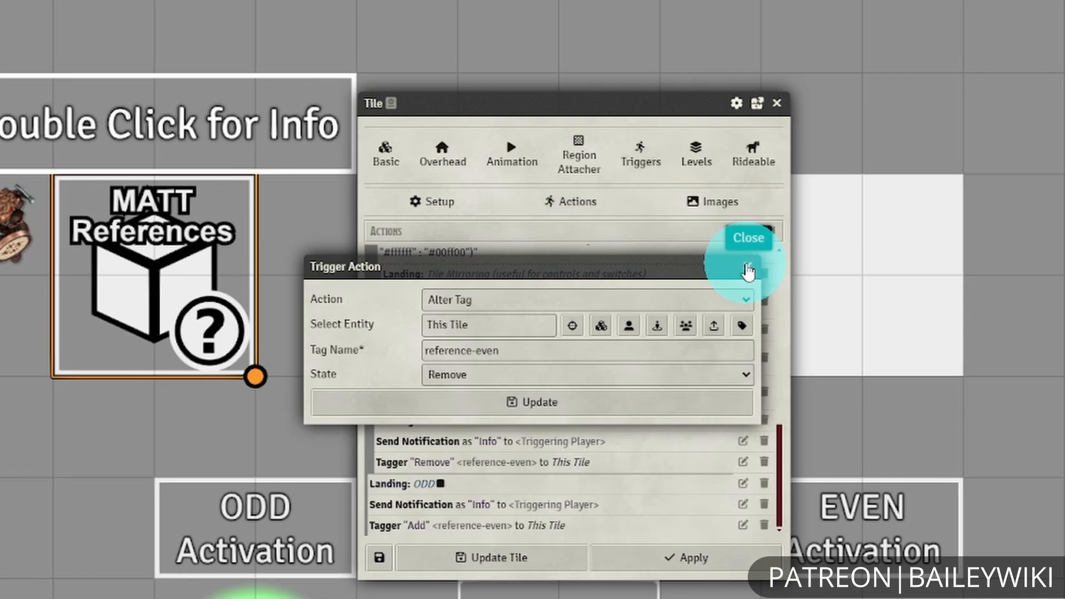
left_click(747, 270)
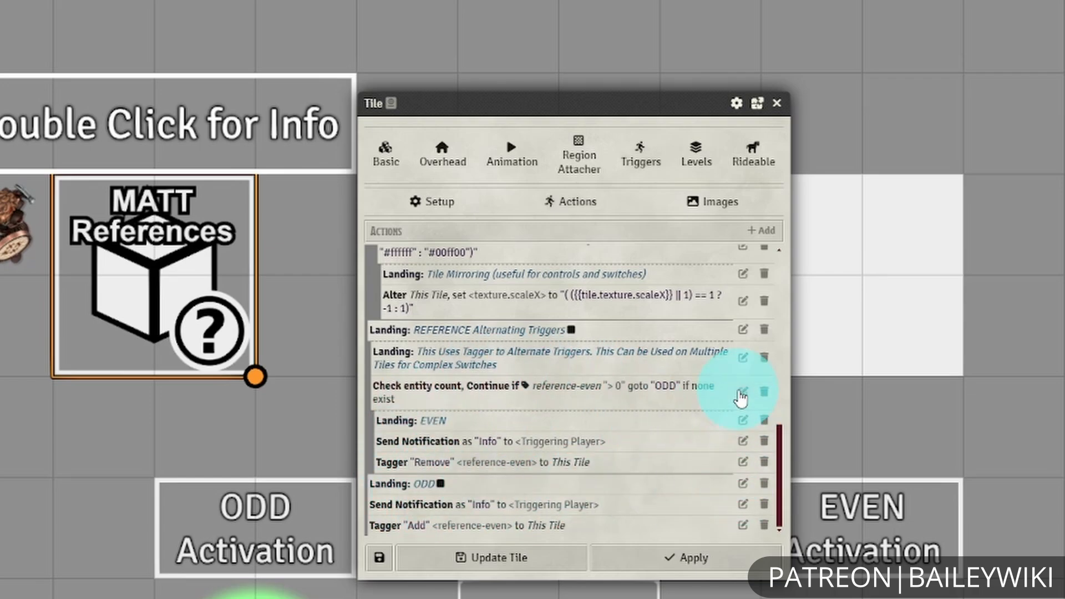
left_click(743, 392)
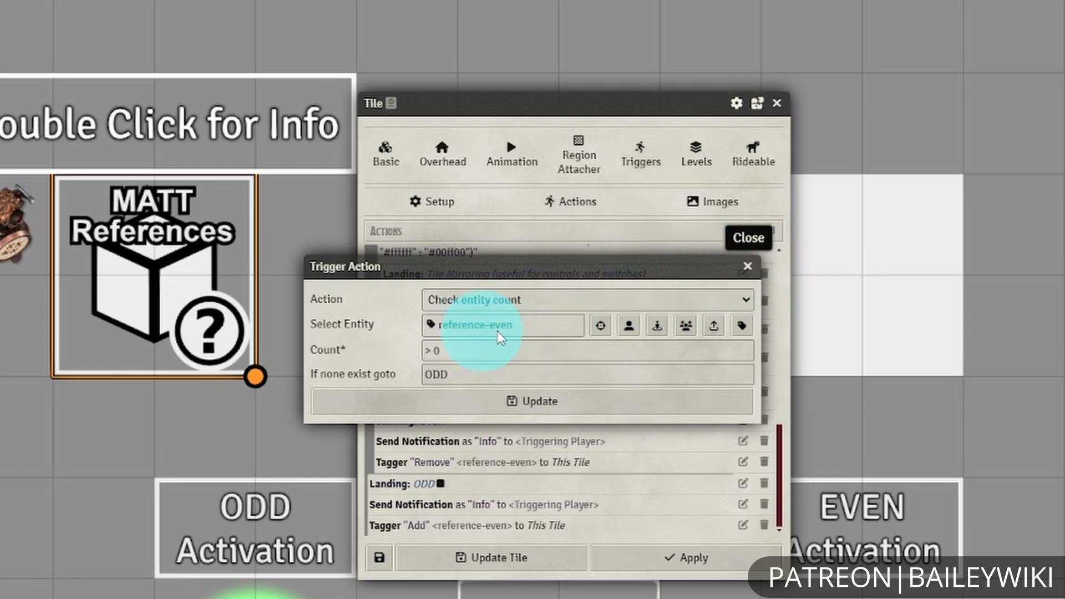
left_click(747, 266)
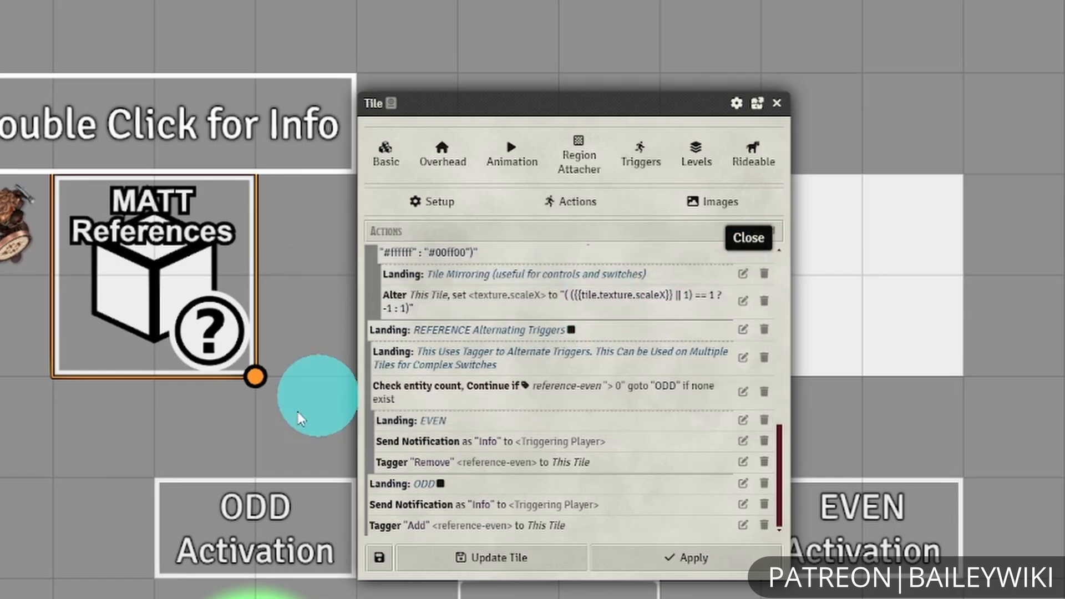
- Inspect the ODD landing's stop setting and its Send Notification action, closing each without changes
left_click(742, 483)
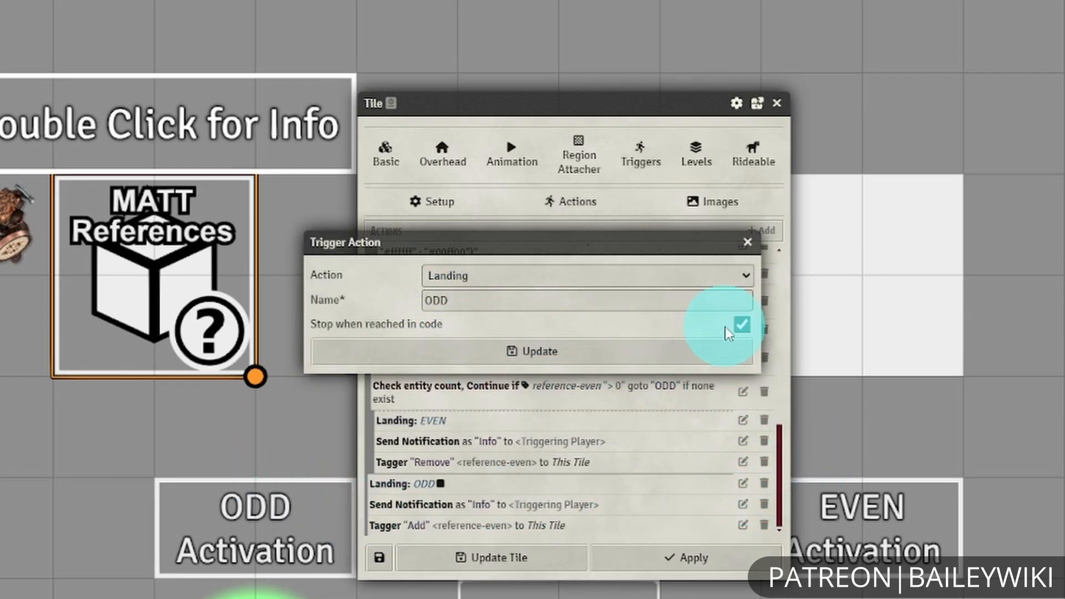
left_click(748, 243)
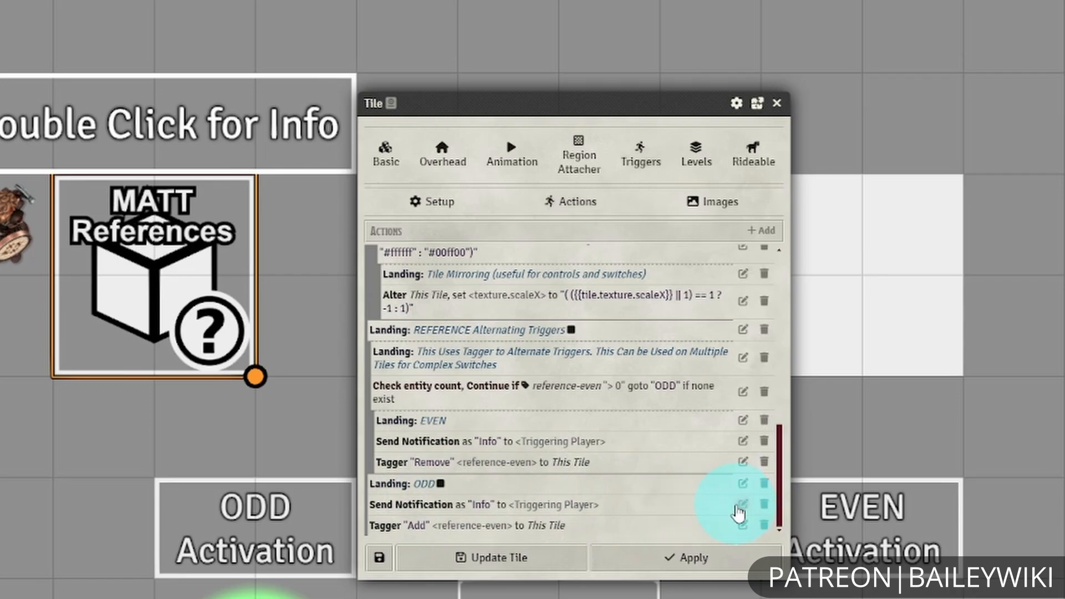
left_click(740, 505)
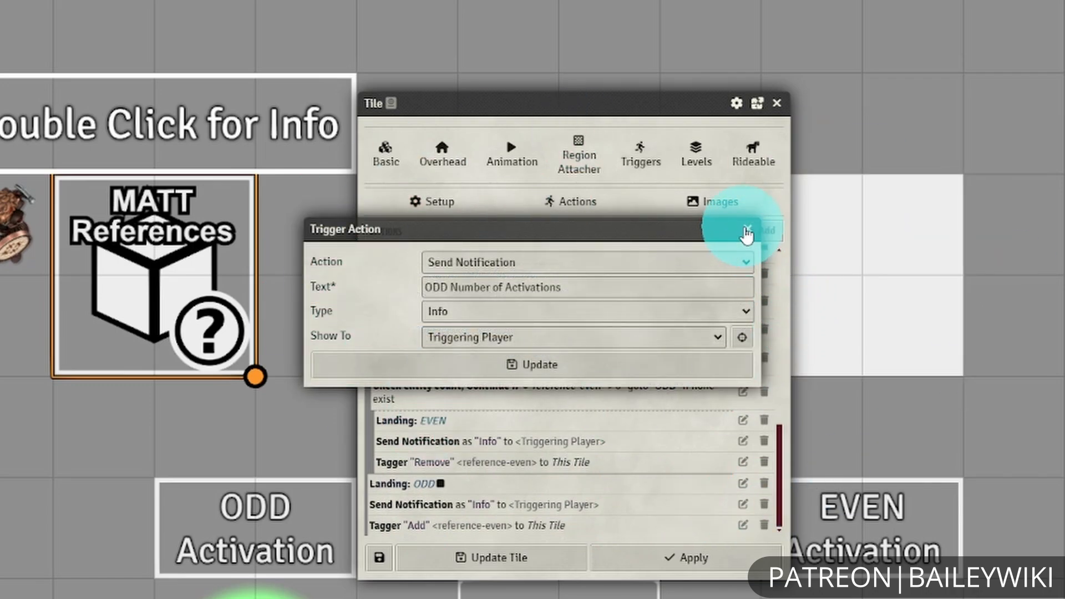
left_click(747, 231)
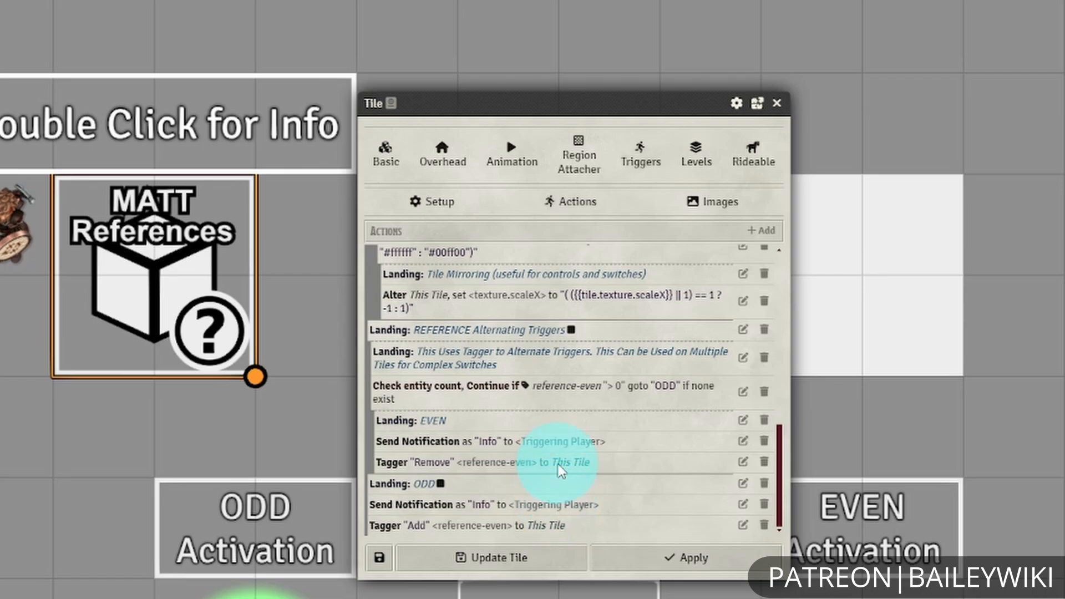
- Inspect the Alter Tag action that adds reference-even to This Tile under the ODD landing
left_click(742, 524)
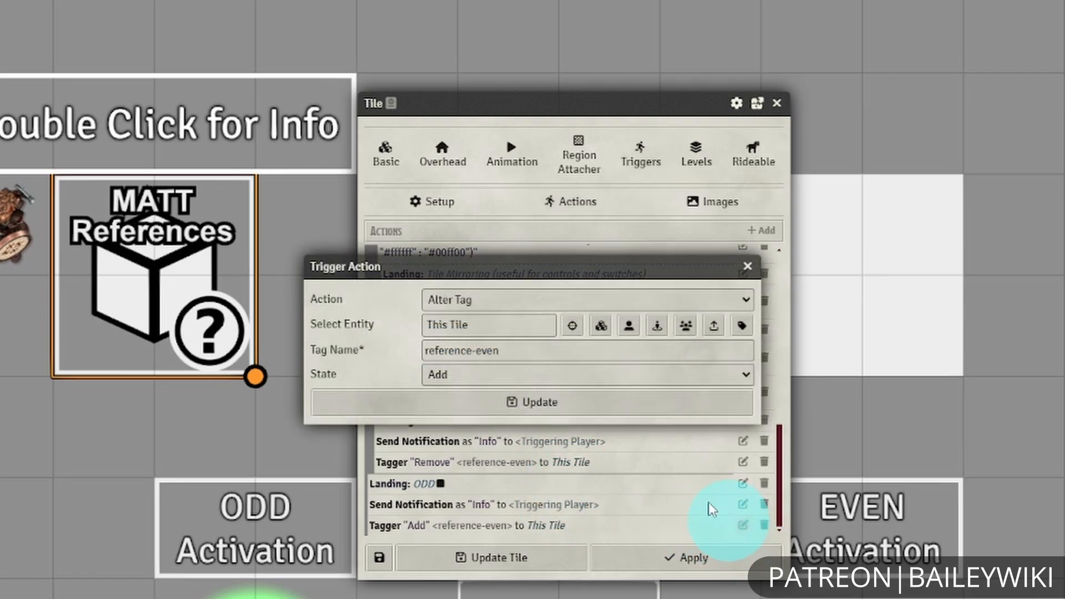
left_click(531, 350)
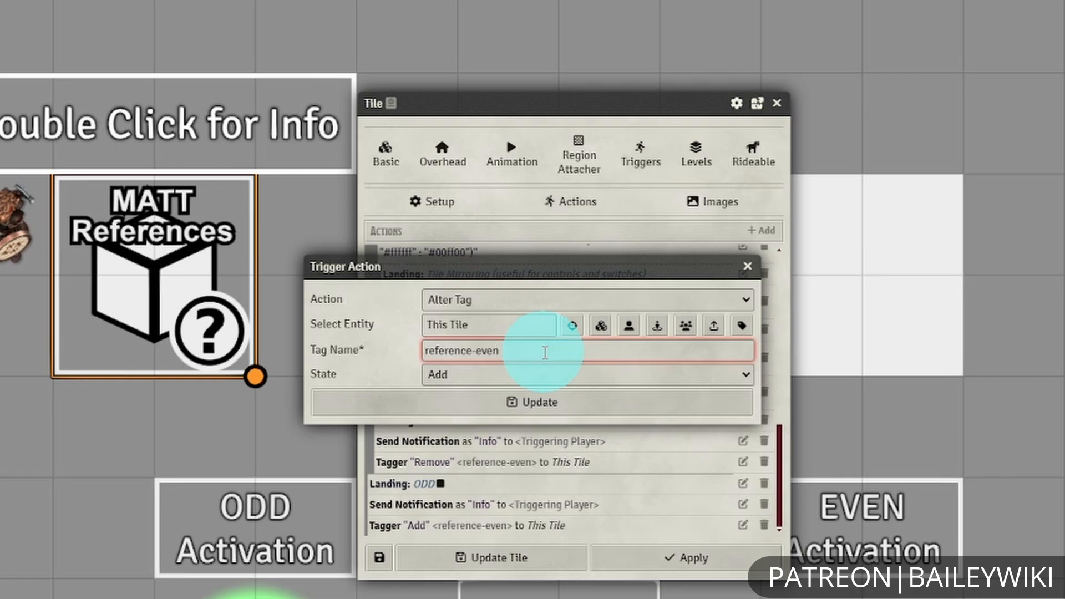
left_click(747, 266)
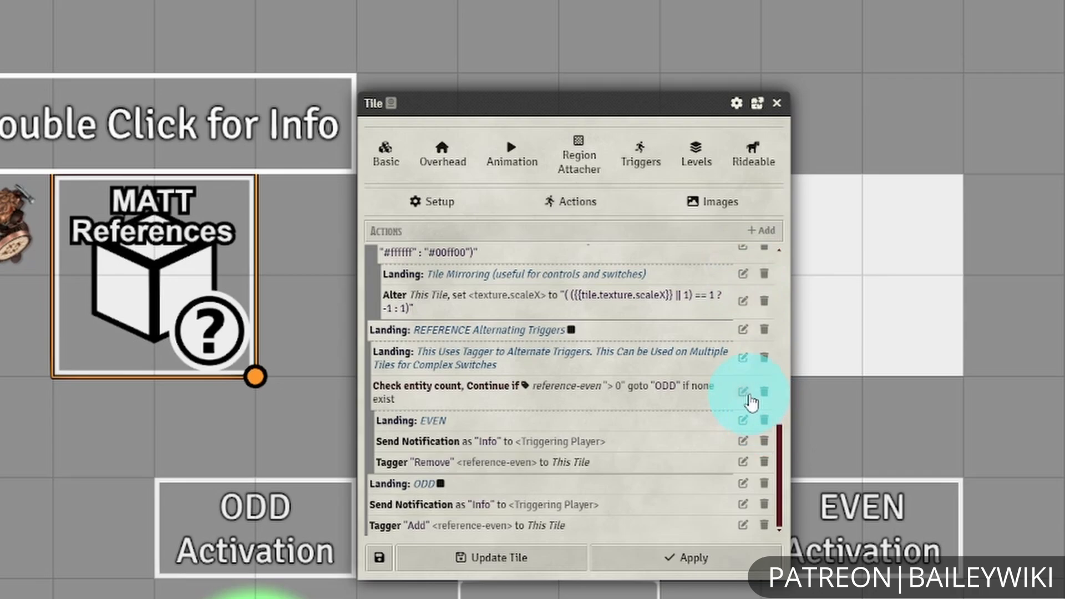
- Recheck the tag settings of the reference-even entity count check, and close the MATT References tile settings
left_click(744, 392)
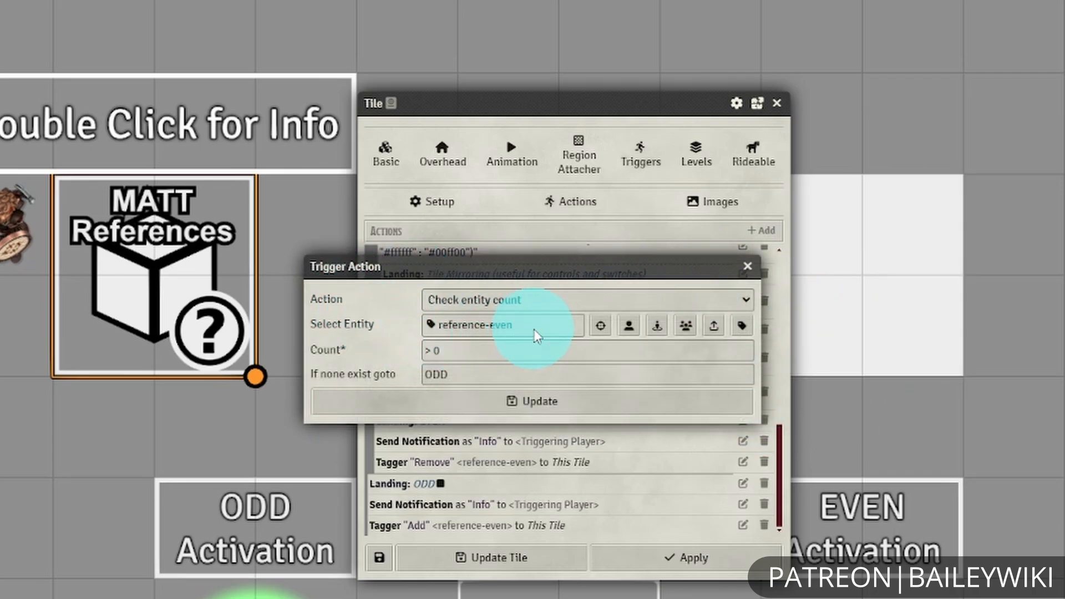
left_click(740, 330)
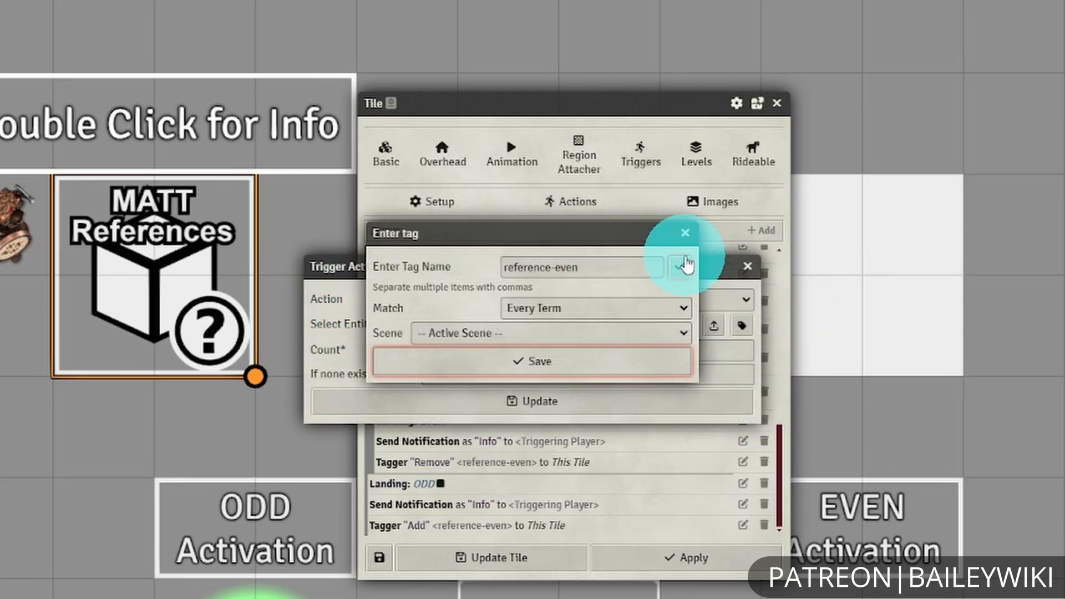
left_click(686, 234)
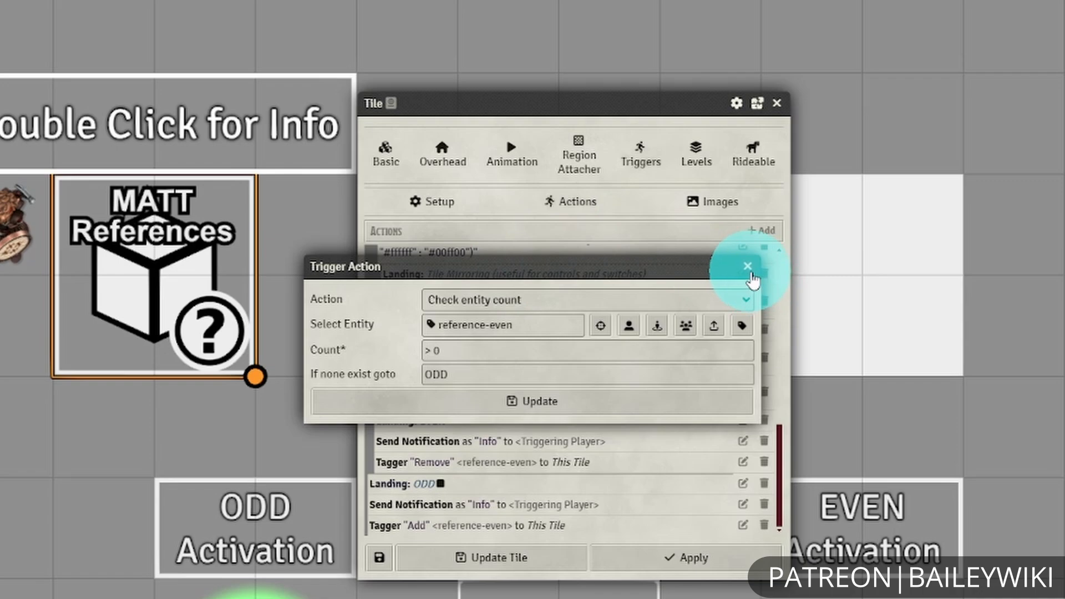
left_click(748, 268)
left_click(777, 104)
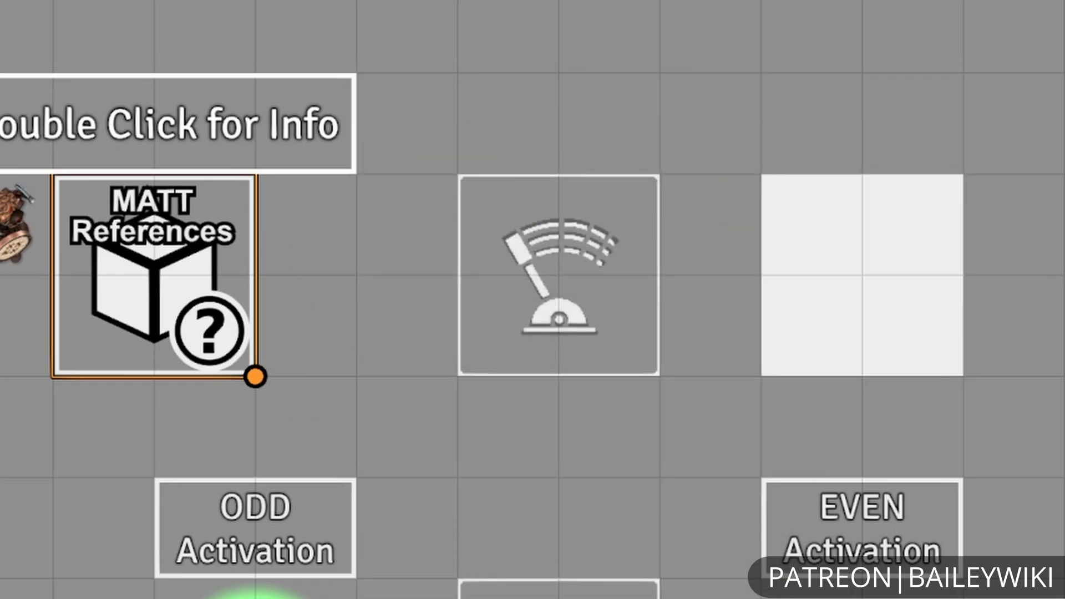
- Trigger the lever tile between the ODD and EVEN Activation labels repeatedly to test its alternating lights
left_click_drag(535, 426, 527, 181)
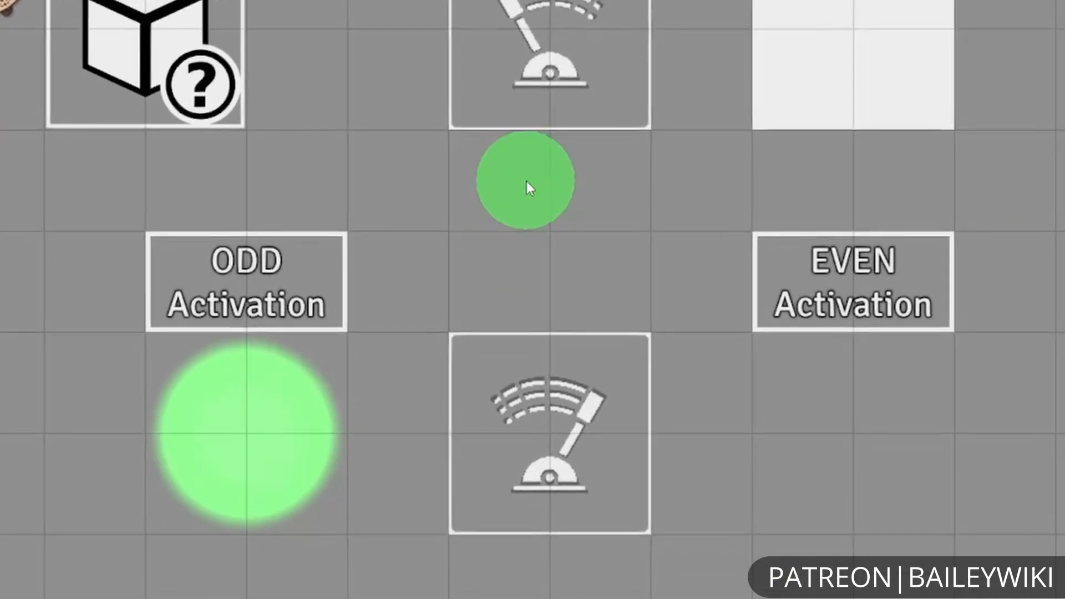
left_click(567, 450)
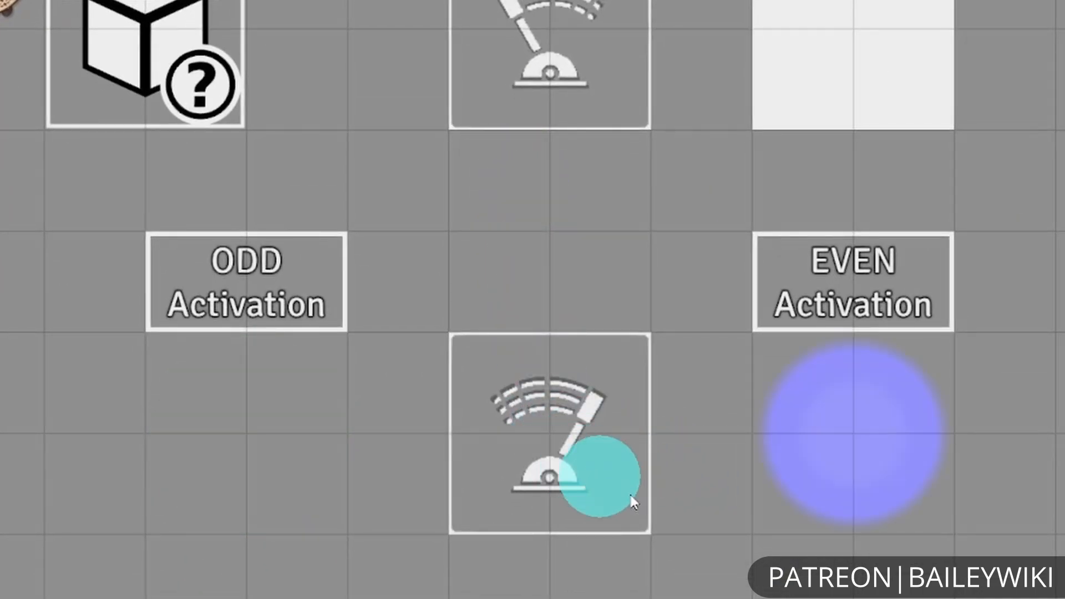
left_click(578, 453)
left_click(574, 454)
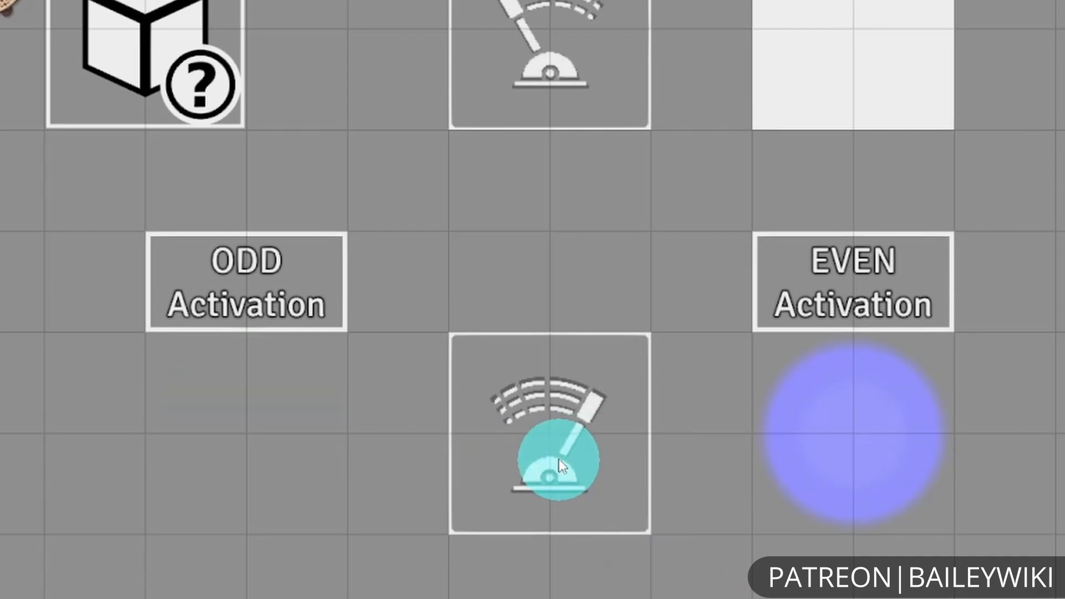
left_click(557, 458)
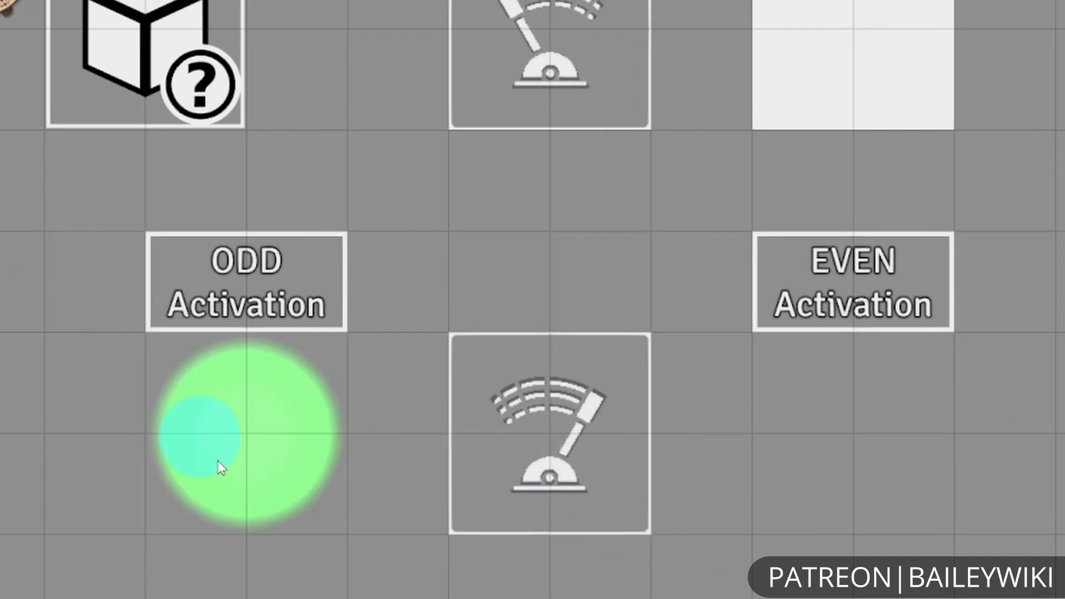
- Open the alternating lever's tile settings and inspect its tag, trigger actions and the demo-even Check entity count action
double_click(540, 432)
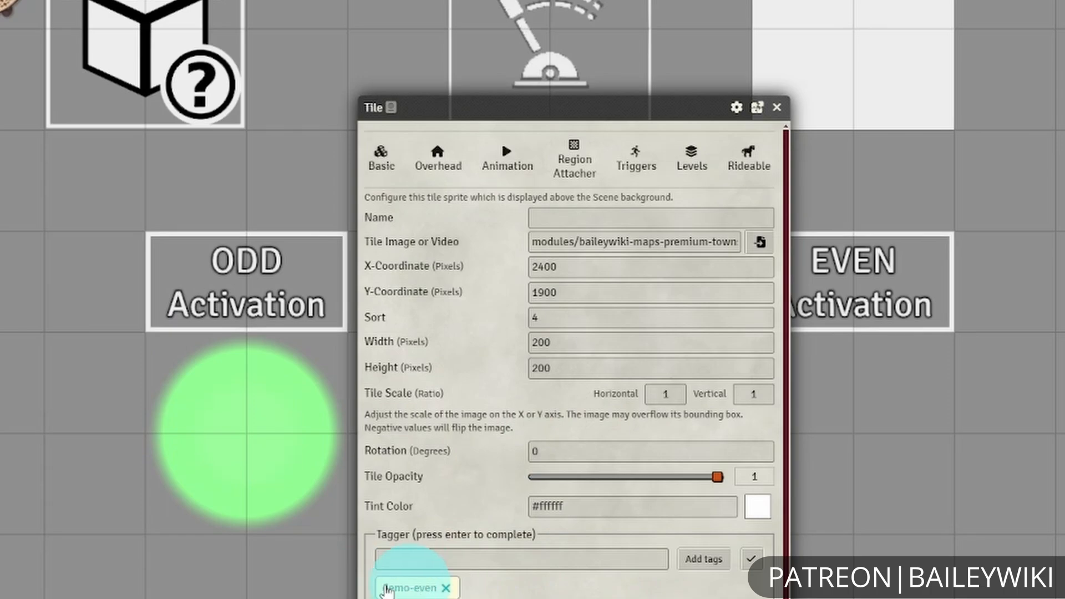
left_click(635, 157)
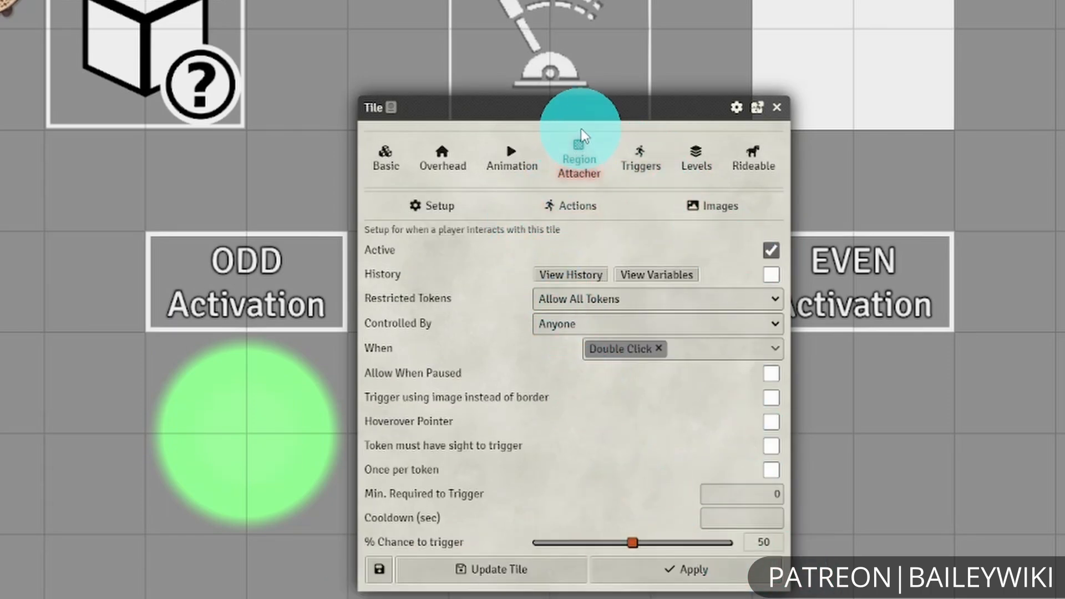
left_click(588, 211)
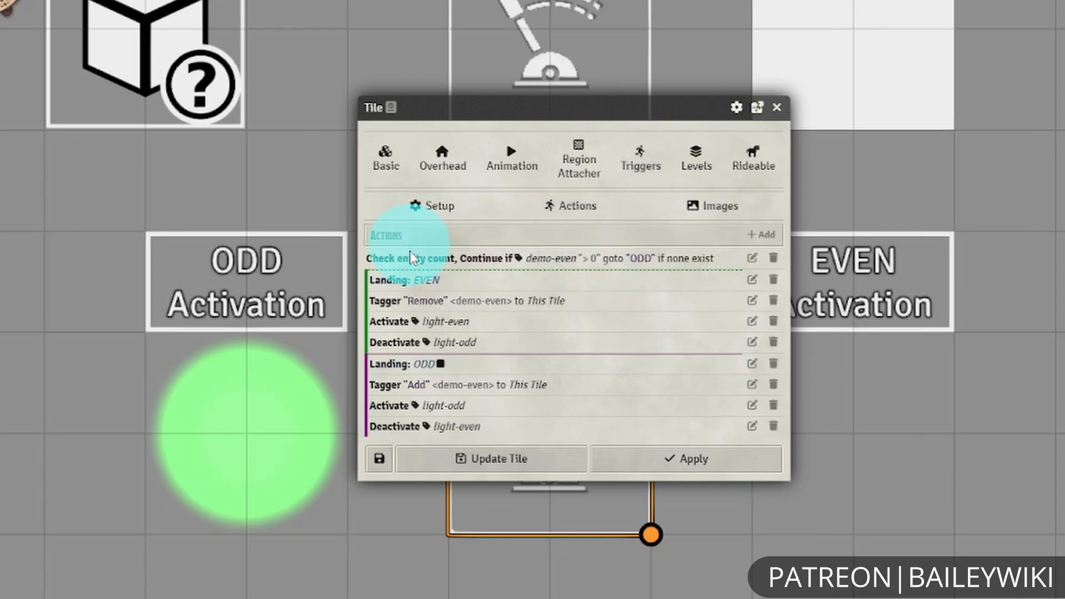
left_click(750, 258)
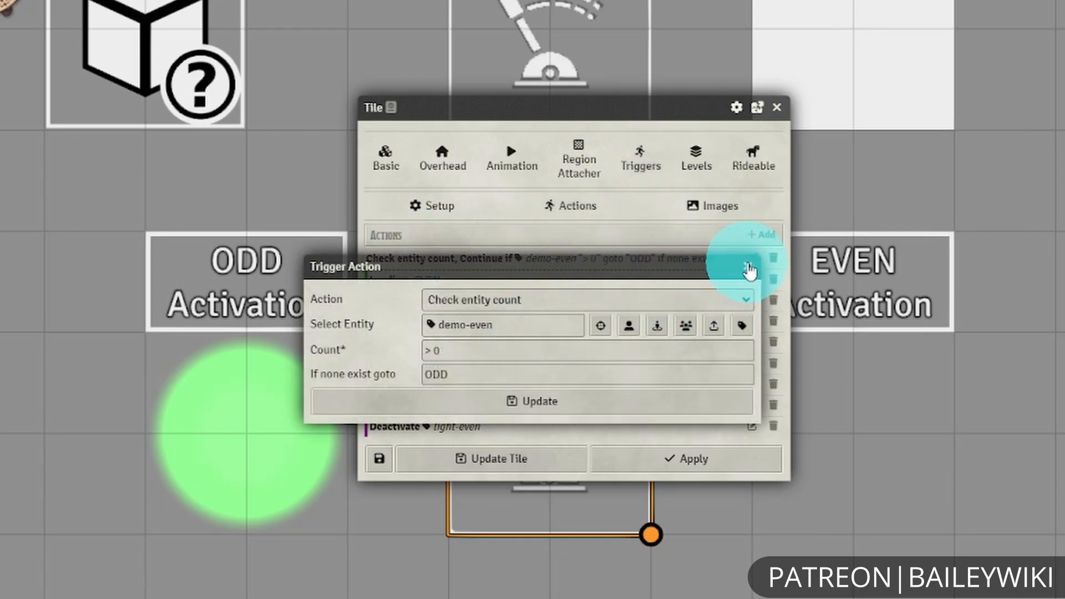
- Close the demo lever tile's configuration and switch on the orrery with the floor lever in the orrery scene
left_click(748, 267)
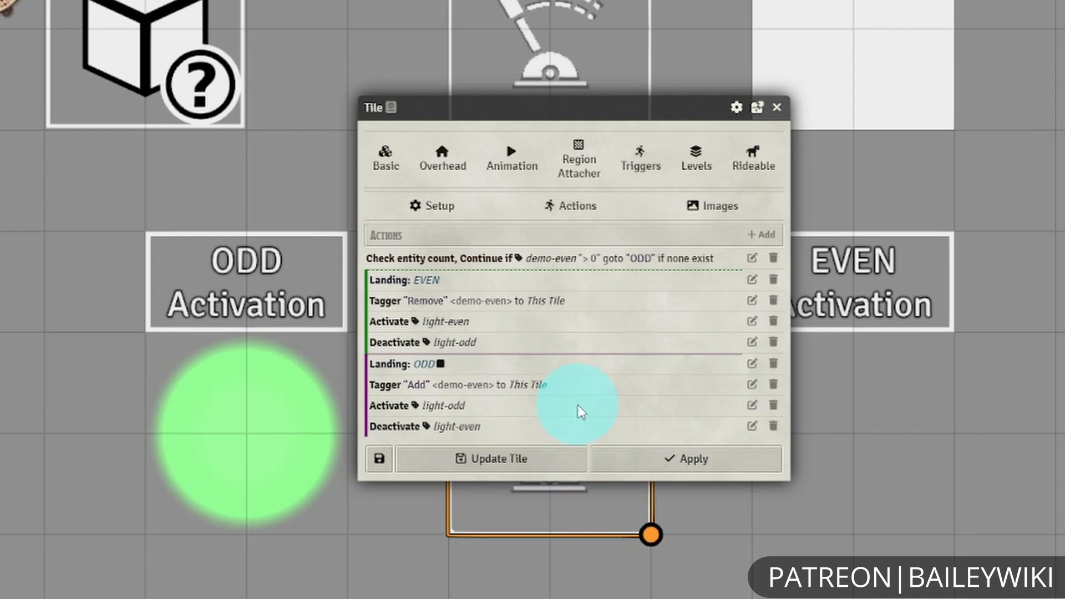
left_click(776, 107)
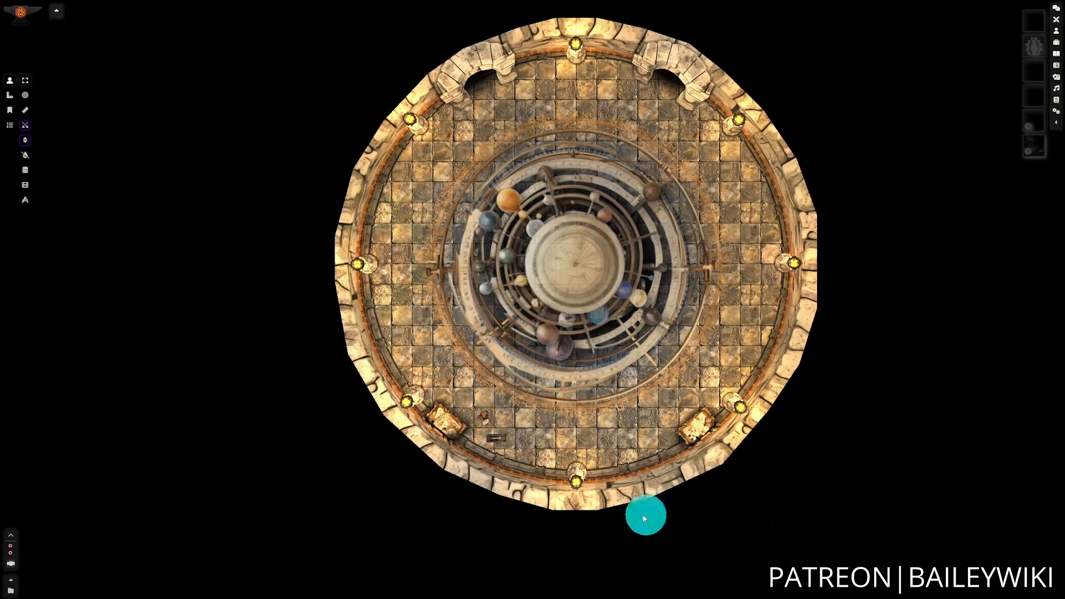
left_click(494, 439)
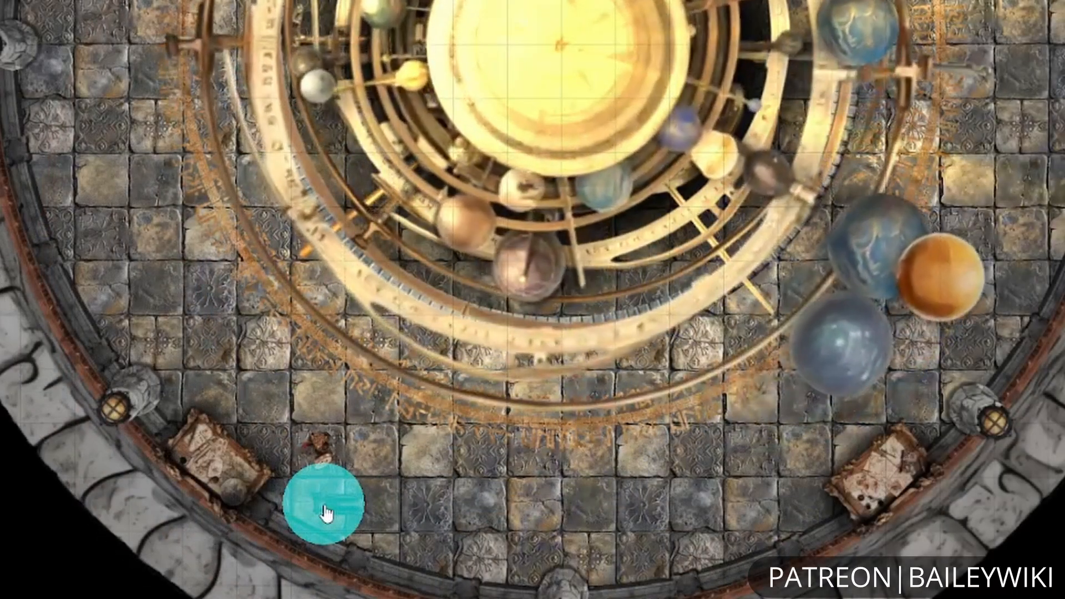
- Examine the orrery lever tile's actions, including the switch-even entity count check and the EVEN and ODD branches
double_click(491, 441)
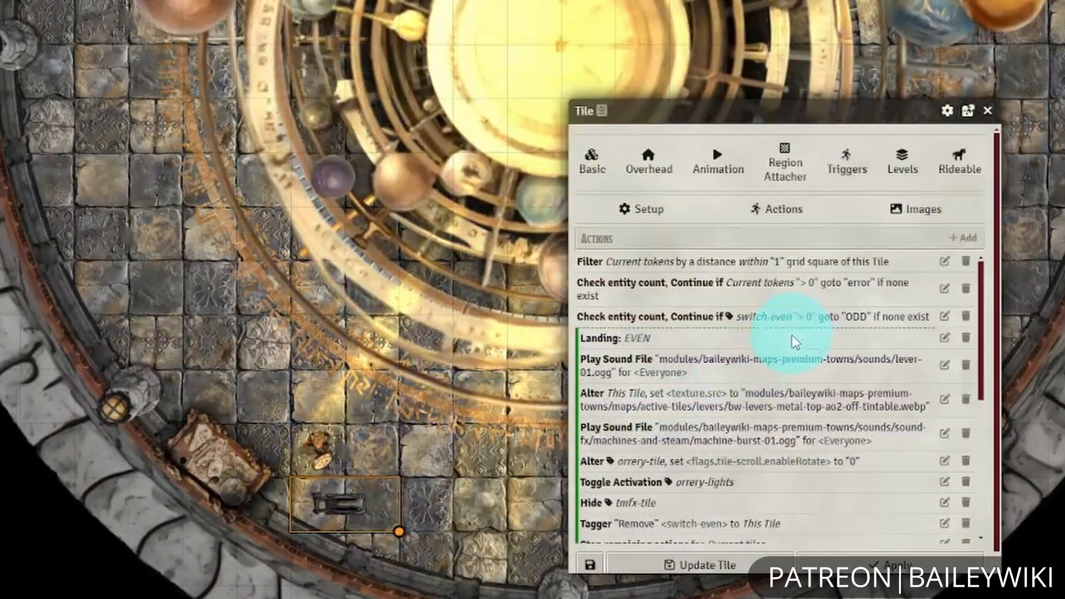
left_click(942, 320)
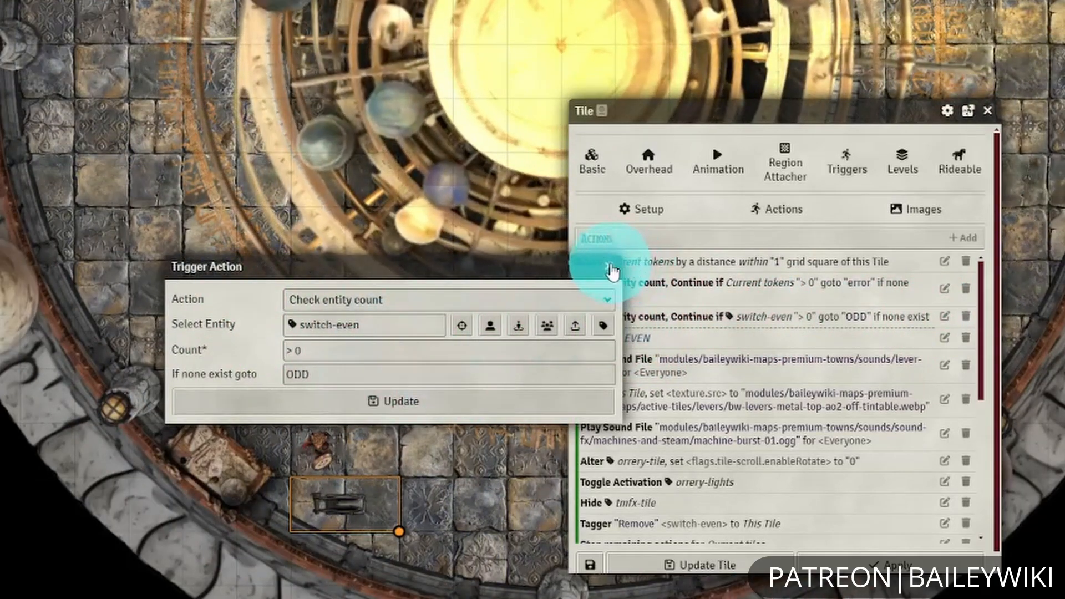
left_click(608, 266)
scroll(818, 419, "down", 5)
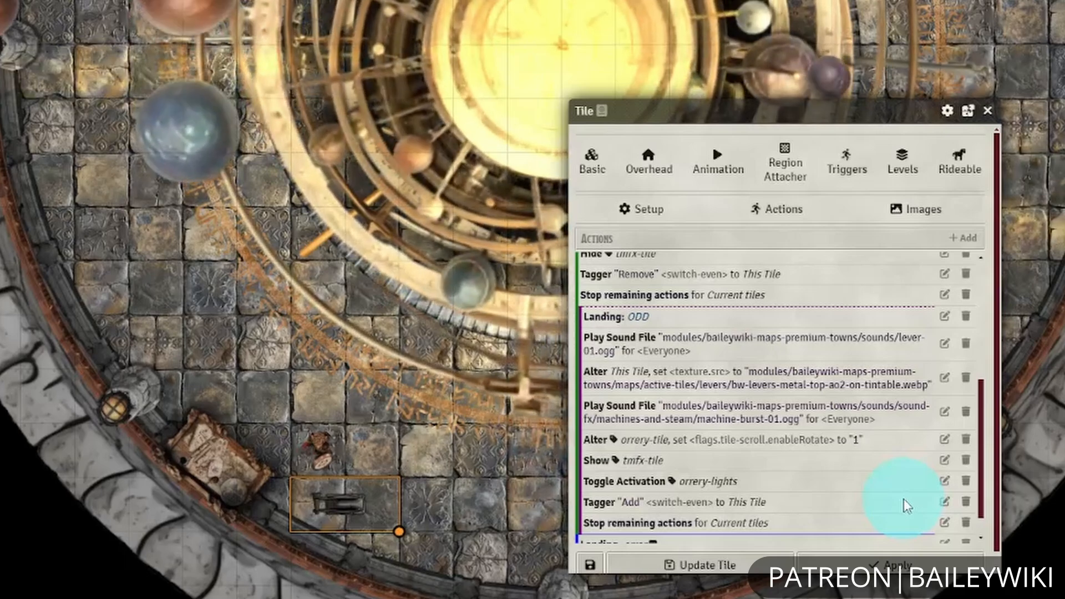
scroll(893, 499, "up", 5)
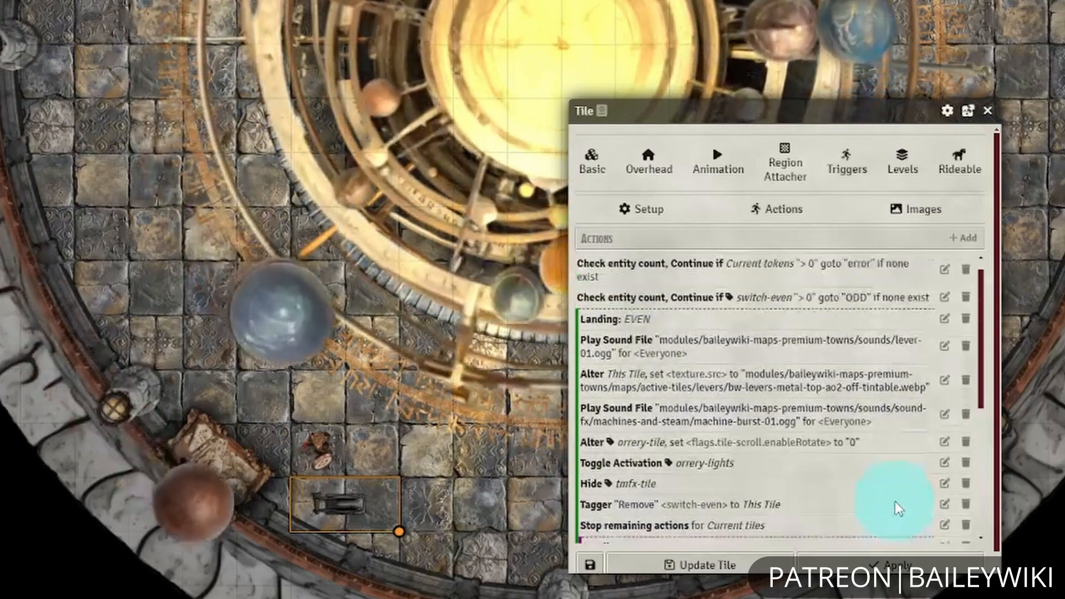
scroll(743, 388, "down", 3)
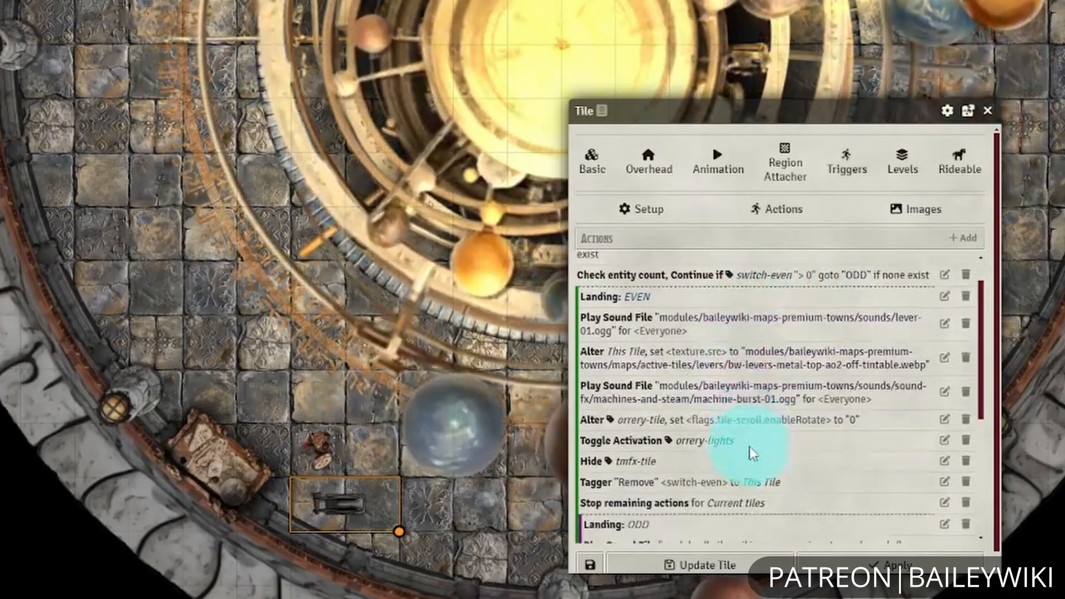
scroll(903, 381, "down", 3)
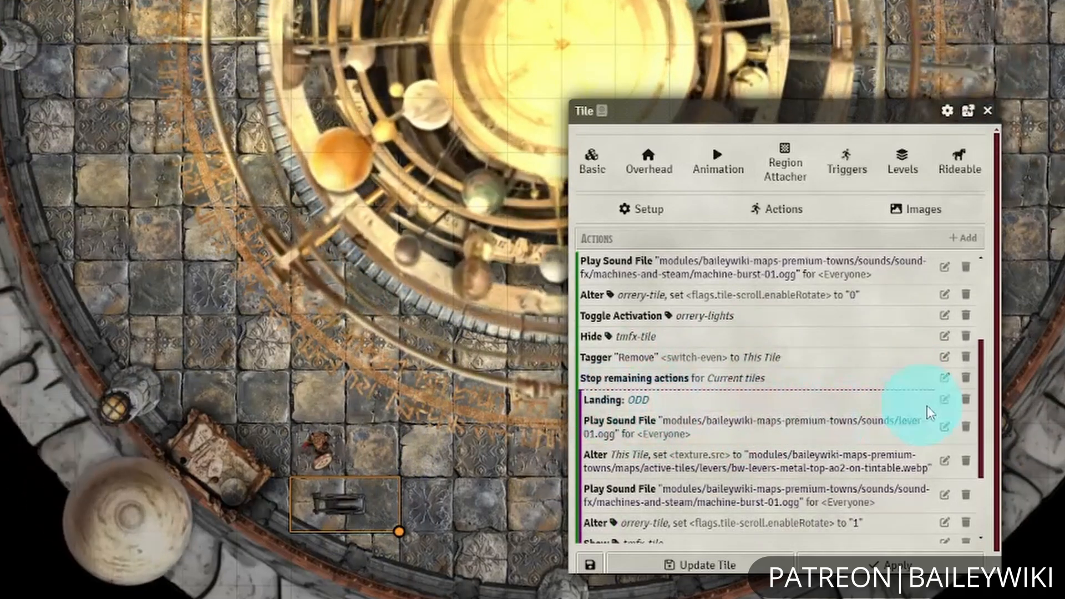
- Inspect the settings of the ODD landing and the "Stop remaining actions" entry just before it
left_click(947, 404)
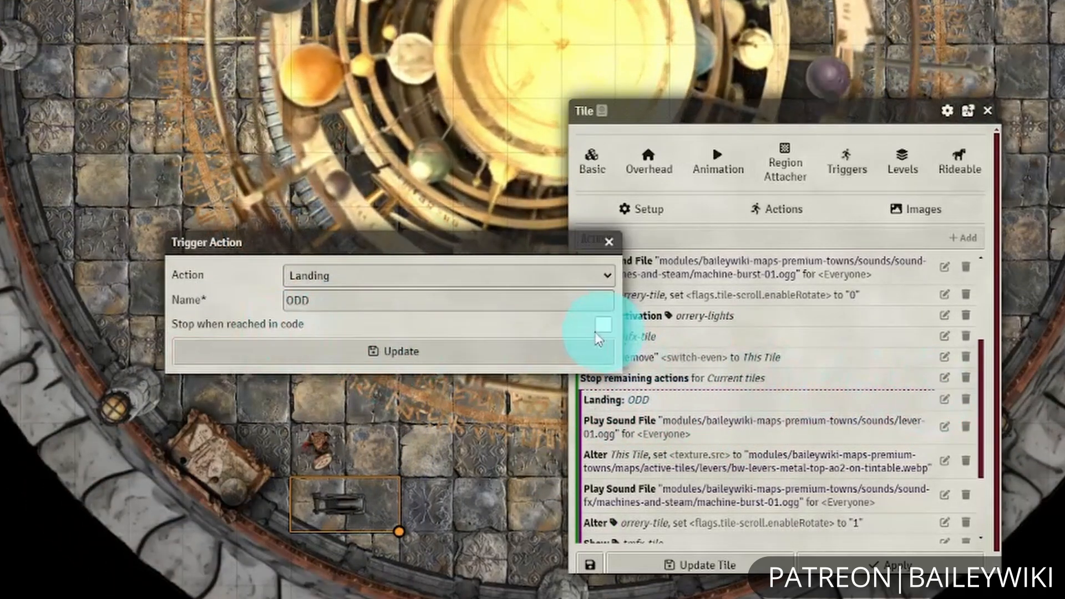
left_click(609, 242)
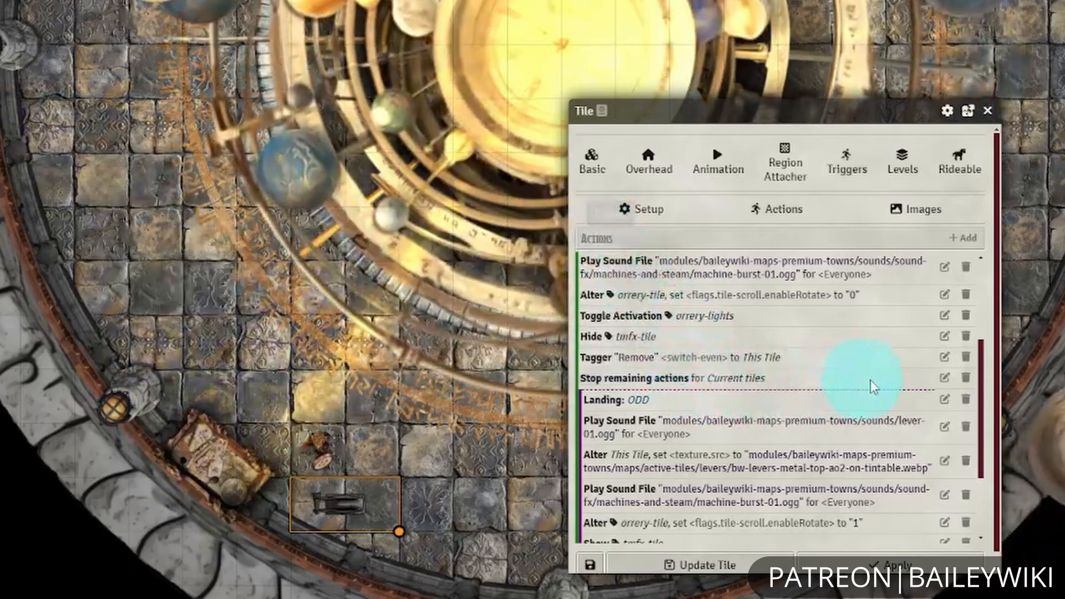
left_click(944, 379)
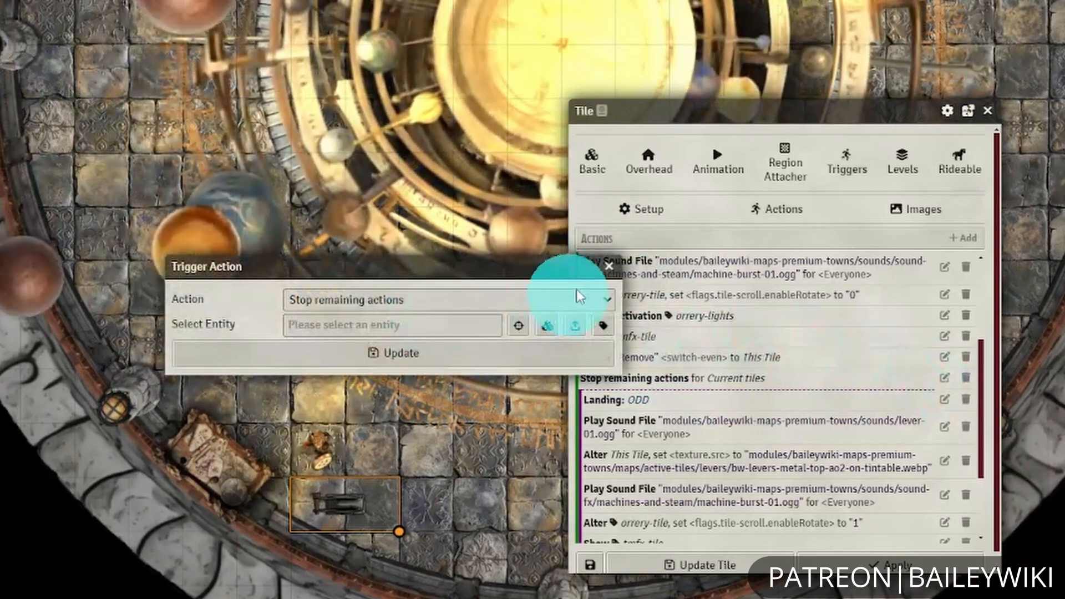
left_click(609, 266)
scroll(808, 419, "up", 5)
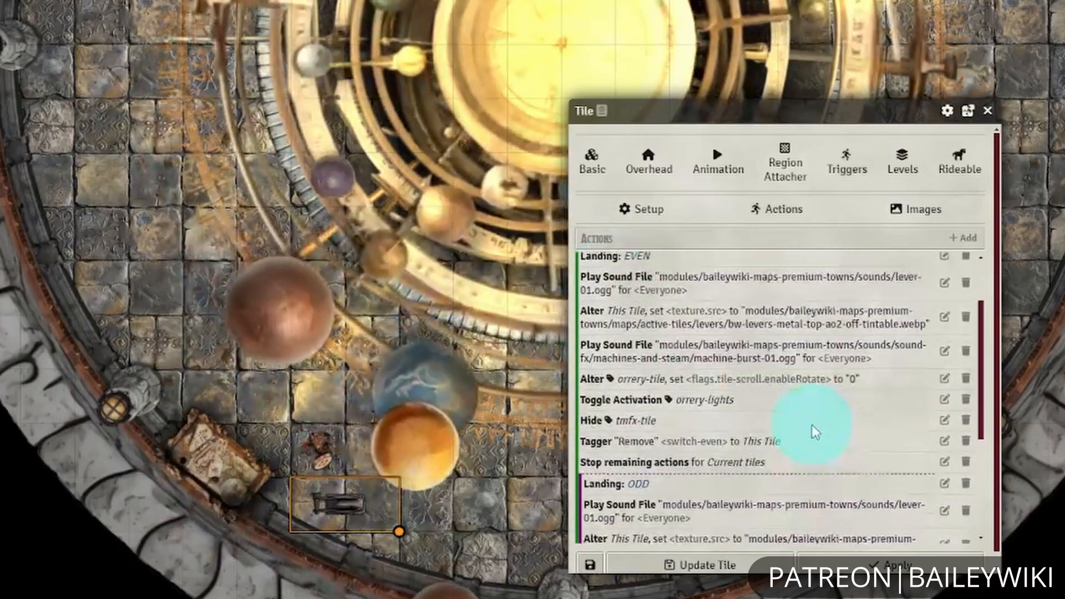
scroll(689, 452, "down", 3)
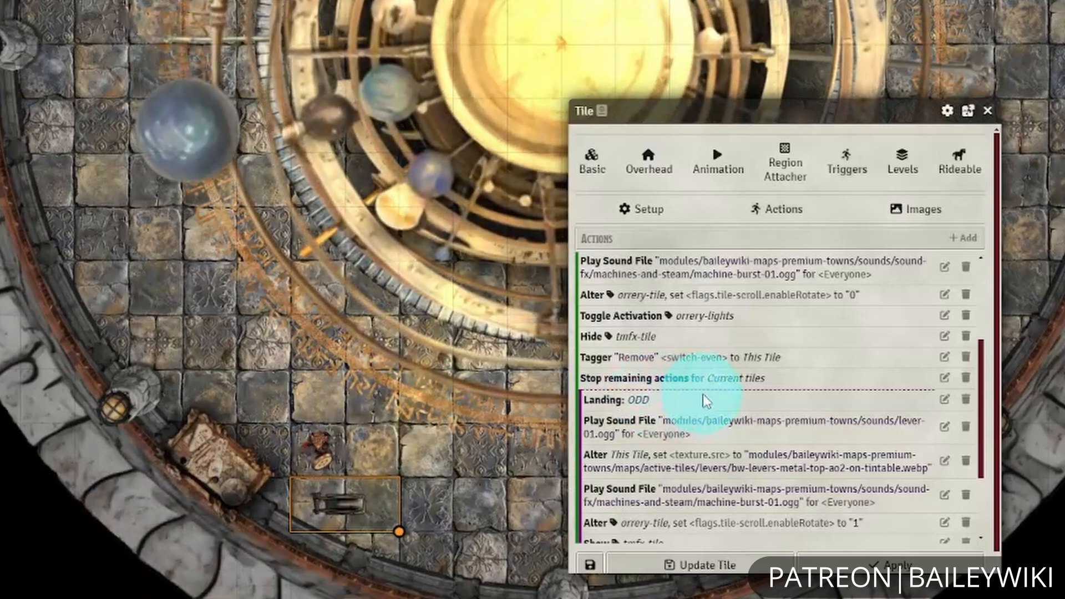
- Replace the "Stop remaining actions" entry before the ODD landing by enabling "Stop when reached in code" on that landing, and save the tile
left_click(965, 377)
left_click(953, 378)
left_click(603, 324)
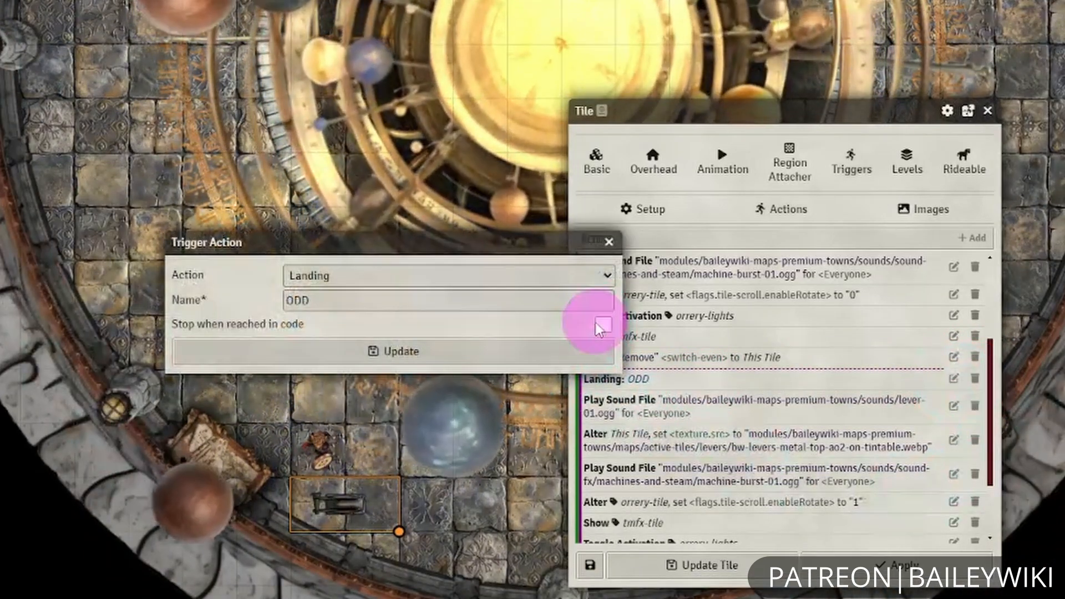
left_click(440, 351)
left_click(702, 564)
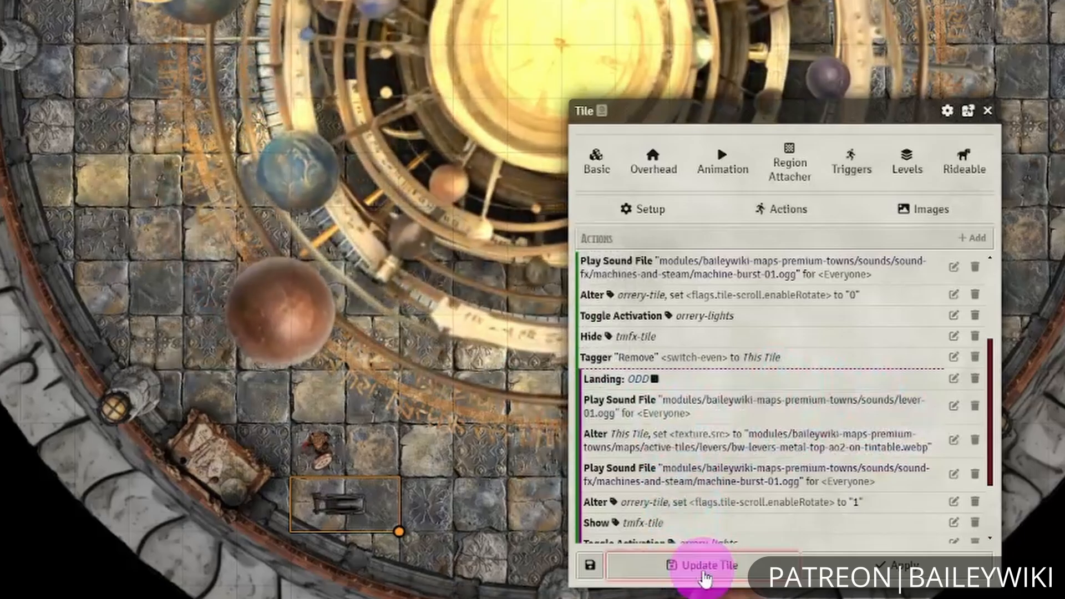
- Reopen the orrery lever tile and review its action flow from the distance filter through the EVEN, ODD and error landings
double_click(331, 528)
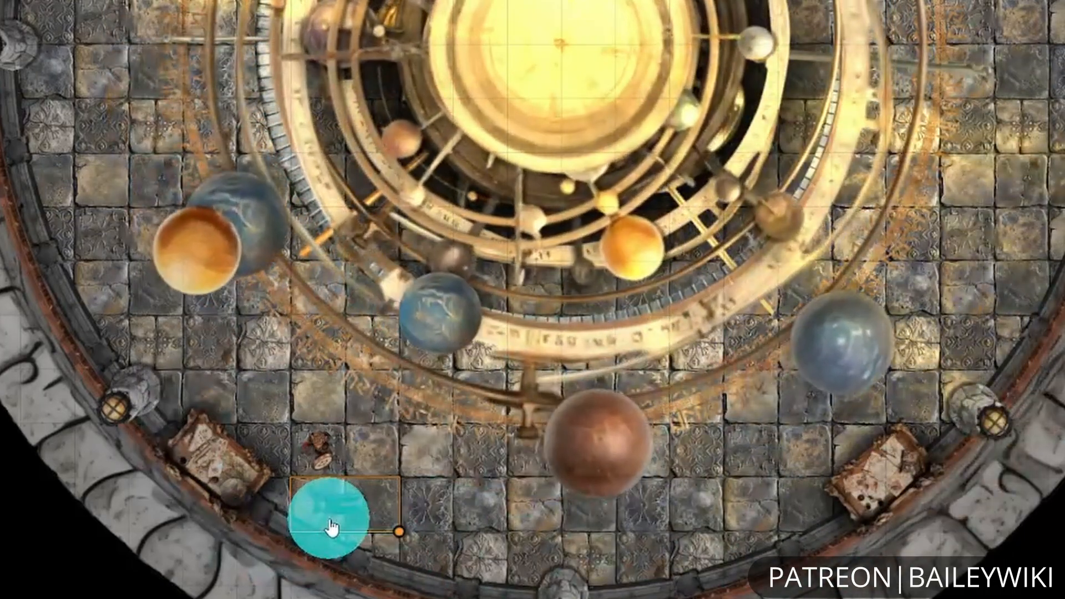
scroll(938, 444, "down", 3)
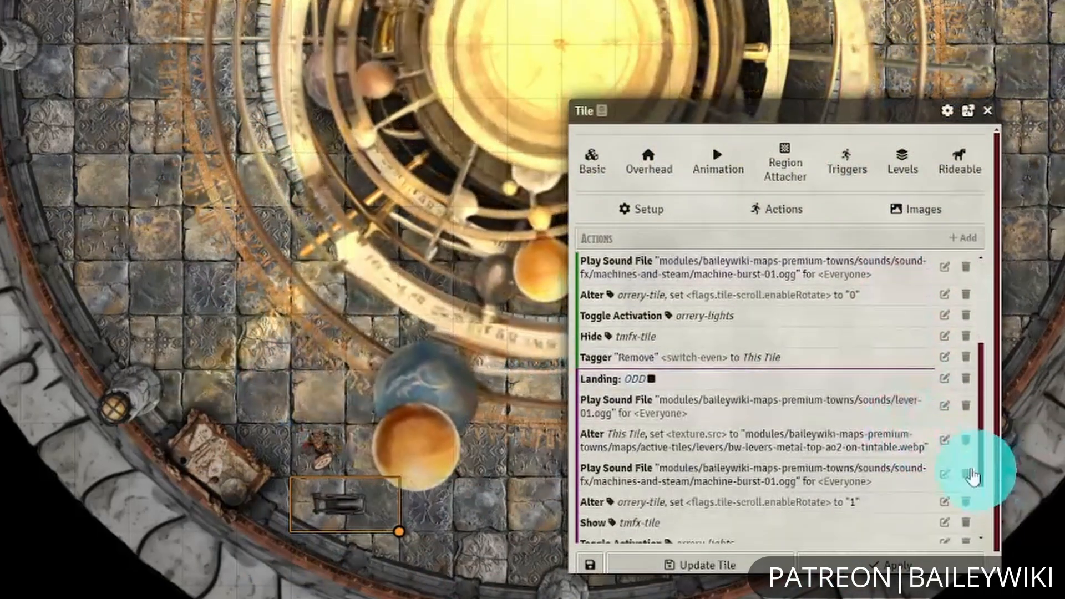
scroll(832, 440, "up", 3)
scroll(835, 446, "up", 3)
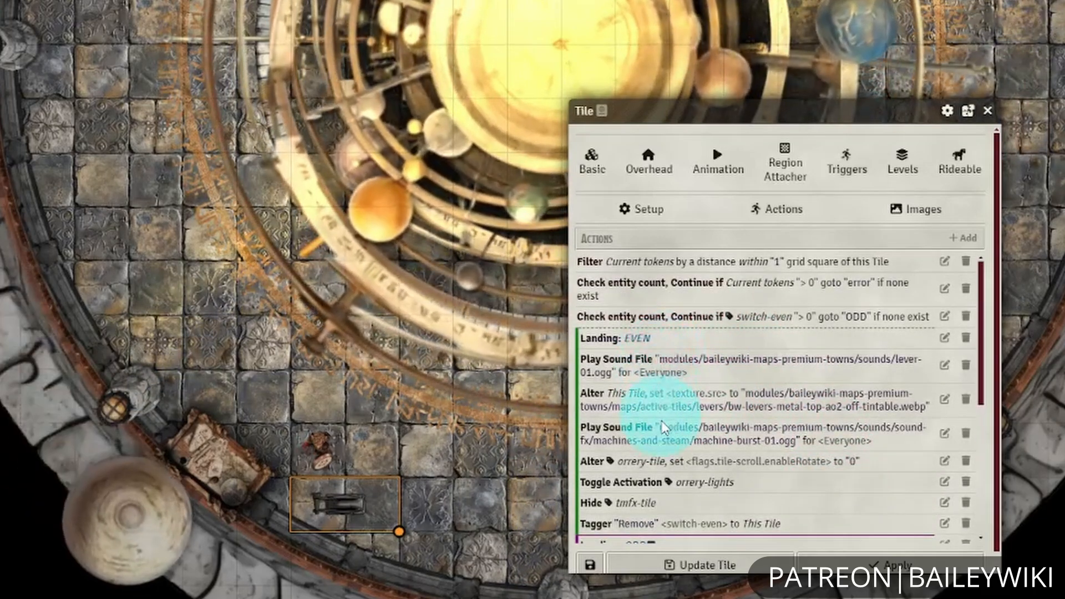
scroll(674, 481, "down", 3)
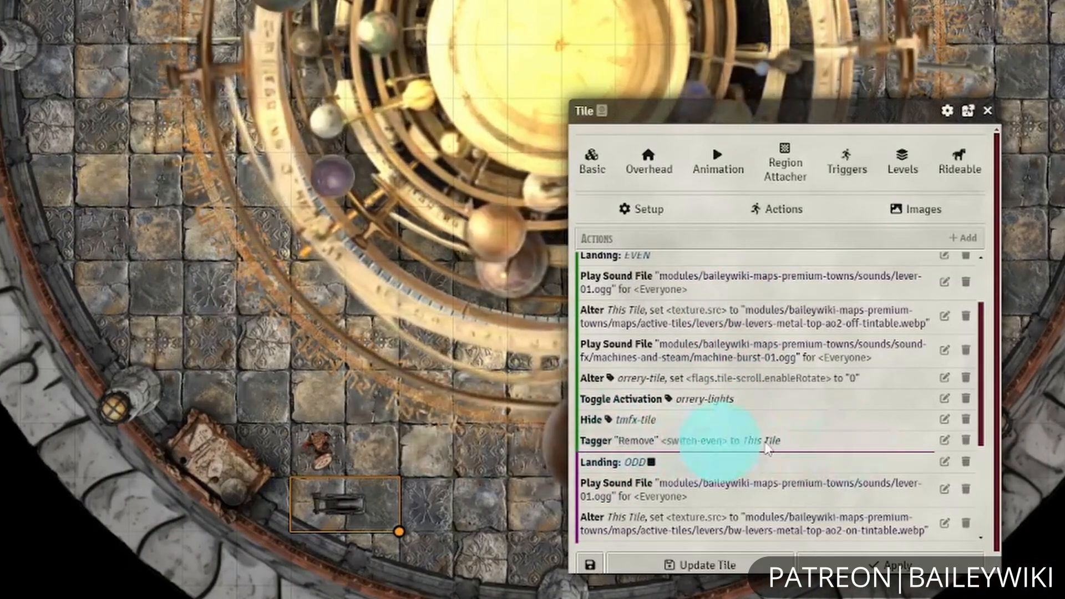
scroll(775, 452, "down", 2)
scroll(678, 274, "up", 2)
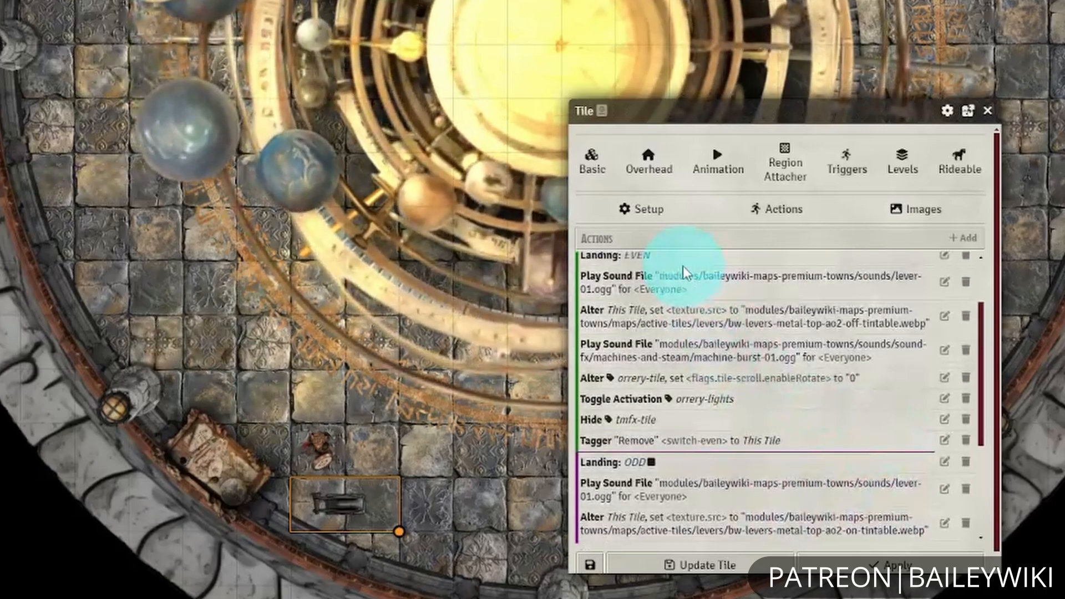
scroll(796, 456, "down", 4)
scroll(798, 456, "down", 2)
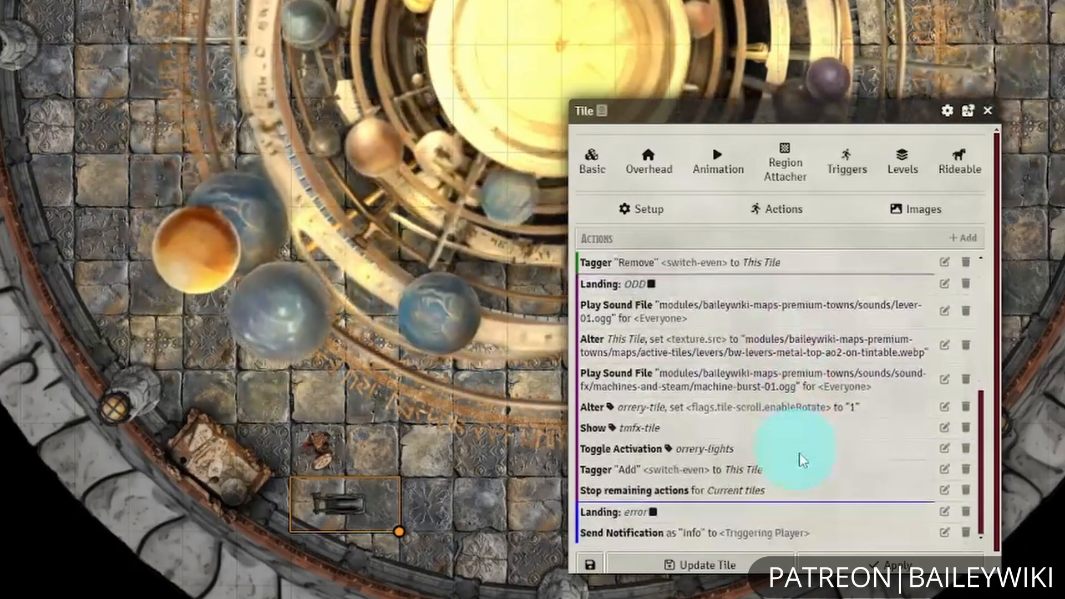
scroll(898, 440, "up", 5)
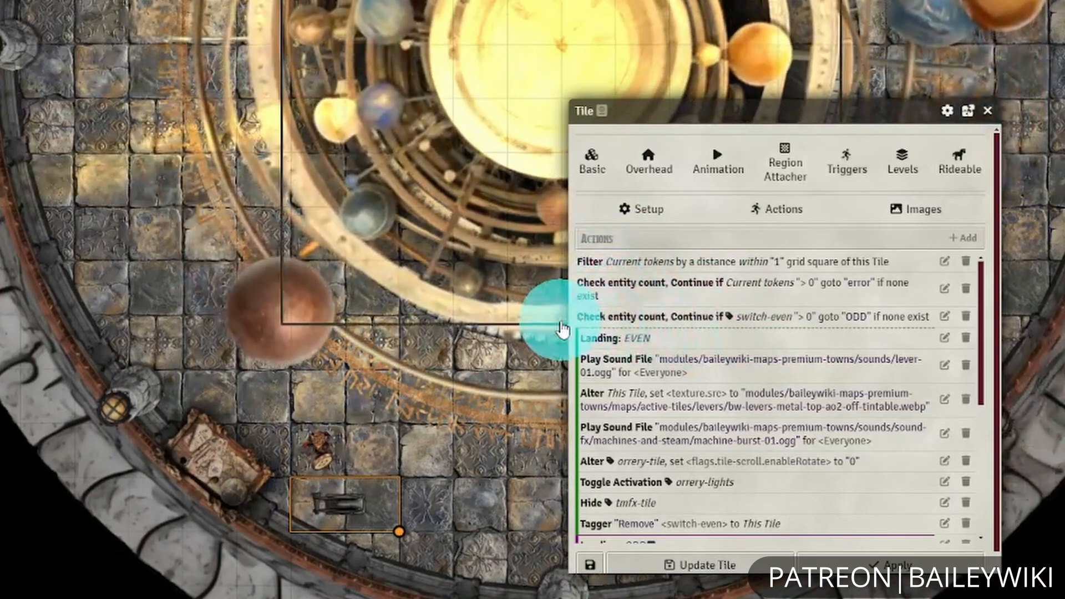
scroll(767, 504, "down", 5)
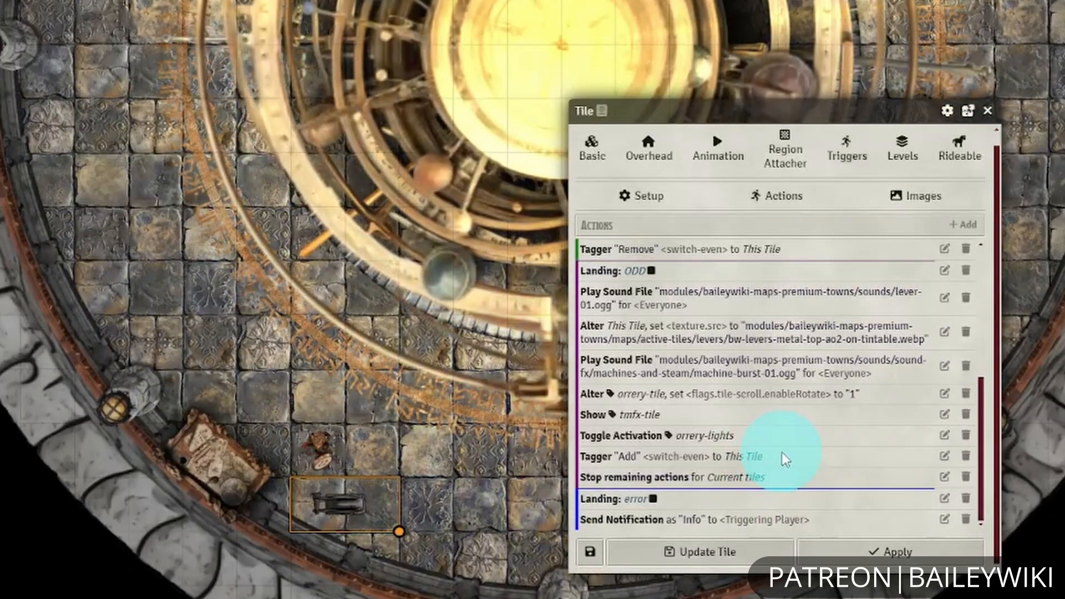
scroll(785, 459, "up", 5)
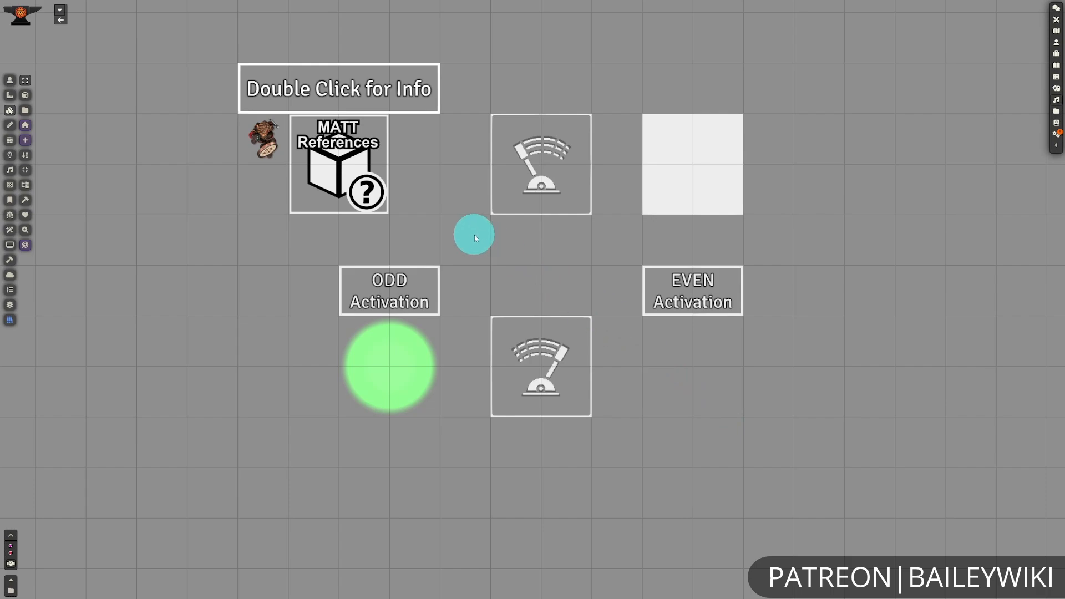
- Open the MATT References tile and examine the reference-even entity count check under REFERENCE Alternating Triggers
double_click(362, 181)
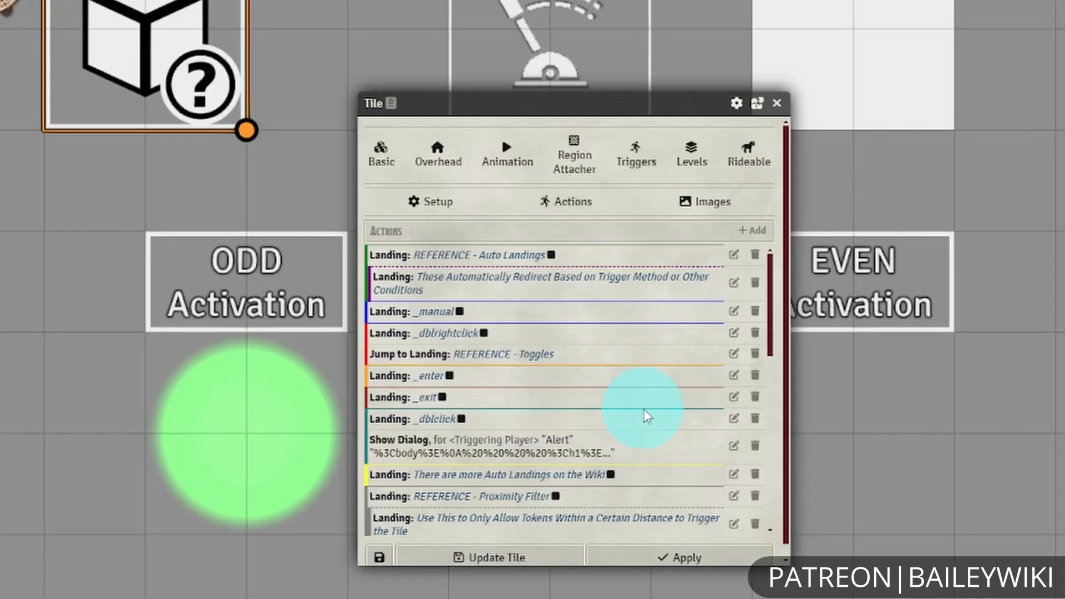
scroll(652, 403, "down", 10)
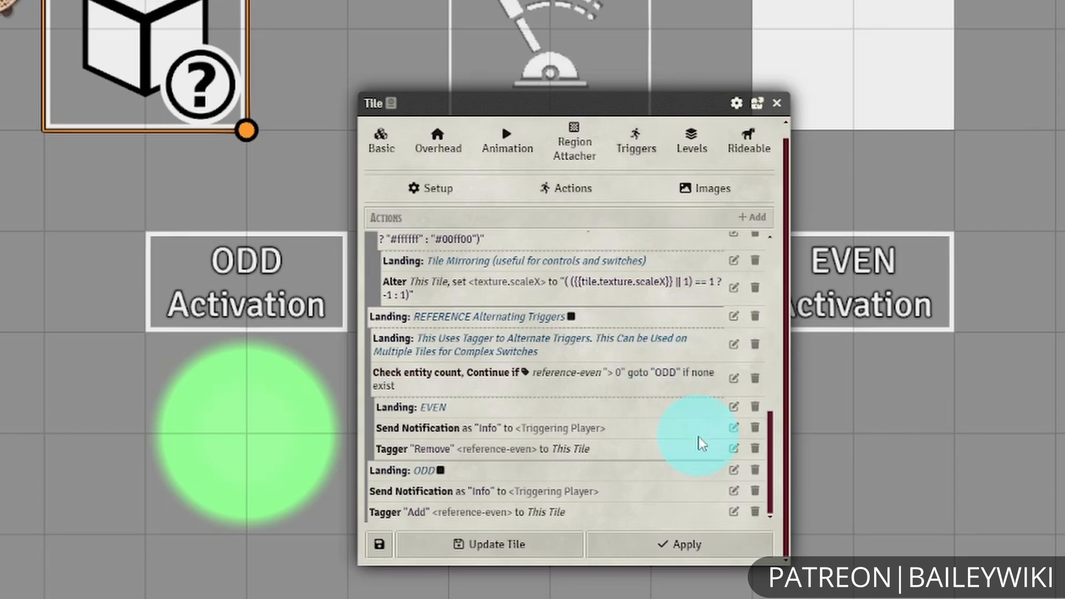
left_click(734, 379)
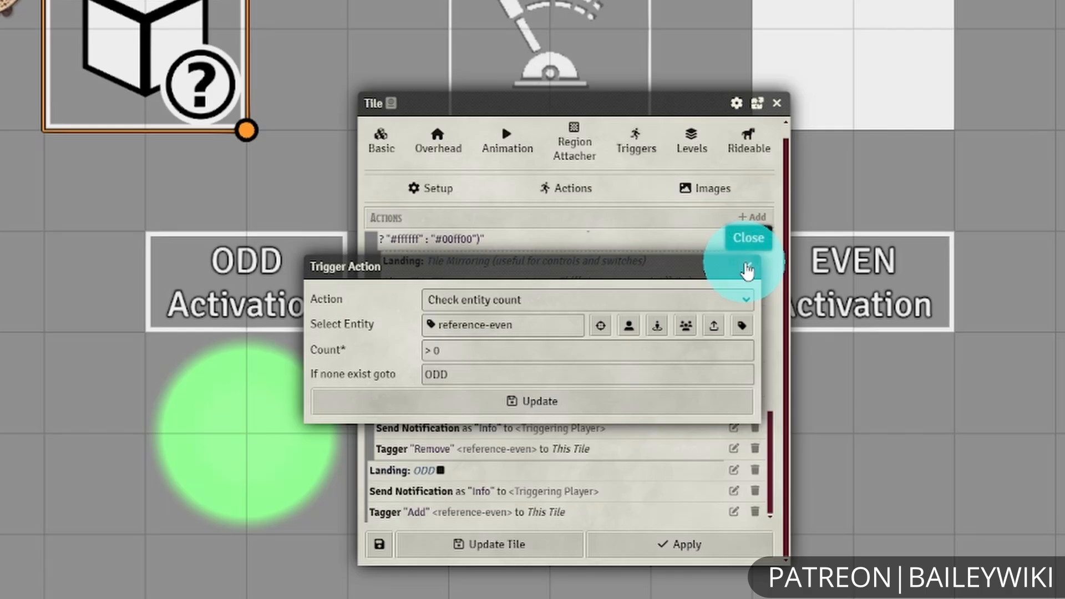
left_click(748, 271)
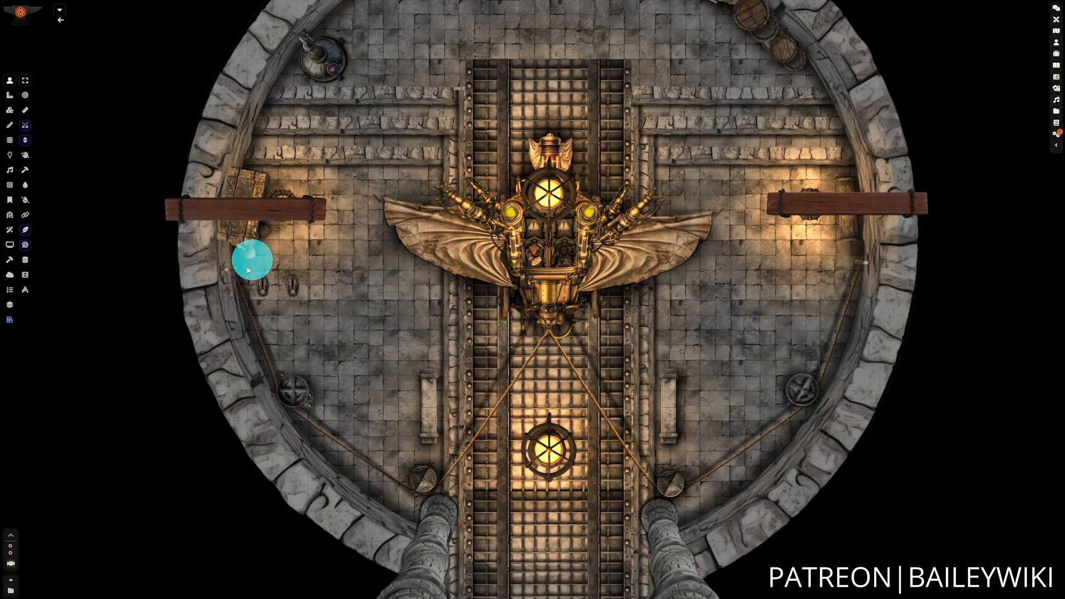
- Open the hangar doors with their floor lever, trigger the adjacent airship lever and decline the launch
scroll(458, 325, "down", 3)
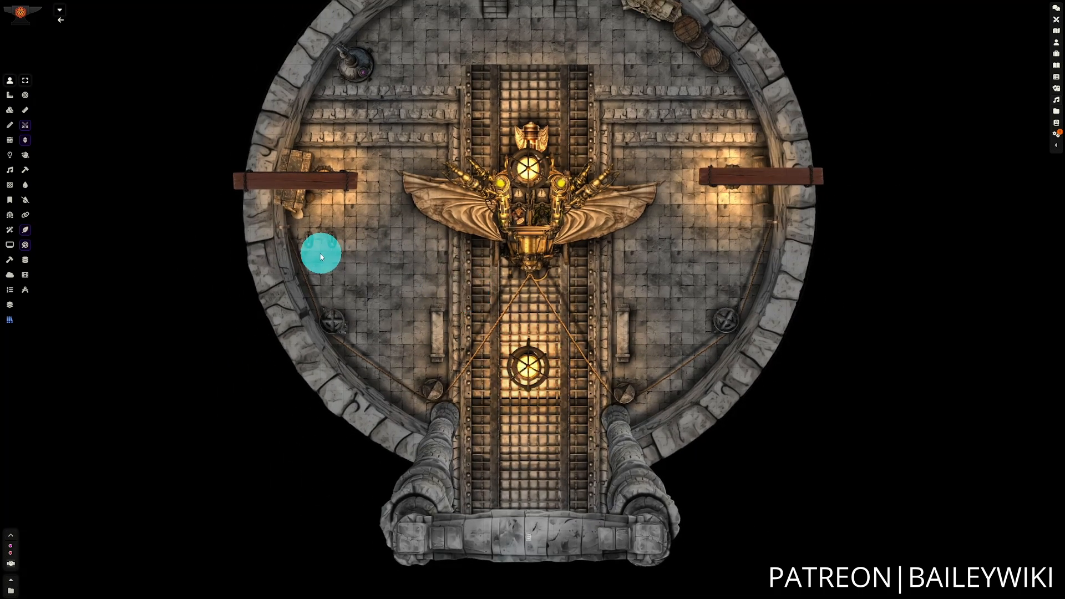
left_click(307, 240)
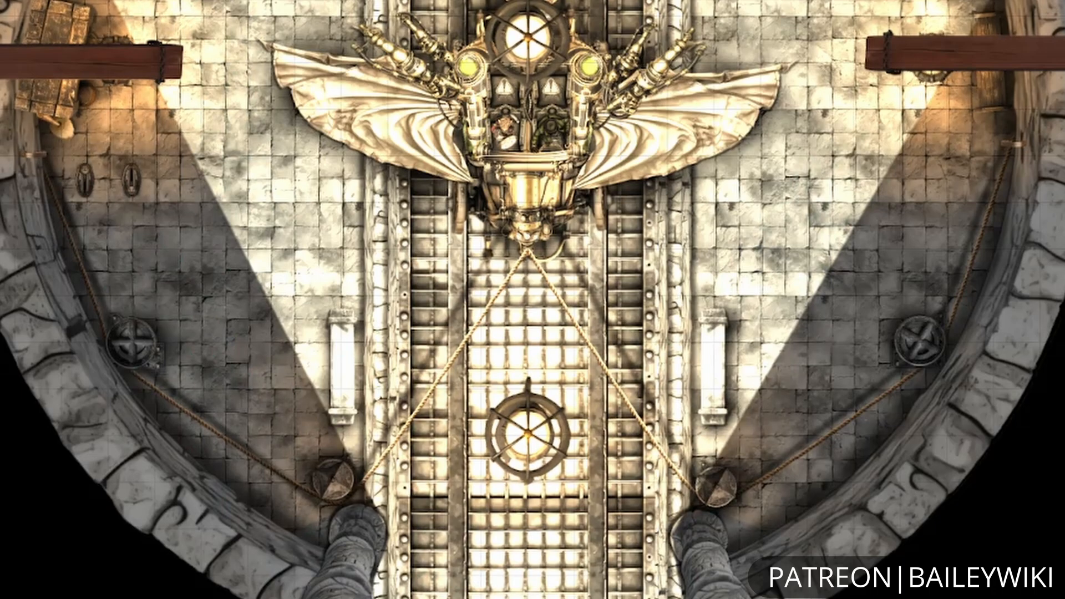
left_click(131, 178)
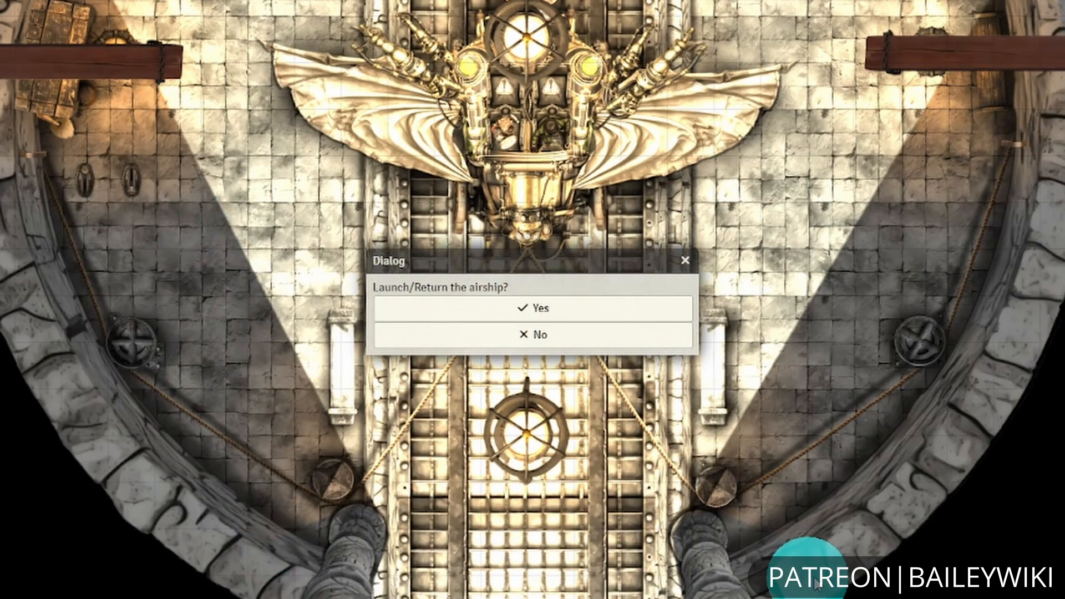
left_click(629, 336)
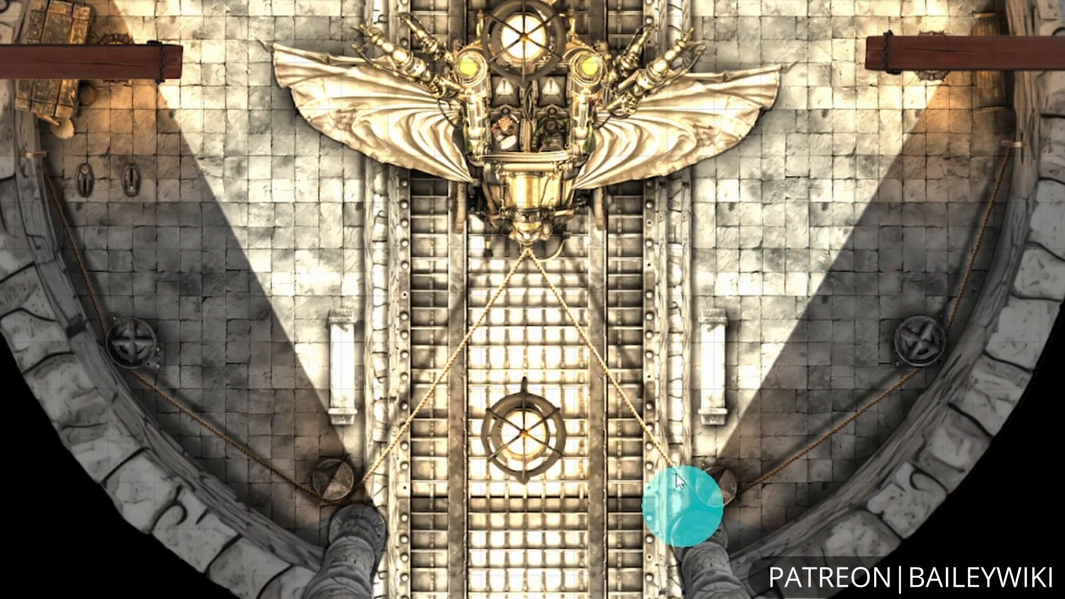
- Close the hangar doors and try the airship launch lever again
left_click(152, 192)
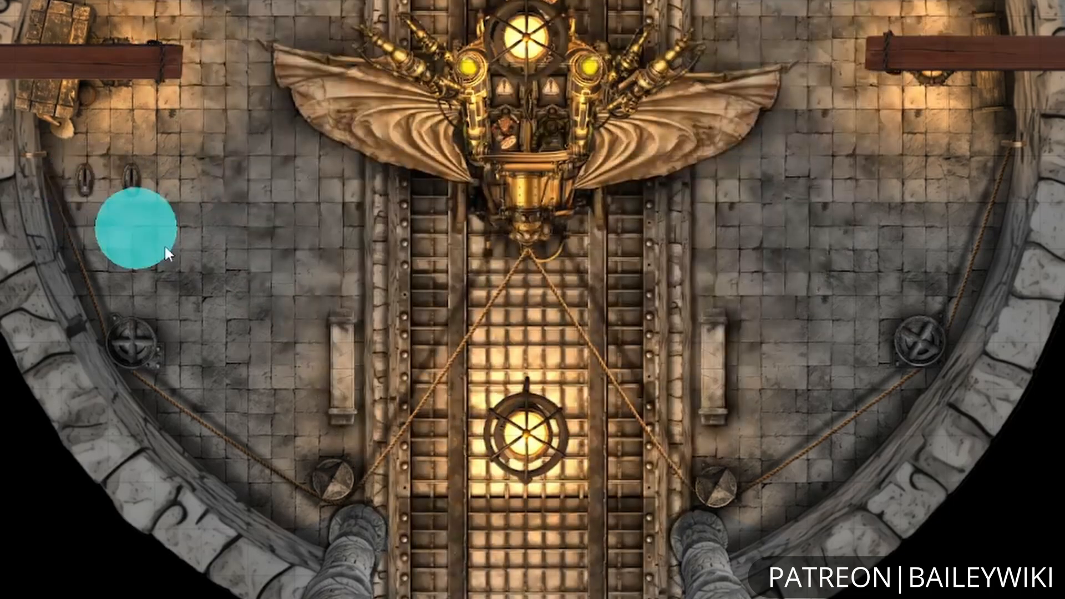
left_click(130, 180)
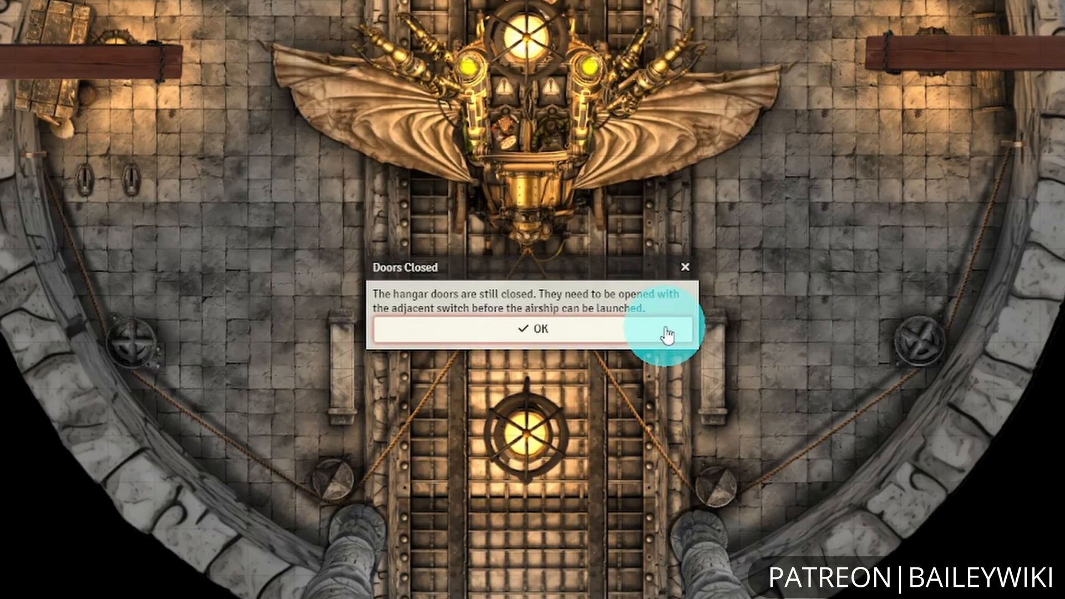
- Dismiss the closed-doors alert, open the hangar doors with their floor lever and confirm the airship launch
left_click(668, 334)
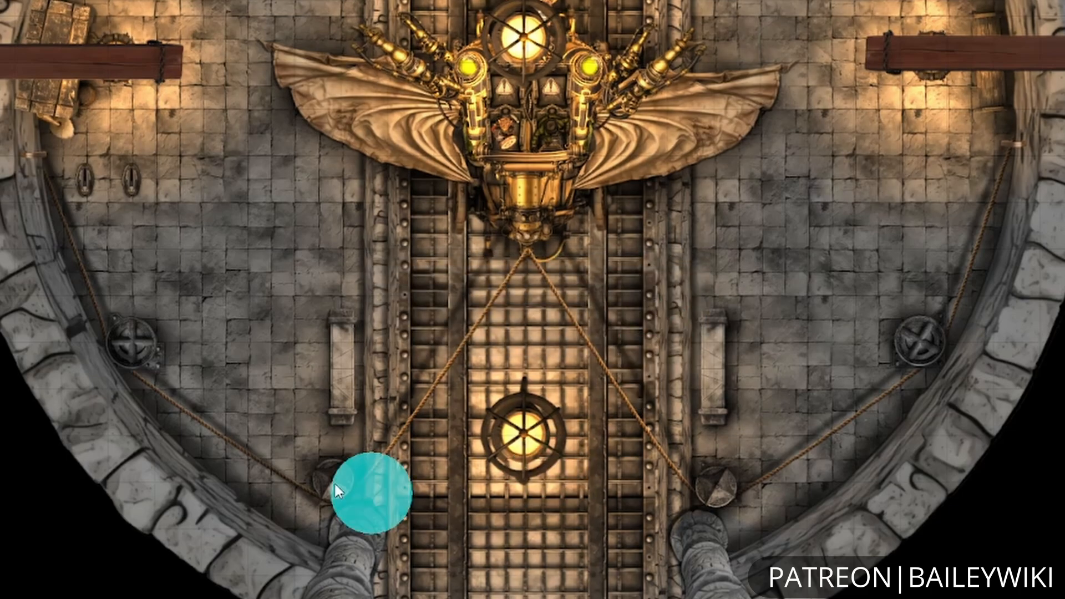
left_click(85, 177)
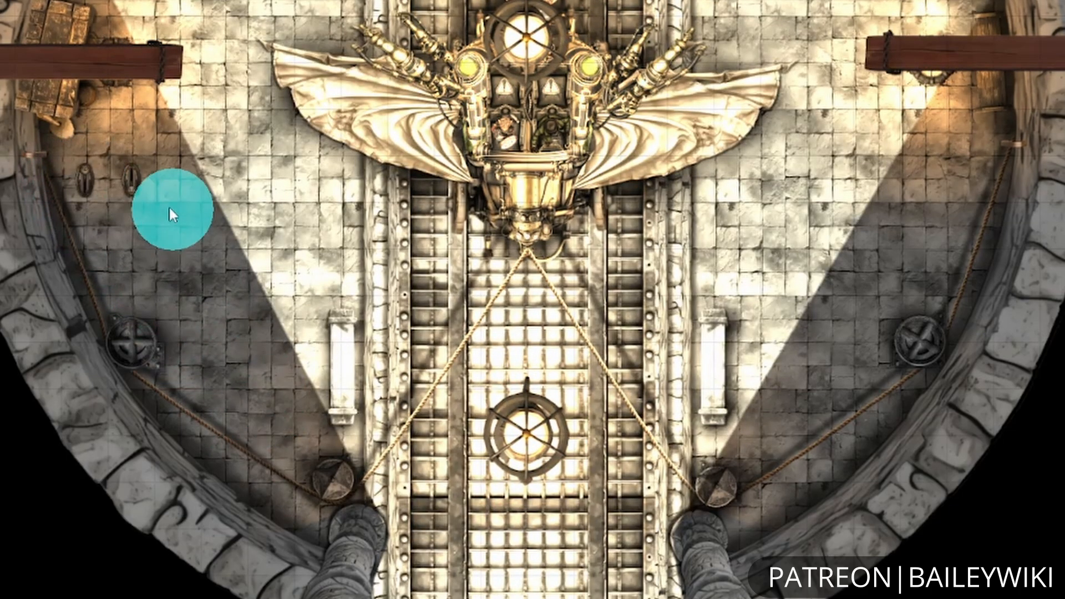
left_click(133, 187)
left_click(542, 309)
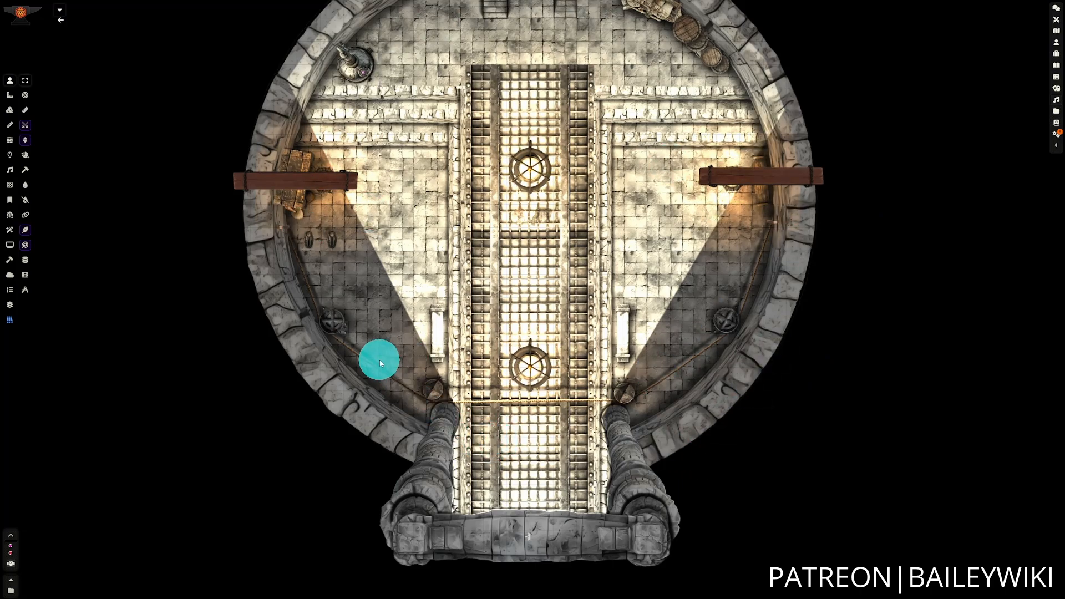
- Trigger the launch lever again to return the airship, and close the hangar doors
left_click(331, 240)
left_click(522, 307)
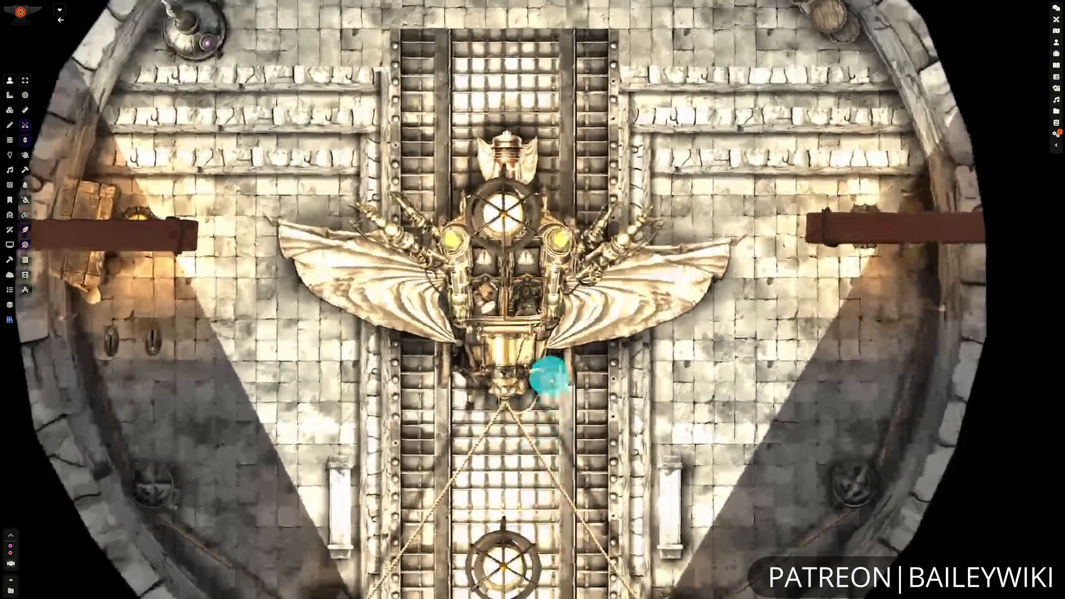
left_click_drag(333, 394, 673, 365)
scroll(596, 352, "up", 3)
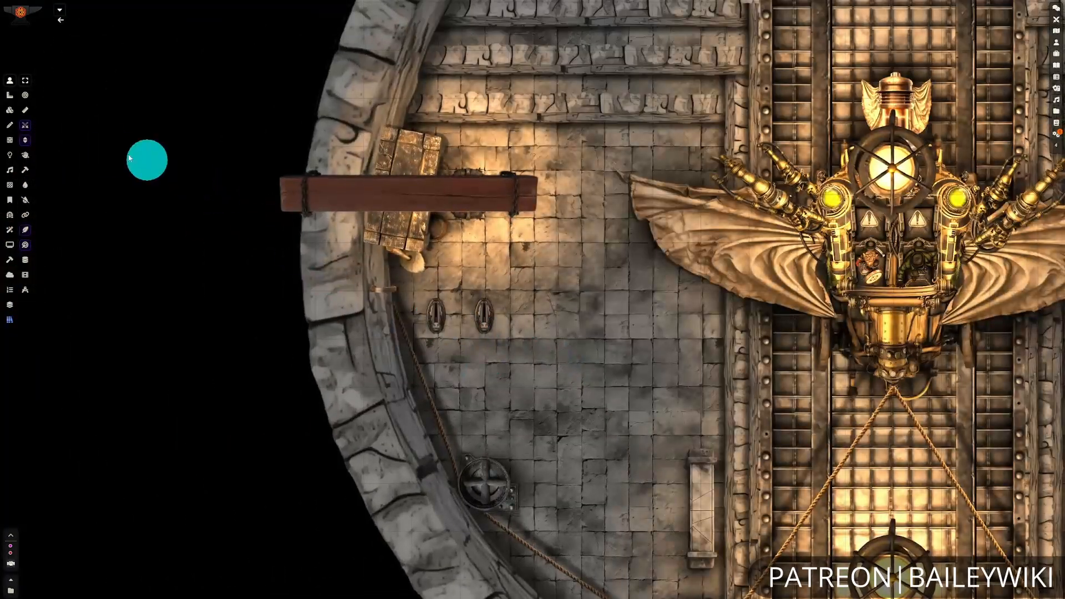
- Open the hangar door lever tile and review its trigger actions and its list of switchable images
left_click(10, 110)
double_click(445, 309)
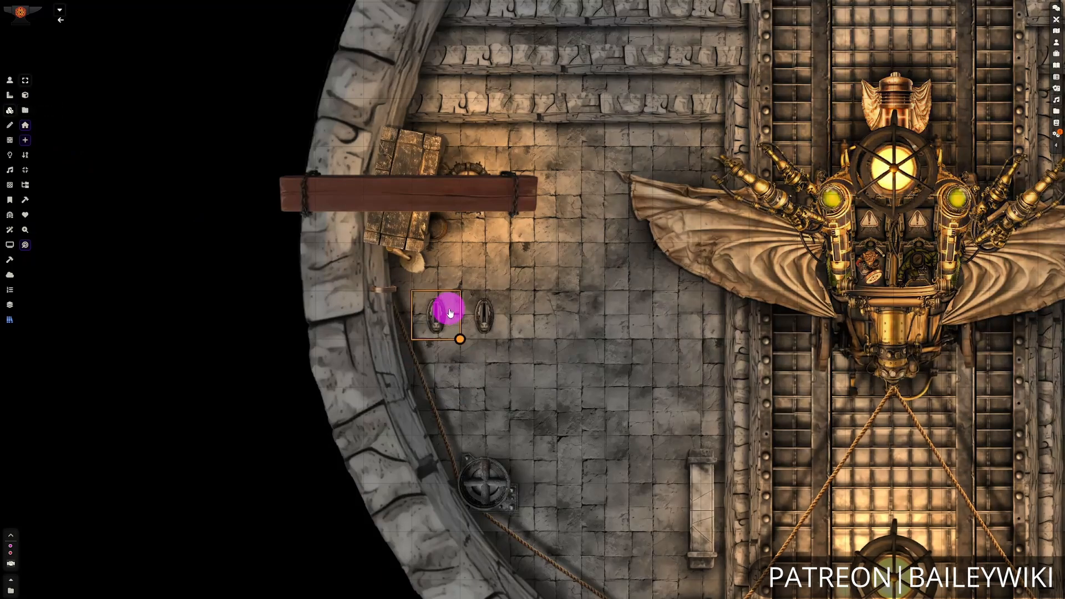
left_click(590, 225)
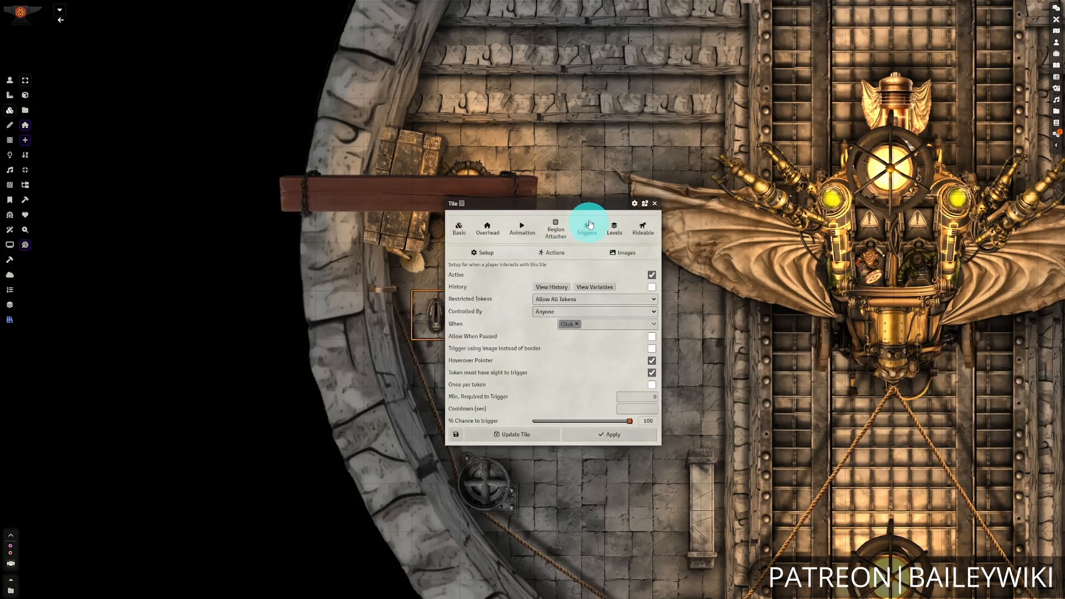
left_click(559, 253)
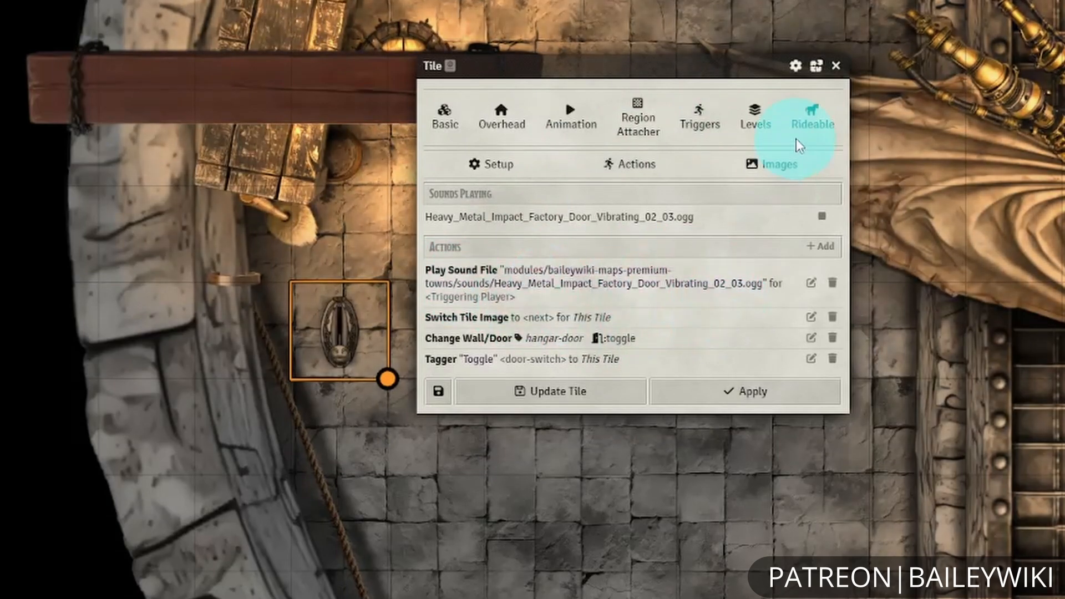
left_click(772, 165)
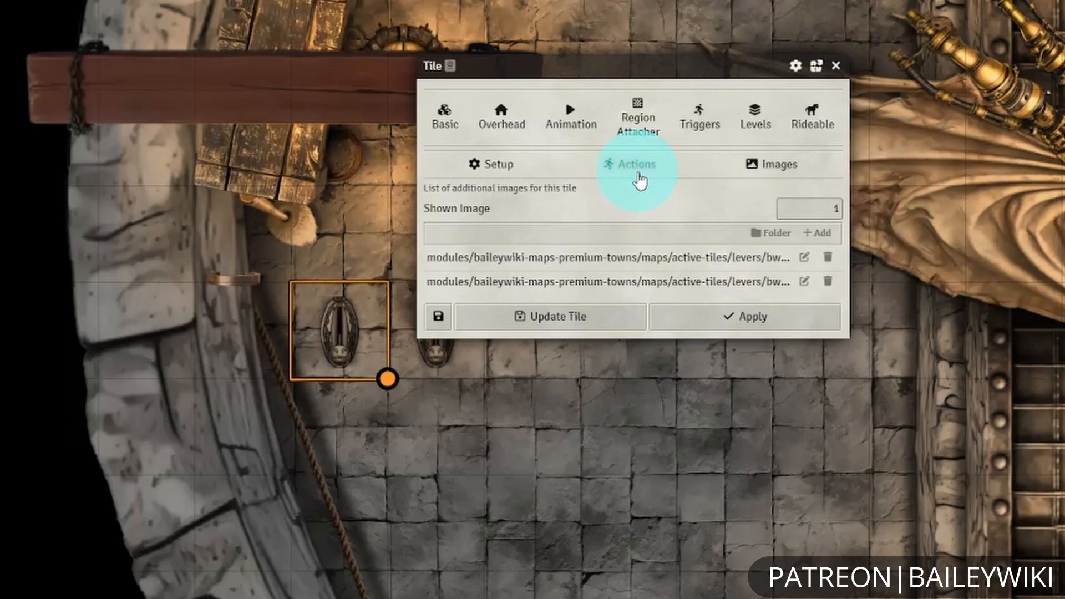
left_click(637, 177)
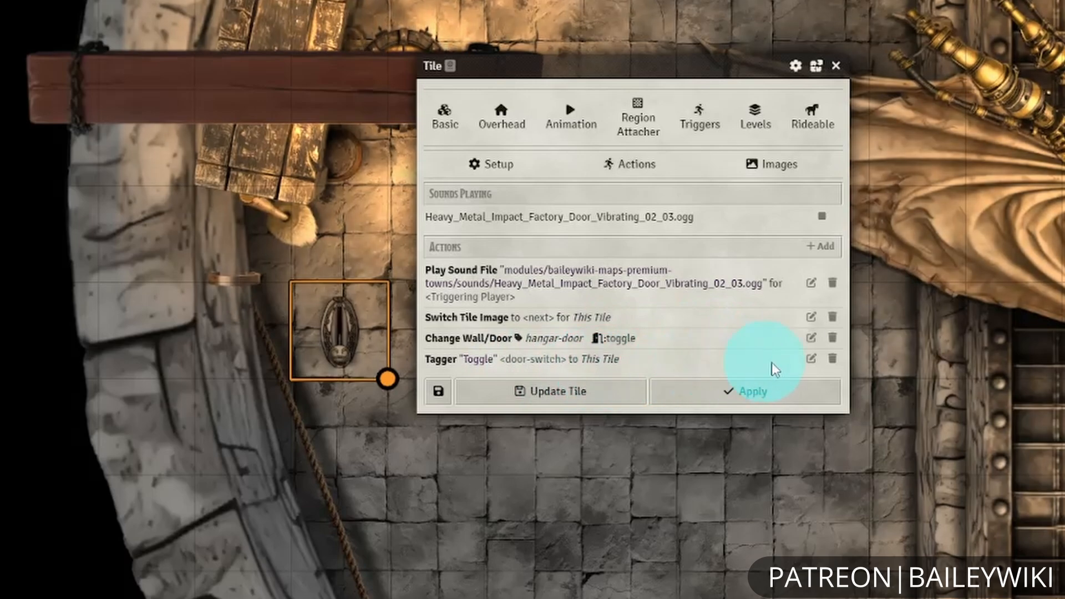
- Examine the door lever's Alter Tag action that toggles door-switch, and check the tile's Tagger tags
left_click(810, 359)
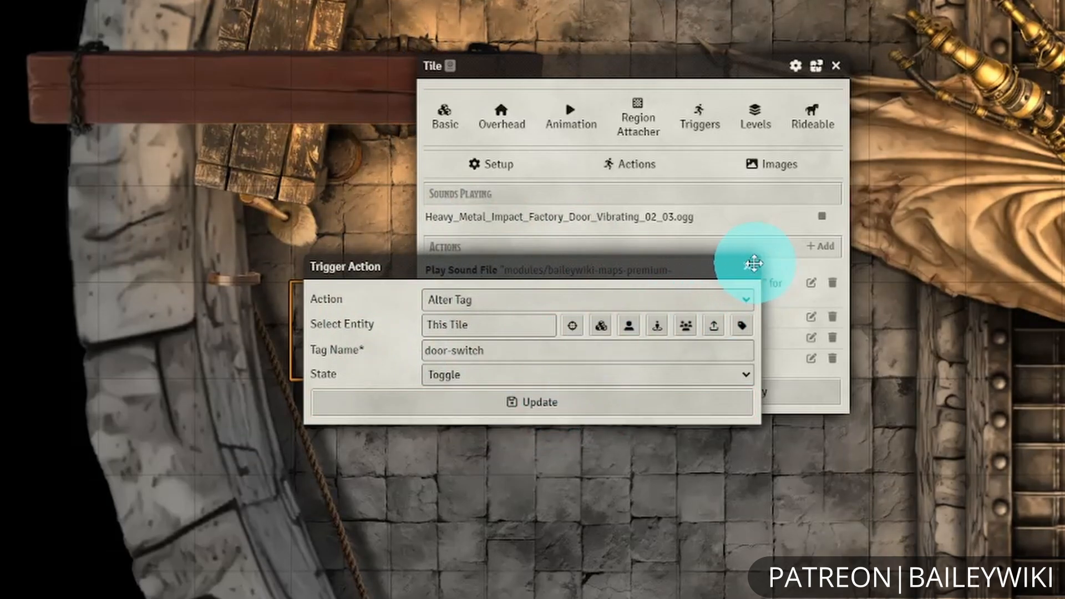
left_click(747, 265)
left_click(445, 114)
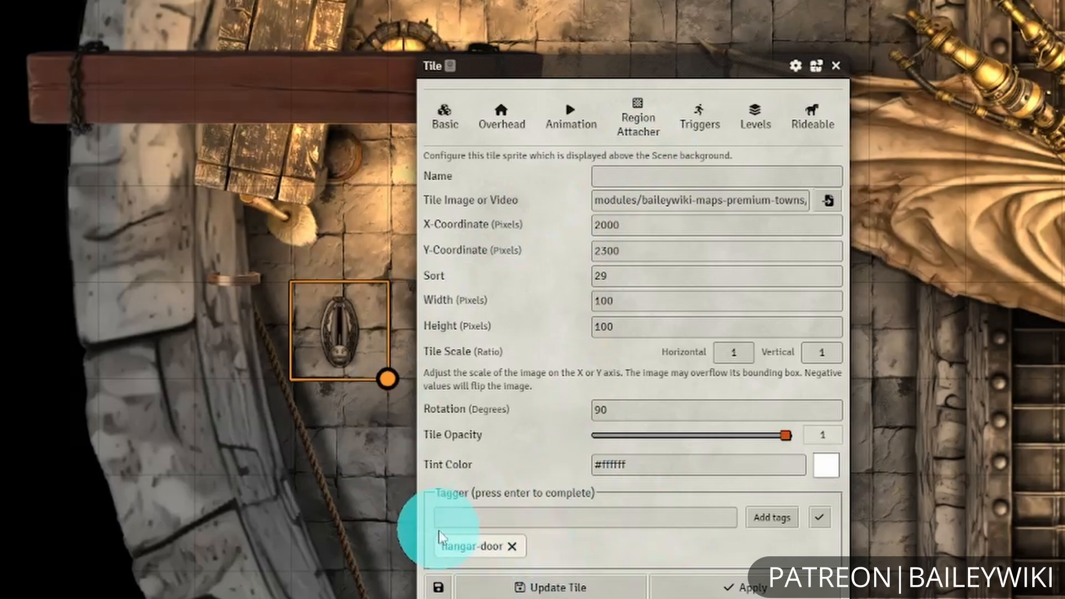
left_click(835, 65)
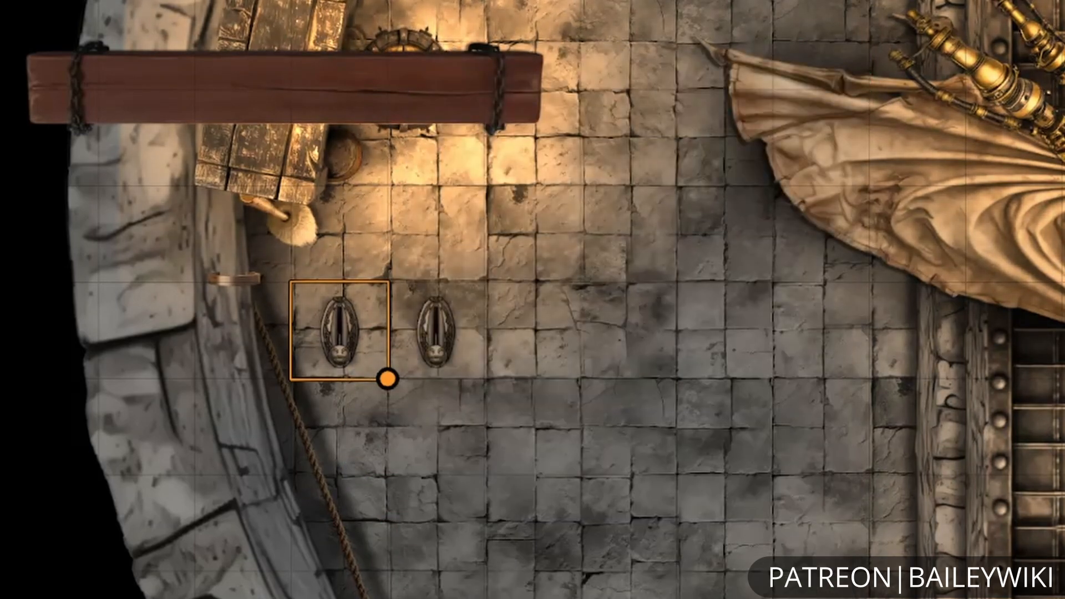
- Open the hangar doors with their lever and recheck the Tagger tags on the lever tile
left_click(341, 332)
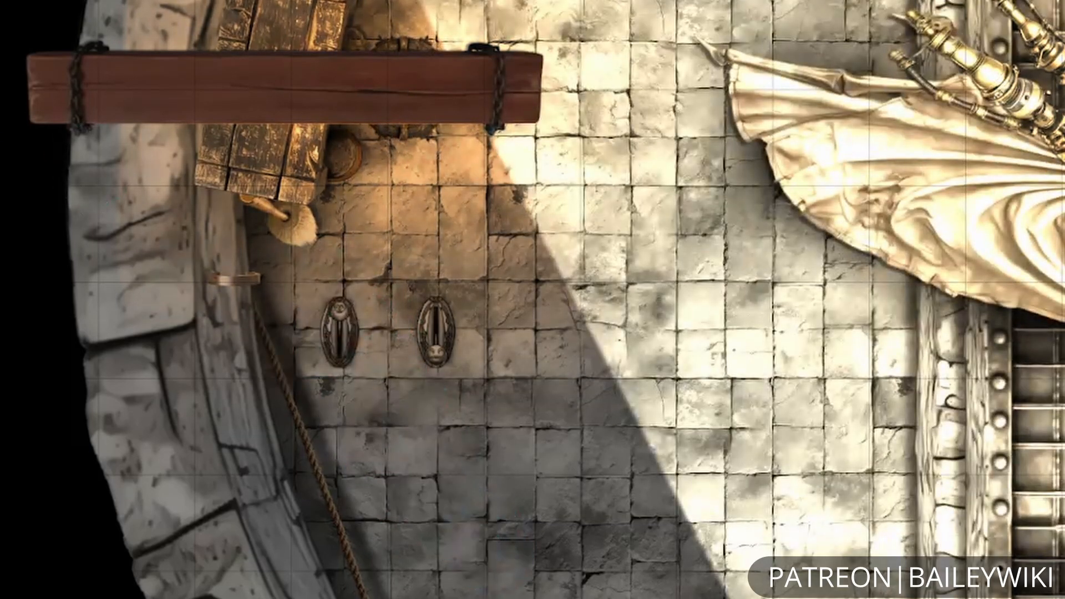
double_click(352, 333)
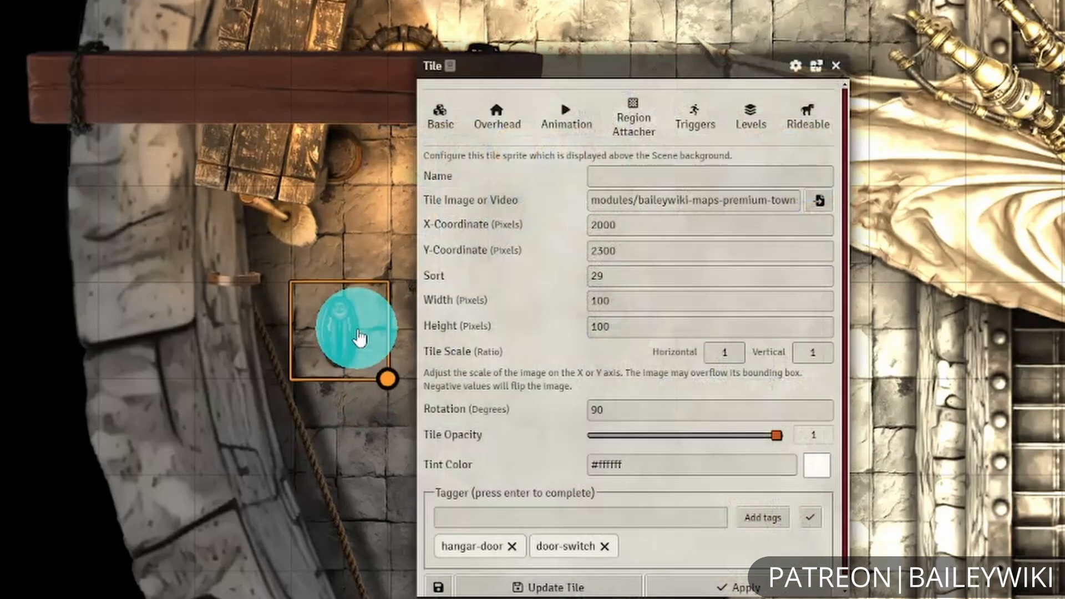
left_click(835, 65)
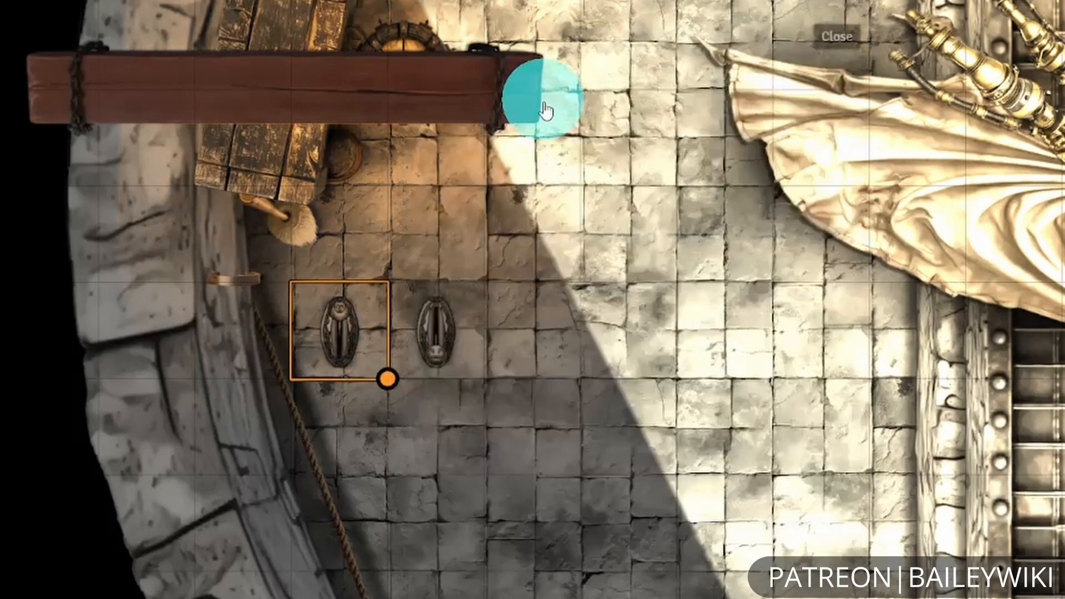
- Open the airship launch lever tile's actions and examine the entity count check on the door-switch tag
double_click(456, 302)
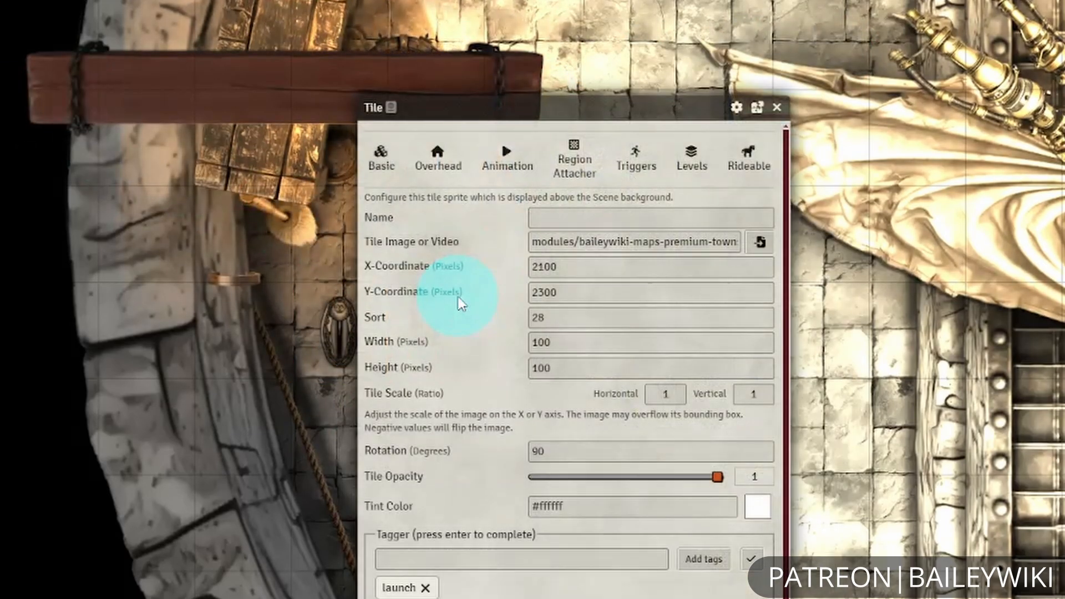
left_click(629, 160)
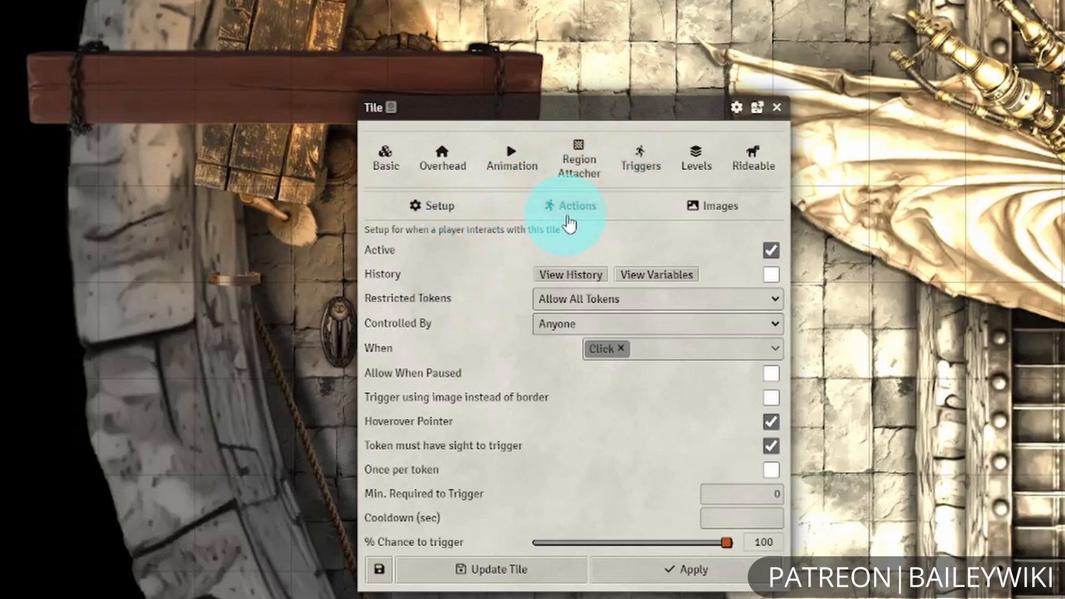
left_click(569, 219)
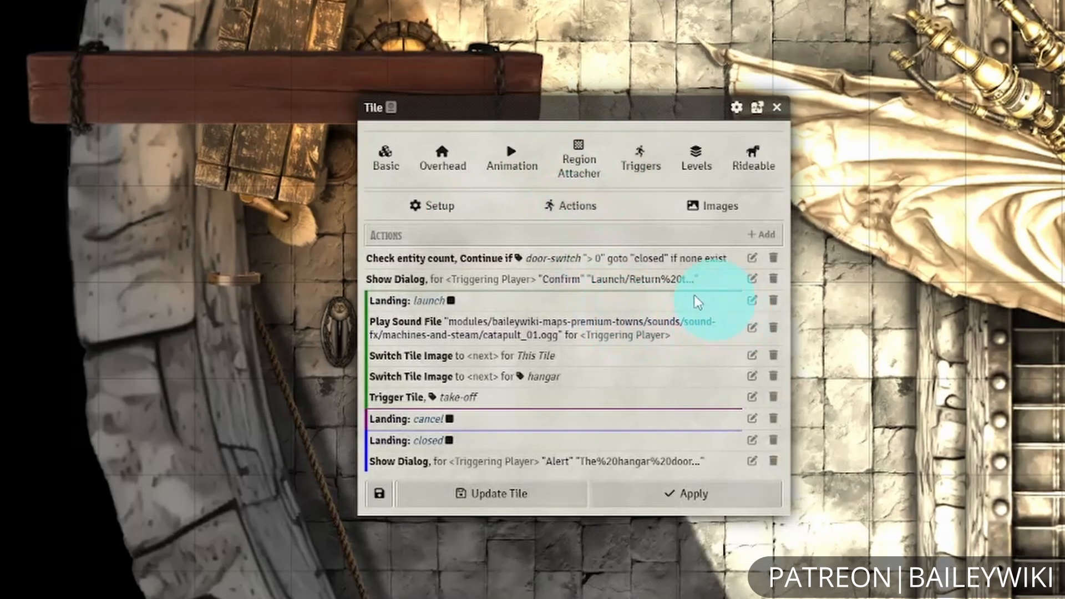
left_click(751, 261)
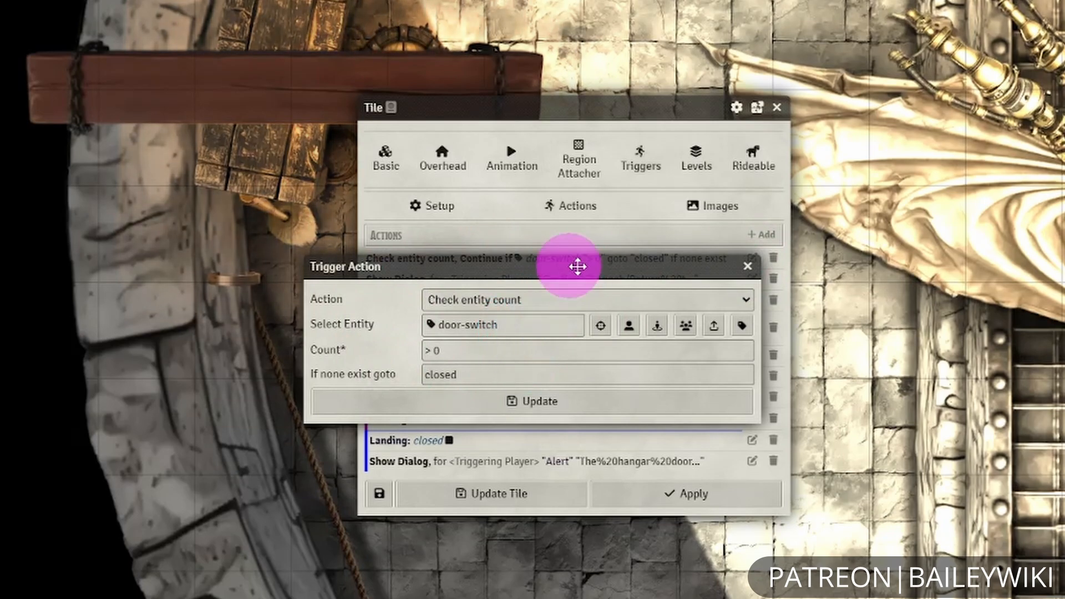
left_click_drag(577, 266, 901, 307)
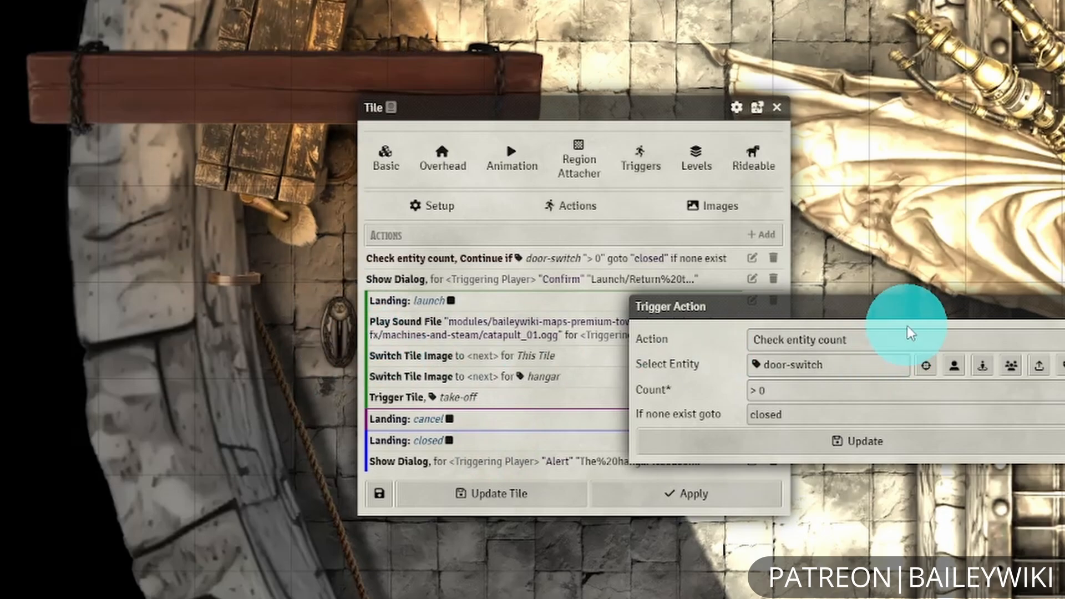
left_click_drag(885, 308, 715, 282)
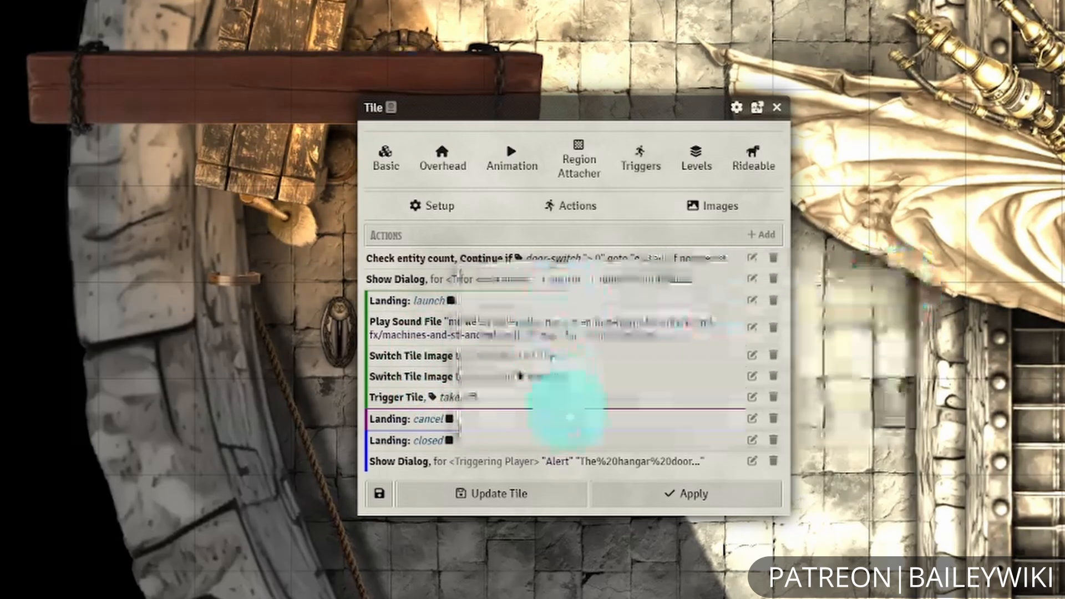
- Examine the Doors Closed alert under the closed landing, including its recipient and message text
left_click(752, 462)
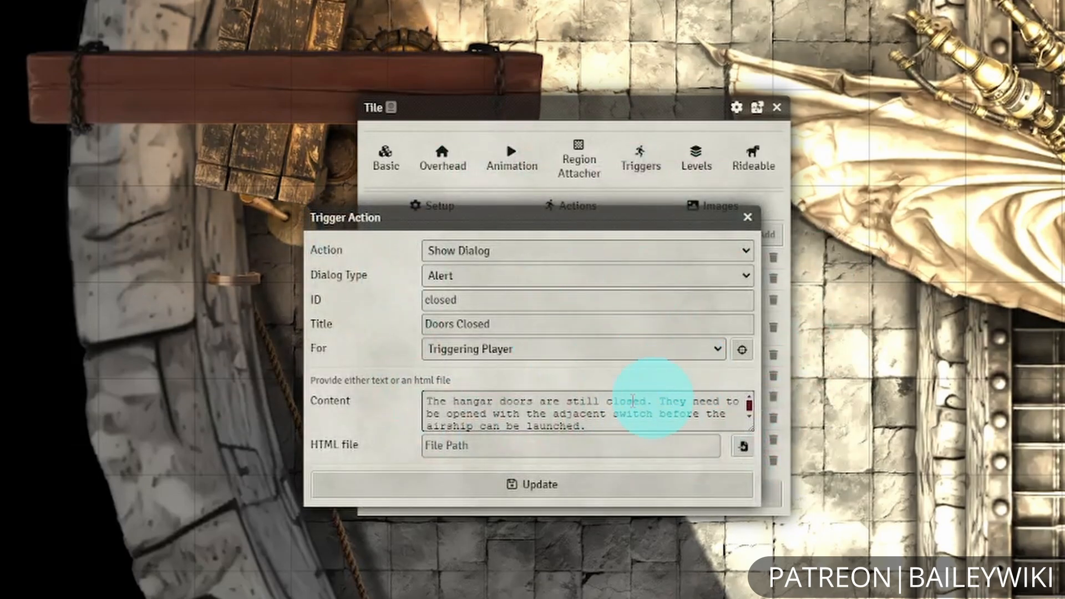
left_click(716, 348)
left_click(716, 348)
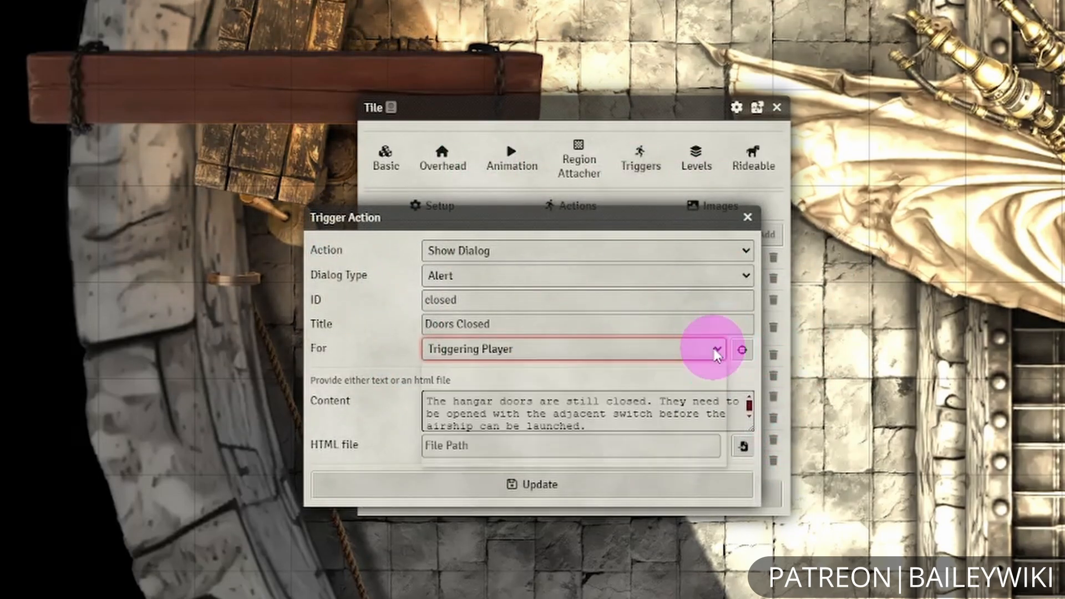
left_click(716, 350)
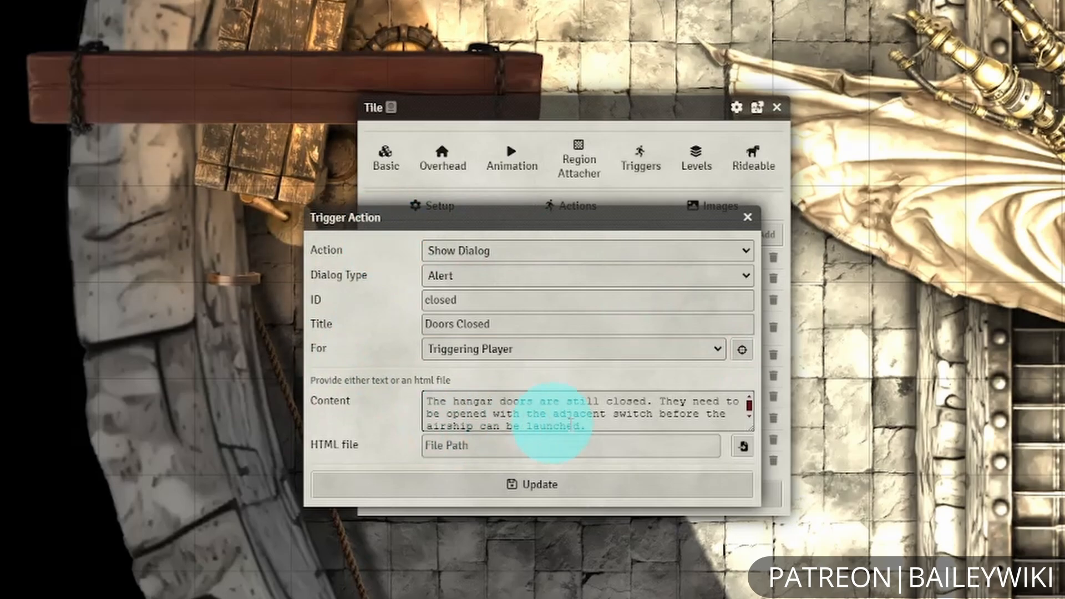
left_click(581, 424)
left_click_drag(581, 424, 391, 396)
left_click(387, 422)
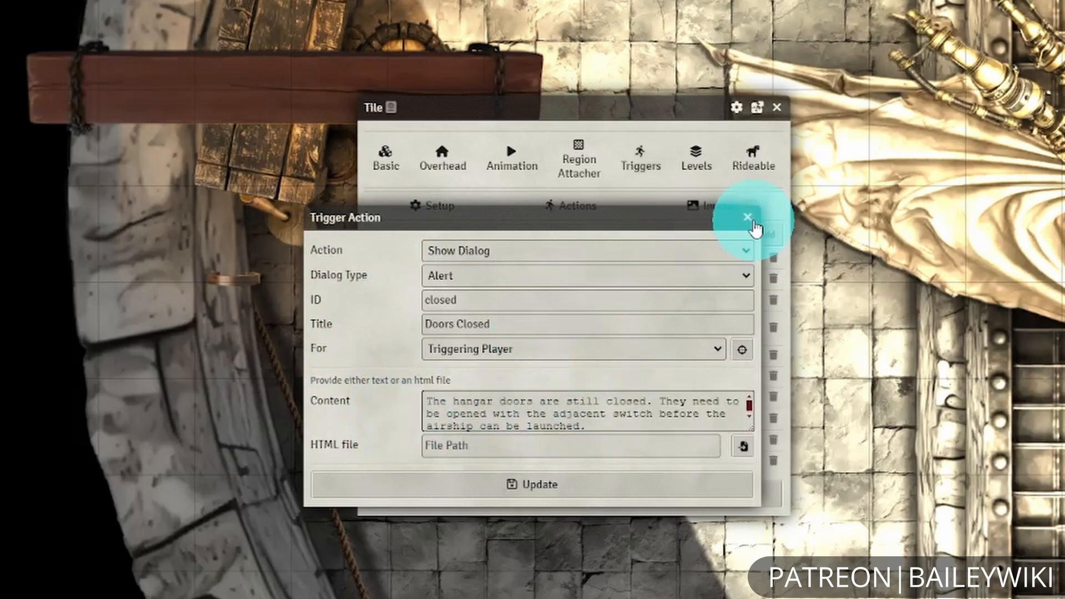
left_click(749, 218)
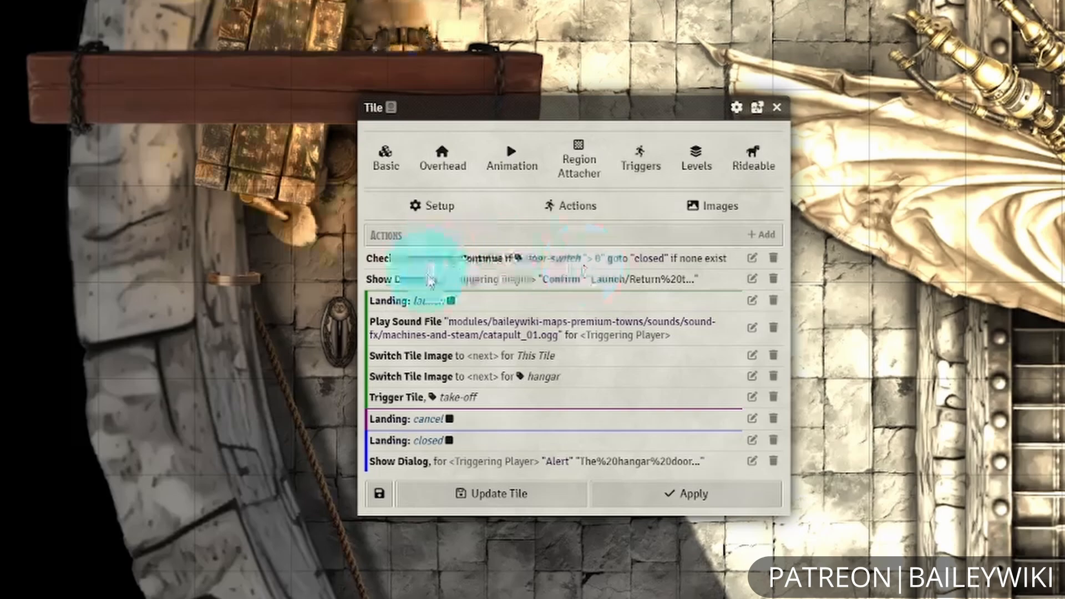
- Examine the "Launch/Return the airship?" confirm dialog action and the launch landing, and close the tile settings
left_click(752, 278)
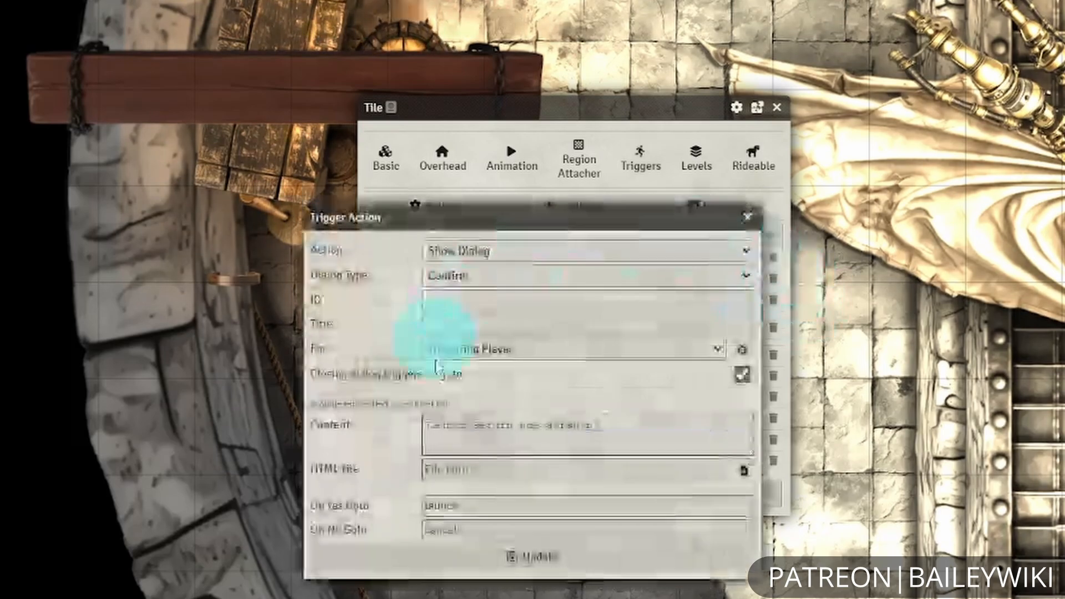
left_click(661, 435)
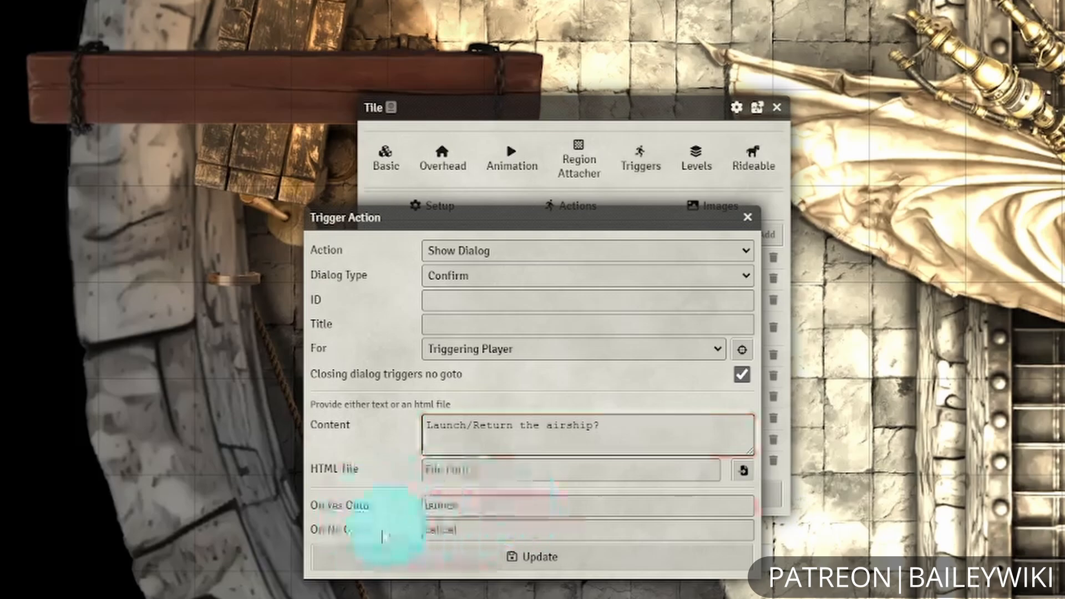
left_click(749, 220)
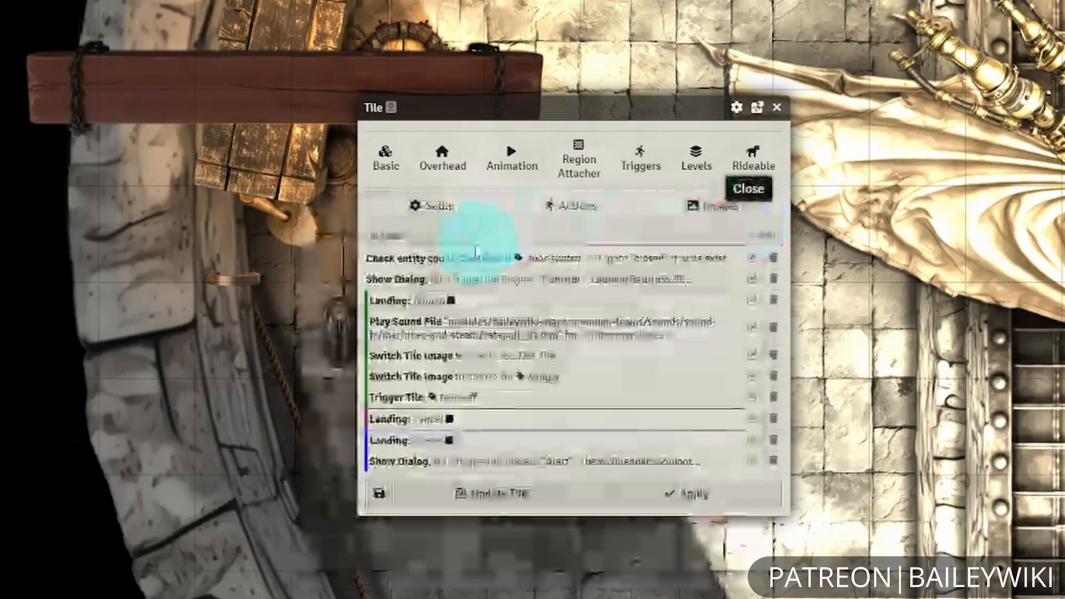
left_click(752, 300)
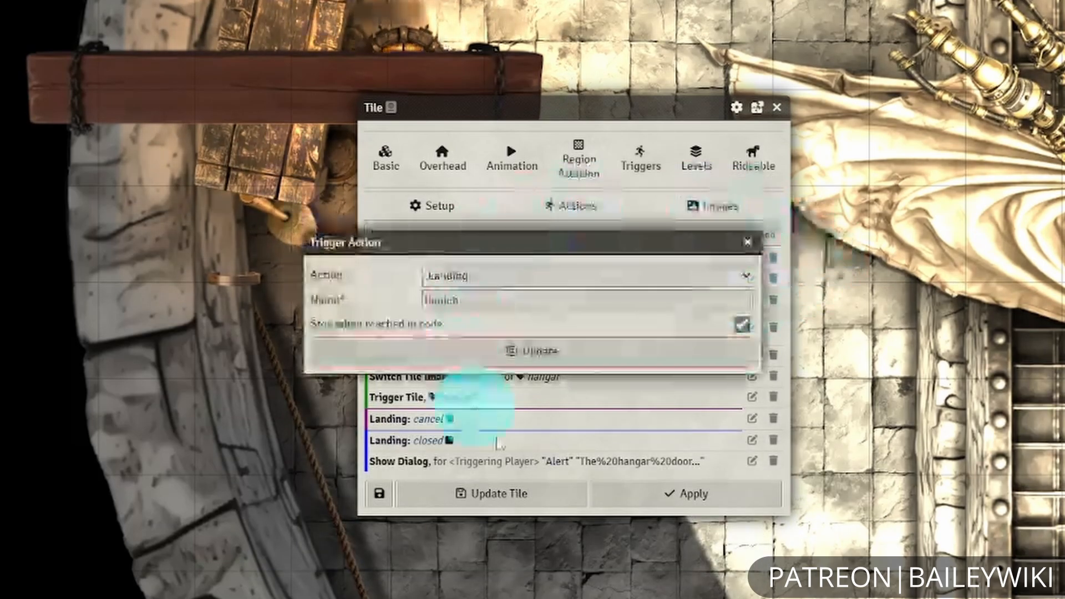
left_click(749, 240)
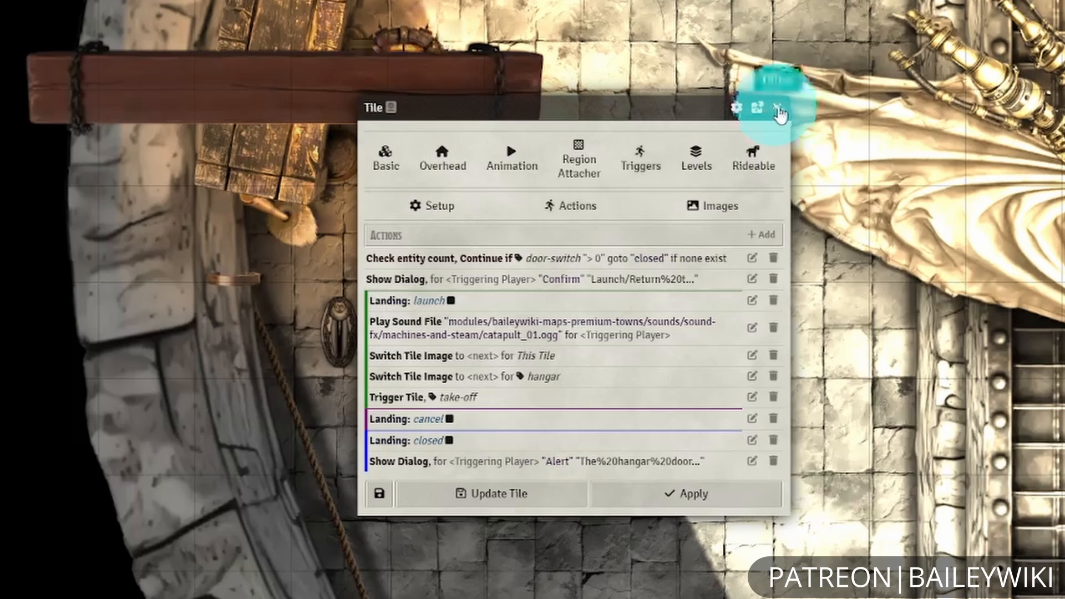
left_click(778, 109)
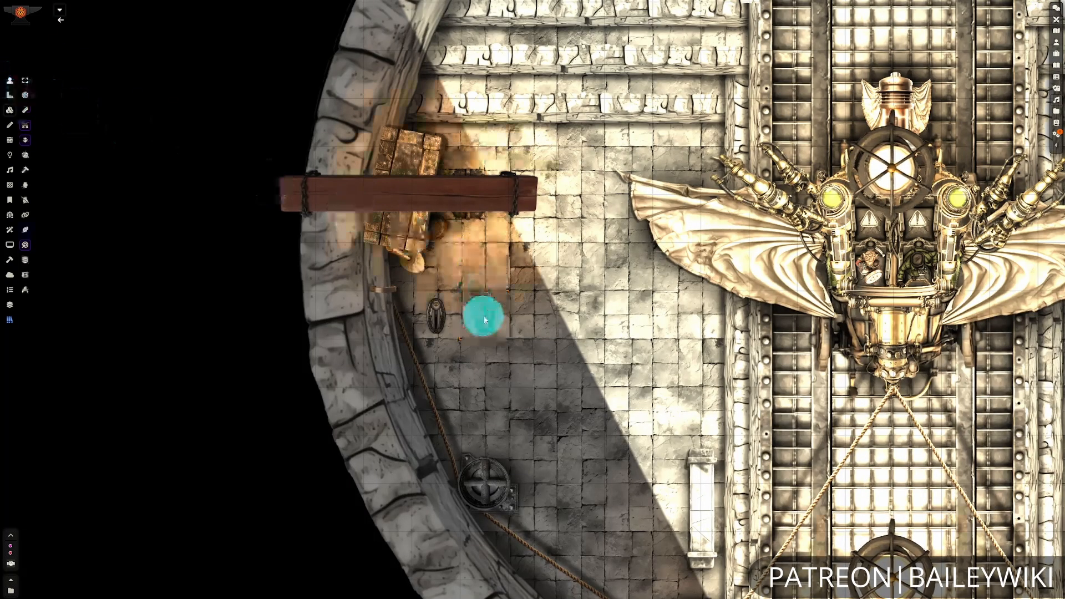
- Launch the airship with its lever and bring it back to the hangar, confirming each prompt
left_click(484, 319)
left_click(570, 306)
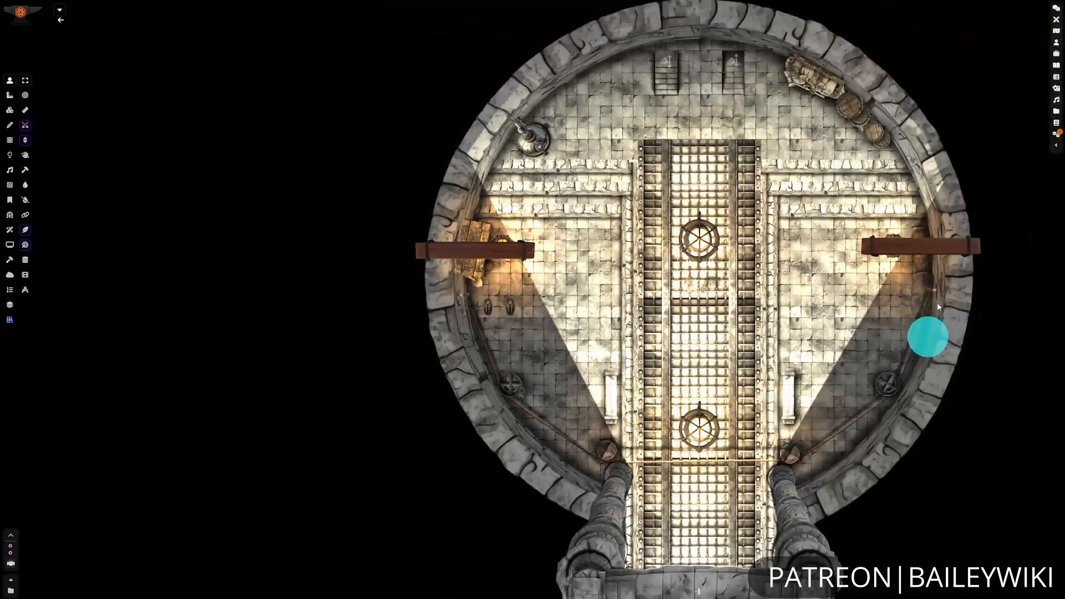
left_click(508, 308)
left_click(547, 304)
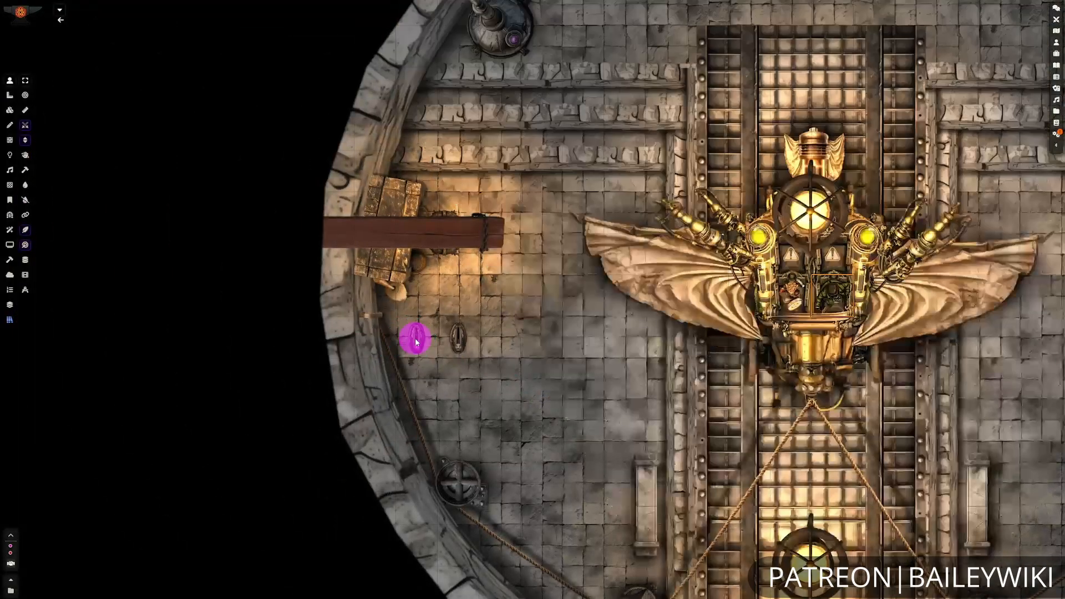
- Operate the wall-side lever near the crates and view the whole hangar around the airship
left_click(415, 341)
left_click_drag(638, 418, 532, 374)
scroll(531, 373, "down", 9)
left_click(684, 398)
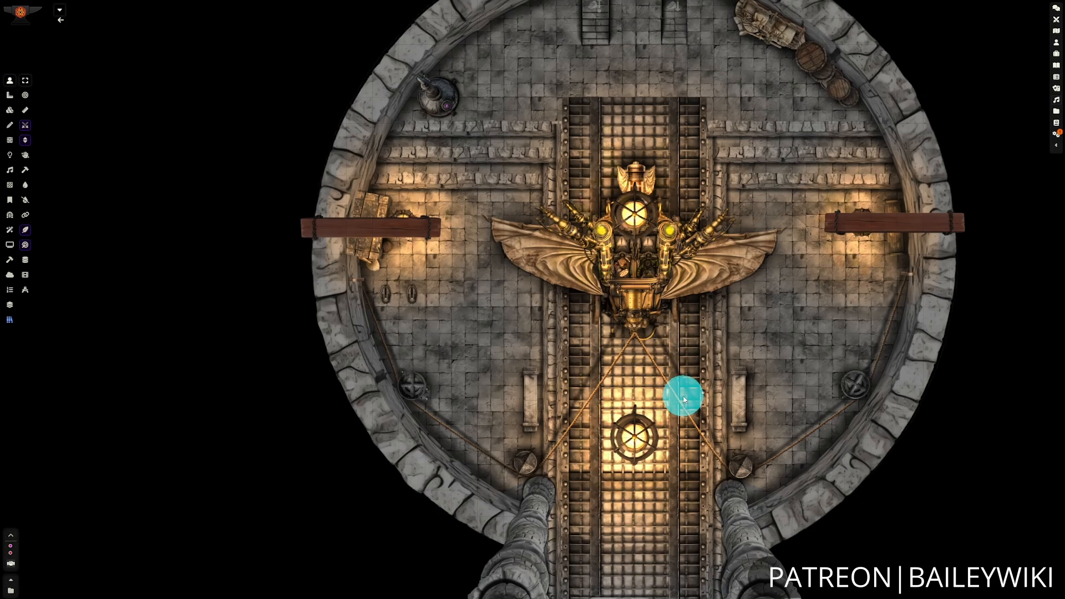
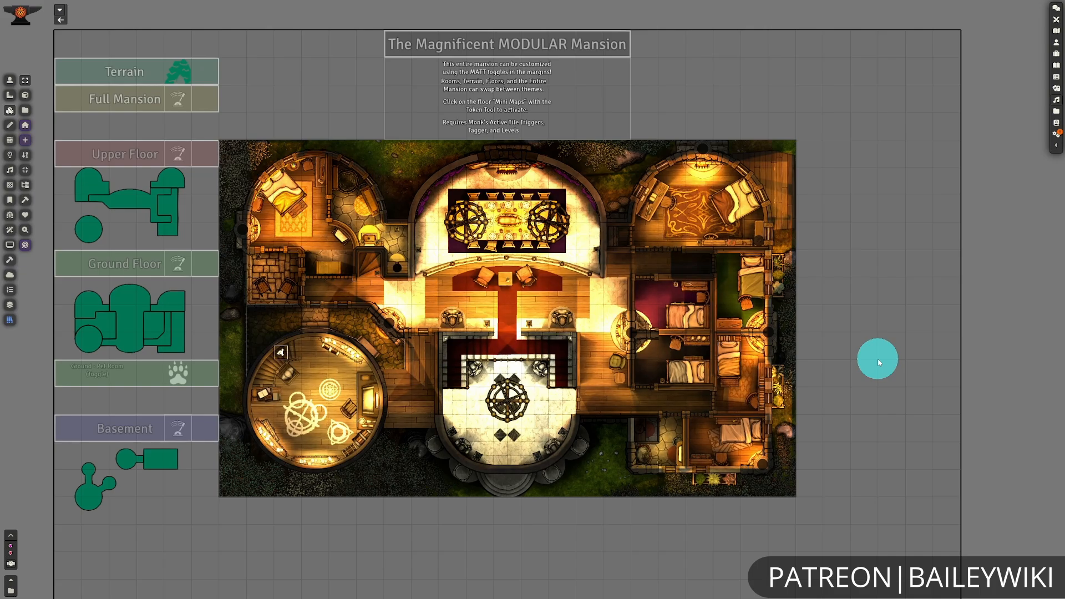
- Switch the Upper Floor mezzanine of the modular mansion to its Empty version using the floor mini map
scroll(377, 516, "up", 2)
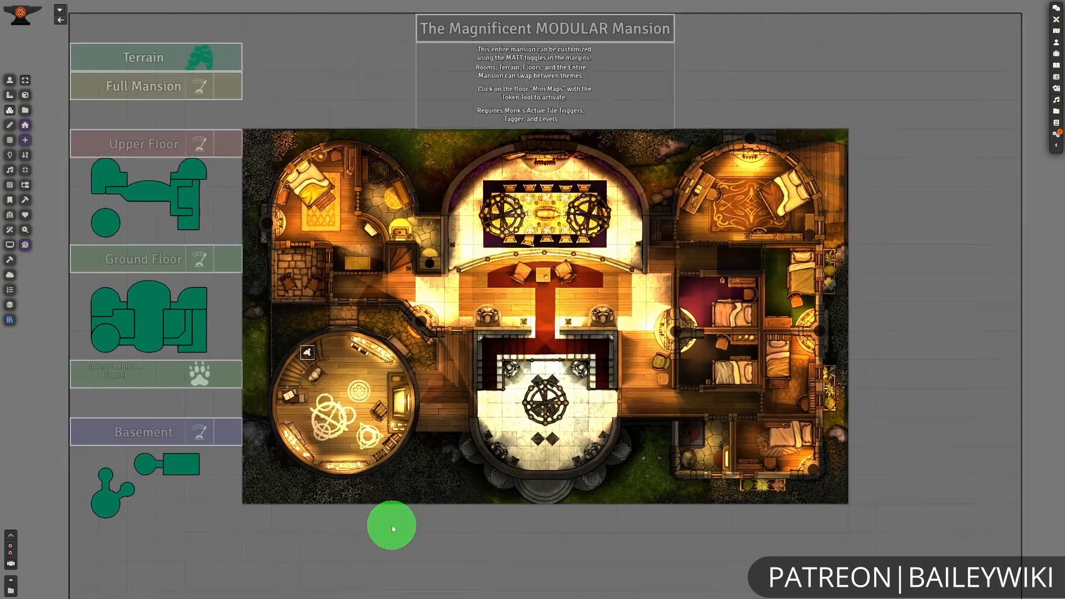
left_click_drag(393, 528, 442, 548)
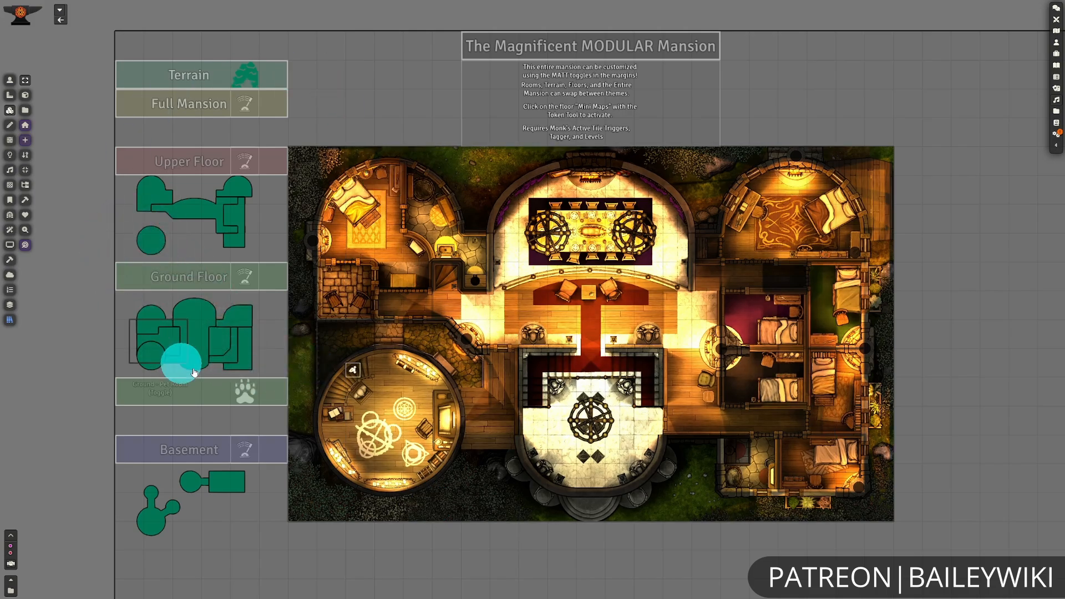
left_click(10, 80)
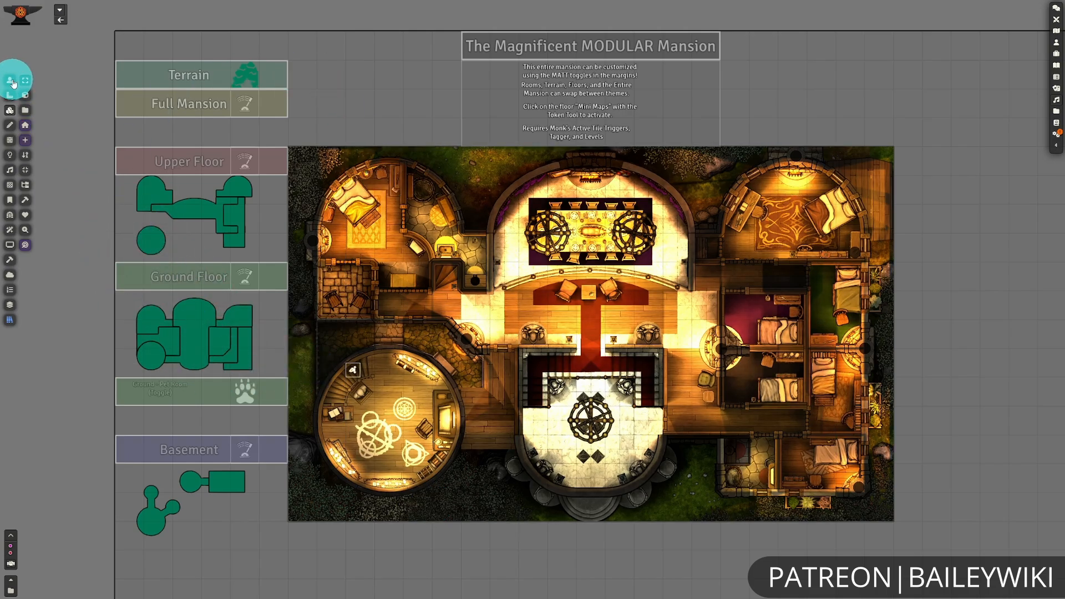
left_click(196, 210)
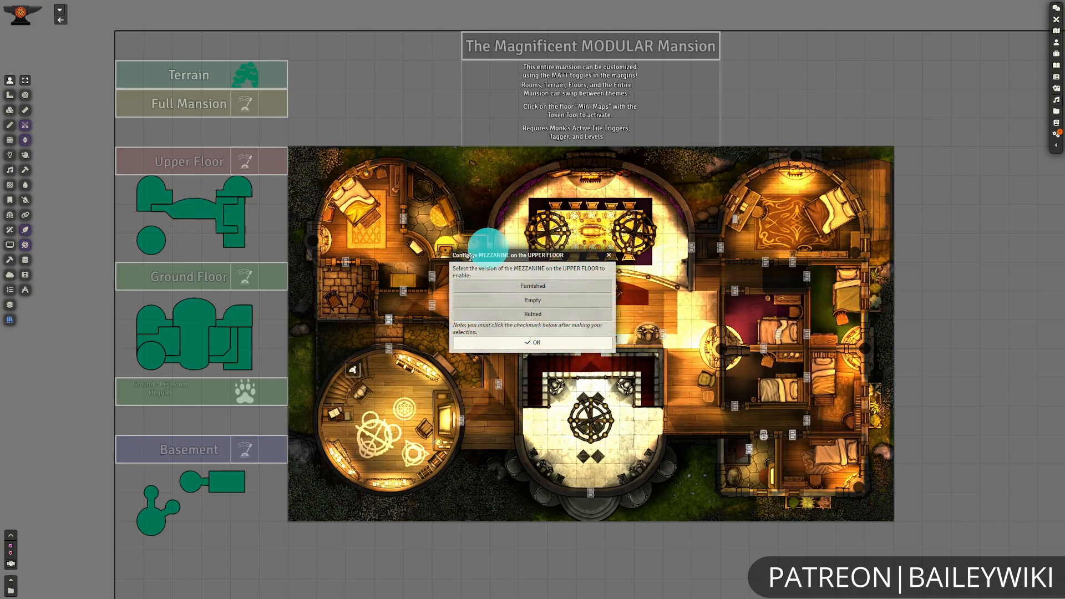
left_click(534, 304)
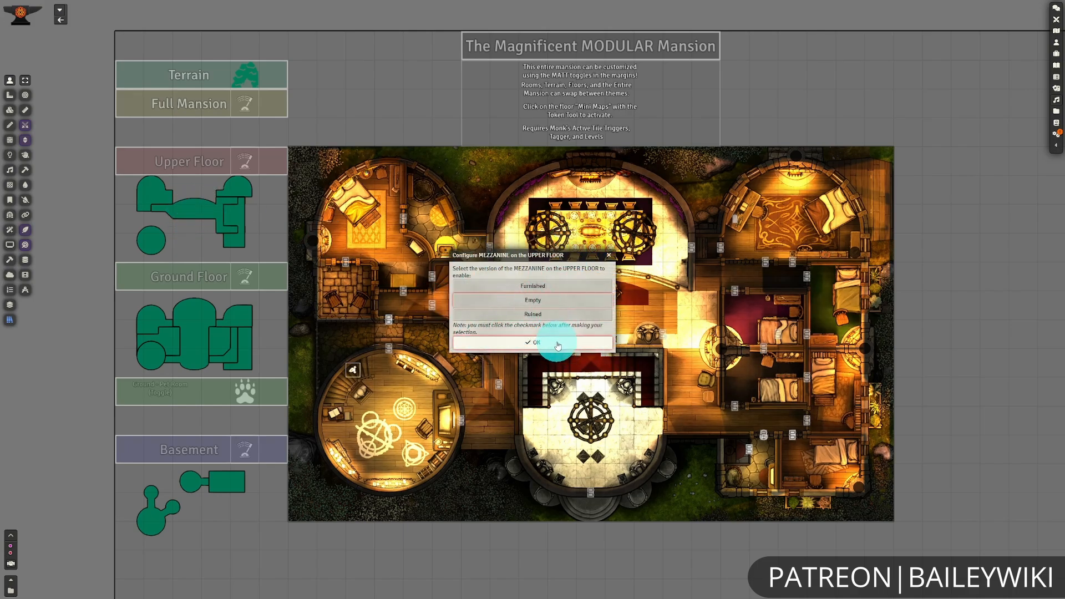
left_click(557, 343)
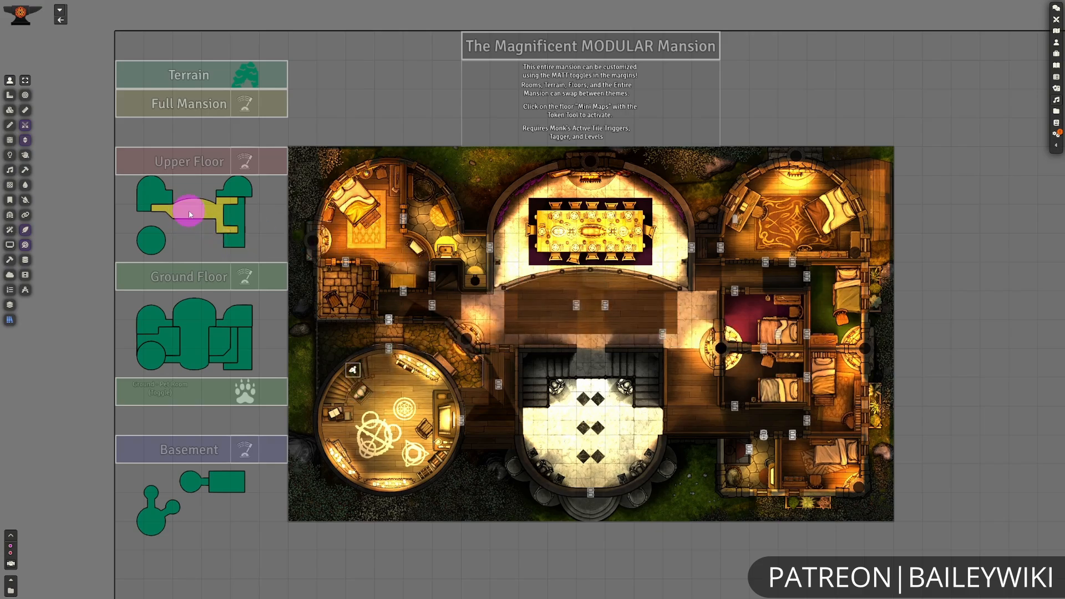
- Reconfigure individual Upper Floor rooms: Ruined for the mezzanine, Billiards for the NE bedroom, and an alternate version for the round room
left_click(189, 215)
left_click(537, 343)
left_click(233, 186)
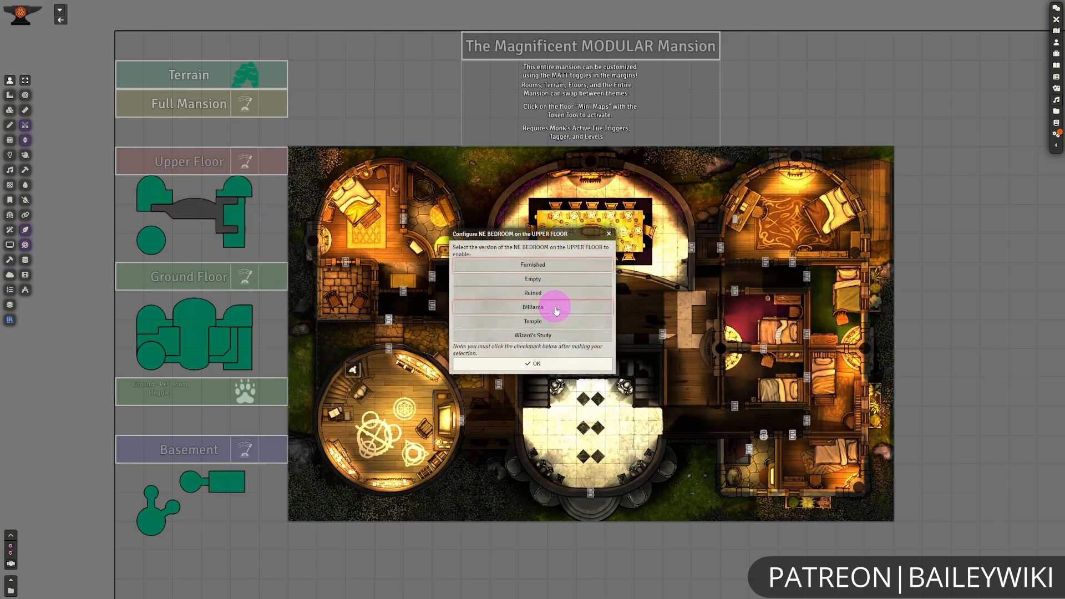
left_click(558, 364)
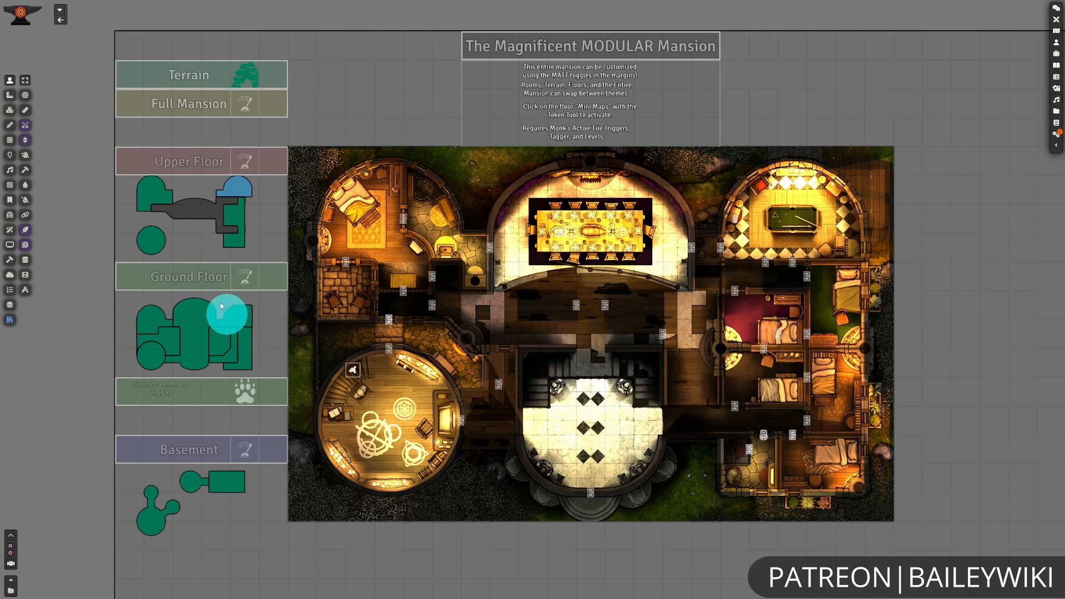
left_click(153, 240)
left_click(537, 354)
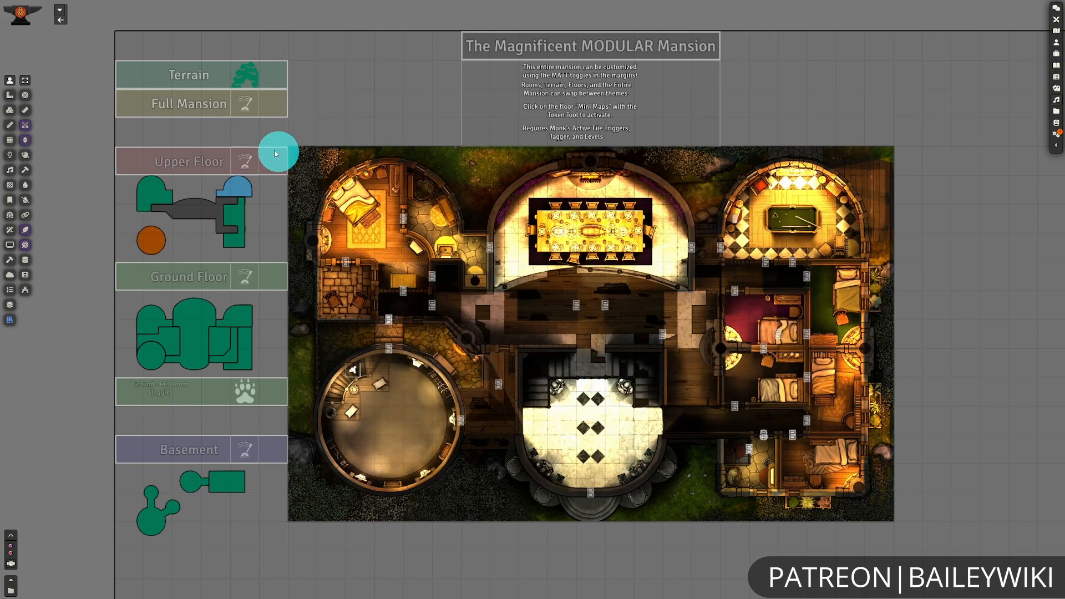
- Set all Upper Floor rooms to Empty, and switch the full mansion to Ruined
left_click(246, 164)
left_click(554, 300)
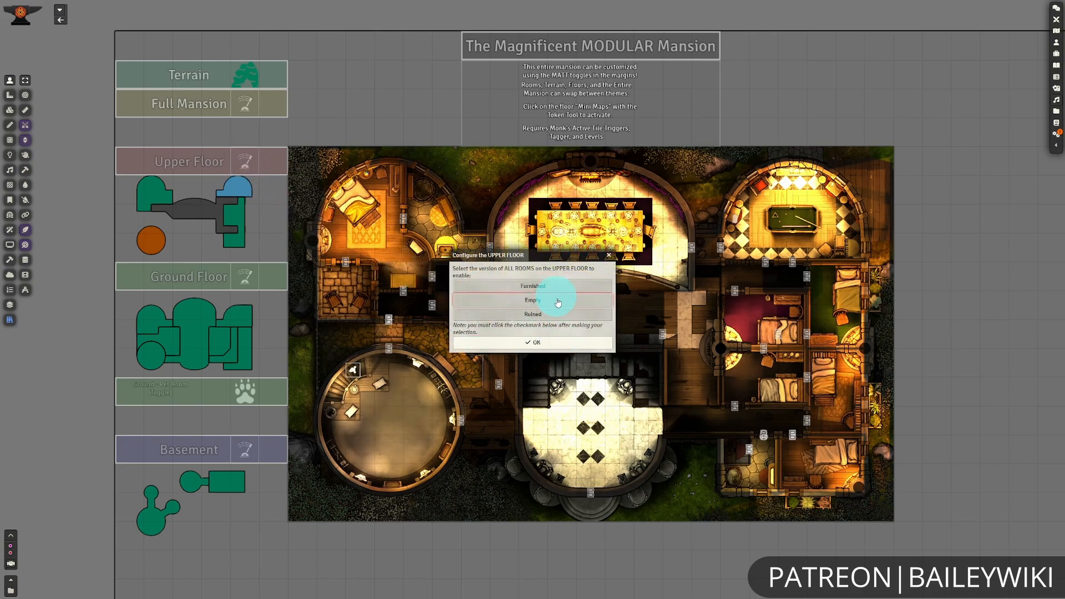
left_click(553, 342)
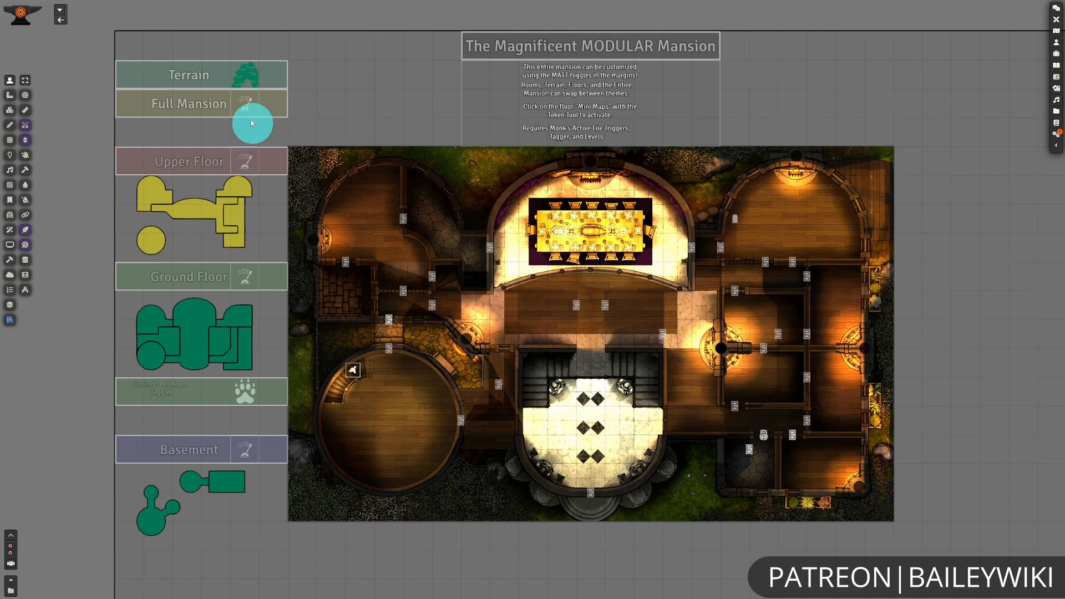
left_click(244, 105)
left_click(533, 339)
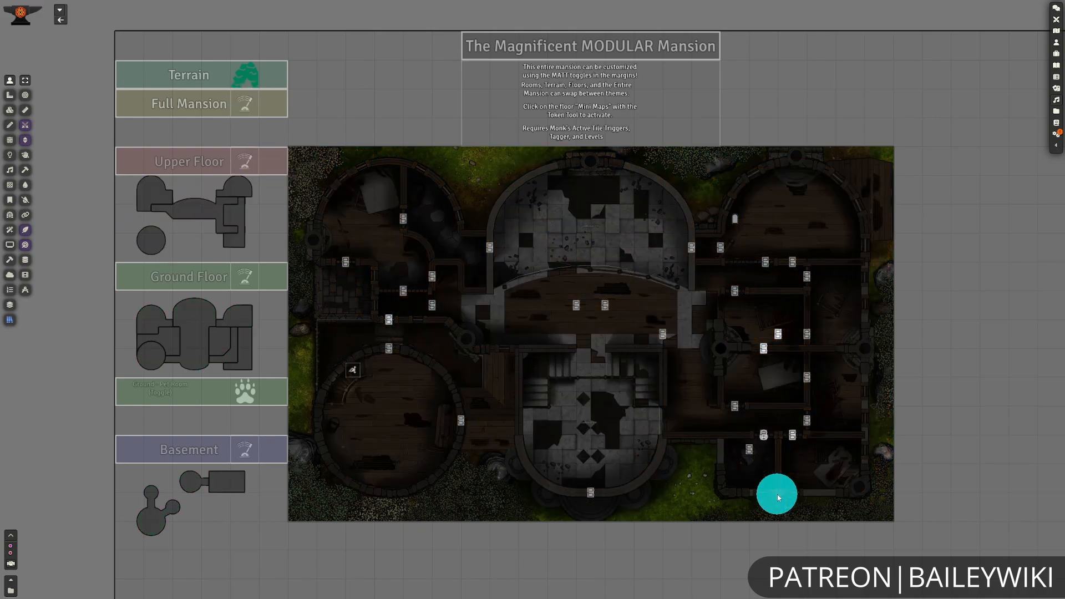
- Open the Upper Floor control tile's actions and examine the Show Dialog alert, including its title, recipient and HTML content
left_click(11, 111)
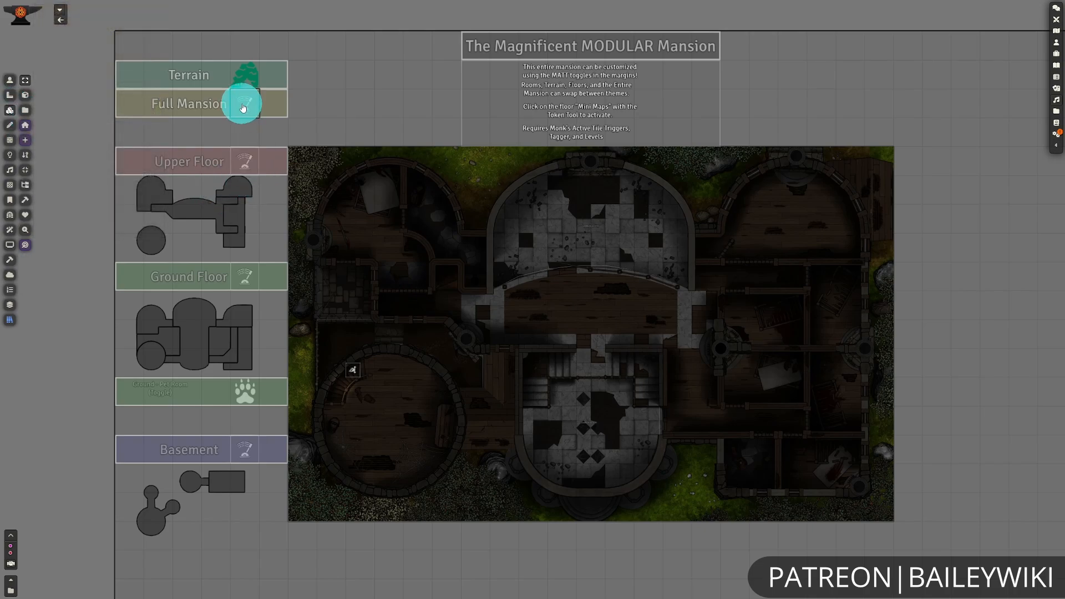
double_click(243, 156)
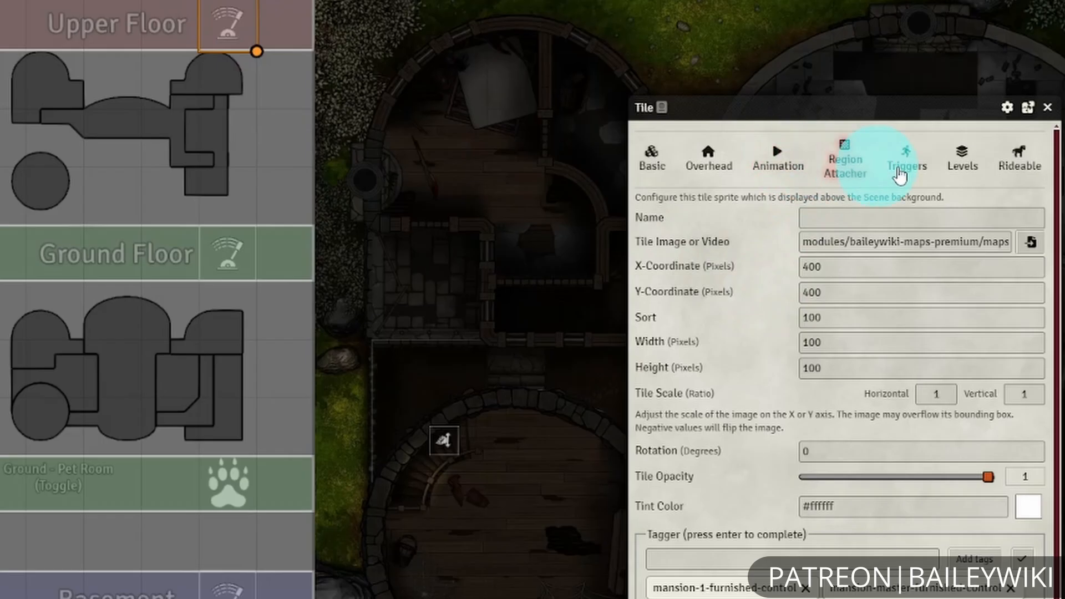
left_click(585, 230)
left_click(544, 257)
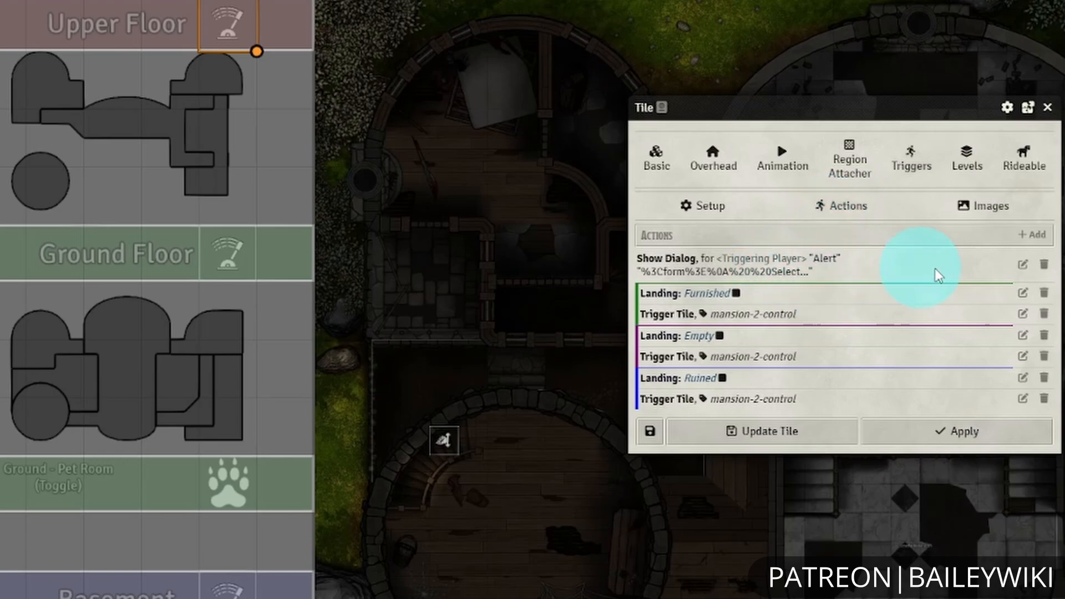
left_click(1022, 264)
scroll(888, 408, "down", 6)
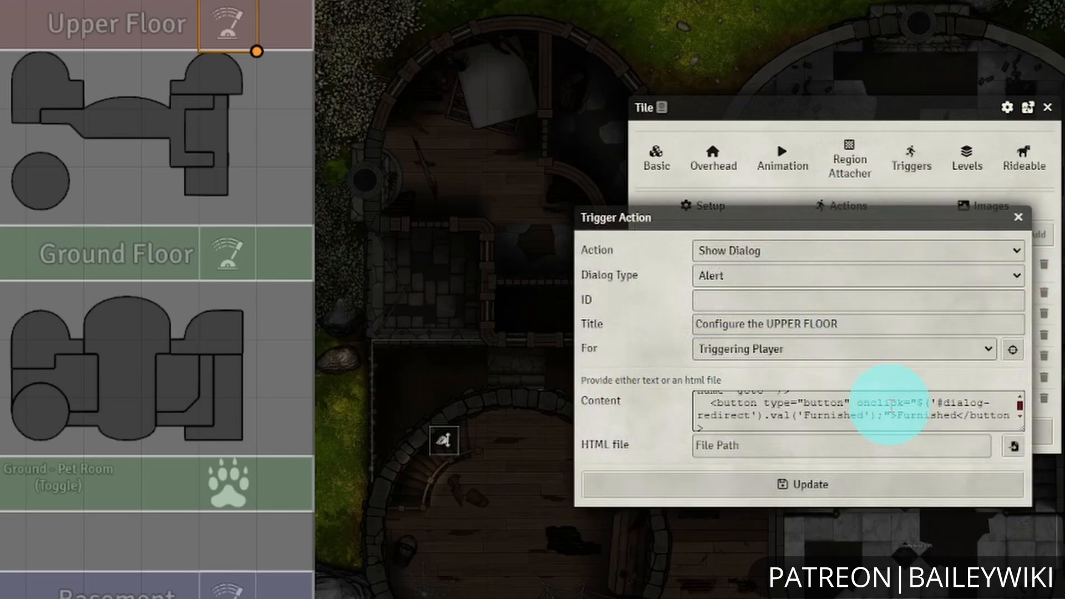
left_click(1018, 217)
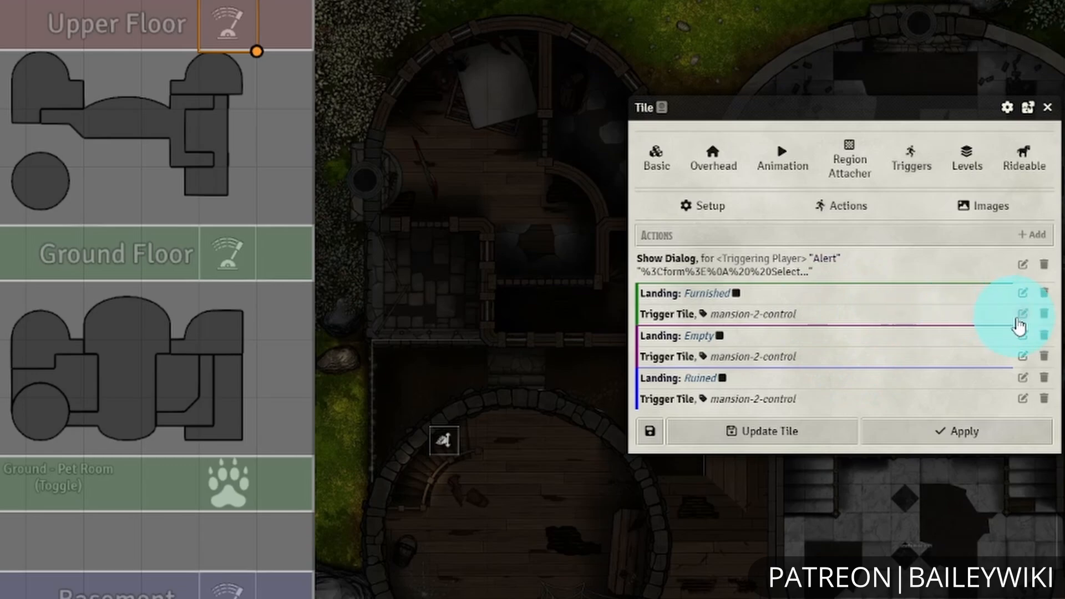
- Examine the Trigger Tile action under the Furnished landing, including its target tag and landing, and close the tile settings
left_click(1022, 315)
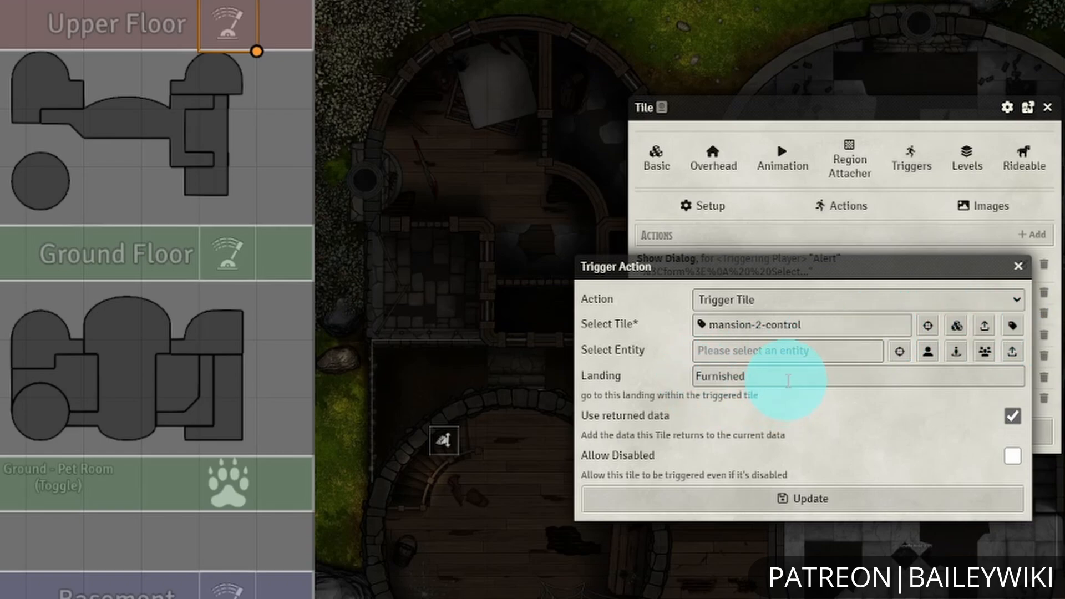
left_click(1018, 265)
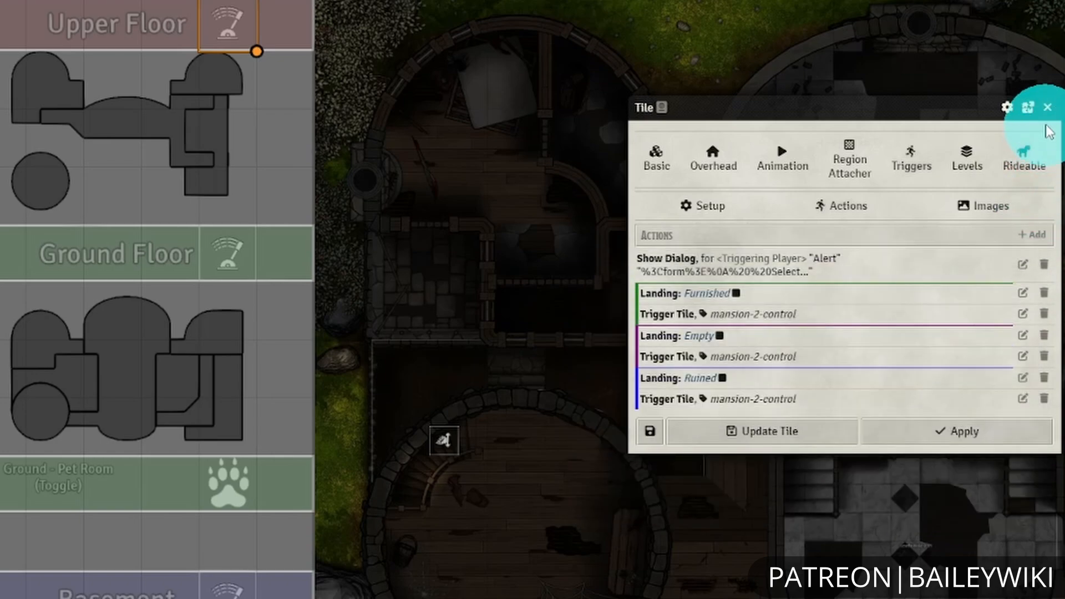
left_click(1047, 108)
- Examine the Tagger tags on the NE bedroom and mezzanine mini map tiles of the Upper Floor
double_click(209, 71)
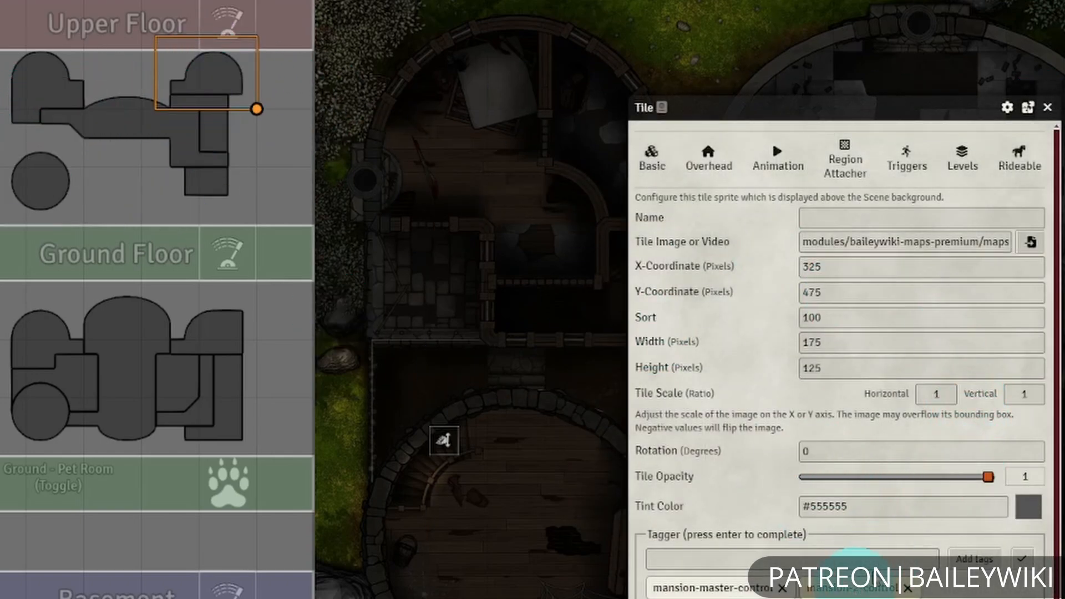
left_click(1047, 107)
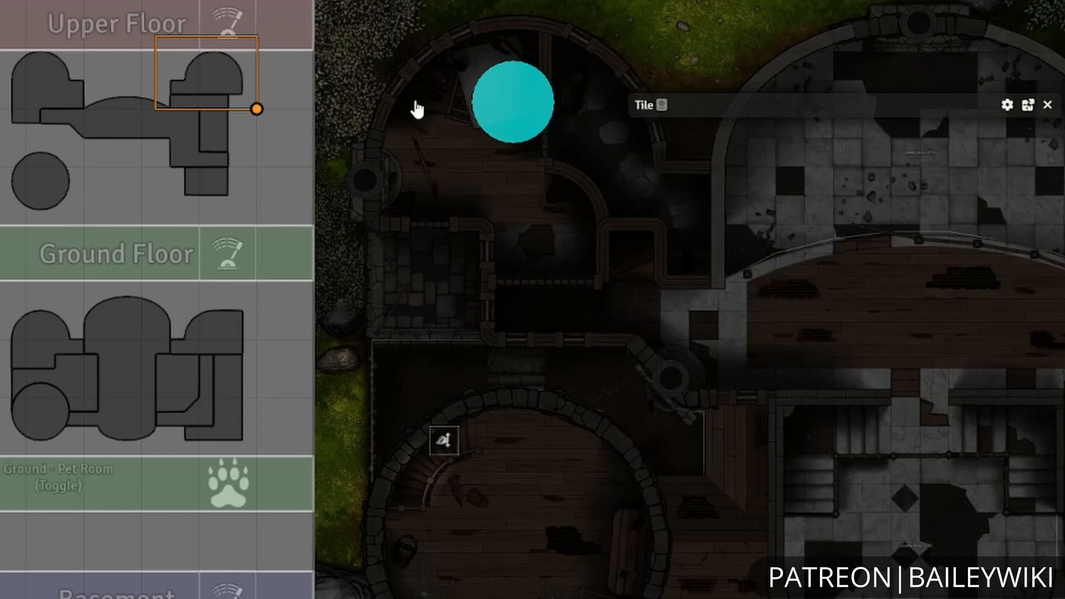
left_click(118, 113)
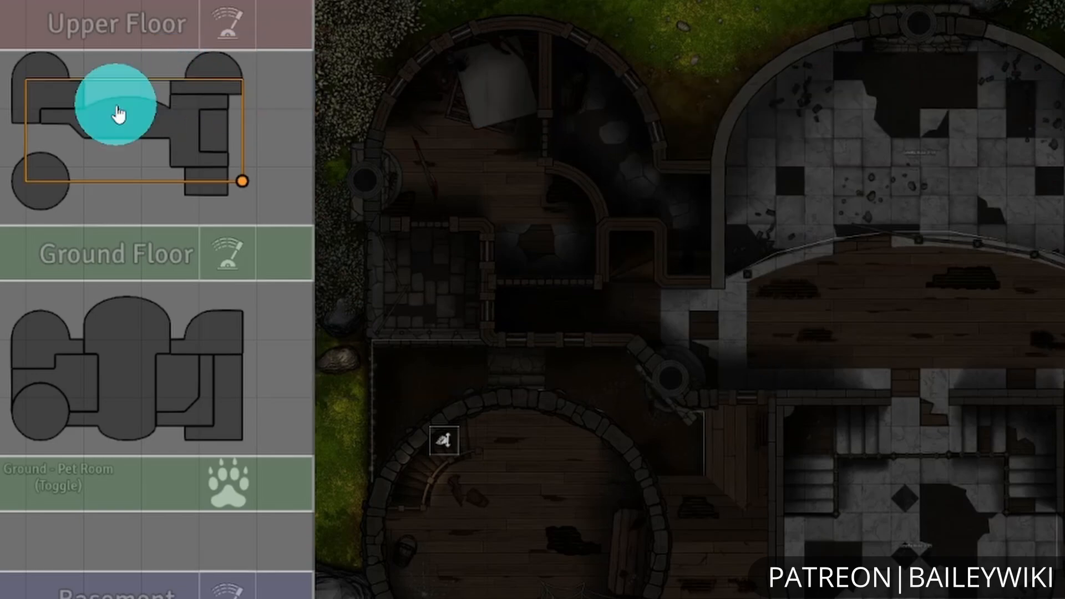
left_click(119, 114)
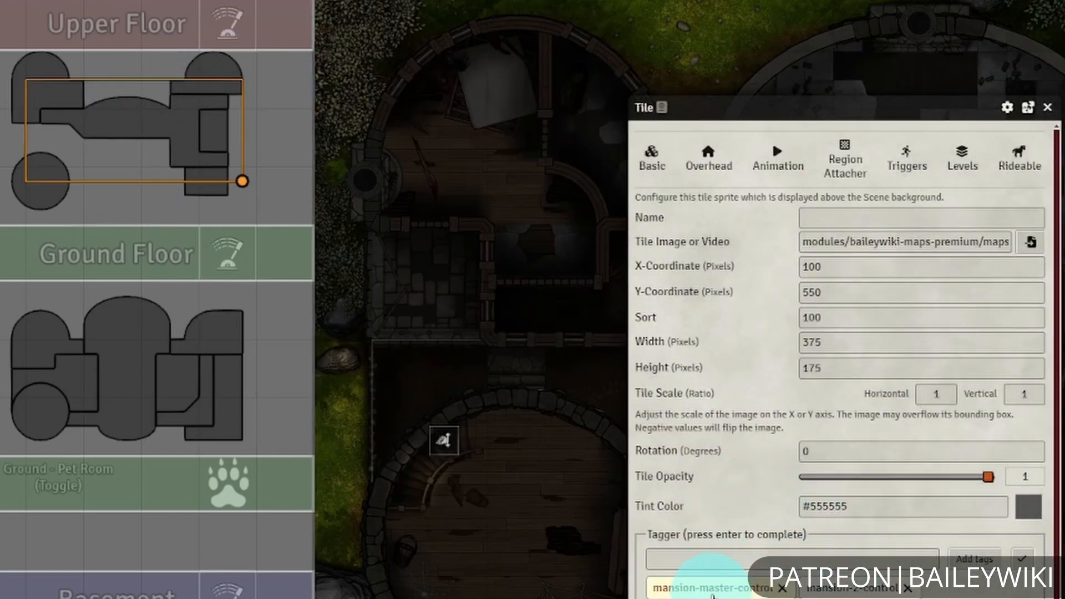
- Examine the mezzanine tile's actions under its Furnished, Empty and Ruined landings, and close its settings
left_click(901, 169)
left_click(821, 205)
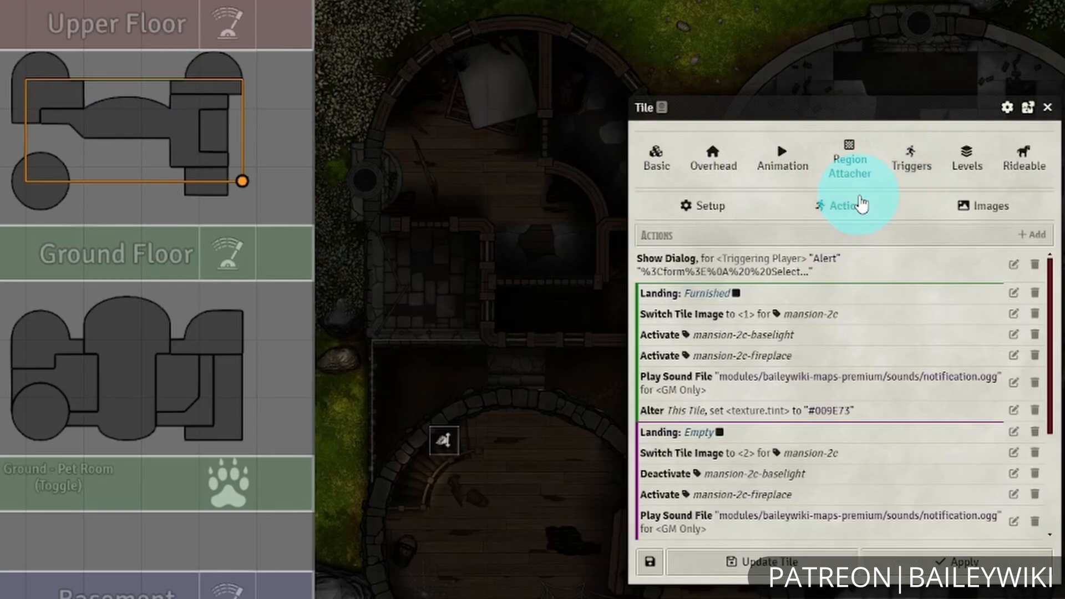
scroll(915, 340, "down", 3)
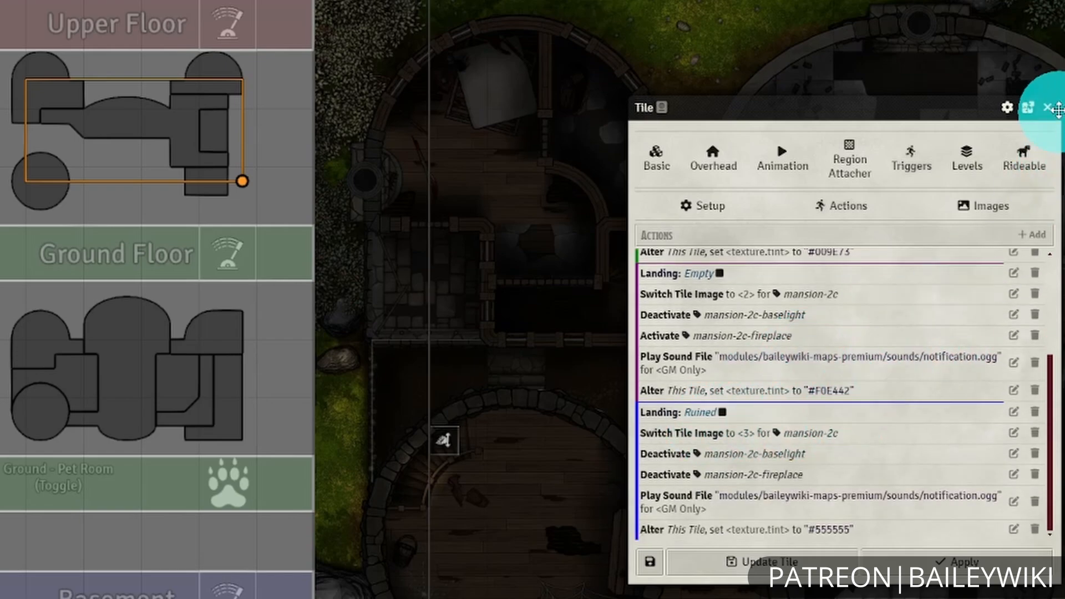
left_click(1046, 107)
- Examine the NE bedroom tile's trigger actions through its Alt2 and Alt3 landings, and close its settings
double_click(195, 72)
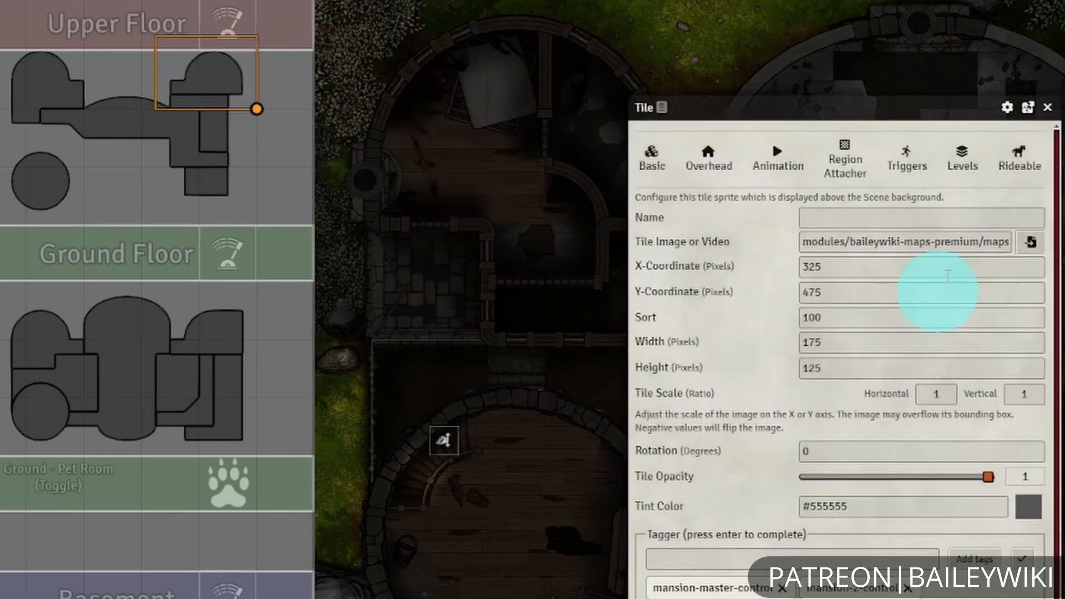
left_click(904, 155)
left_click(840, 208)
scroll(843, 468, "down", 6)
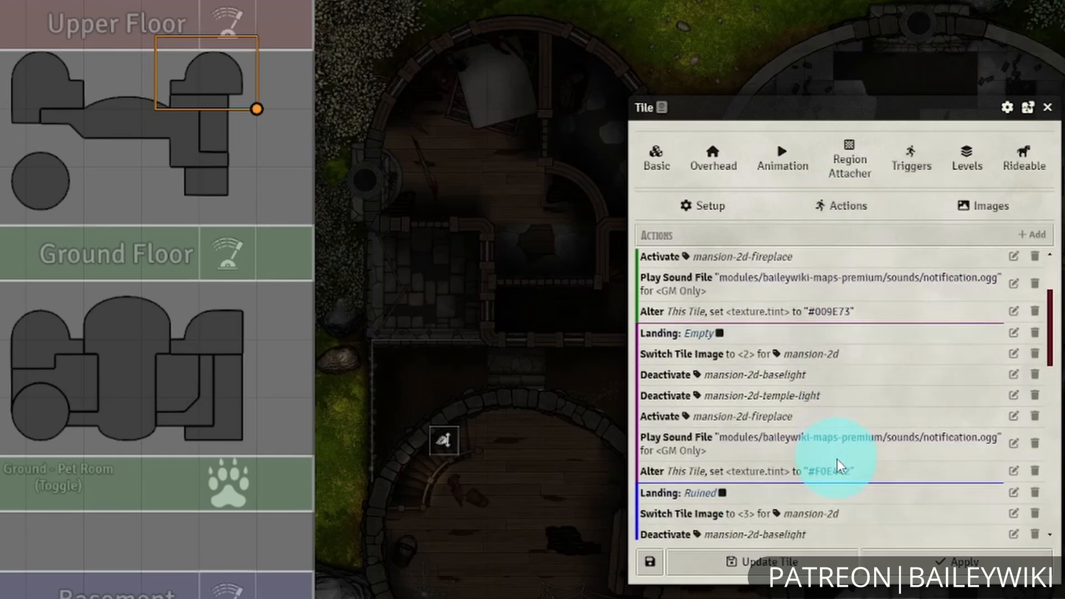
scroll(788, 465, "down", 5)
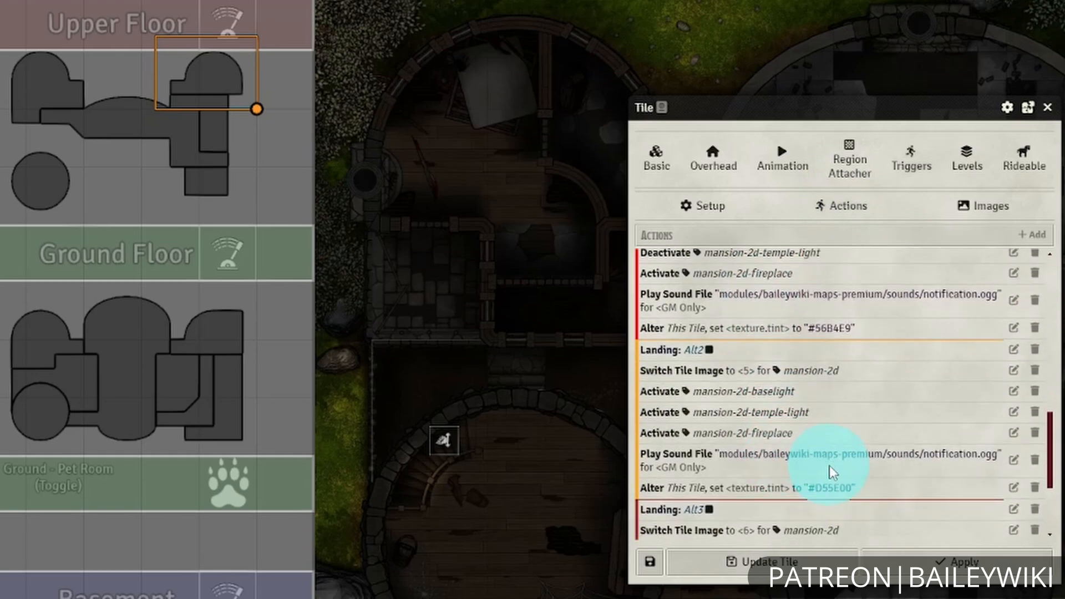
left_click(1047, 107)
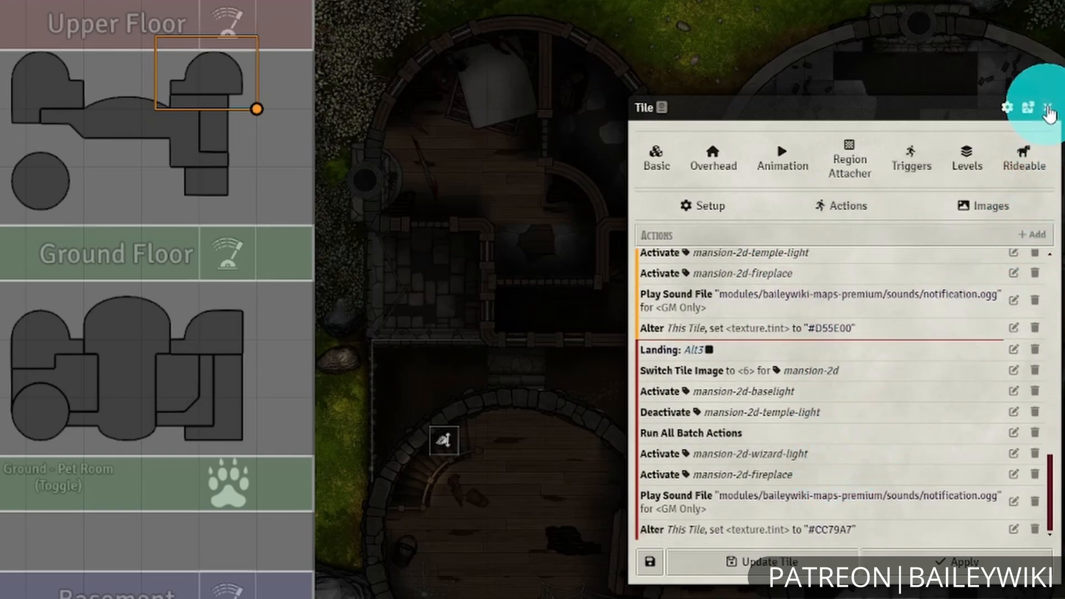
- Switch the Upper Floor NE bedroom to the Wizard's Study version
left_click(228, 72)
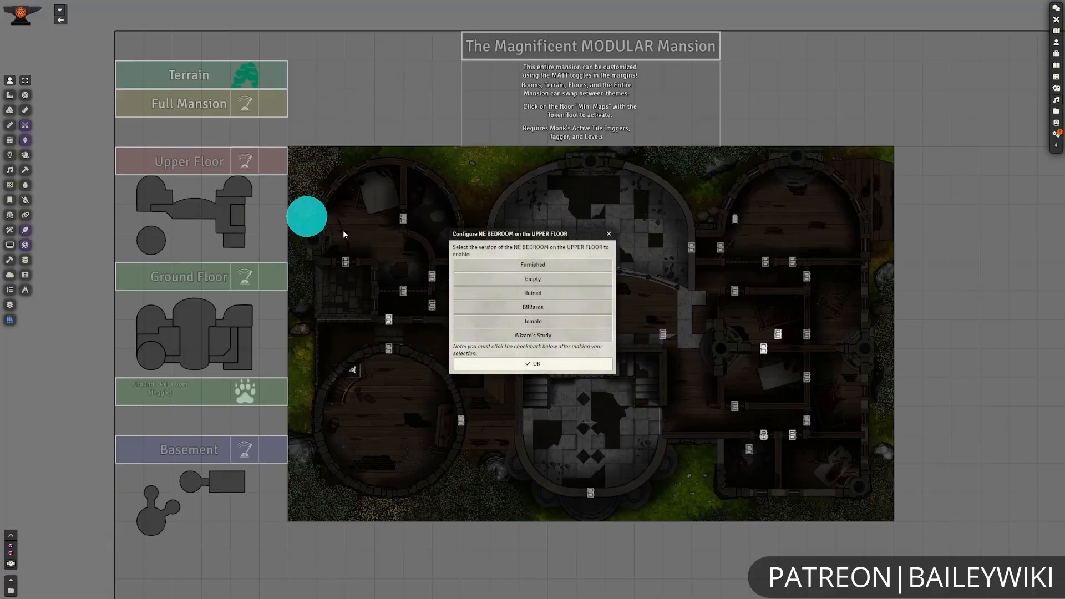
left_click(552, 364)
left_click(752, 426)
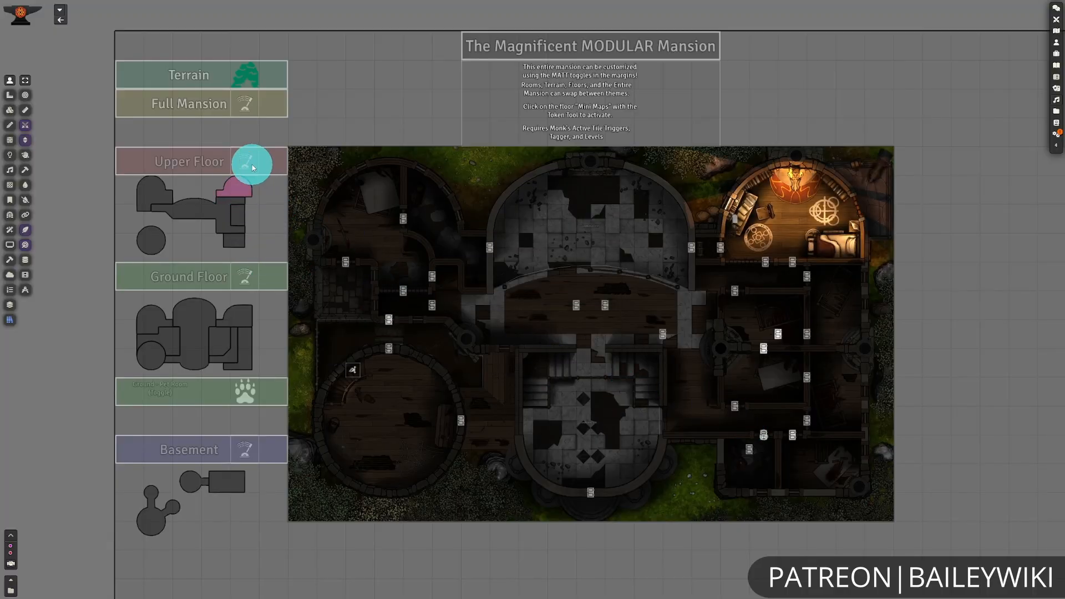
- Examine the settings of the central Ground Floor mini map tile, and close them
left_click(10, 111)
double_click(184, 337)
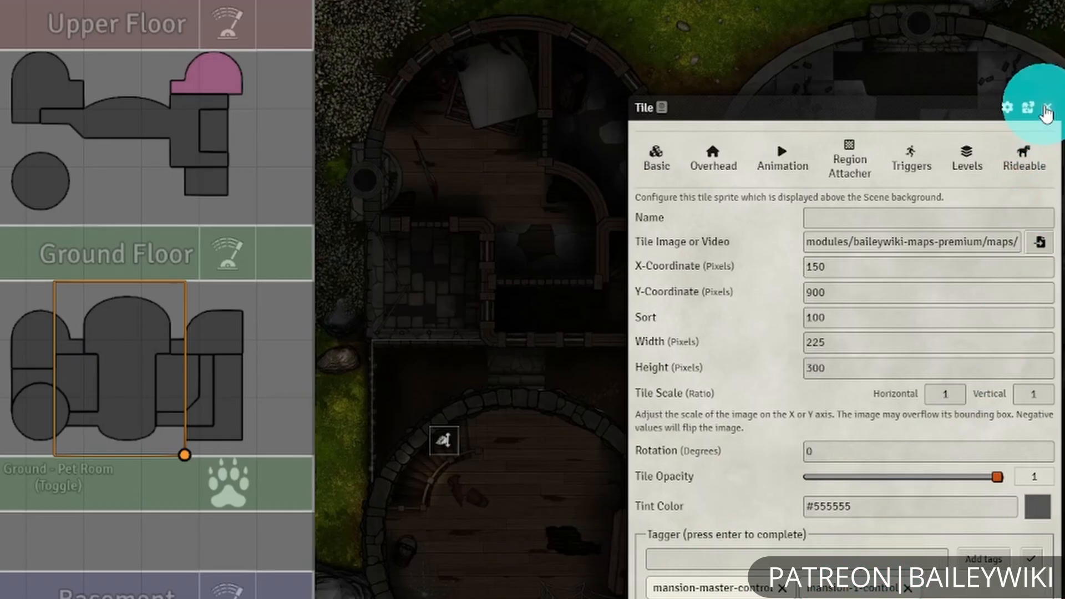
left_click(1045, 107)
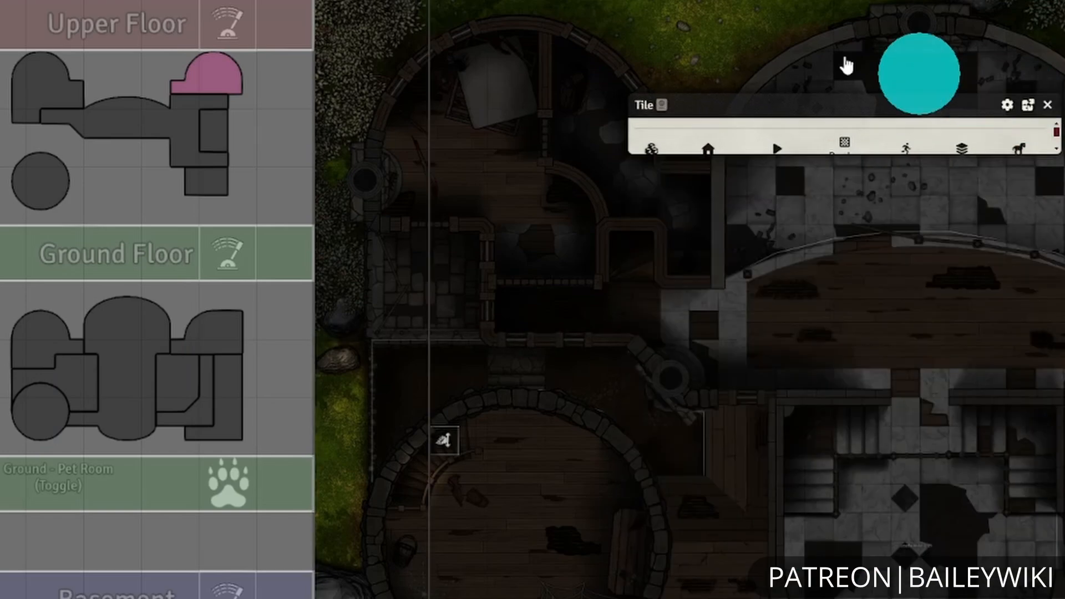
- Examine the Full Mansion control tile's trigger actions, including the Trigger Tile action under its Furnished landing, and close its settings
left_click(1046, 107)
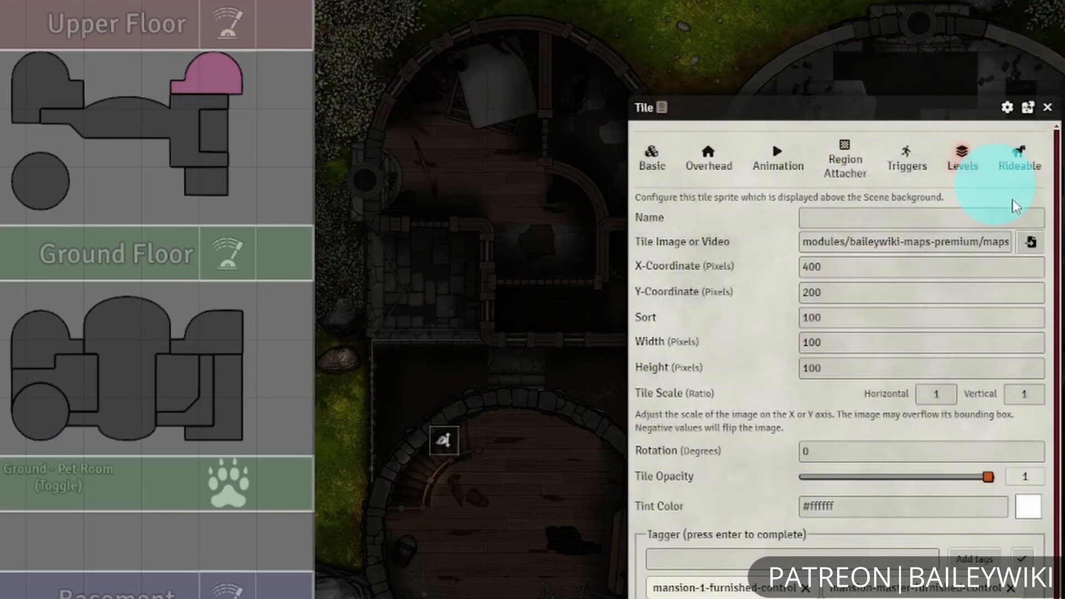
left_click(929, 177)
left_click(843, 208)
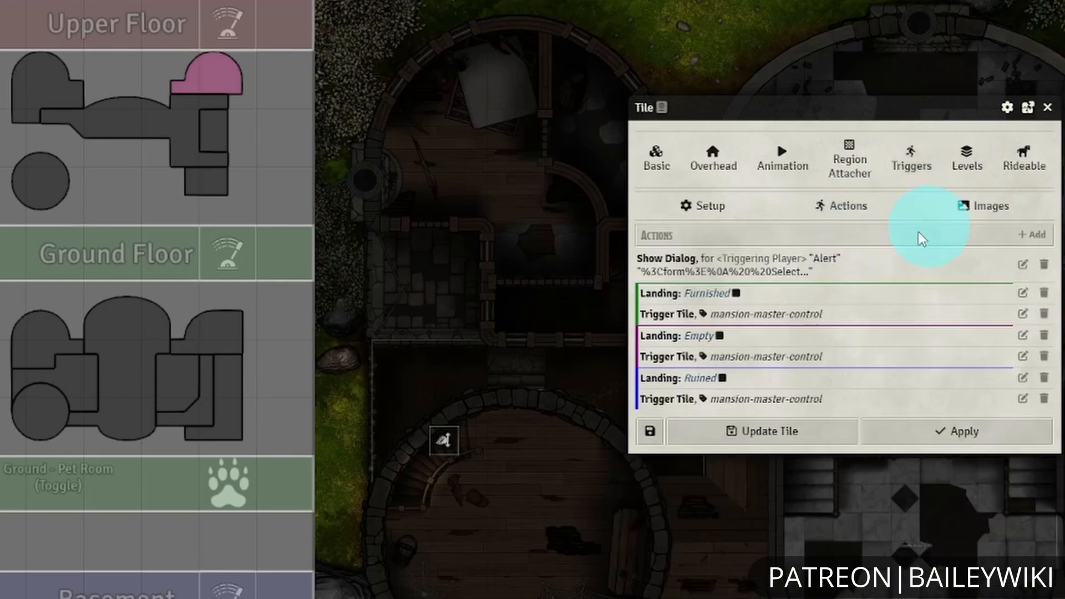
left_click(1022, 314)
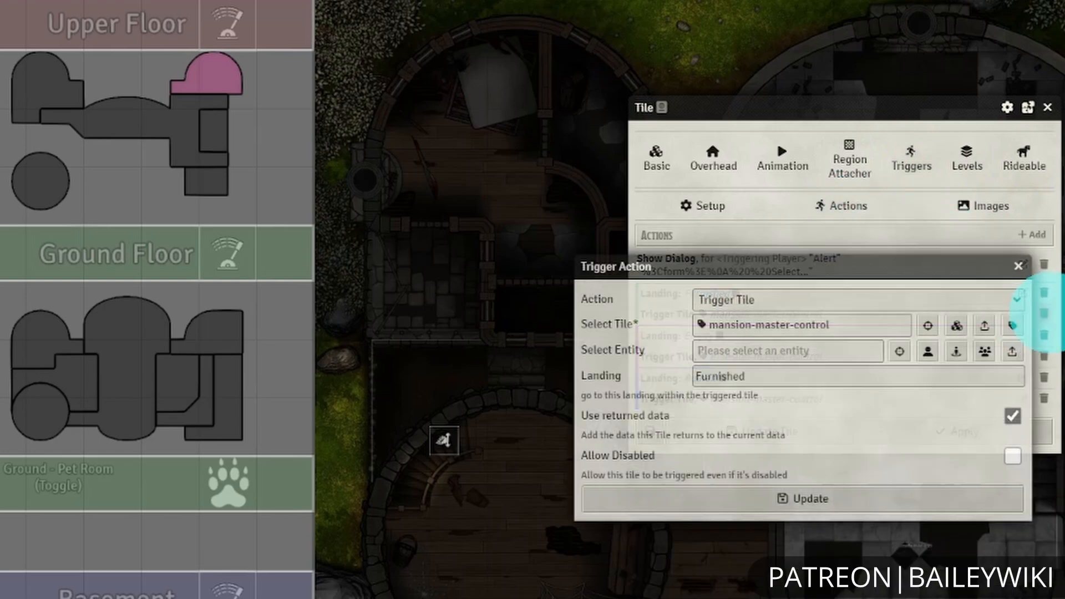
left_click(1023, 268)
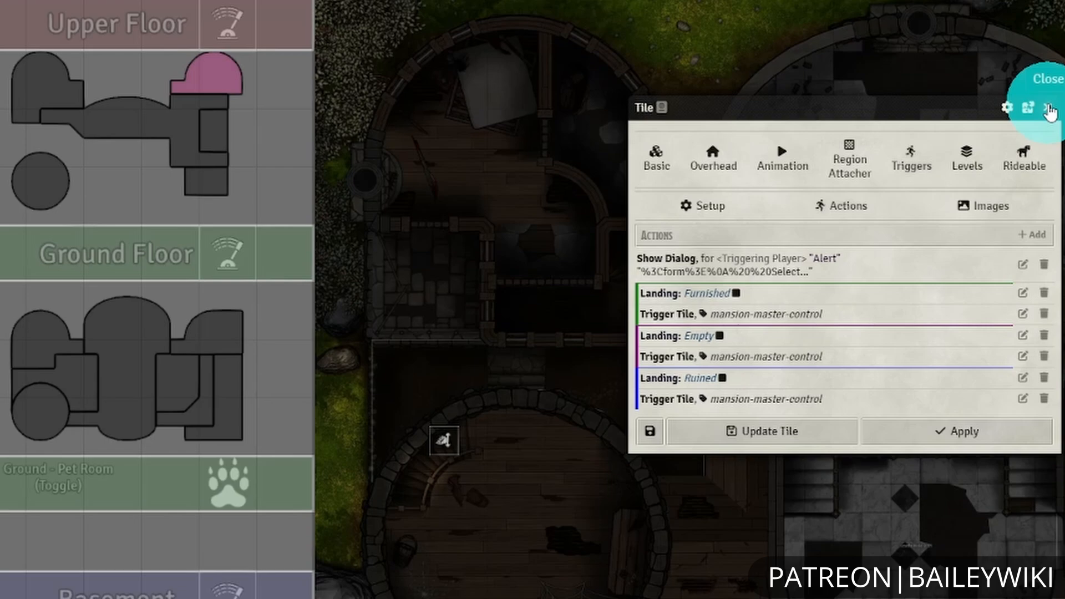
left_click(1047, 109)
- Examine the Tagger tags of the northwest Upper Floor mini map tile and the Upper Floor control tile's settings, and close both
double_click(22, 95)
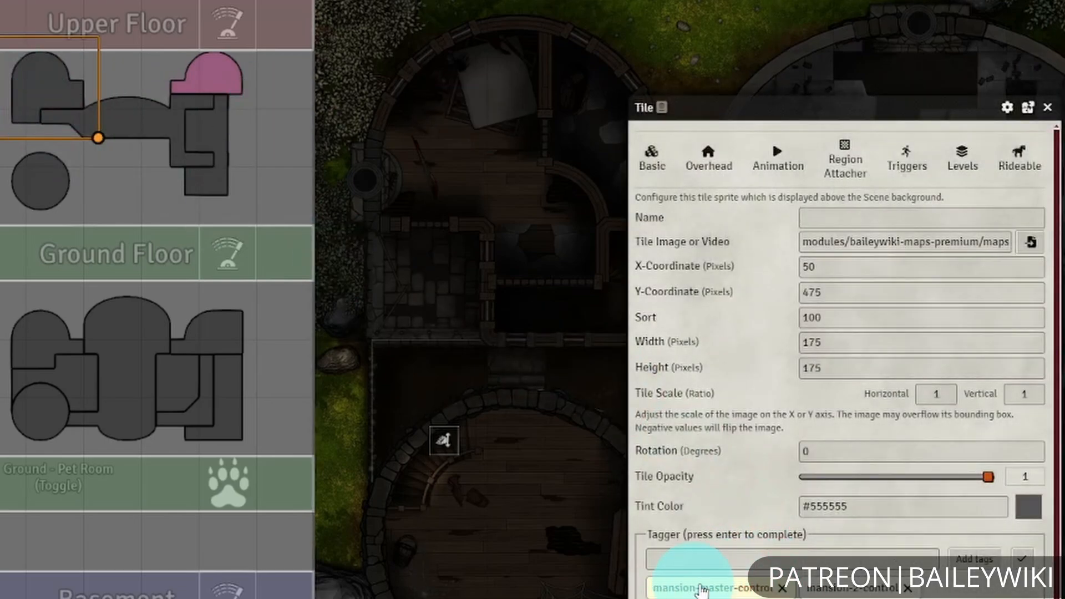
left_click(1047, 109)
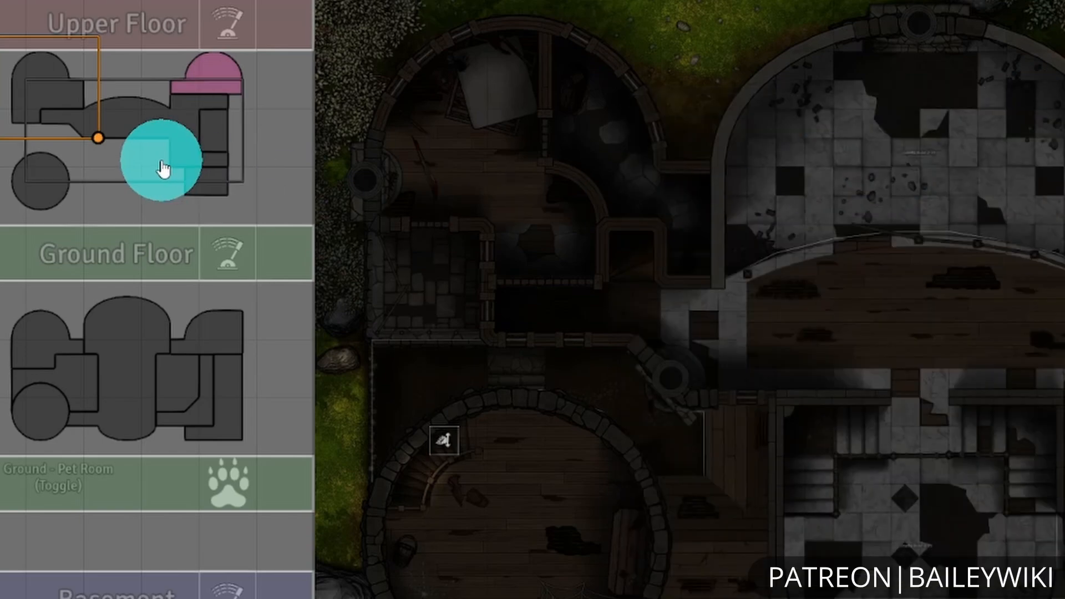
left_click(126, 134)
double_click(216, 35)
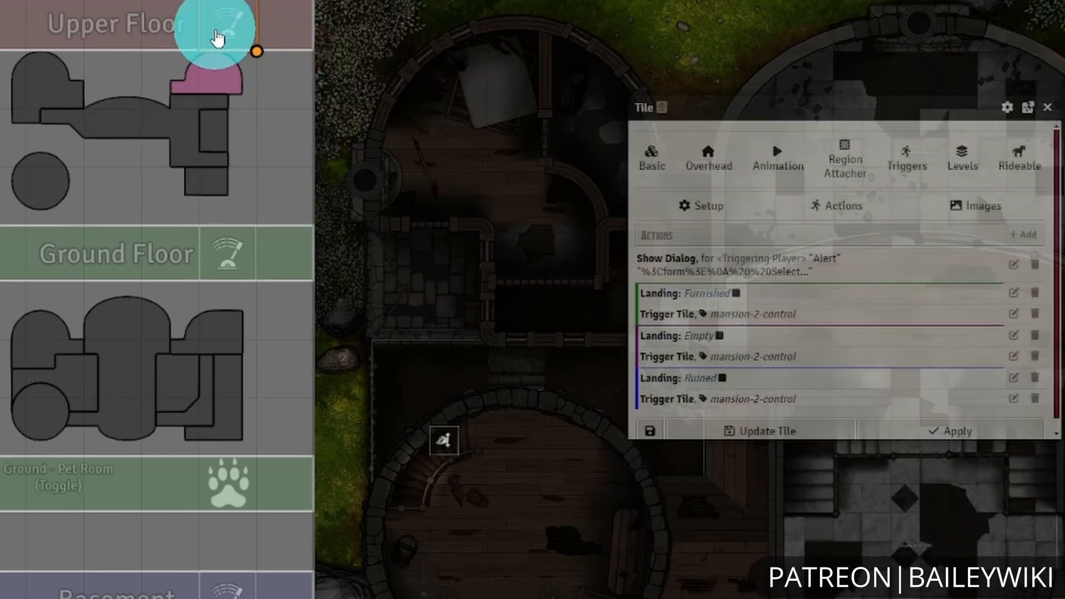
left_click(651, 155)
left_click(737, 228)
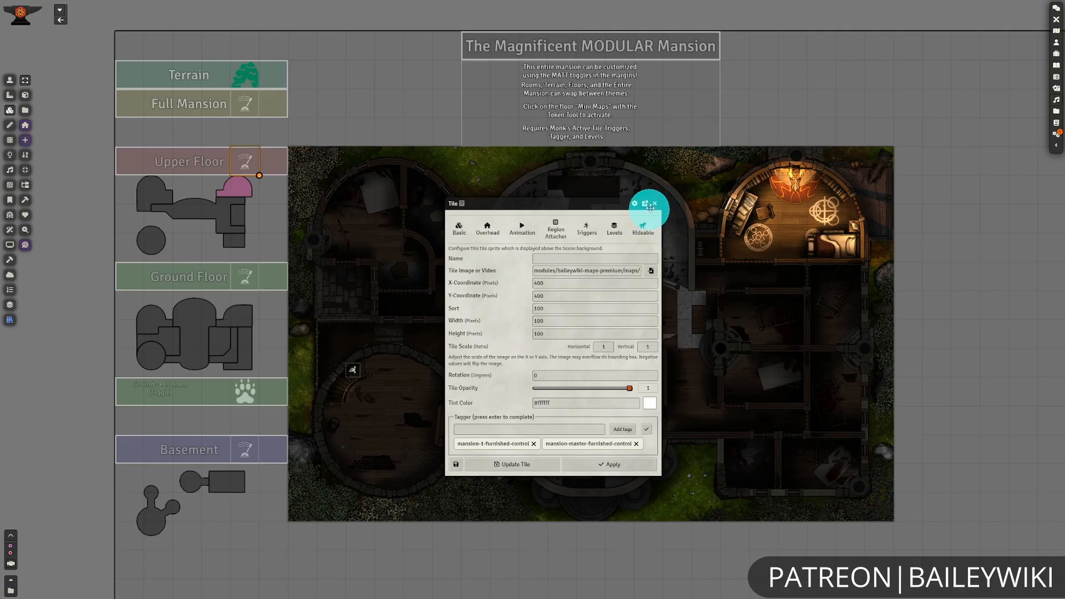
left_click(1047, 108)
left_click(216, 216)
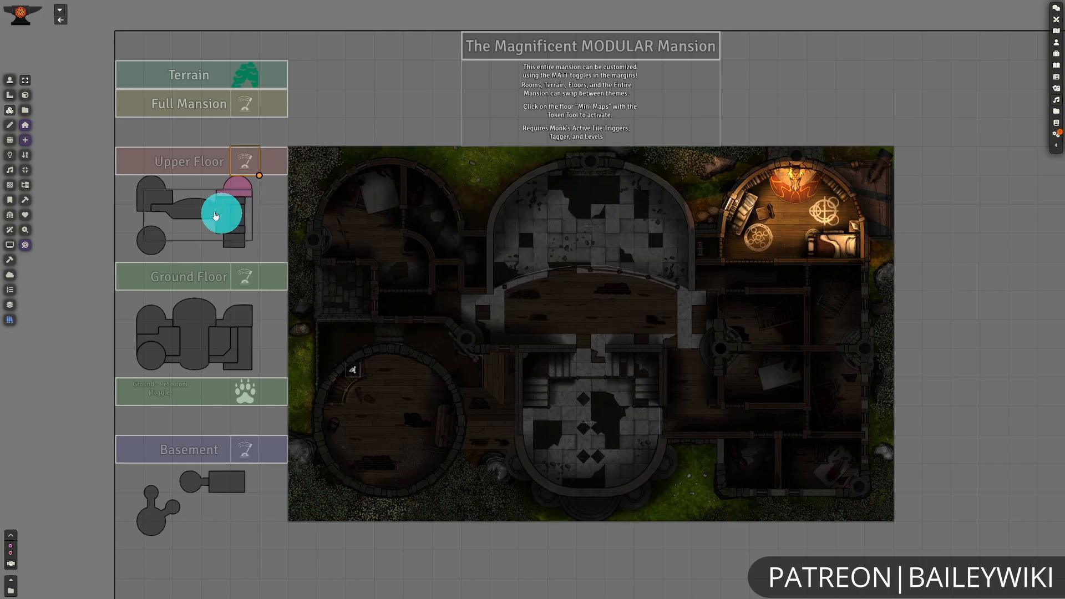
- Switch all Upper Floor rooms to the Furnished version, and the entire mansion to the Empty version
left_click(12, 88)
left_click(225, 161)
left_click(557, 314)
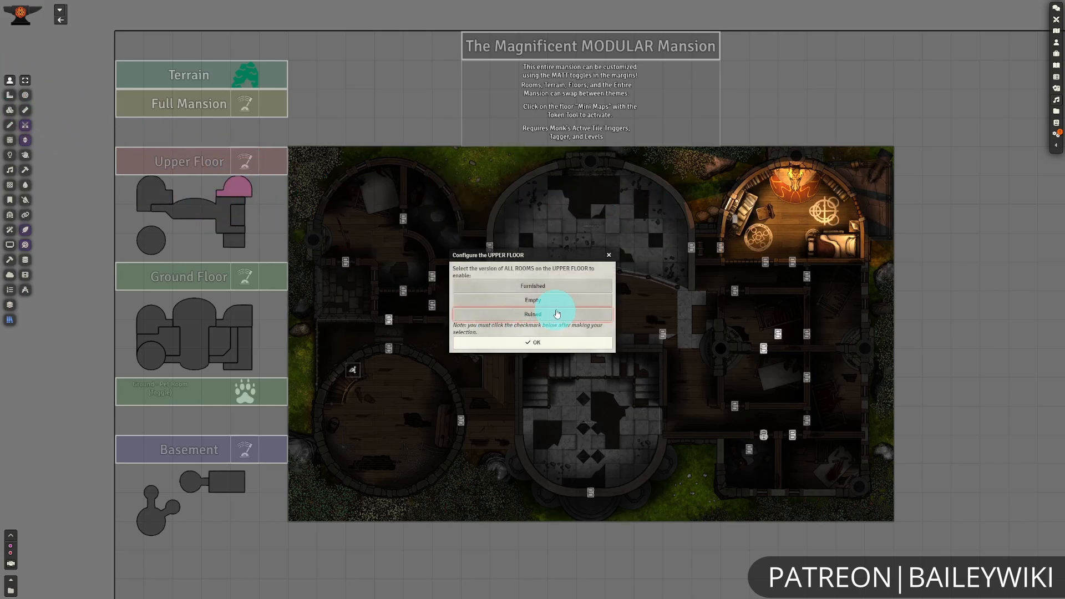
left_click(567, 344)
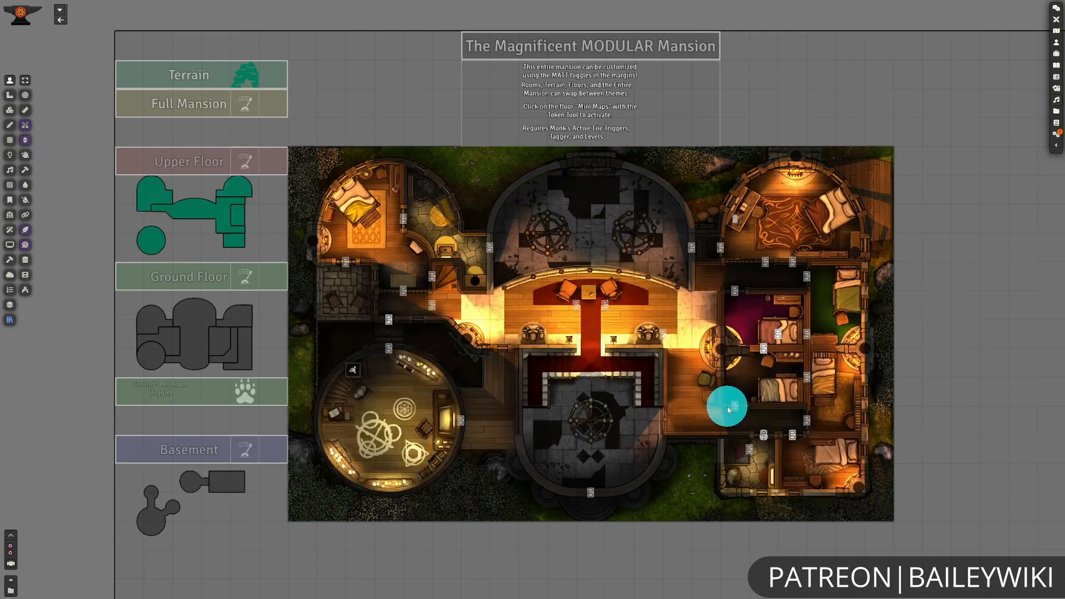
left_click(245, 104)
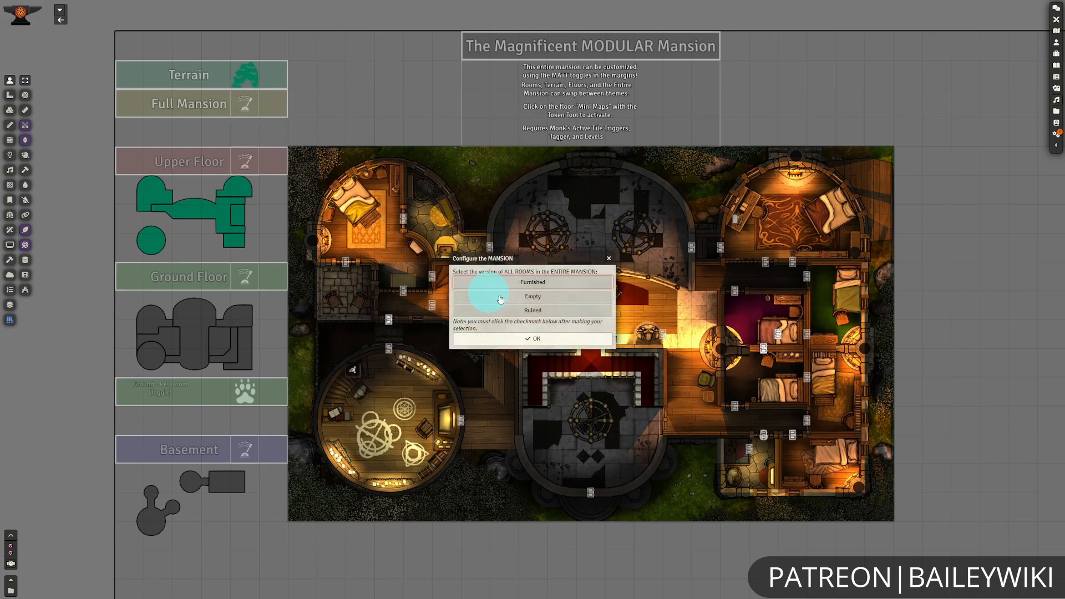
left_click(571, 347)
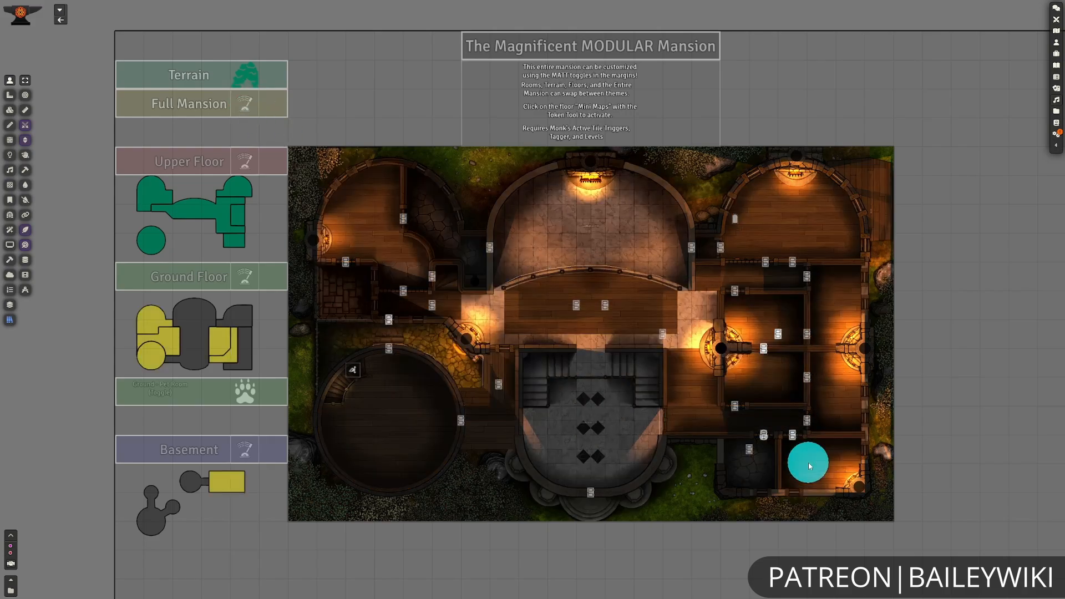
- Examine the central Ground Floor mini map tile's trigger actions under its Furnished and Empty landings, and close its settings
left_click(15, 113)
left_click(237, 243)
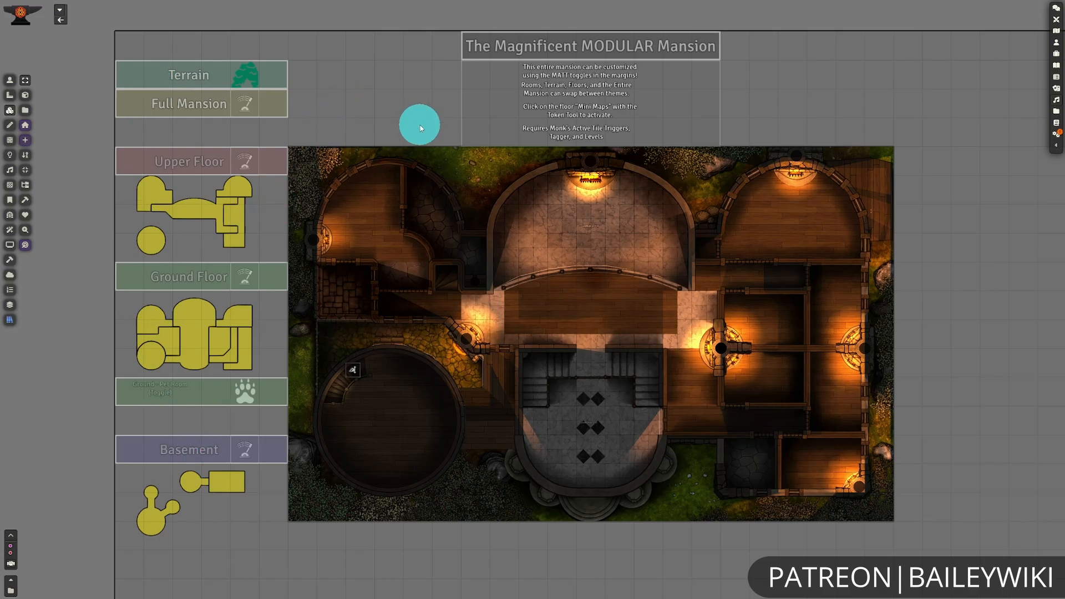
left_click(225, 323)
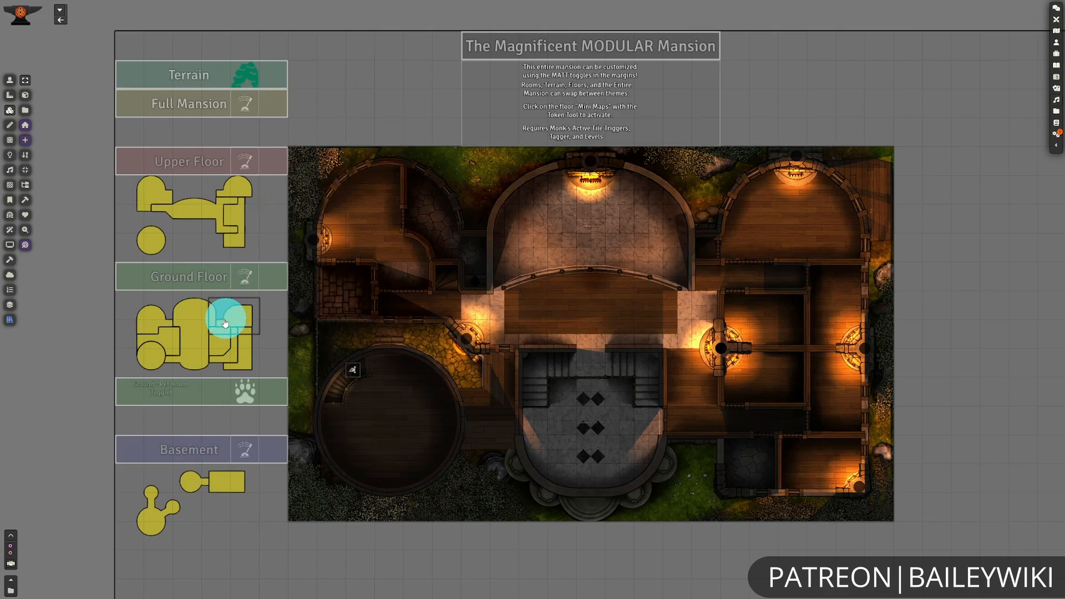
double_click(193, 332)
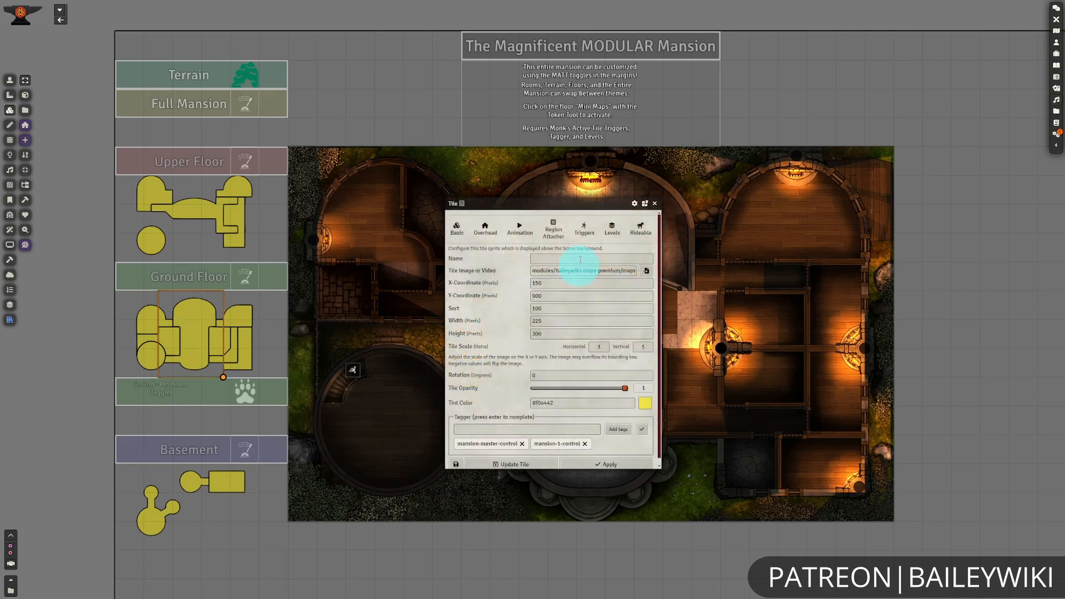
left_click(578, 233)
left_click(553, 253)
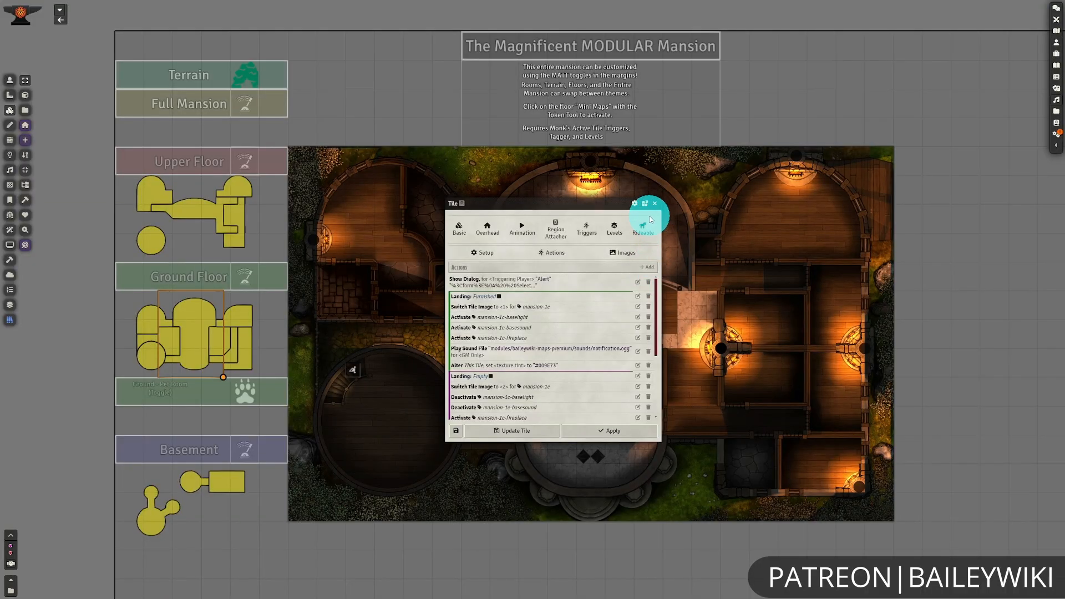
left_click(776, 107)
- Isolate the Ground Floor level, inspect the lights along the central hall, and return to the view of all levels
left_click(10, 157)
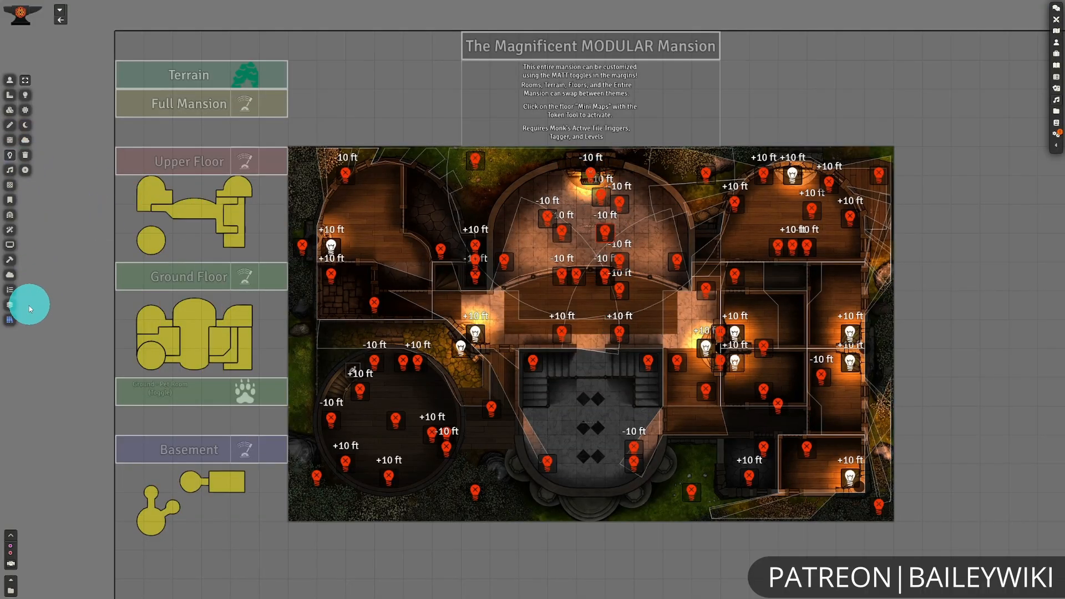
left_click(10, 307)
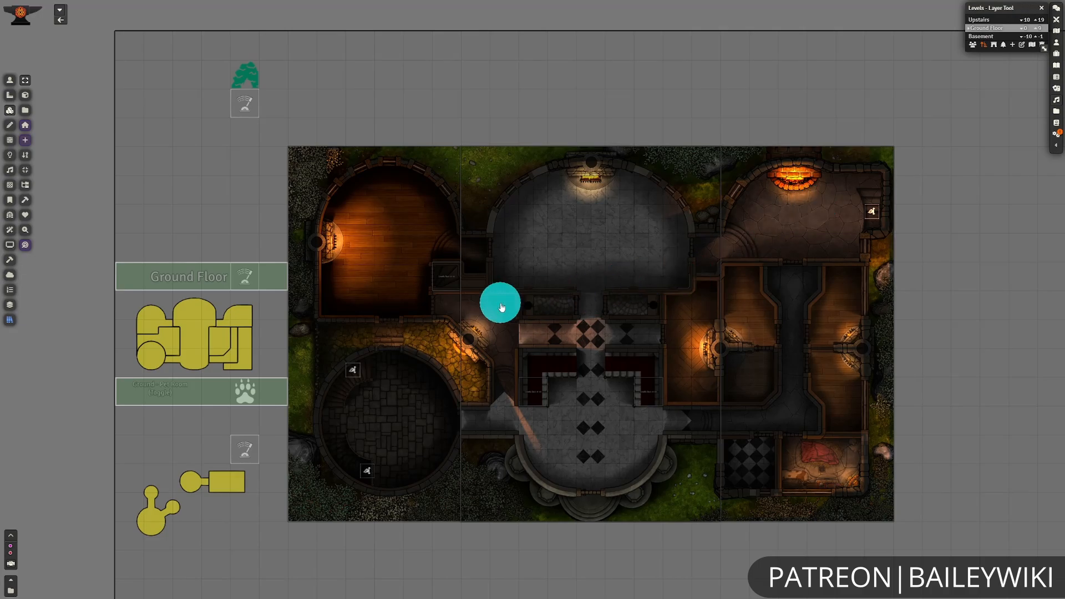
left_click(10, 156)
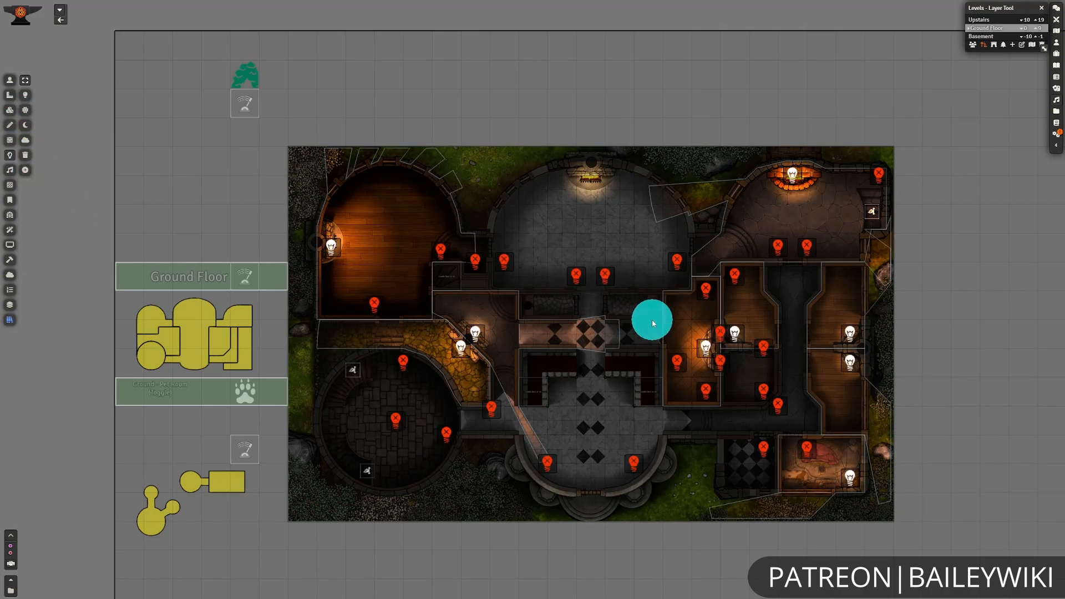
scroll(651, 320, "up", 1)
double_click(604, 269)
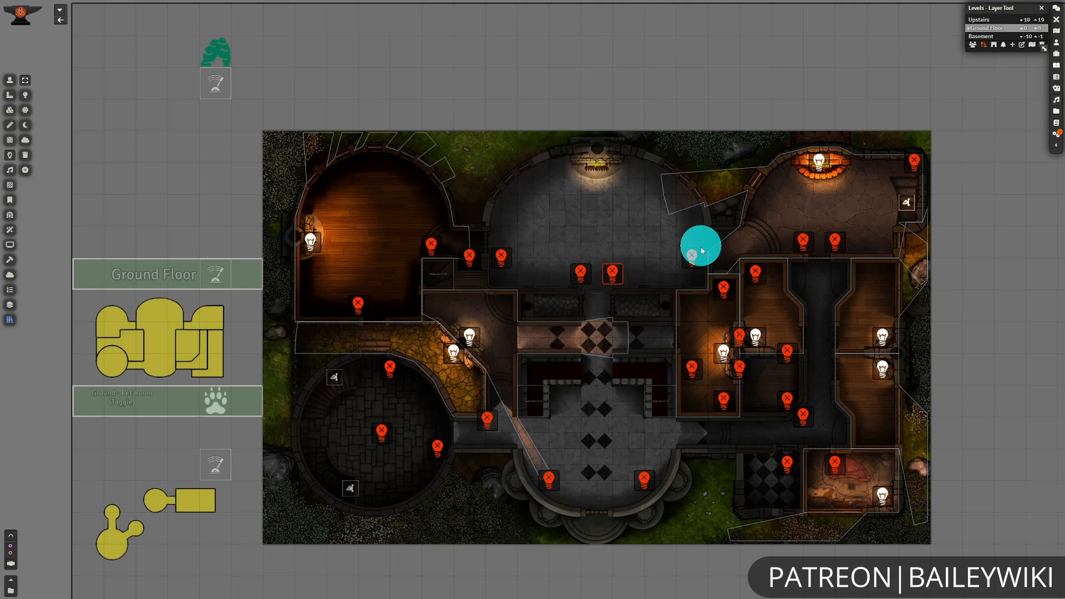
double_click(699, 247)
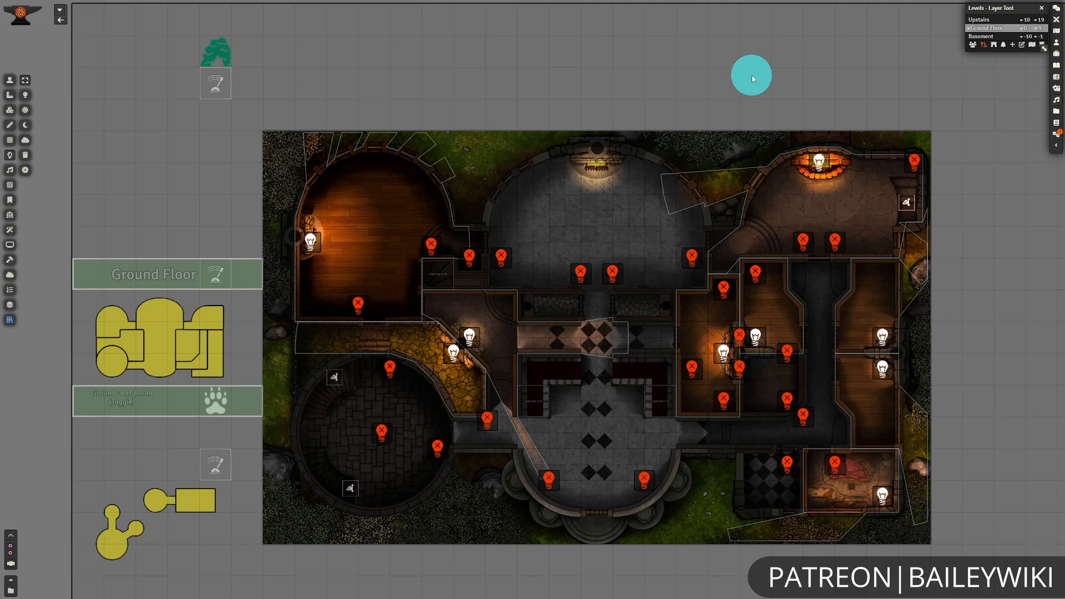
left_click(1041, 9)
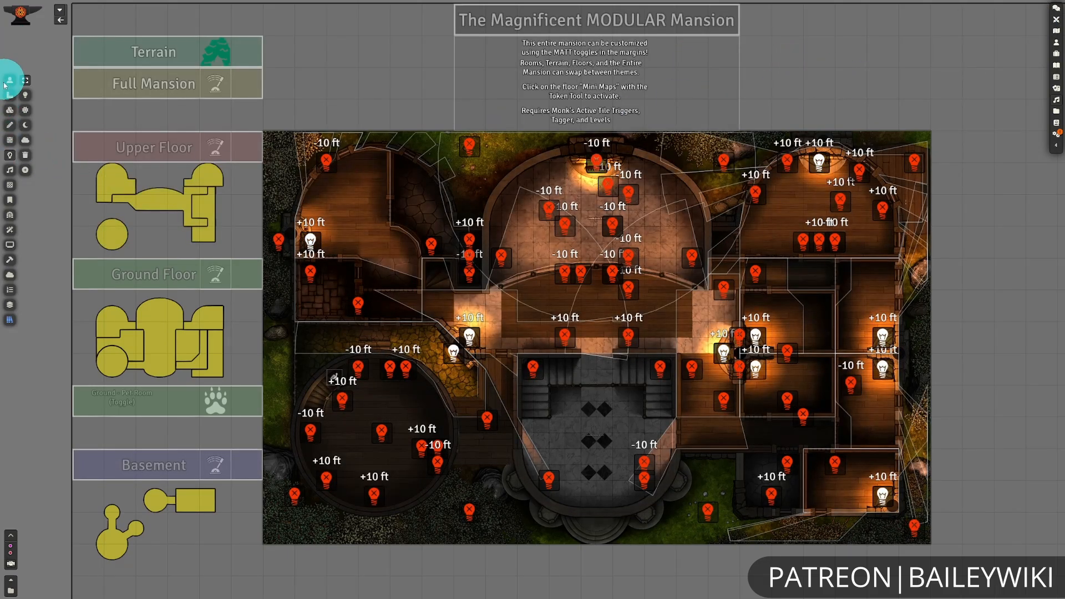
left_click(10, 80)
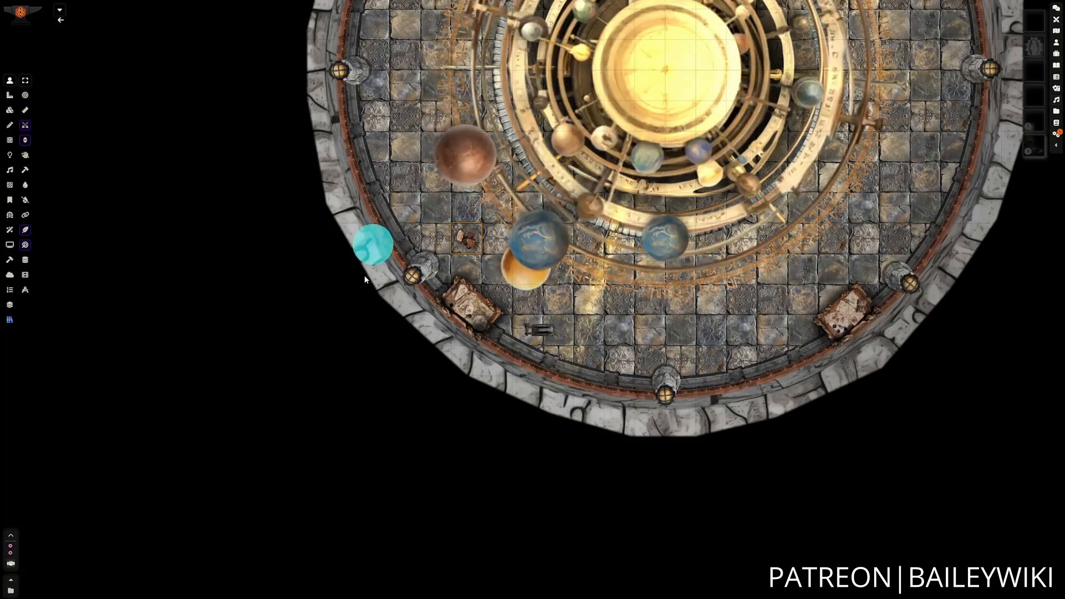
- Trigger the orrery's lever tile, and review its trigger actions down to the error landing
left_click(540, 332)
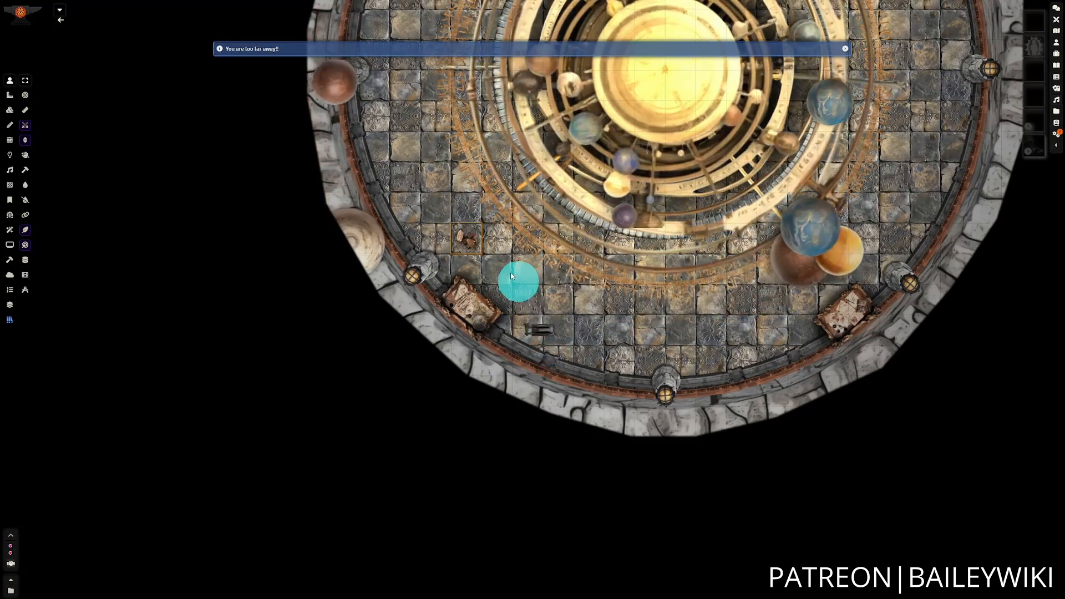
left_click(10, 110)
double_click(538, 331)
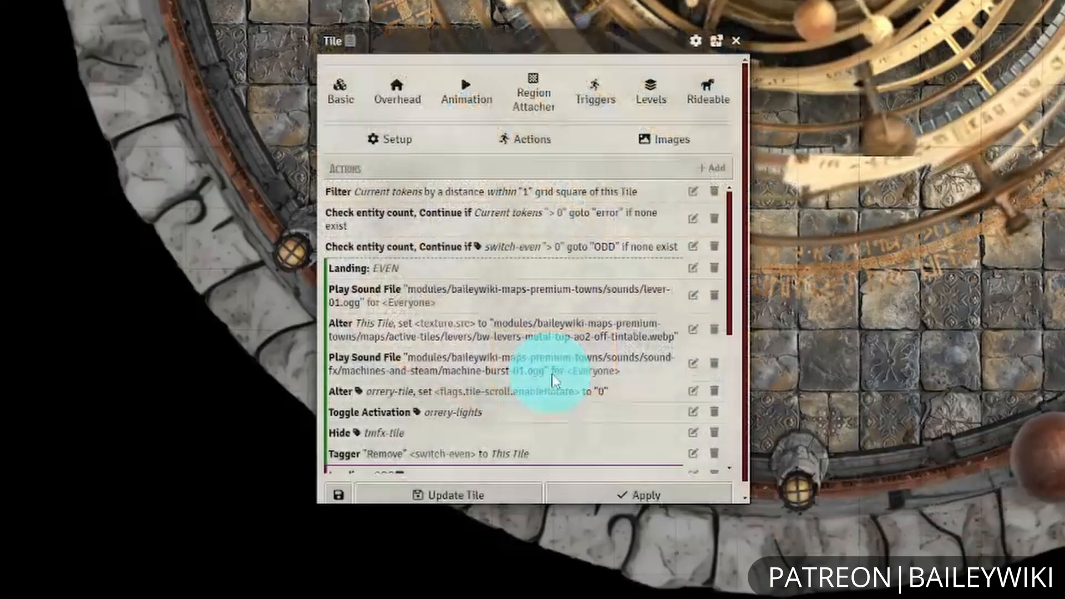
scroll(544, 338, "down", 4)
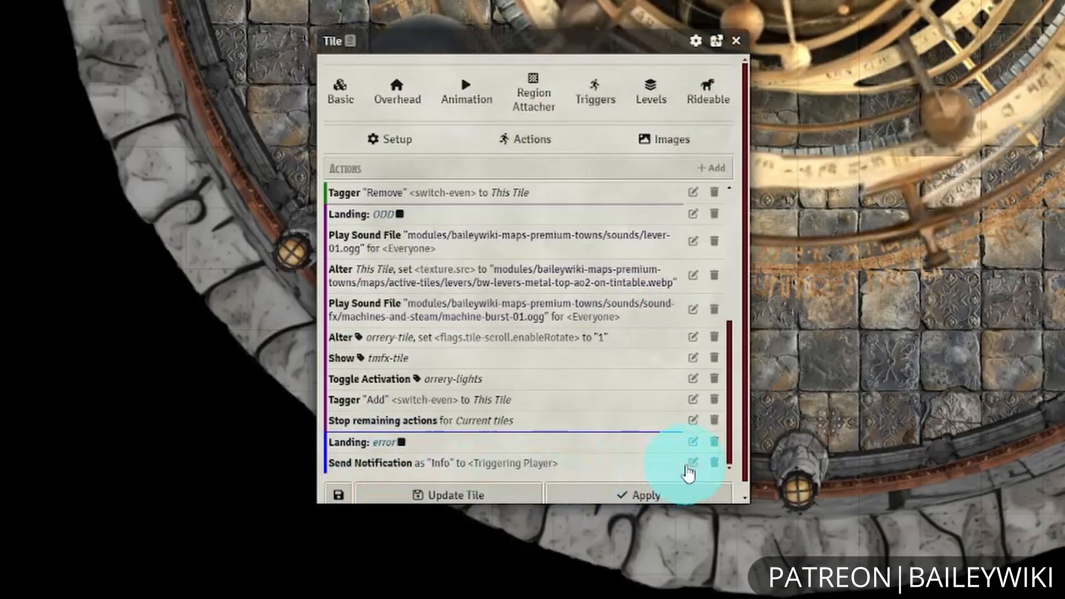
- Set the error landing's Send Notification action to show to Current Users, and update the lever tile
left_click(692, 464)
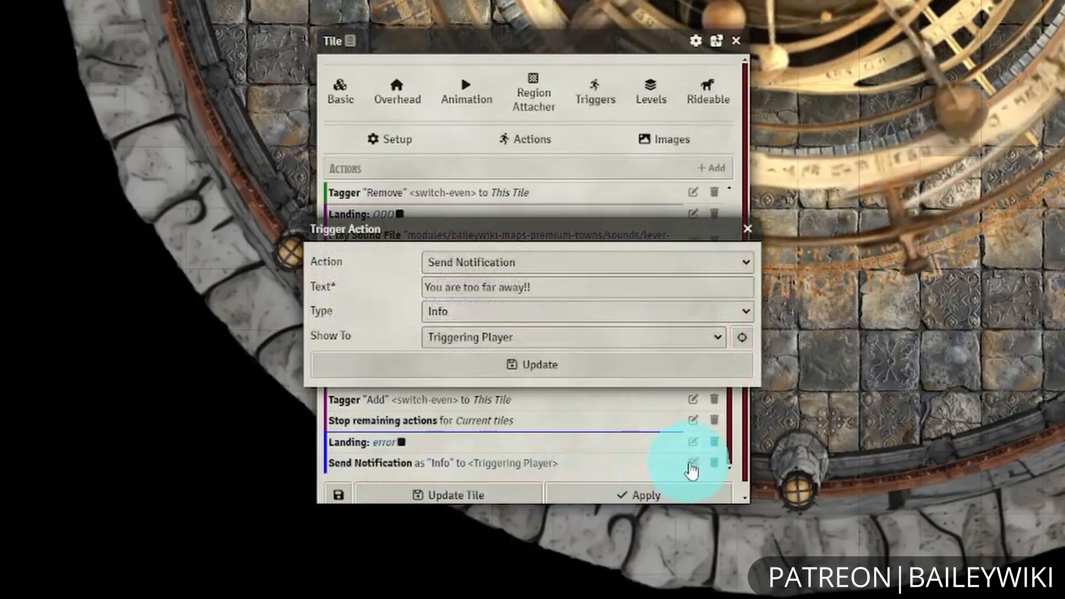
left_click(598, 348)
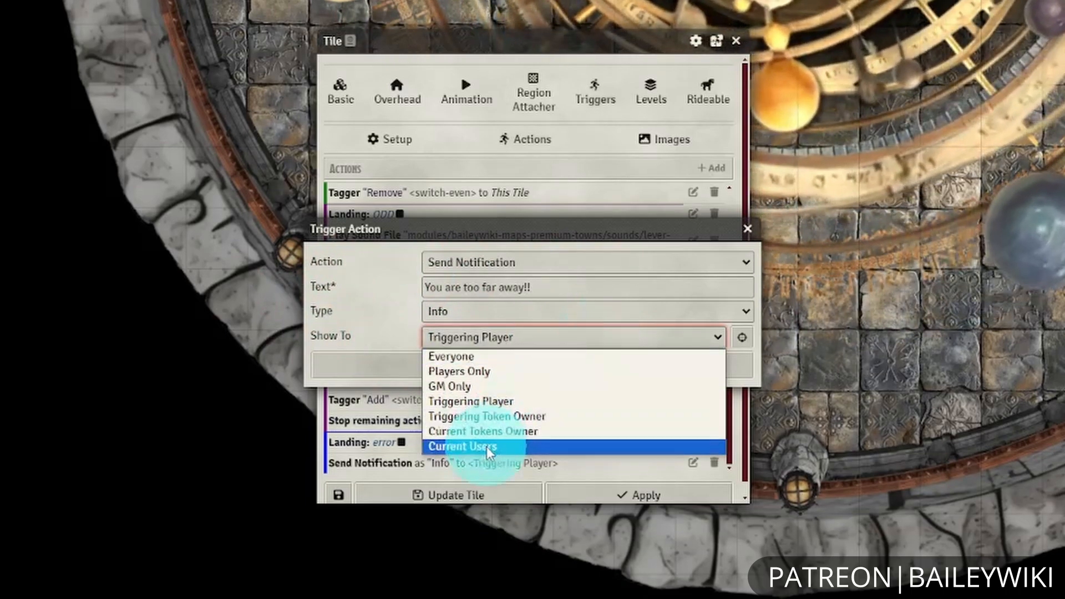
left_click(475, 446)
left_click(536, 382)
left_click(451, 493)
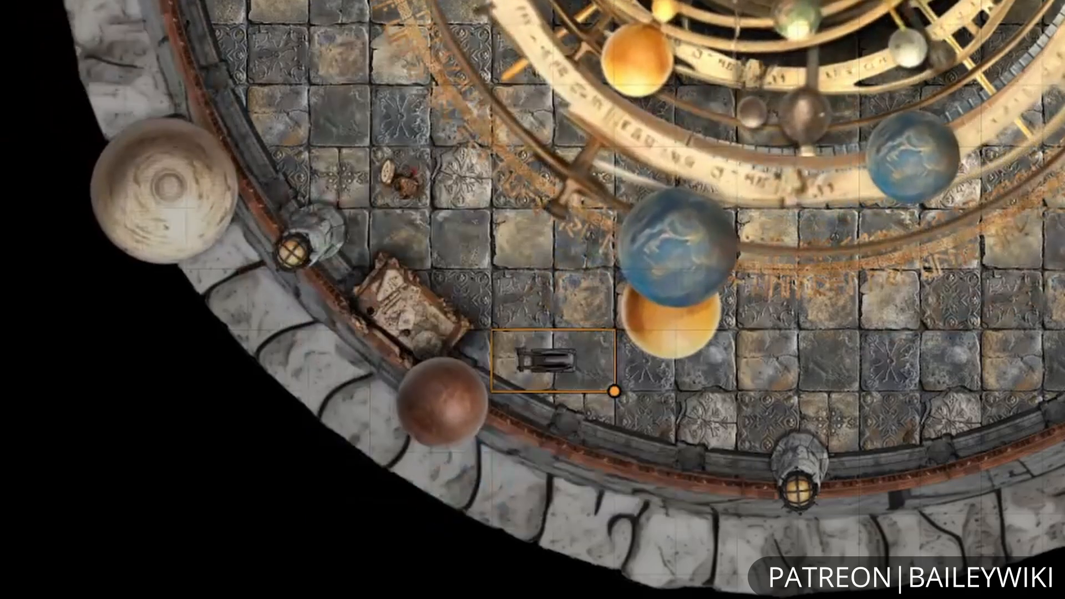
- Select the character token and test the lever tile from where the token stands
left_click(10, 81)
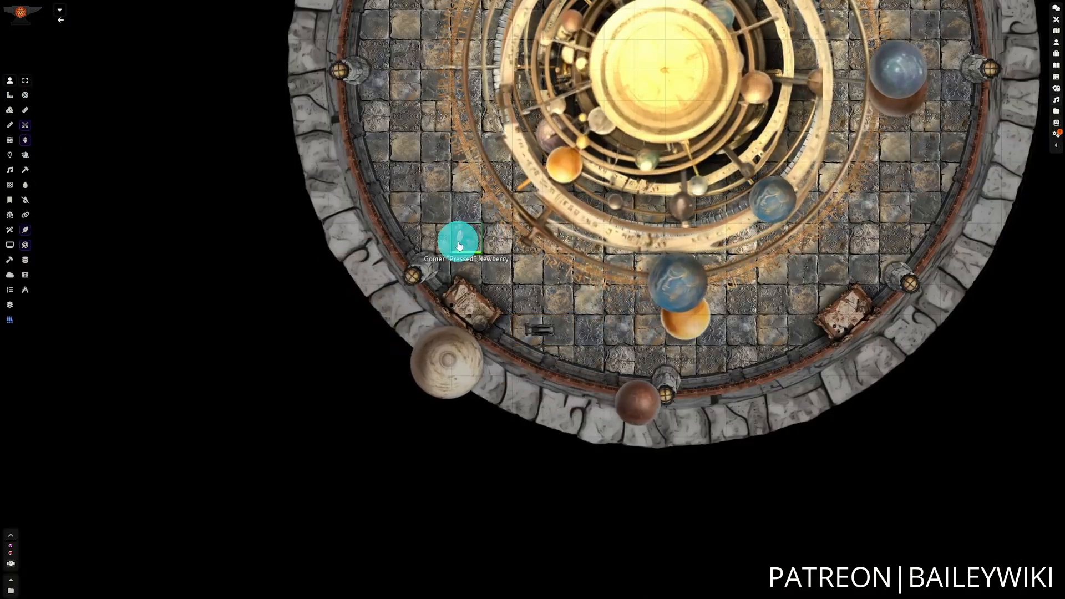
left_click(400, 180)
left_click(541, 331)
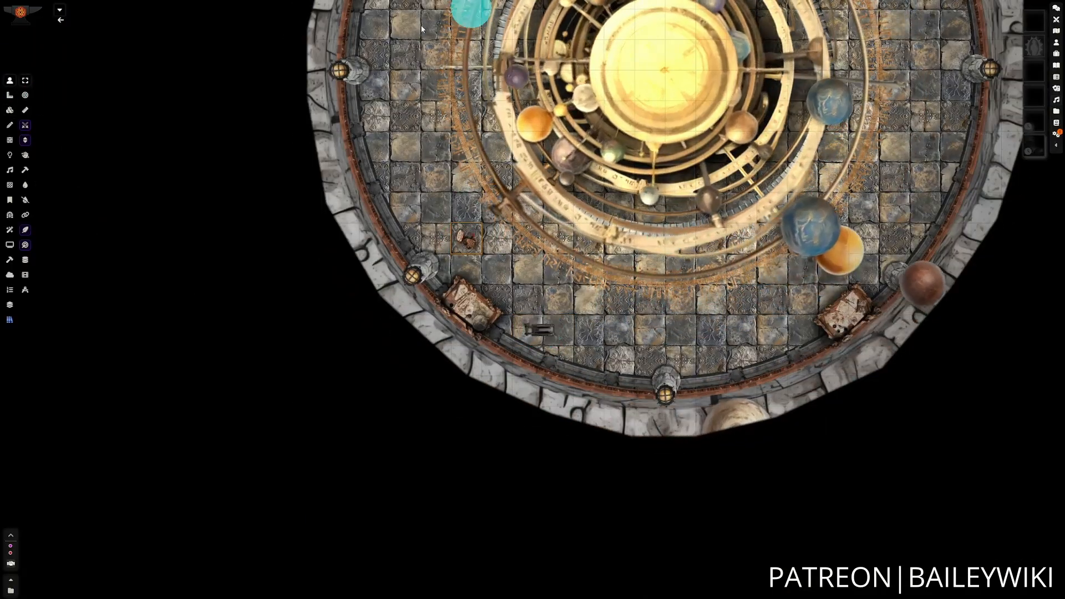
- Set the lever tile's error landing Send Notification action to show to Triggering Player, and update the tile
left_click(9, 110)
double_click(550, 327)
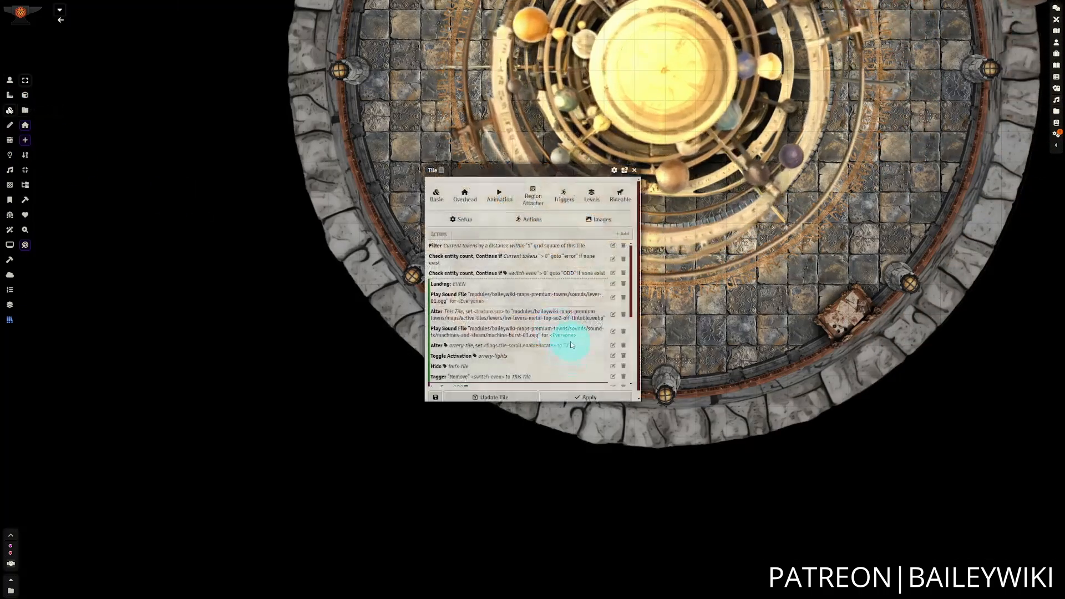
scroll(570, 340, "down", 5)
left_click(692, 451)
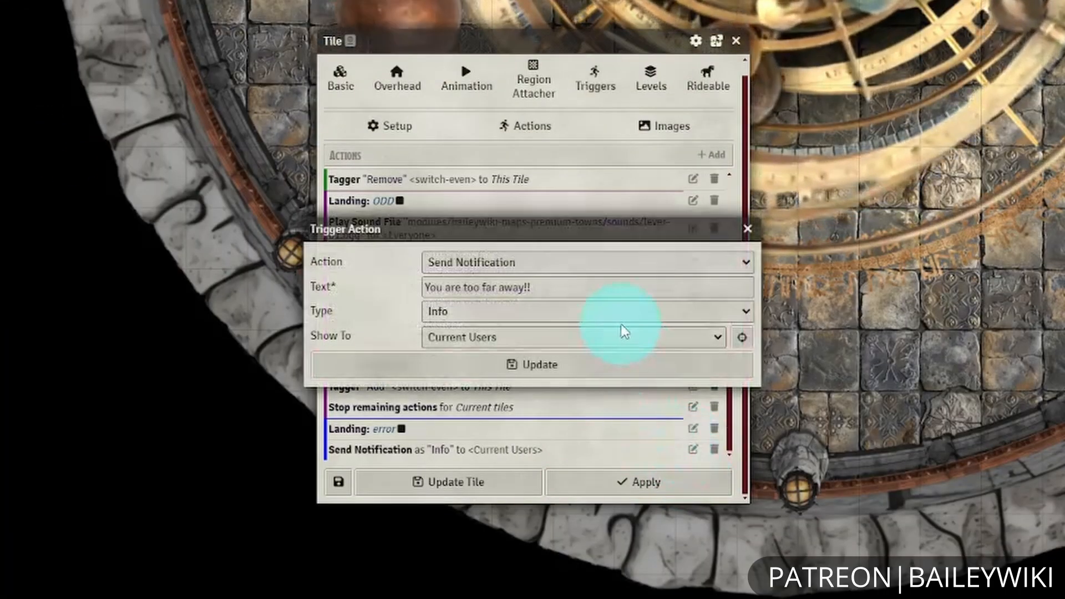
left_click(614, 337)
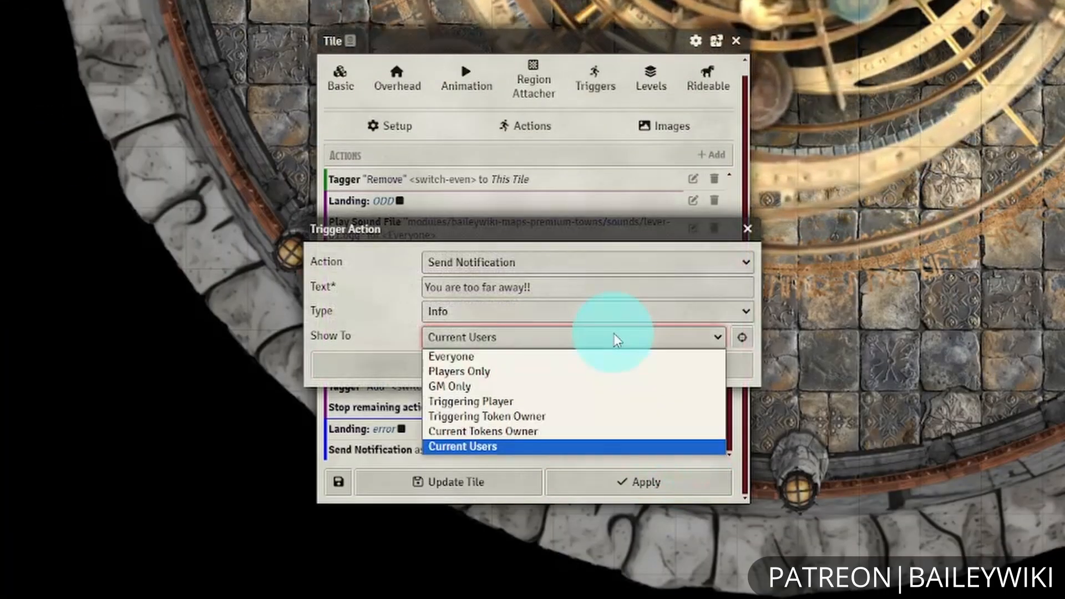
left_click(565, 409)
left_click(551, 370)
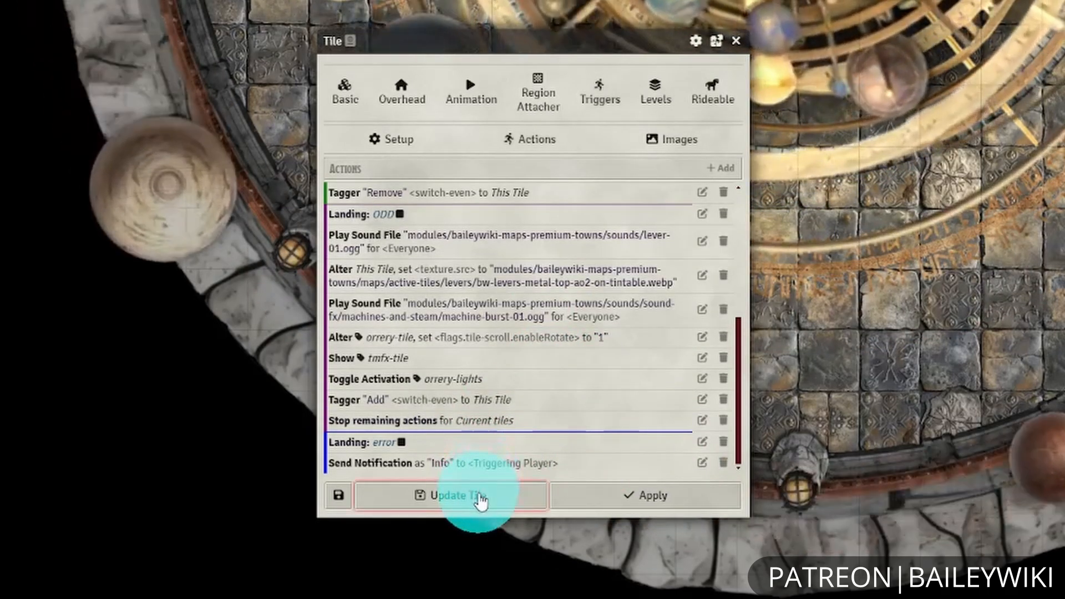
left_click(475, 497)
- Reopen the lever tile's actions and examine the Filter tokens by distance settings and the Current tokens entity count check
double_click(542, 355)
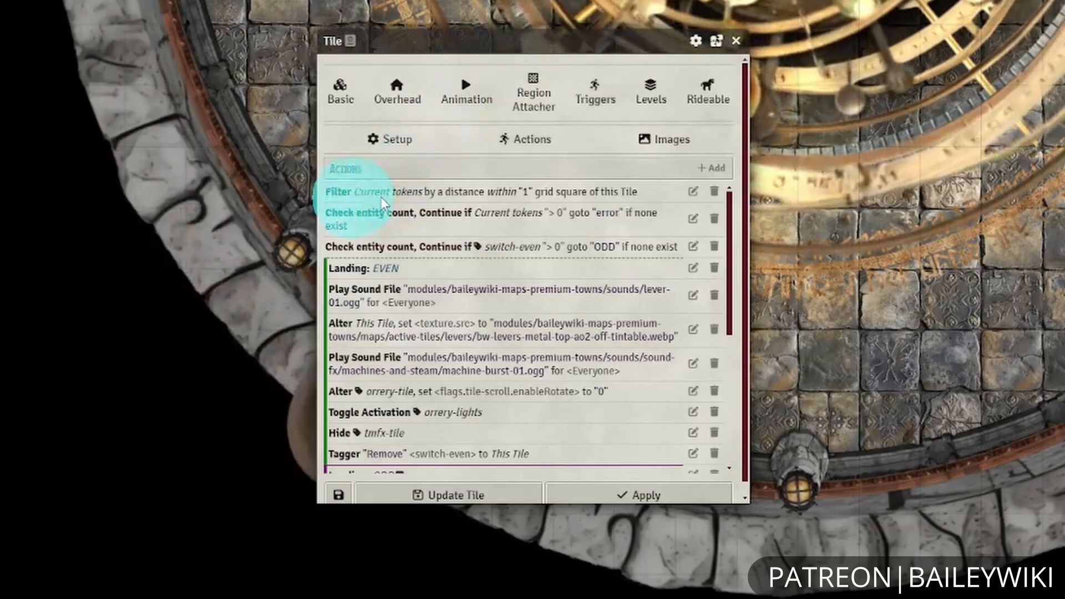
left_click(693, 191)
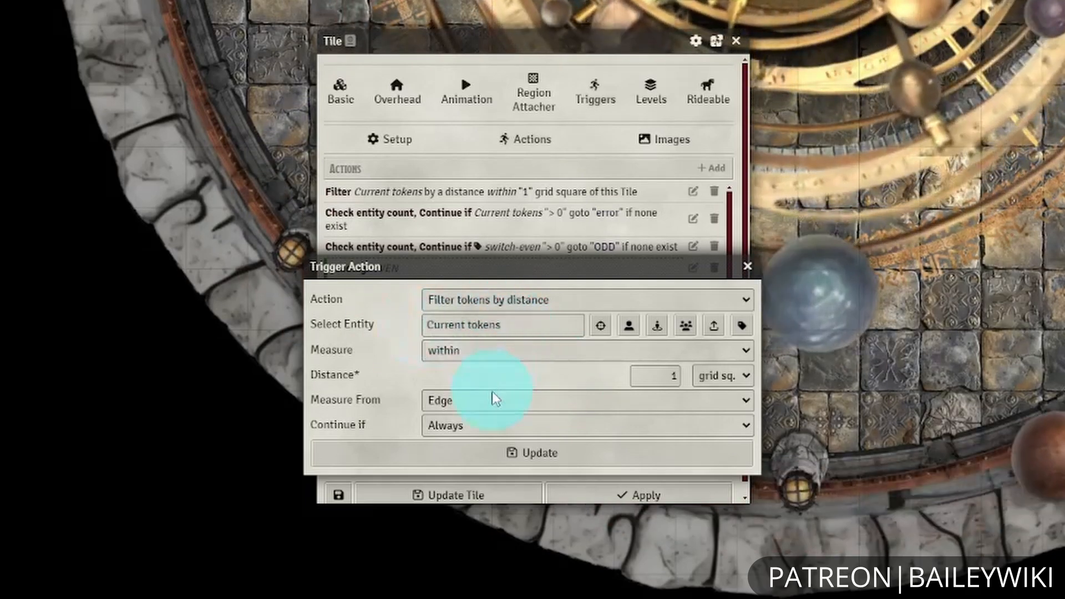
left_click(746, 266)
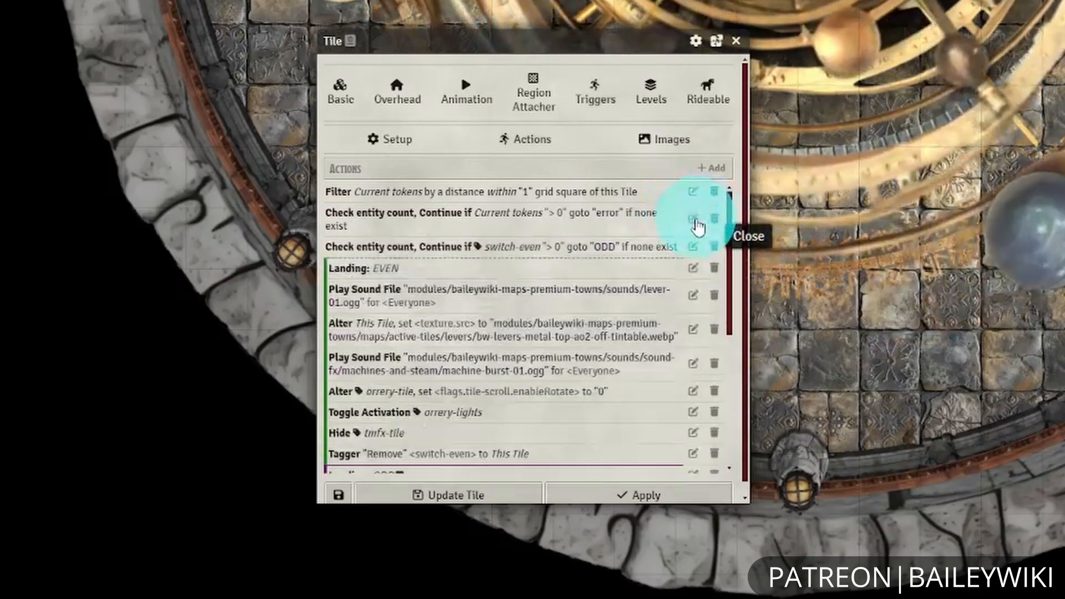
left_click(692, 218)
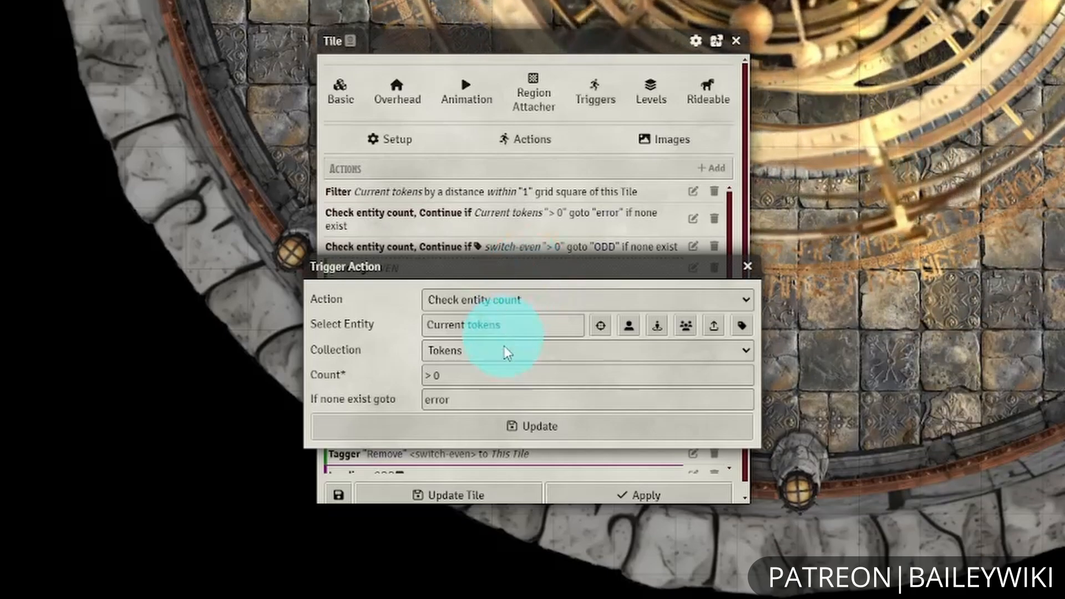
left_click(473, 401)
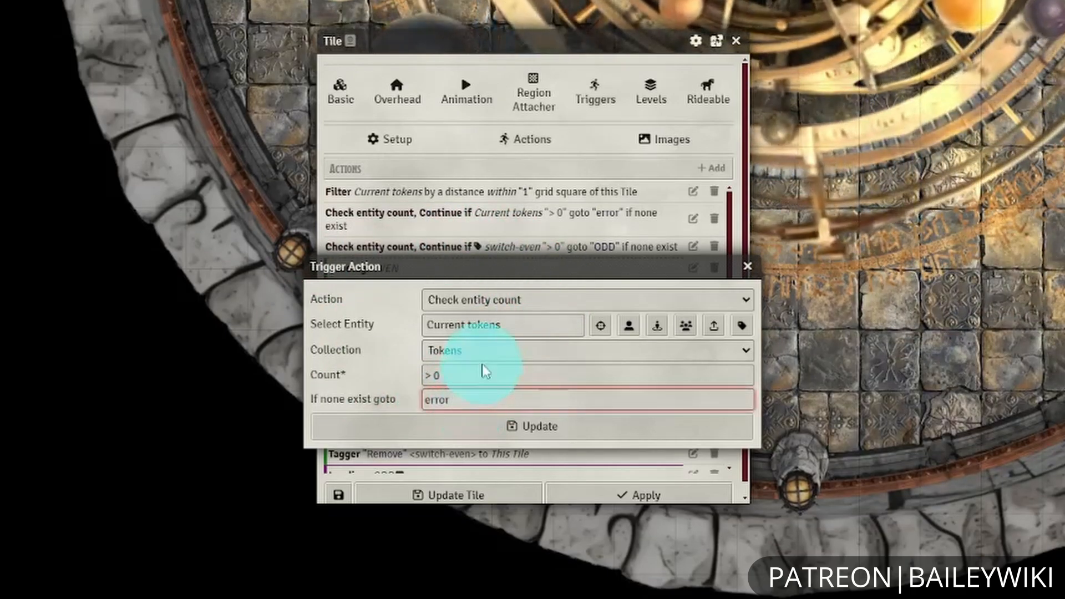
left_click(747, 266)
- Examine the error landing's Send Notification action and its available Show To recipients, leaving the action as it is
scroll(596, 326, "down", 3)
scroll(596, 326, "down", 2)
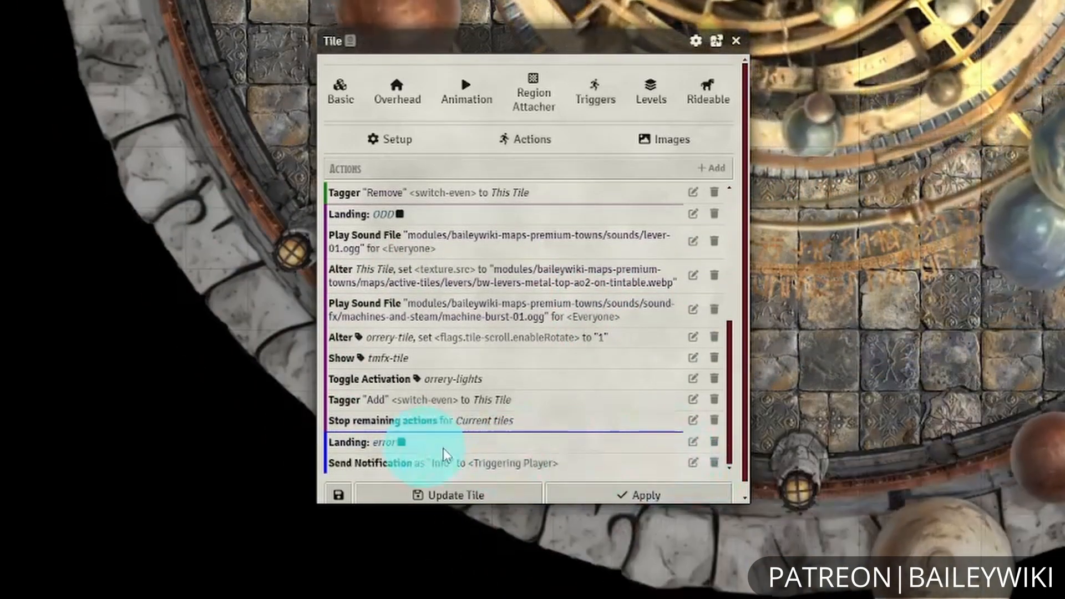
left_click(690, 463)
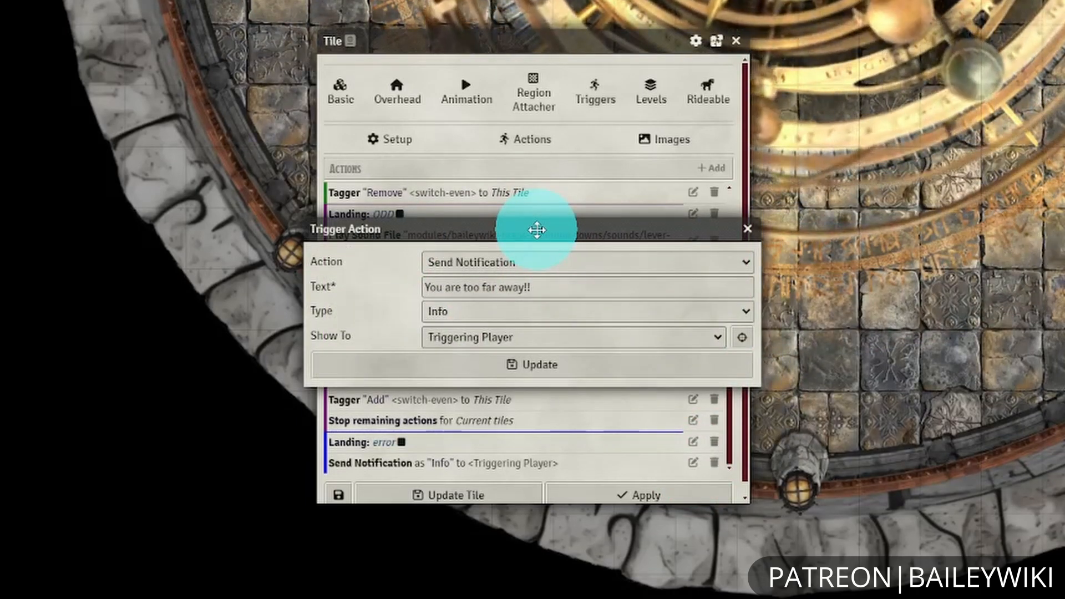
left_click(531, 339)
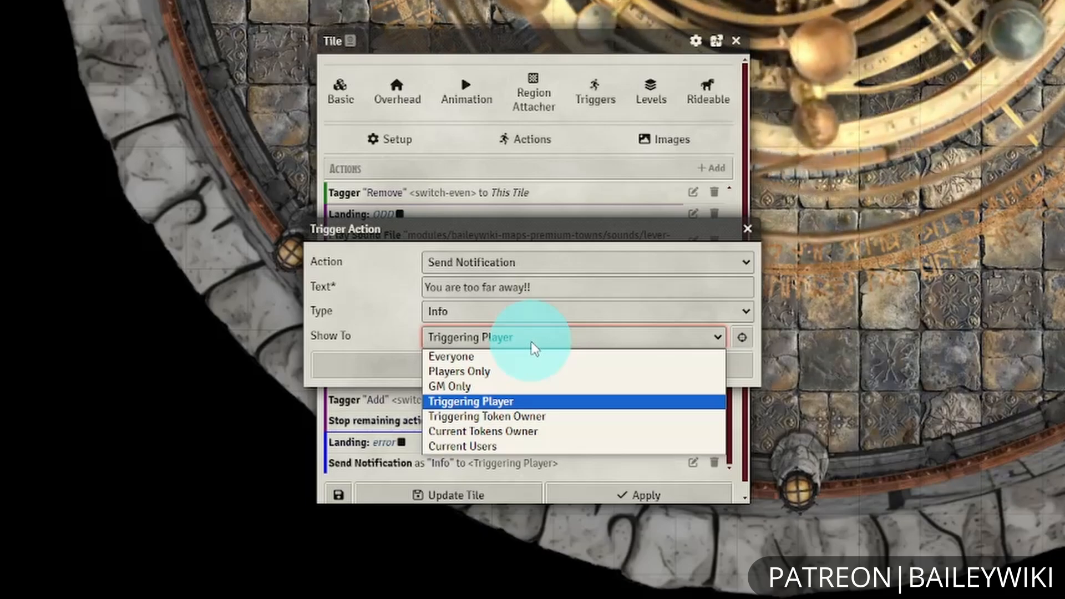
left_click(531, 340)
left_click(750, 228)
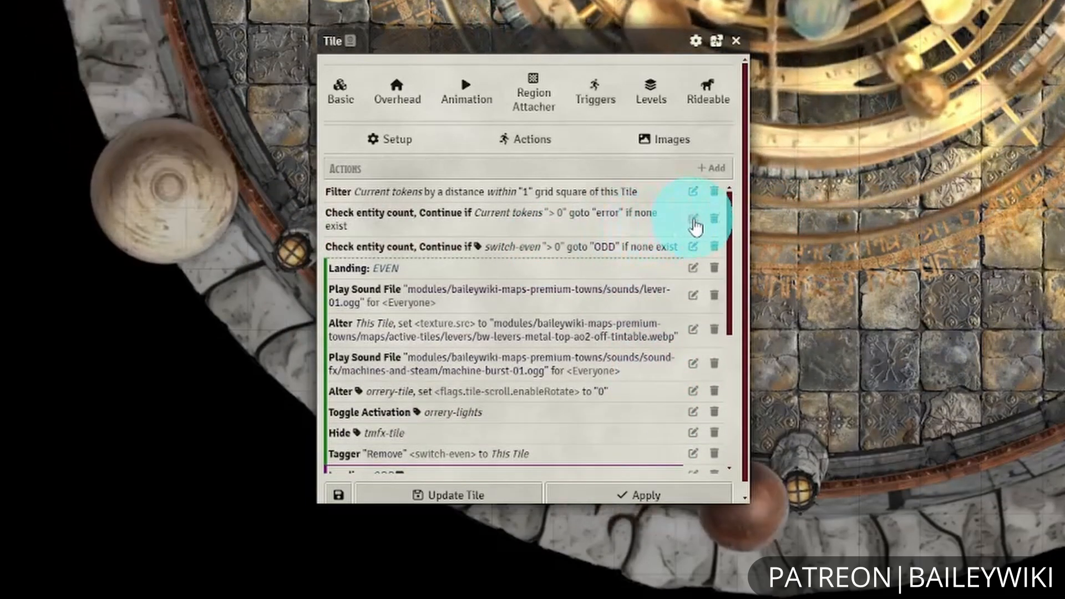
- Go through the lever tile's logic once more, from the token count check and distance filter down to the error landing's notification
left_click(693, 220)
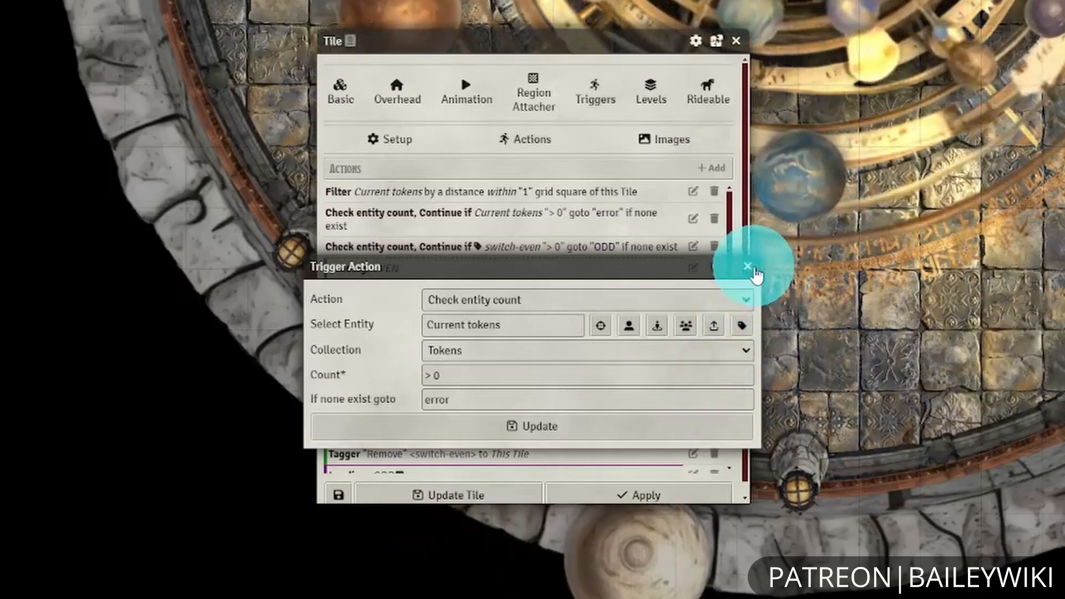
left_click(747, 266)
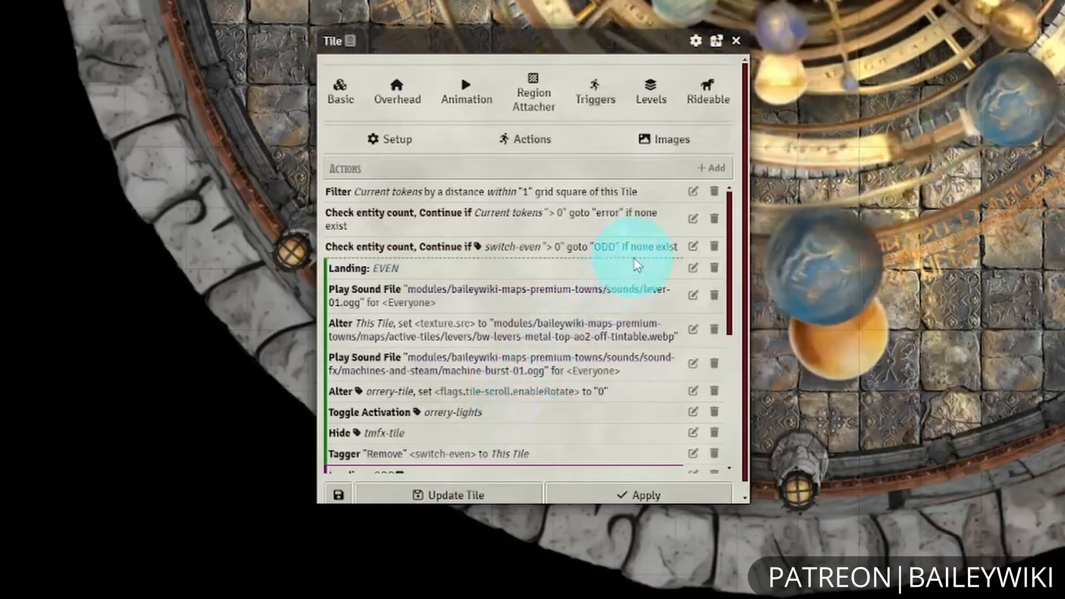
left_click(692, 220)
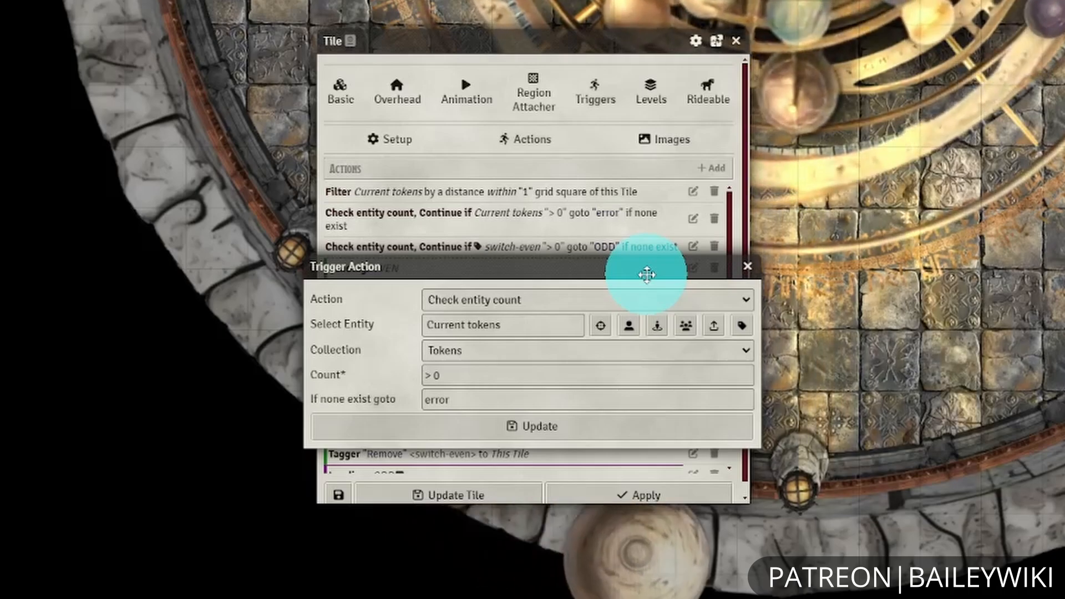
left_click(750, 269)
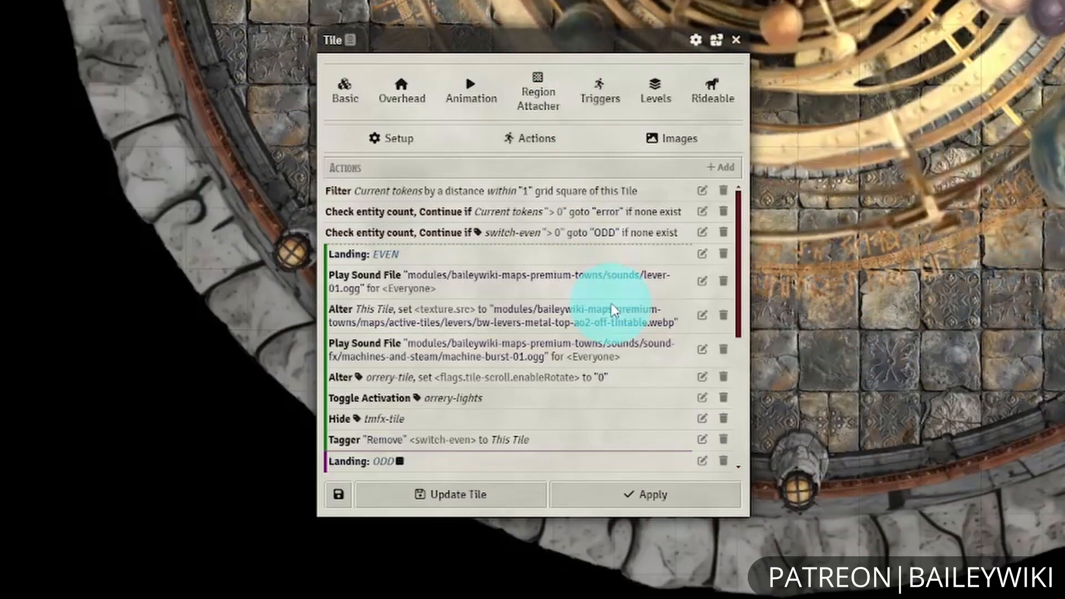
left_click(702, 191)
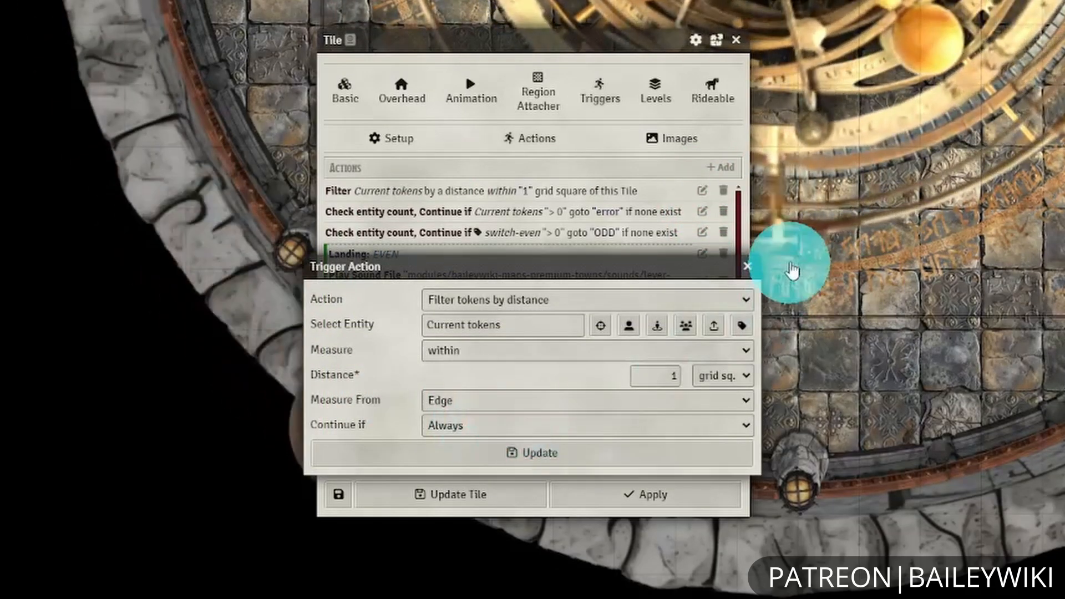
left_click(748, 266)
left_click(702, 213)
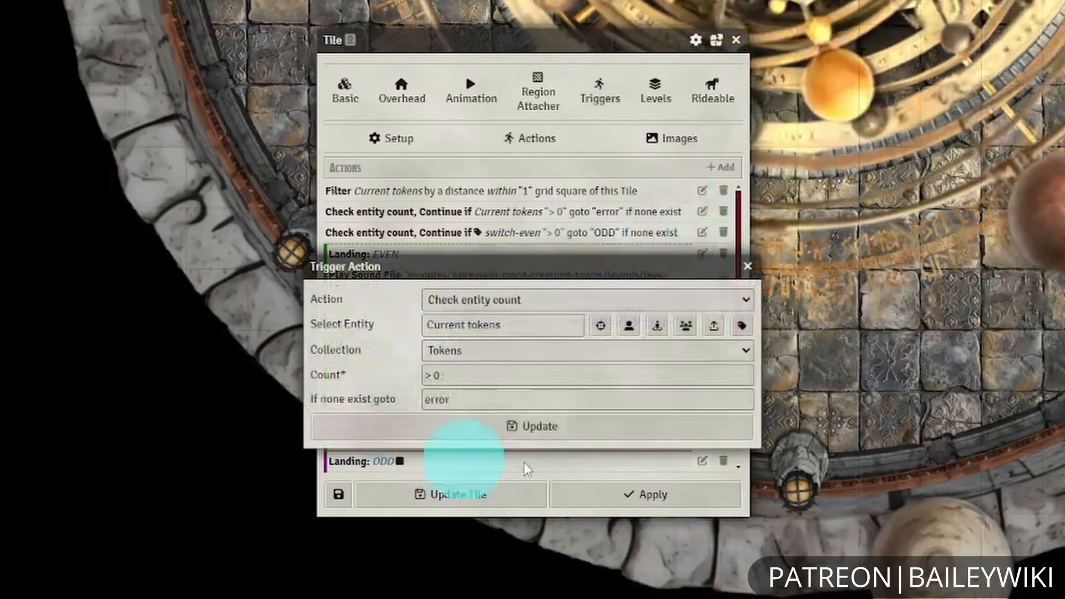
left_click(741, 261)
scroll(556, 385, "down", 5)
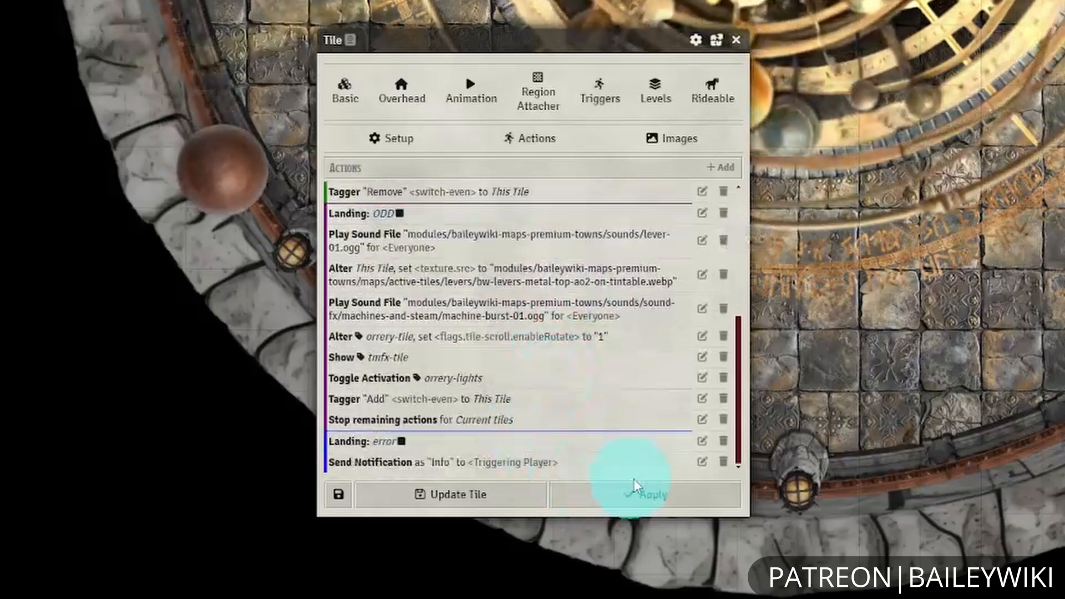
left_click(701, 463)
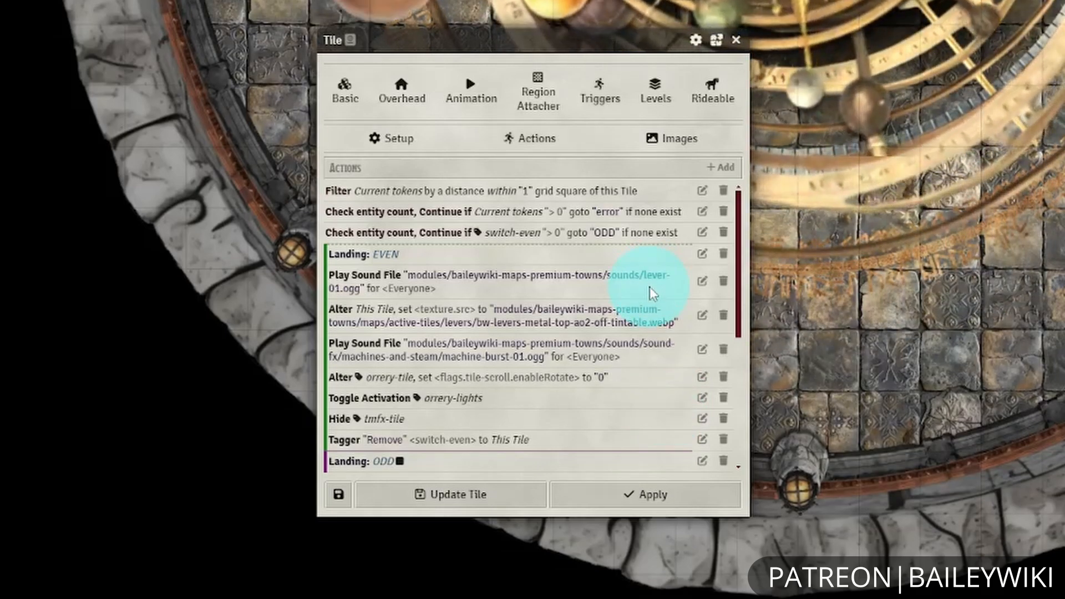
- Start a new Show Dialog action on the lever tile, examine its For recipient options, and discard the action
left_click(720, 168)
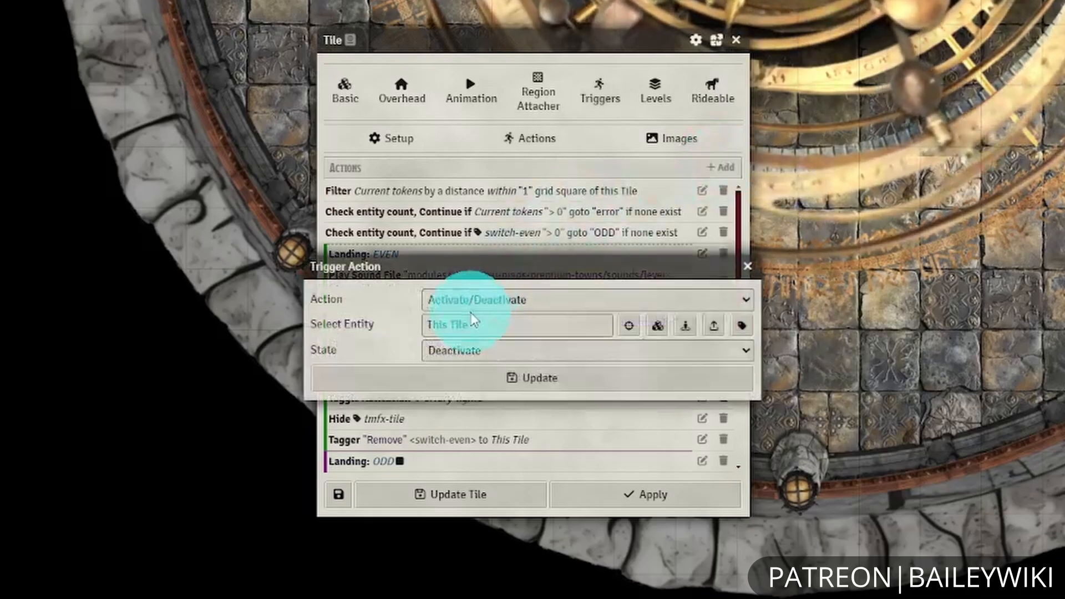
left_click(490, 298)
type("sh")
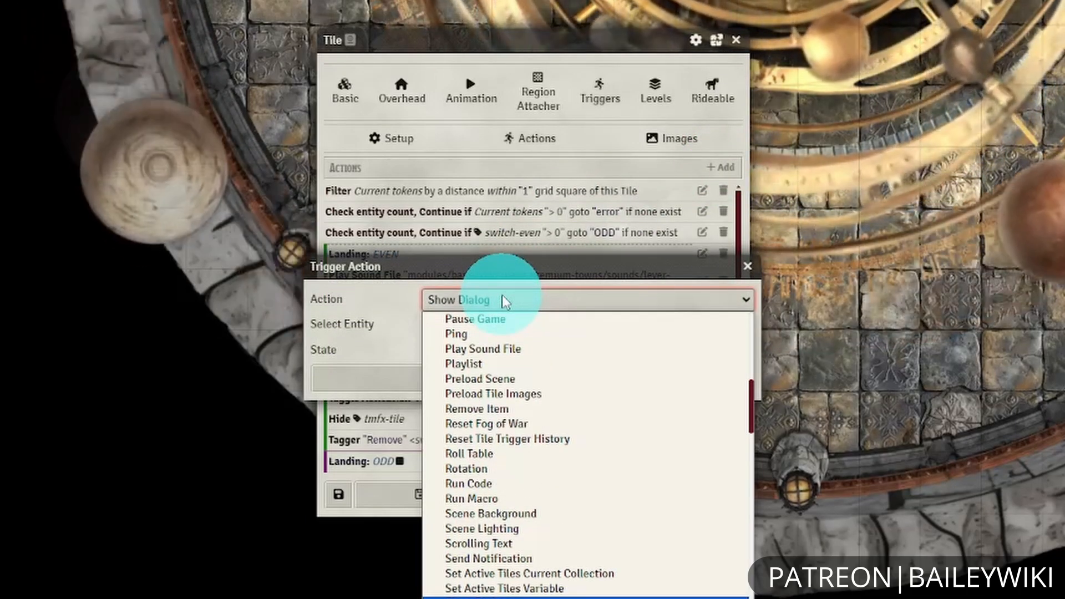
left_click(489, 588)
left_click(590, 302)
scroll(562, 576, "down", 1)
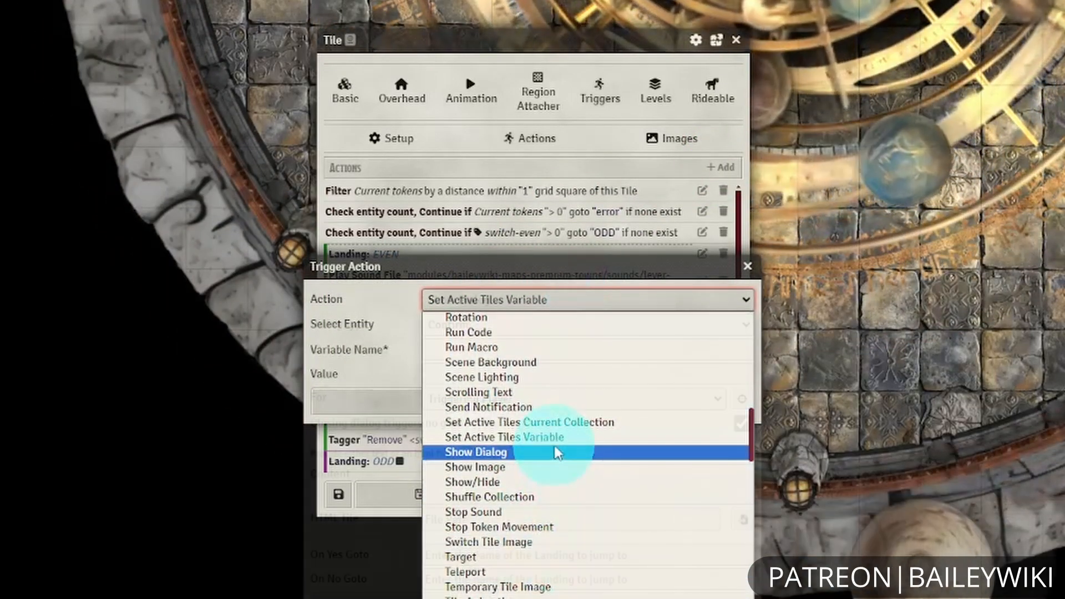
left_click(558, 451)
left_click(536, 405)
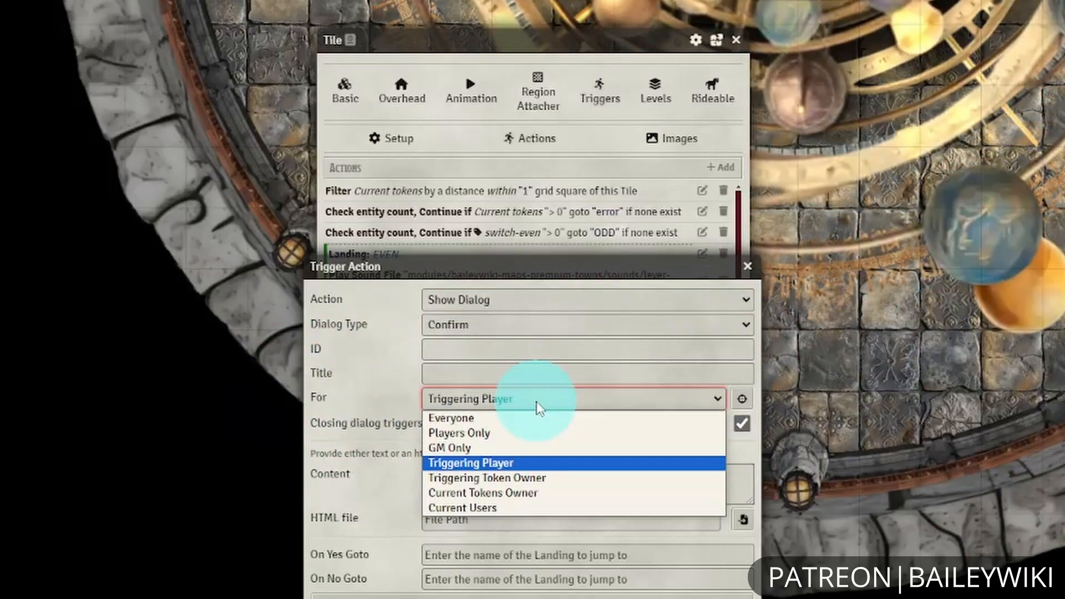
left_click(536, 405)
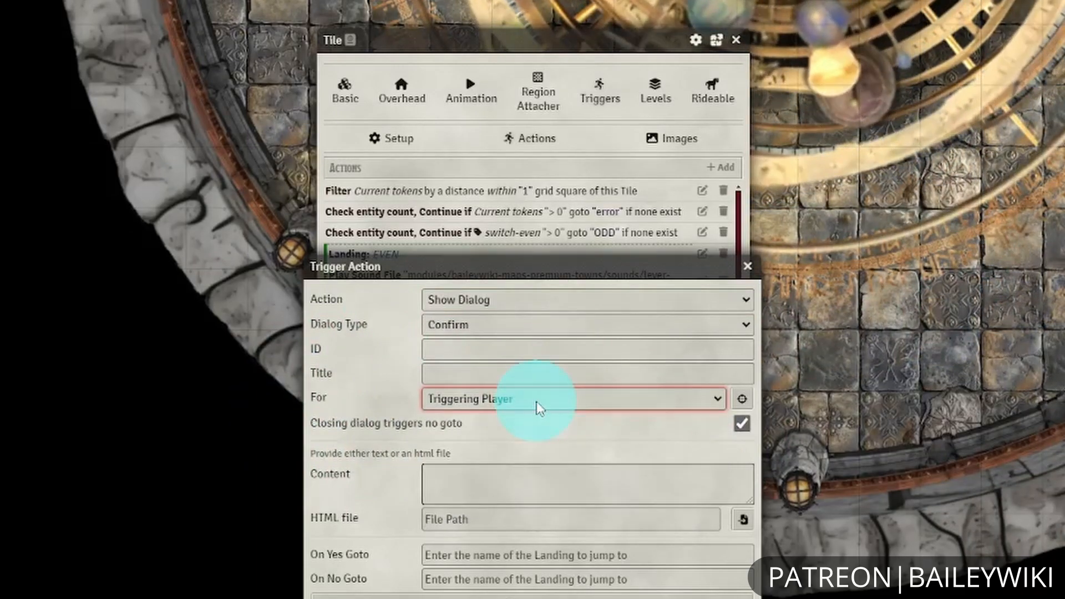
left_click(371, 393)
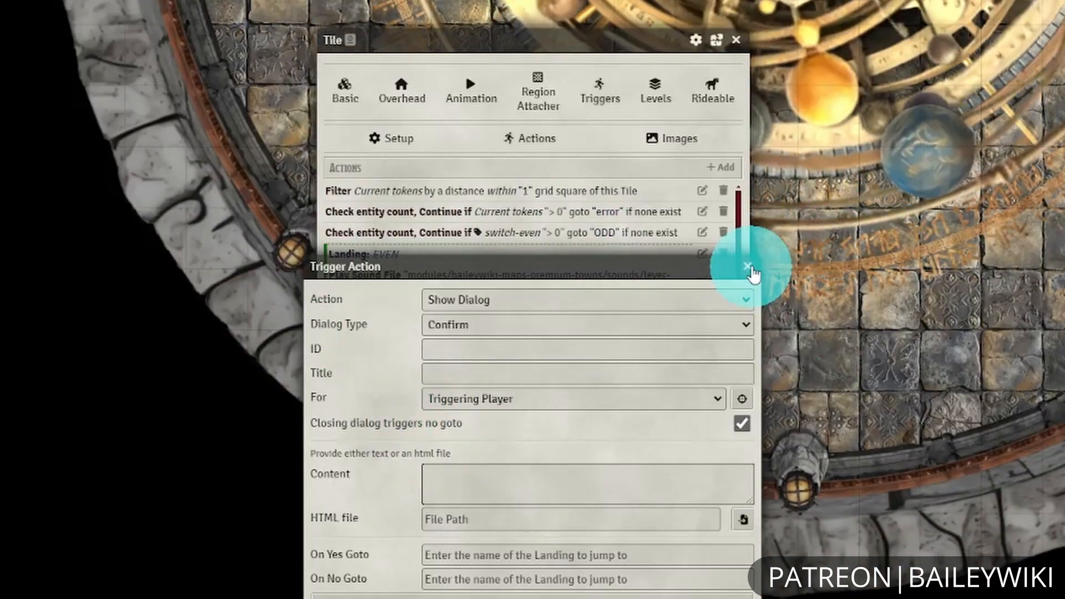
left_click(749, 268)
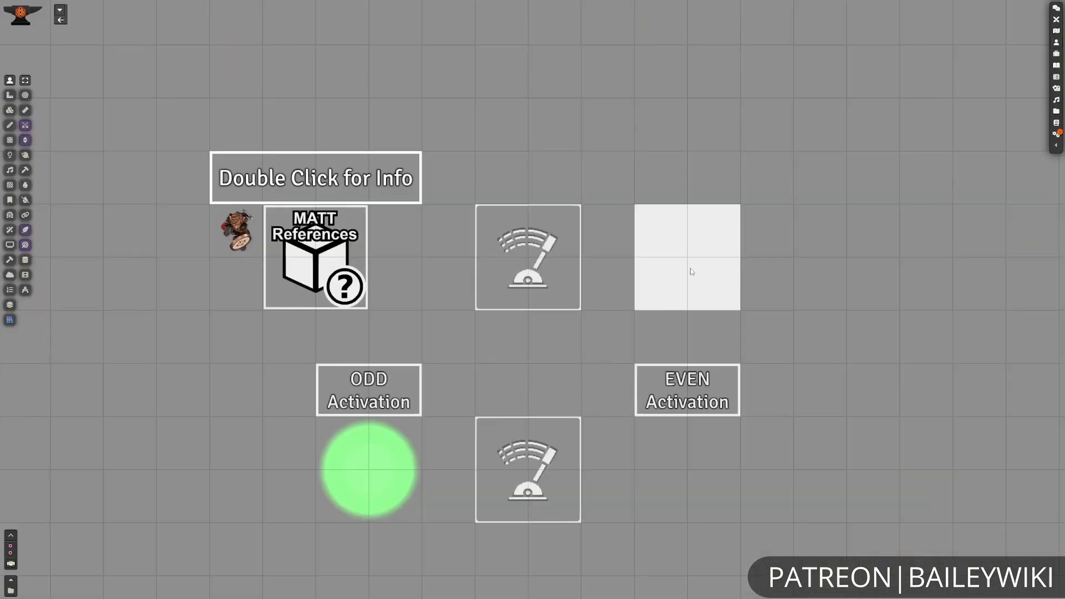
- Trigger the square tile in the MATT References scene repeatedly to test its tint toggle between white and green
left_click(691, 271)
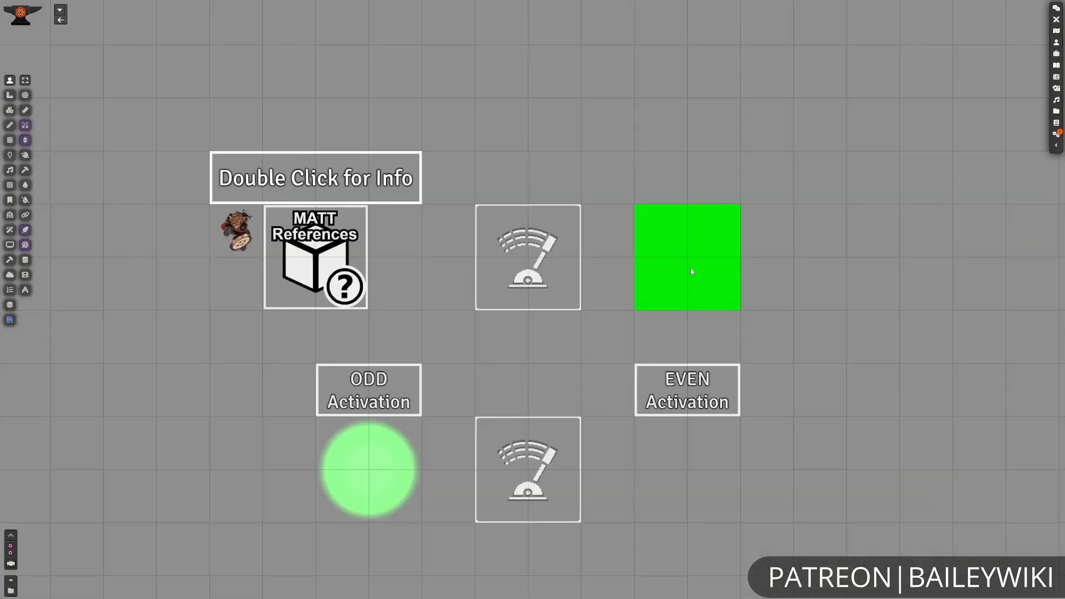
left_click(691, 272)
left_click(691, 271)
left_click(691, 271)
- Trigger the lower lever tile repeatedly to test its alternation between the ODD and EVEN activation lights
left_click(523, 417)
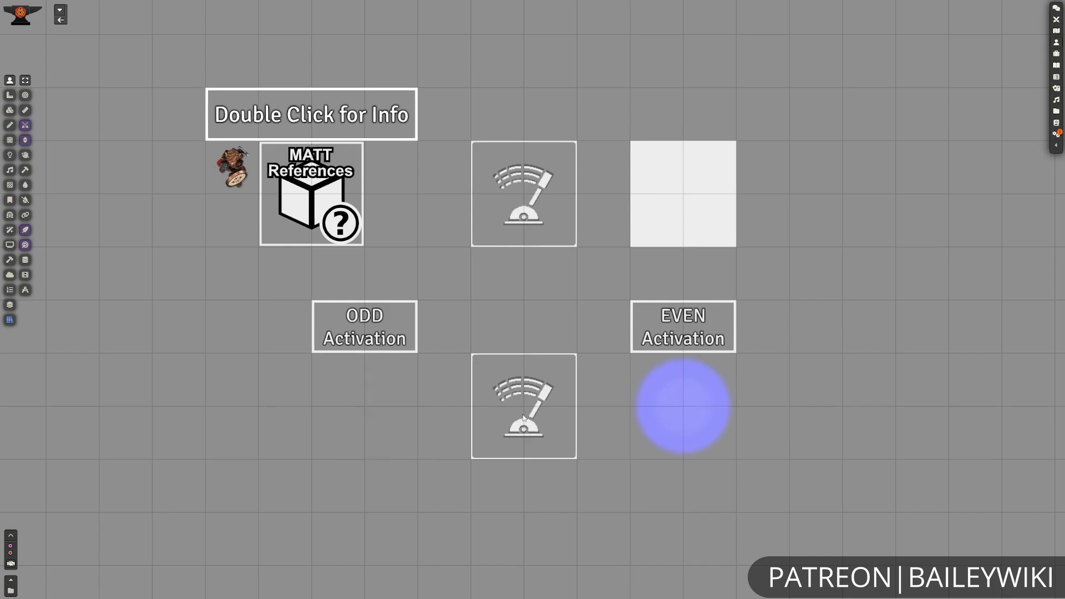
left_click(523, 418)
left_click(523, 417)
left_click(523, 418)
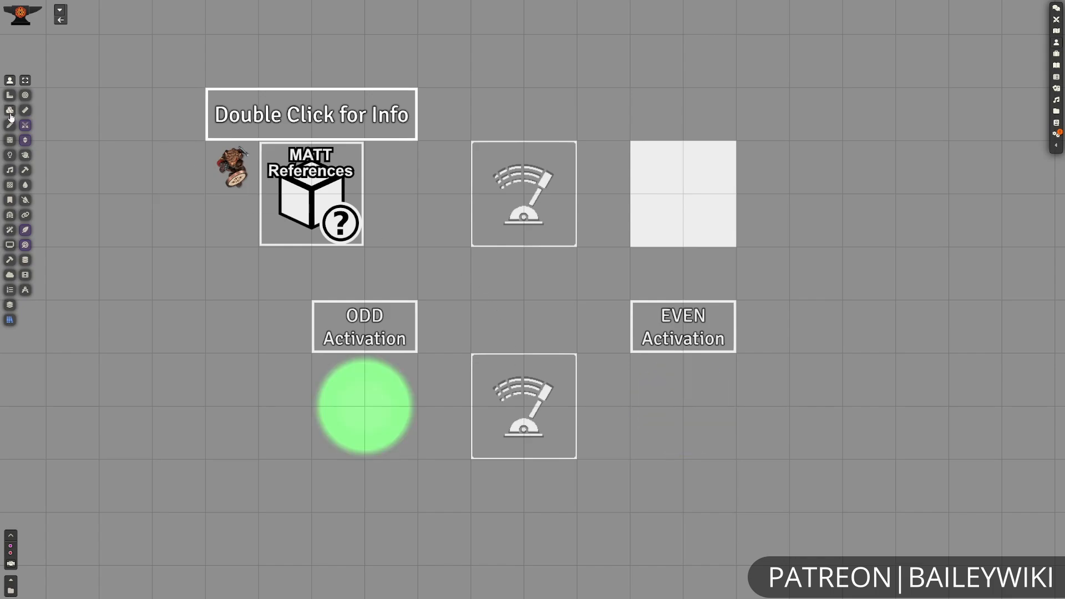
- Review the MATT References tile's actions, from the auto landings through the proximity filter and toggles to the alternating triggers, and close its configuration
double_click(311, 199)
scroll(572, 334, "down", 1)
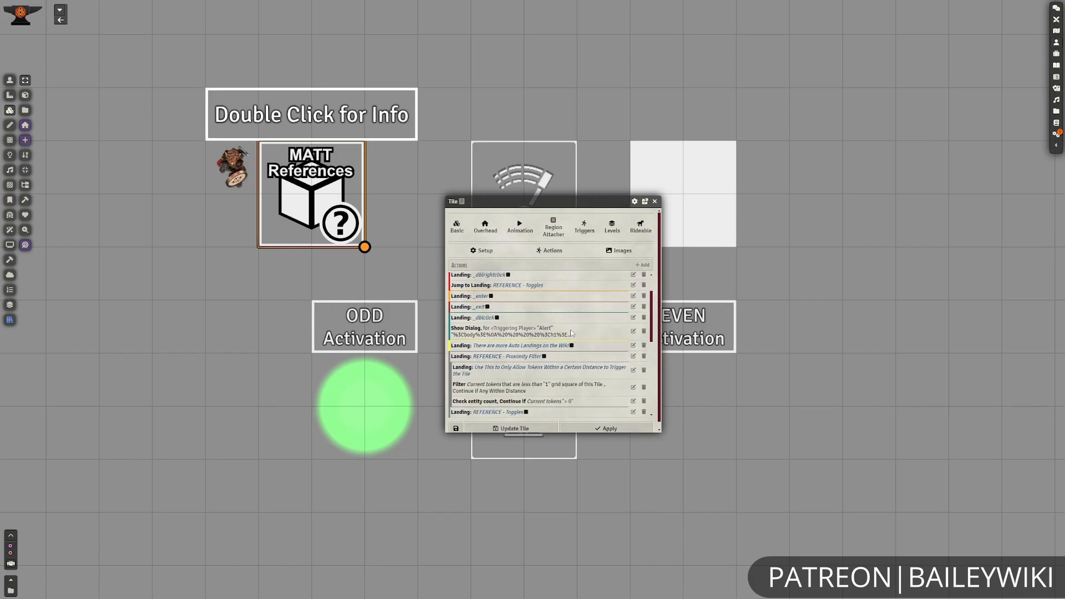
scroll(571, 333, "down", 3)
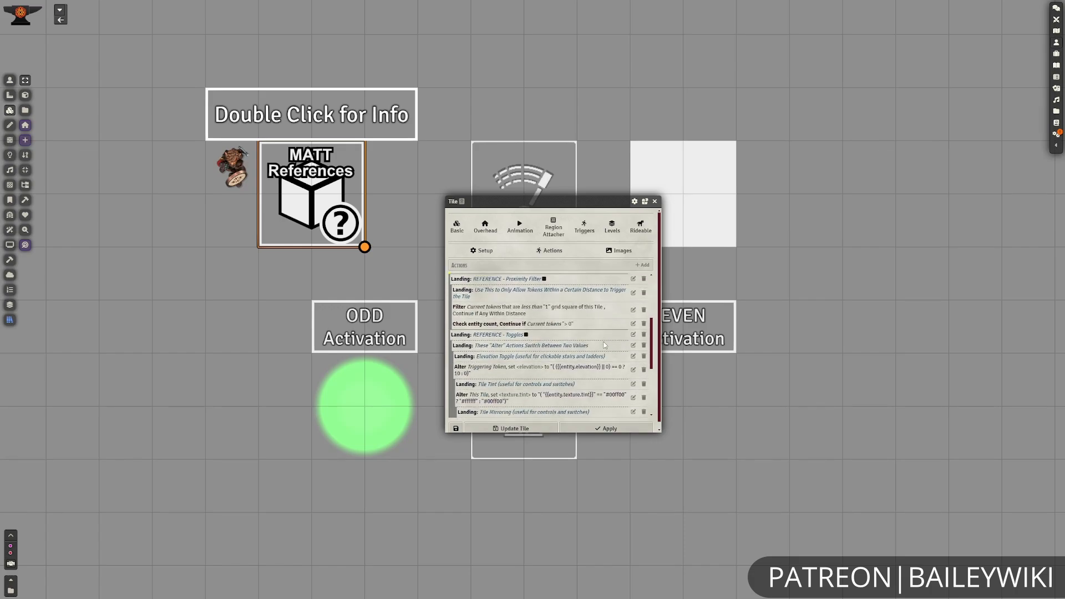
scroll(604, 345, "down", 2)
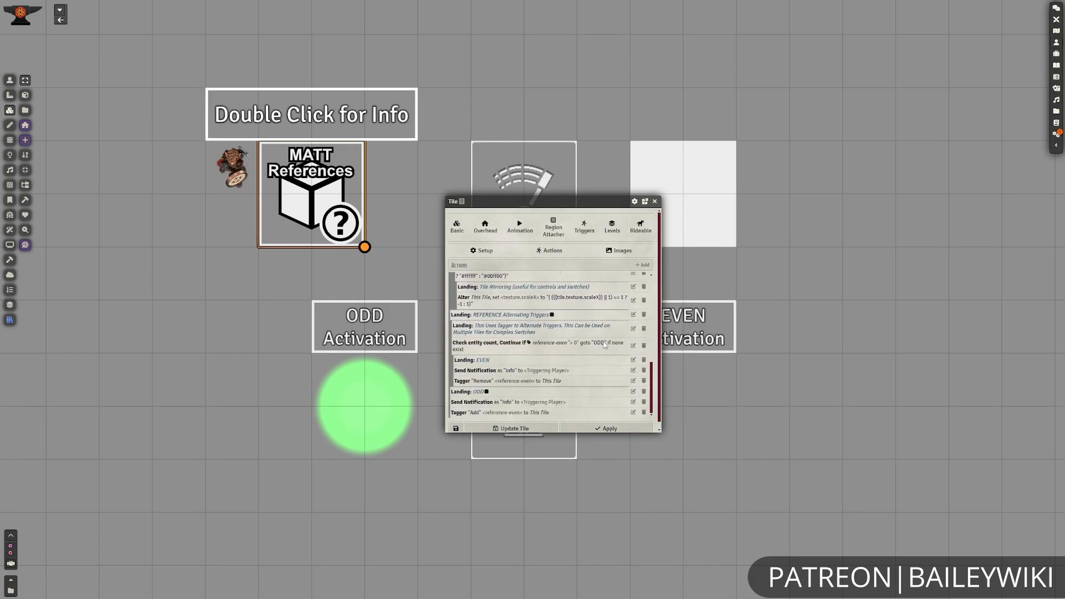
left_click(654, 201)
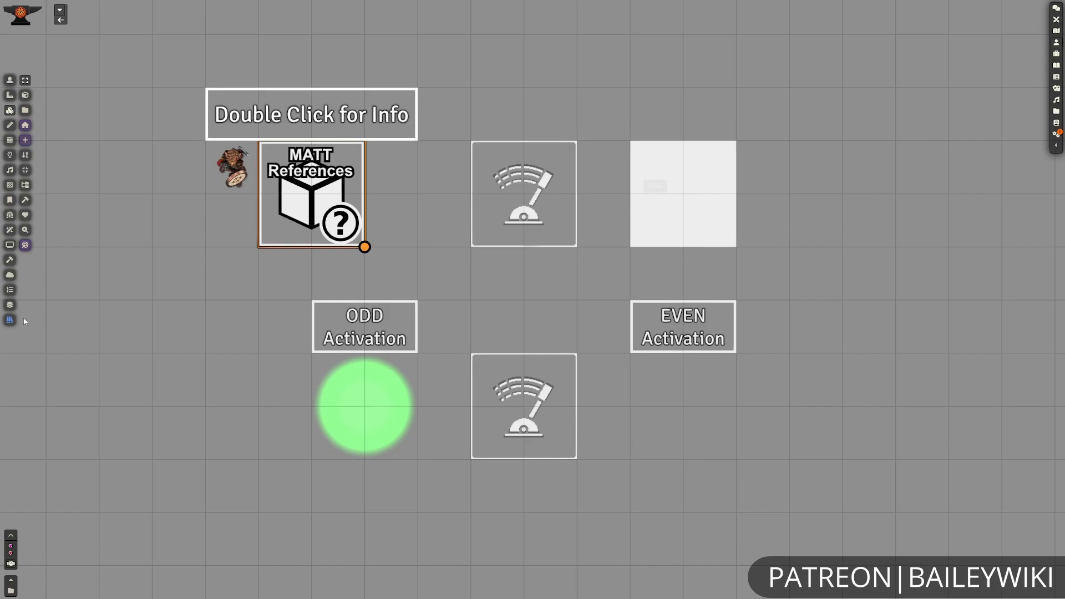
- Place the MATT Reference Tile preset from BW Monks Active Tiles beyond the white square tile and open the new tile's trigger configuration
left_click(10, 320)
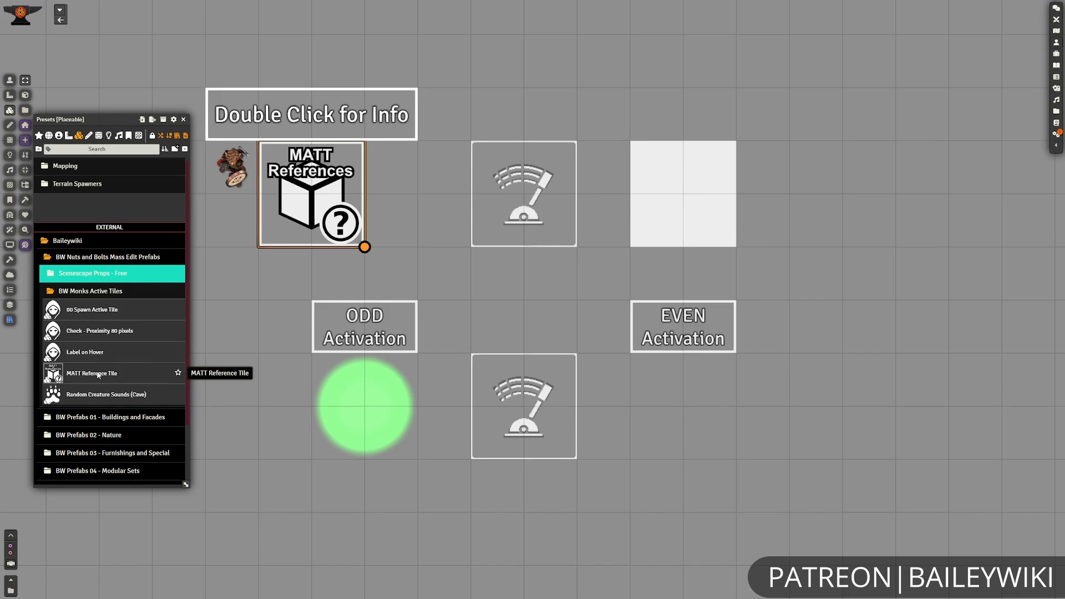
left_click_drag(98, 375, 885, 278)
left_click(866, 194)
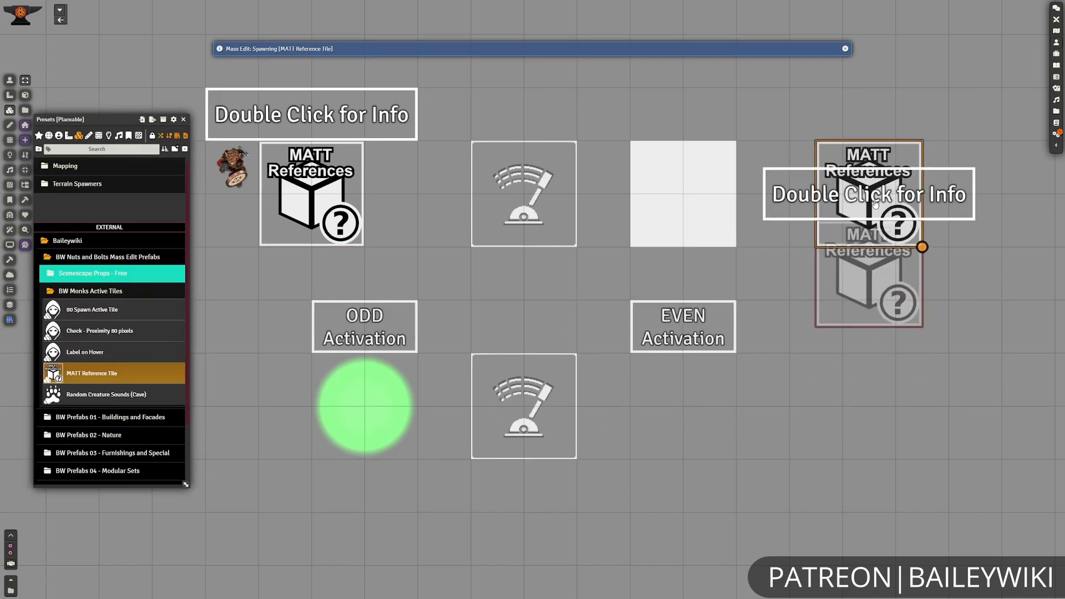
double_click(876, 197)
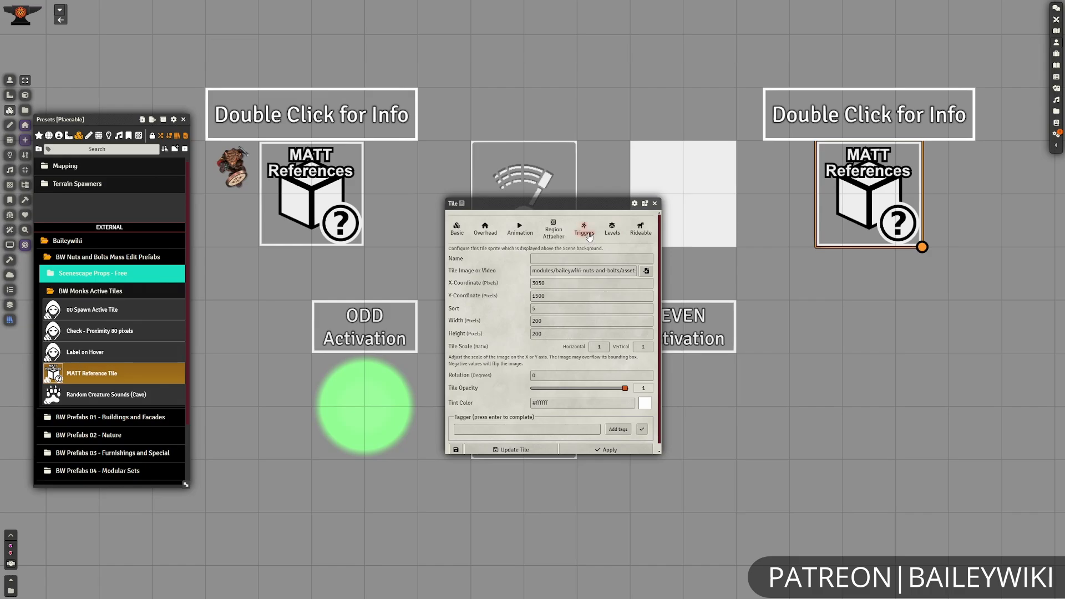
left_click(585, 235)
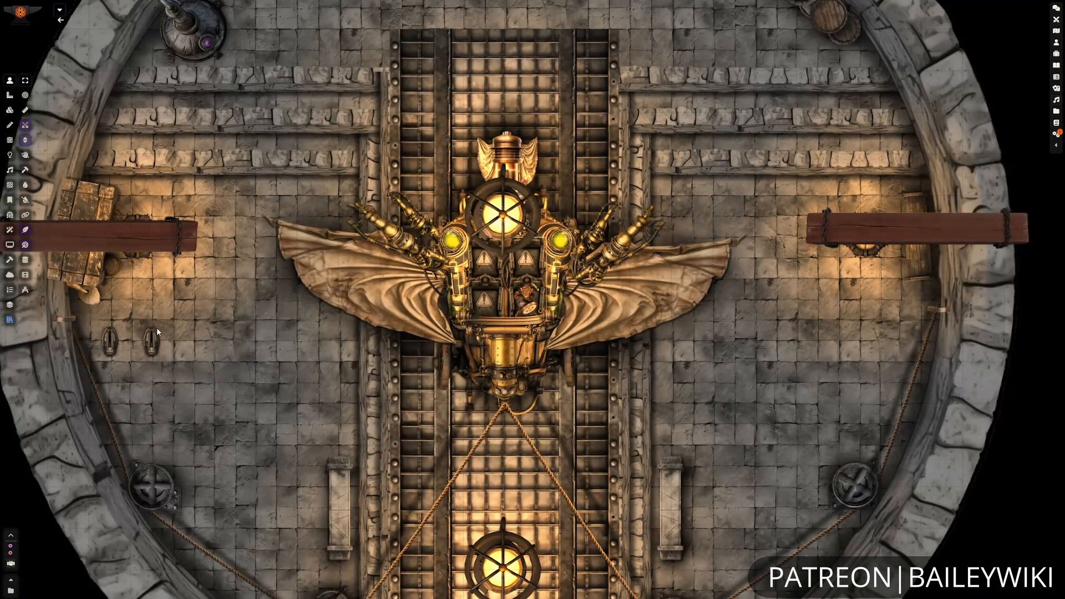
- Test the airship launch with the hangar doors closed, then open the doors and launch the airship
left_click(596, 341)
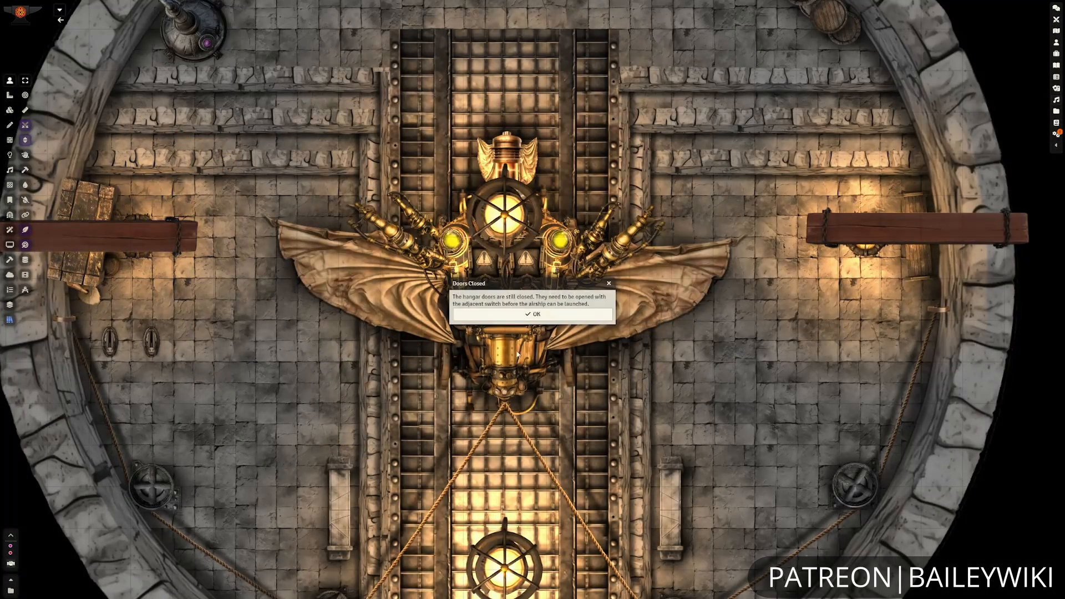
left_click(582, 317)
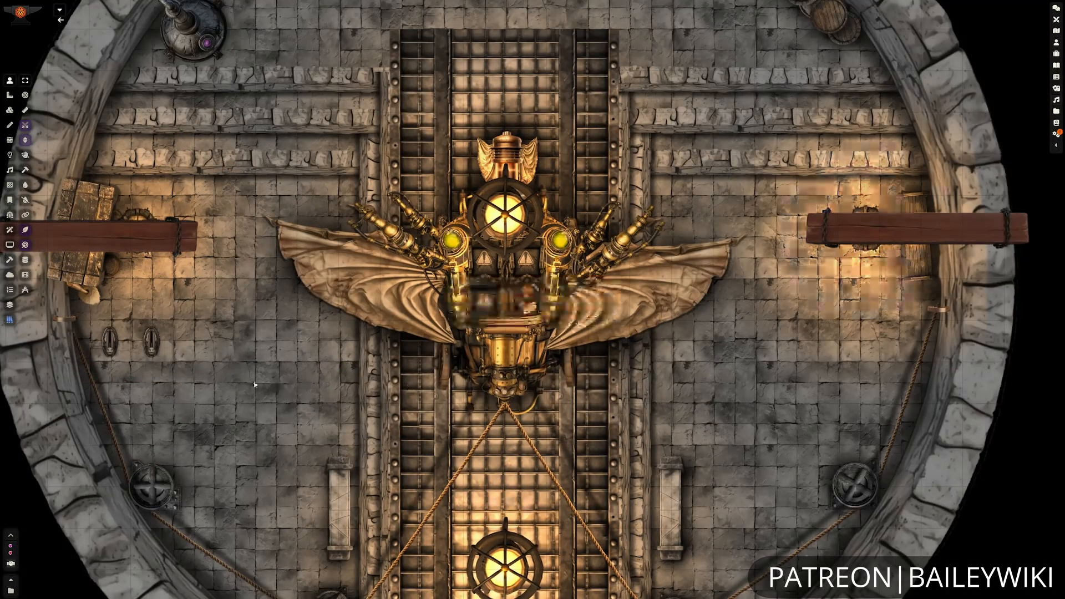
left_click(109, 344)
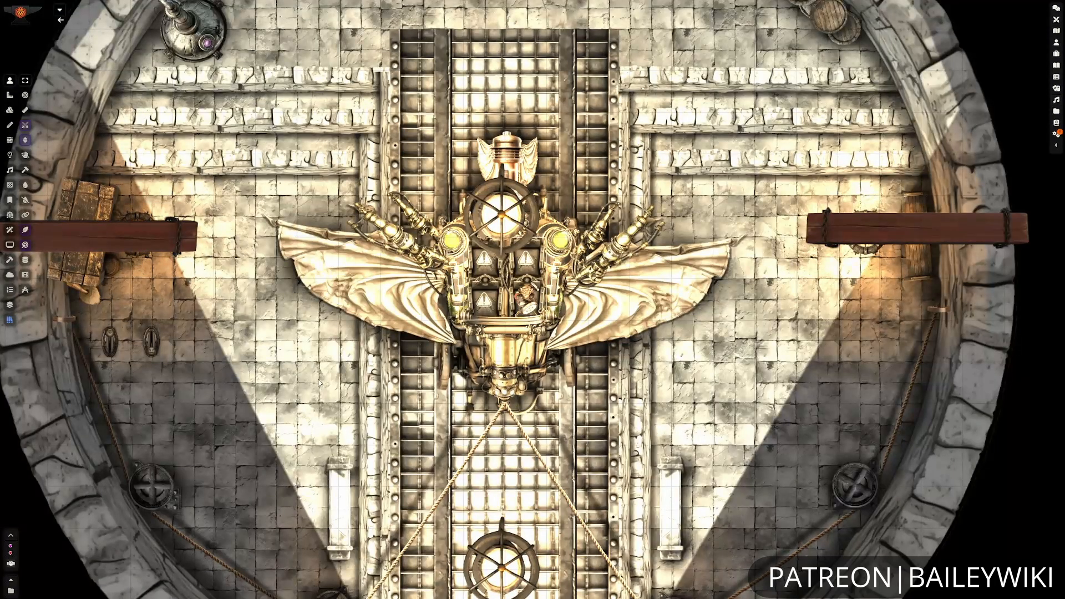
left_click(150, 341)
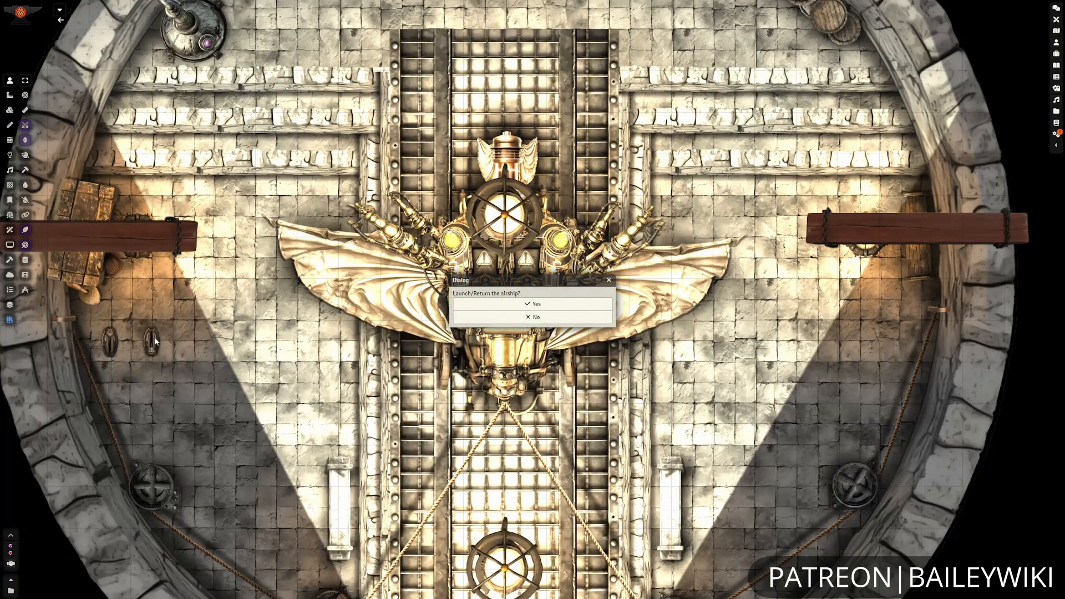
left_click(529, 305)
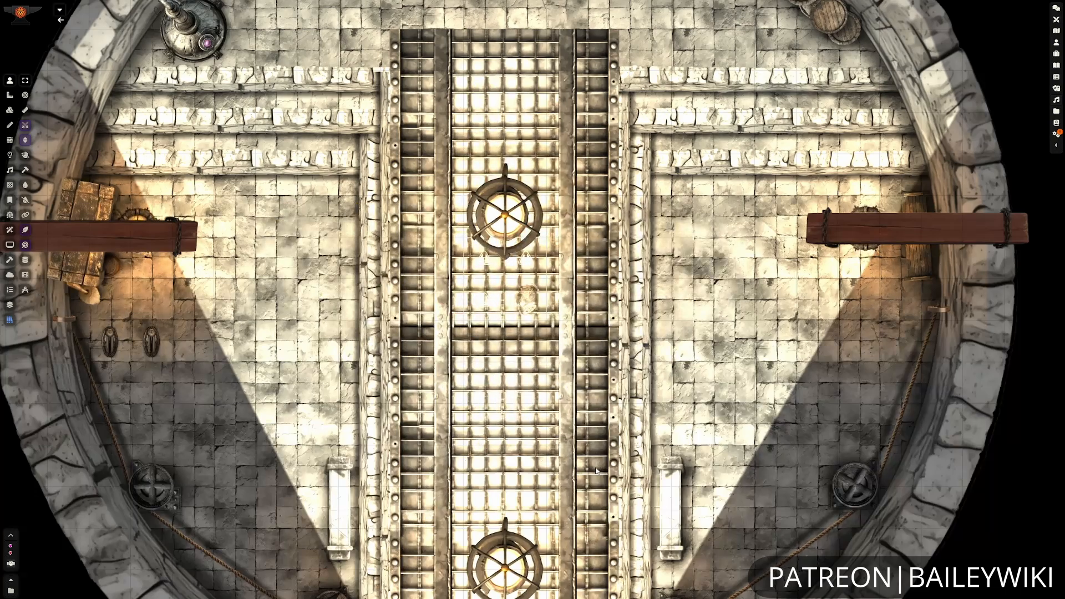
- Return the airship to the hangar, toggling the hangar doors before and after the return
left_click(112, 346)
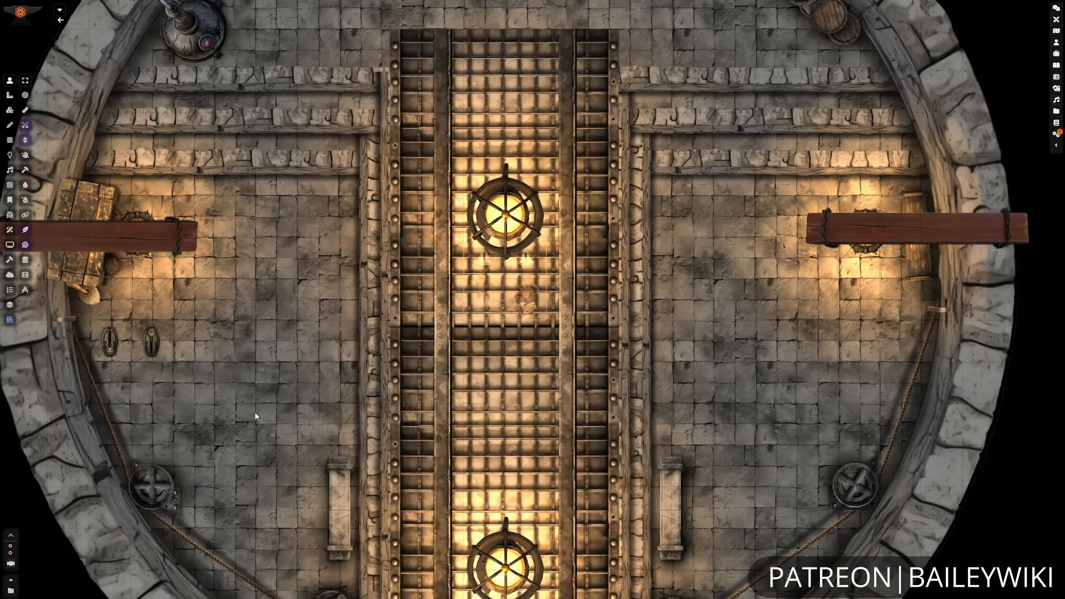
left_click(152, 341)
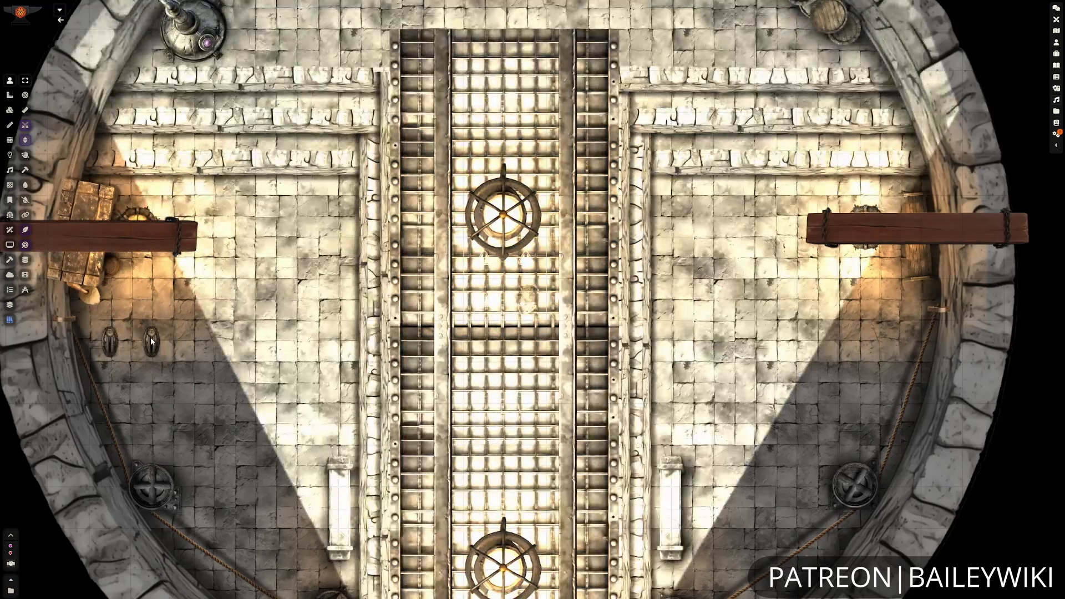
left_click(531, 304)
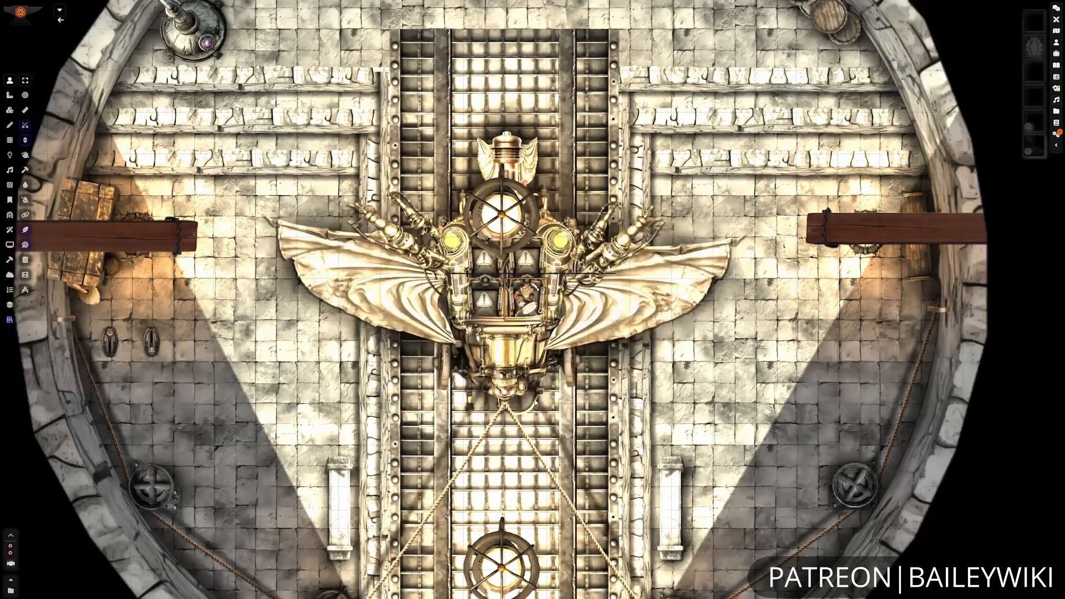
left_click(109, 341)
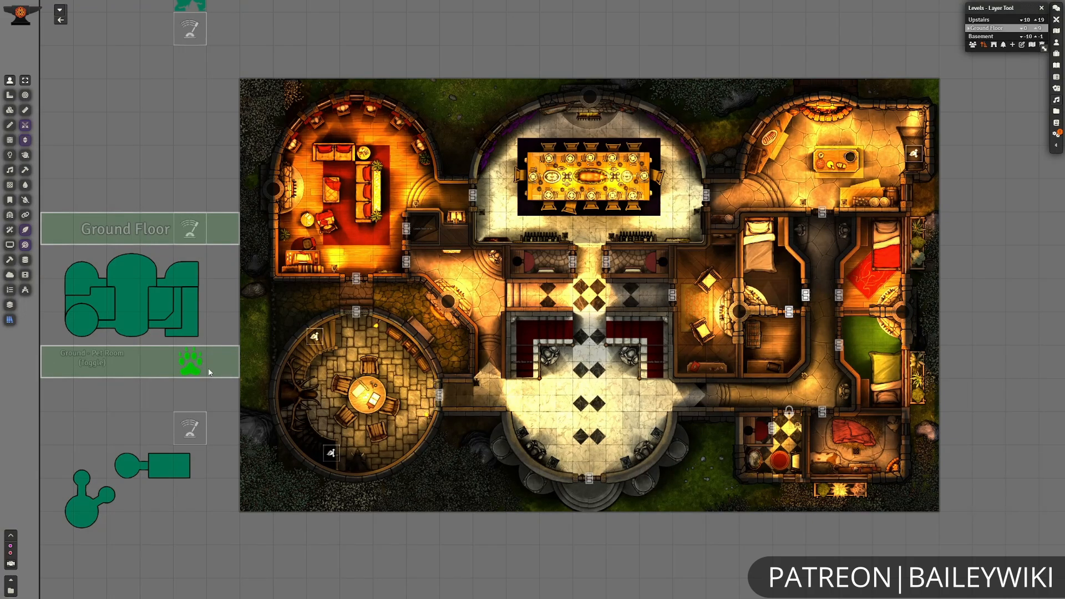
- Trigger the ground floor bedroom toggle tile repeatedly to test switching the bedroom variant in the mansion scene
left_click(196, 366)
left_click(197, 366)
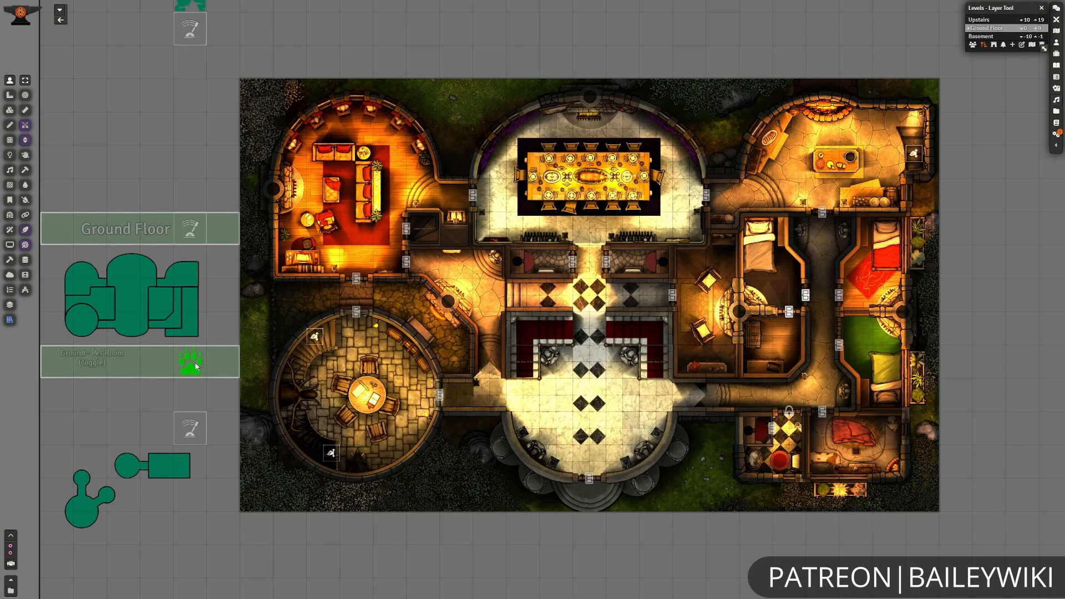
left_click(197, 366)
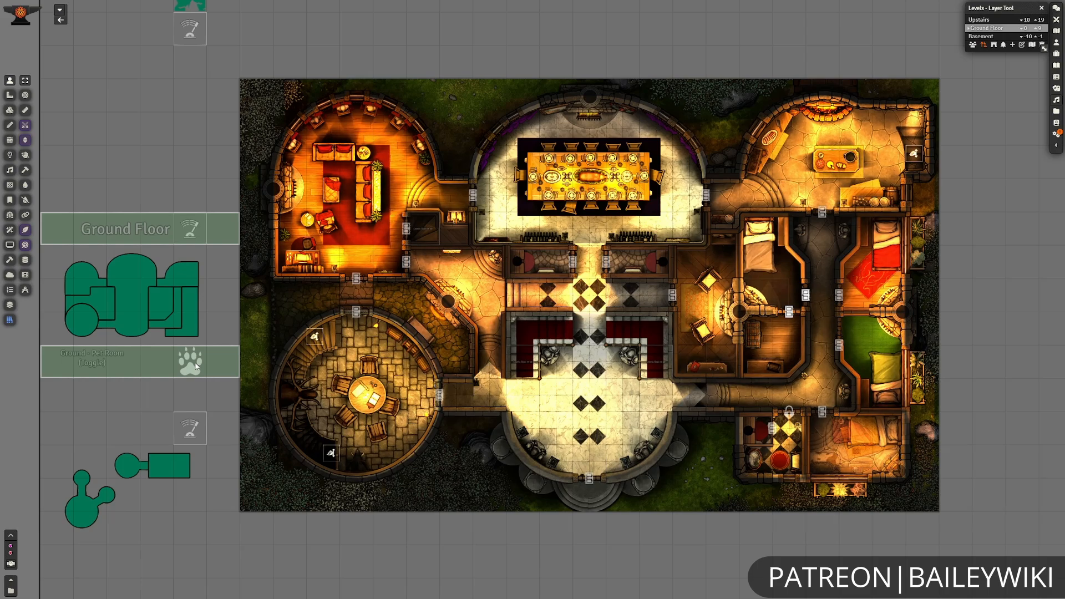
- Inspect the Tagger tags on two of the Great Hall's ambient lights, closing each configuration
left_click(9, 155)
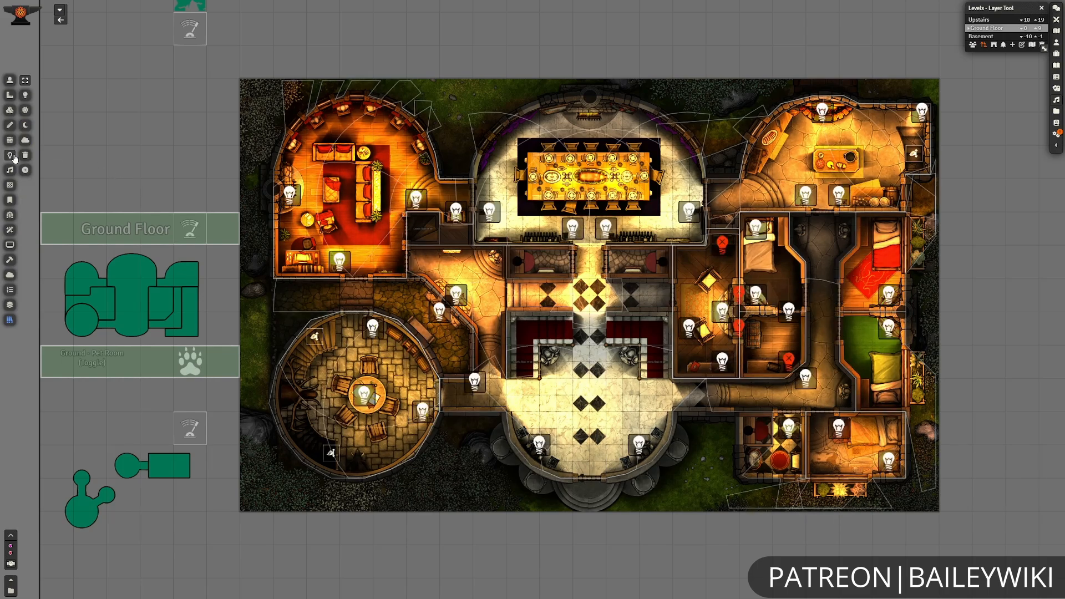
double_click(573, 226)
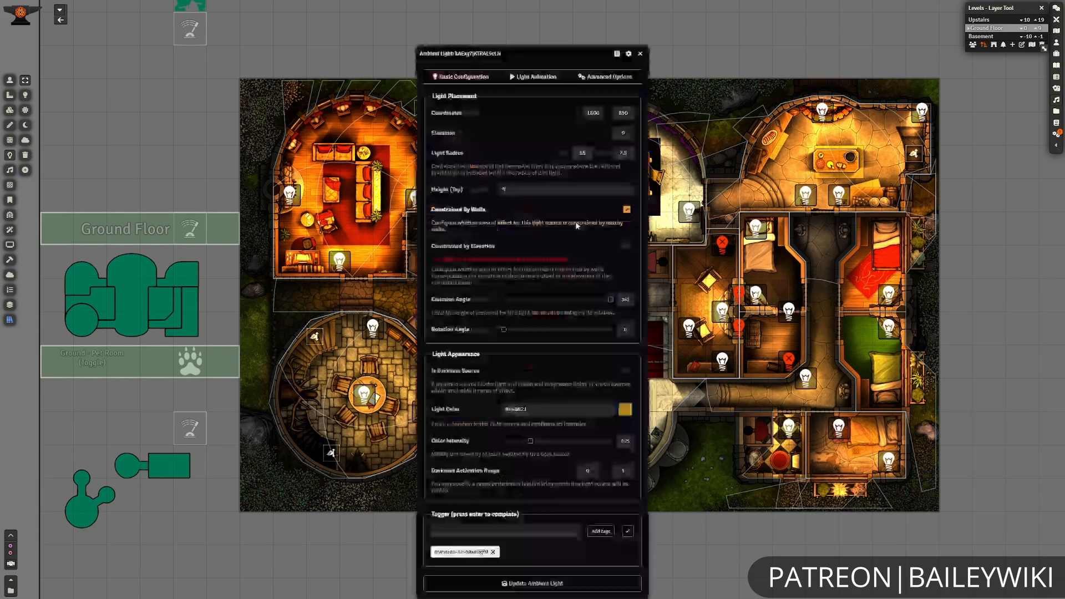
left_click(640, 53)
double_click(688, 211)
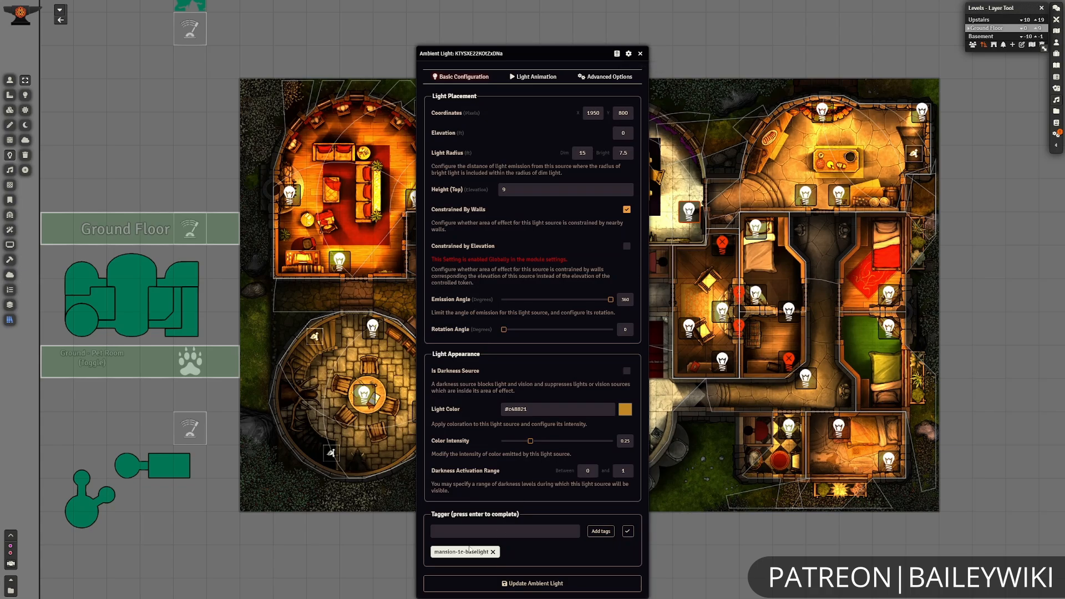
left_click(640, 54)
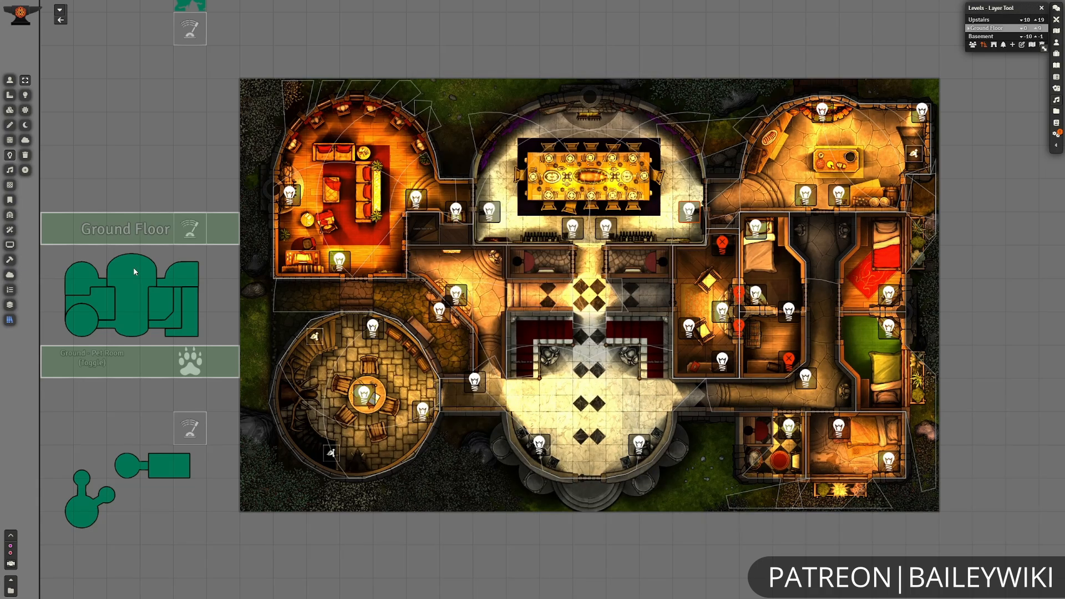
- Switch the Great Hall on the Ground Floor to its Ruined version from the floor's mini map
left_click(10, 81)
left_click(131, 285)
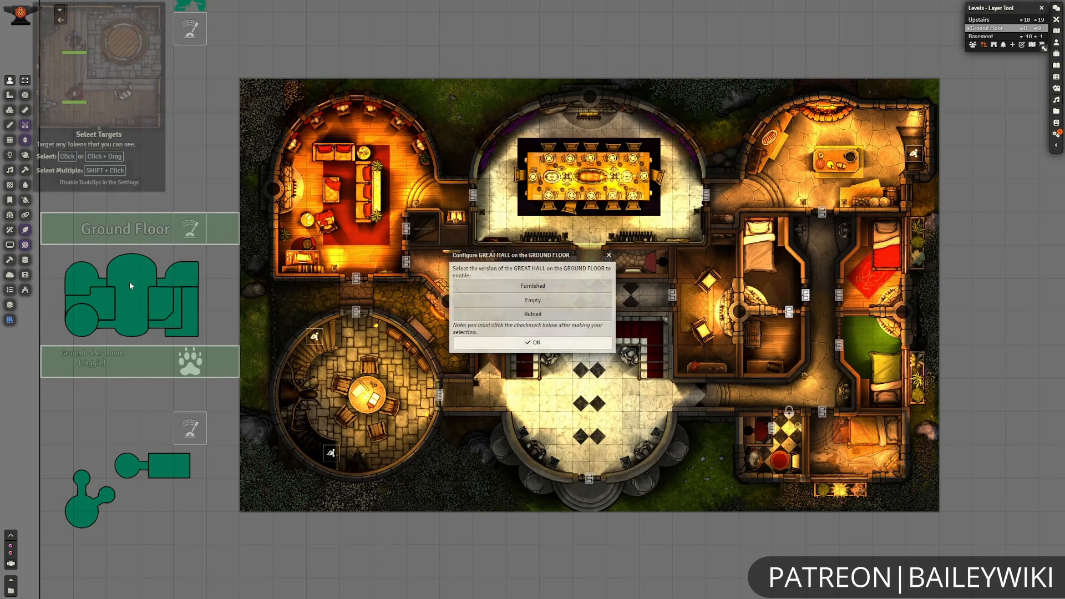
left_click(546, 314)
left_click(533, 342)
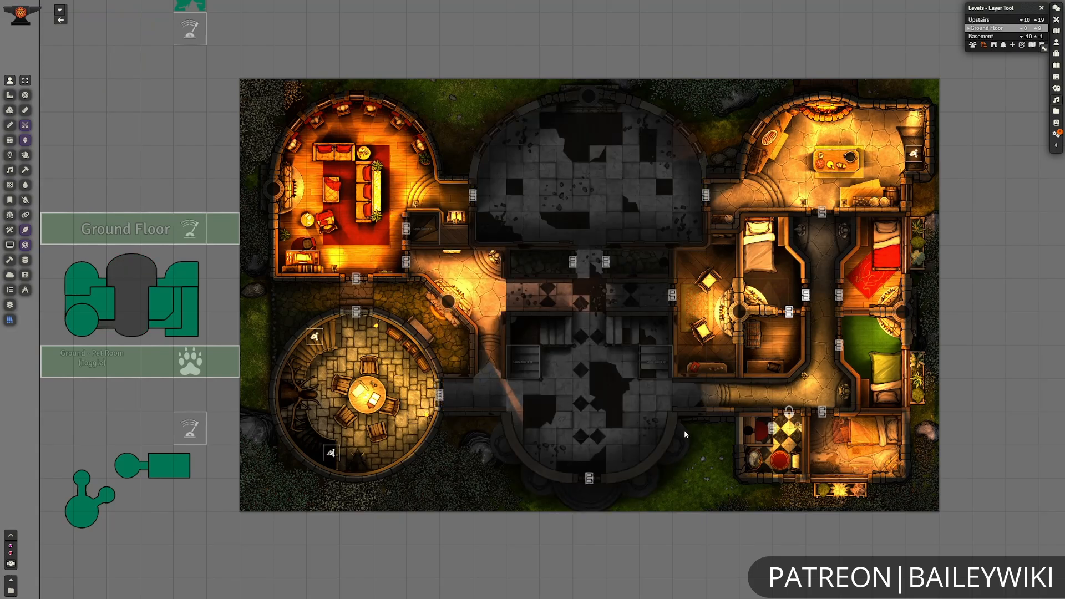
- Check the ambient lights of the ruined Great Hall and view the configurations of two of them
left_click(10, 156)
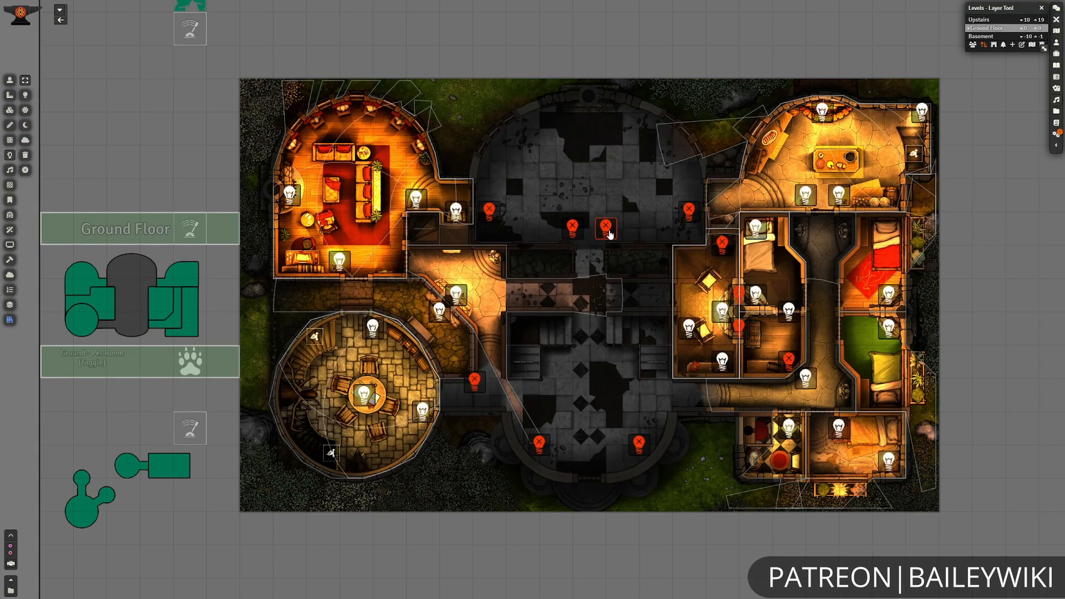
double_click(609, 231)
left_click(640, 54)
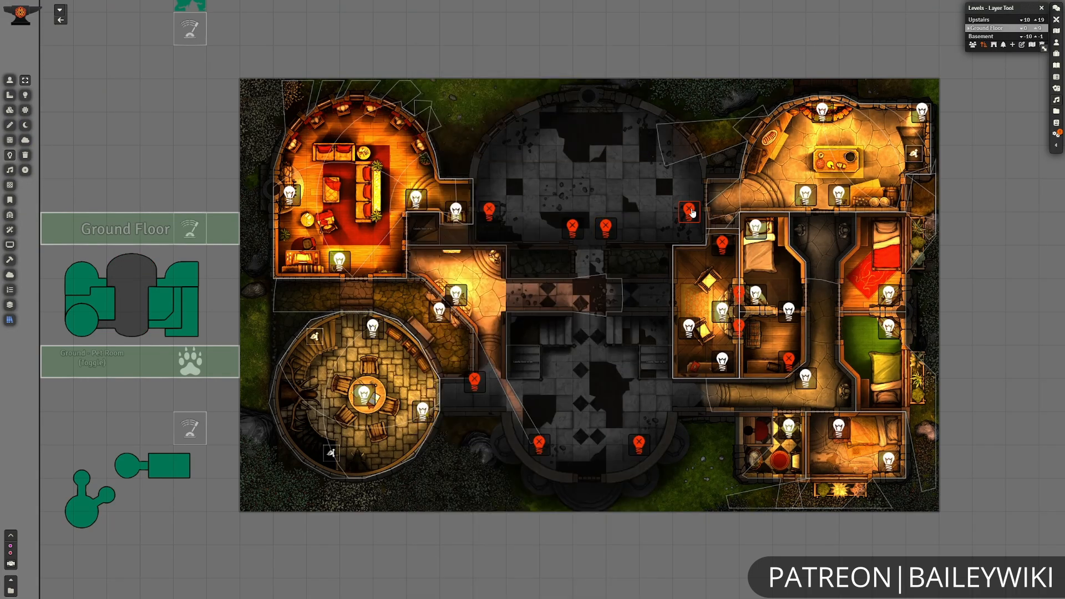
double_click(689, 211)
left_click(640, 54)
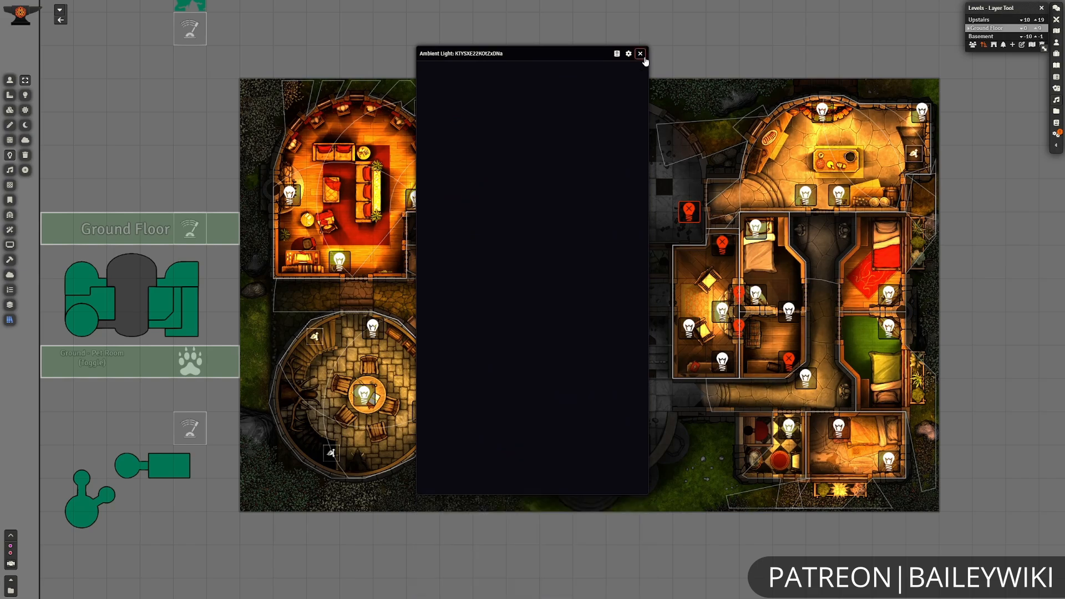
- Switch all rooms in the entire mansion to the Empty version with the Full Mansion toggle and trigger that toggle again
left_click(9, 82)
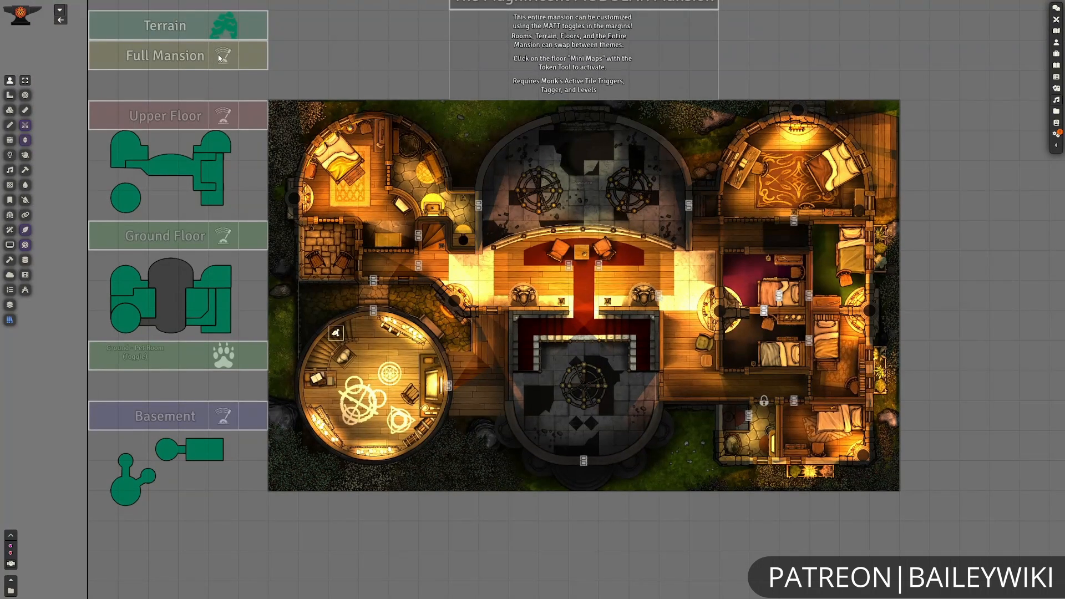
left_click(219, 58)
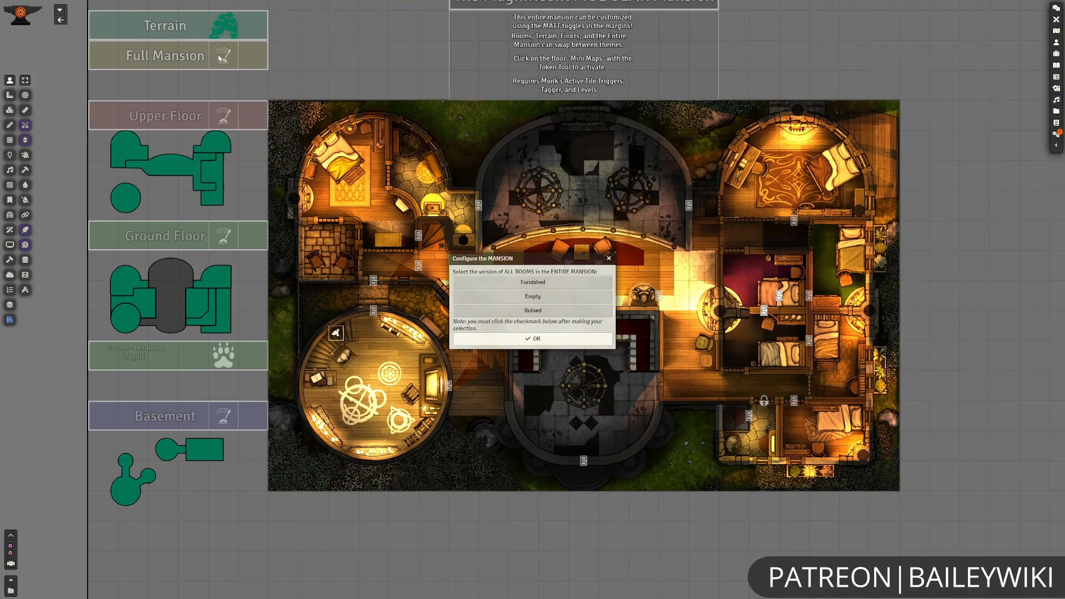
left_click(504, 297)
left_click(532, 339)
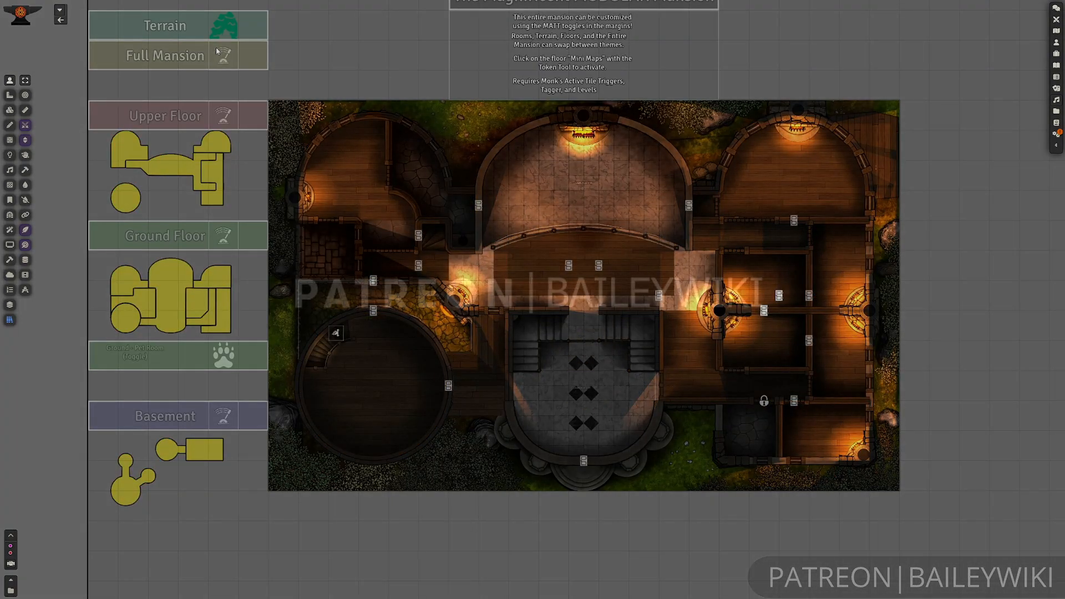
left_click(220, 55)
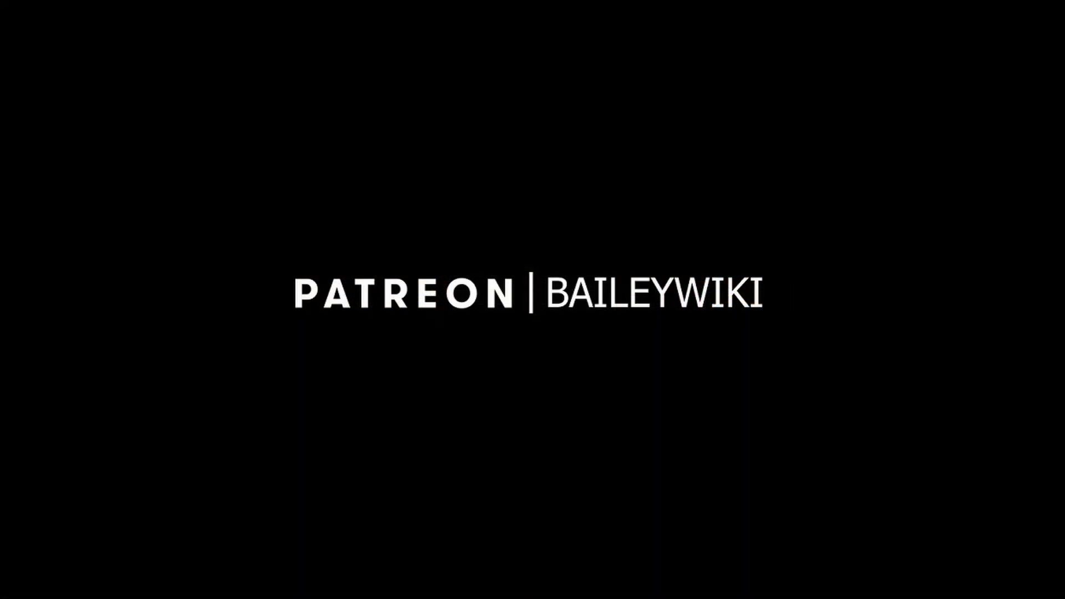